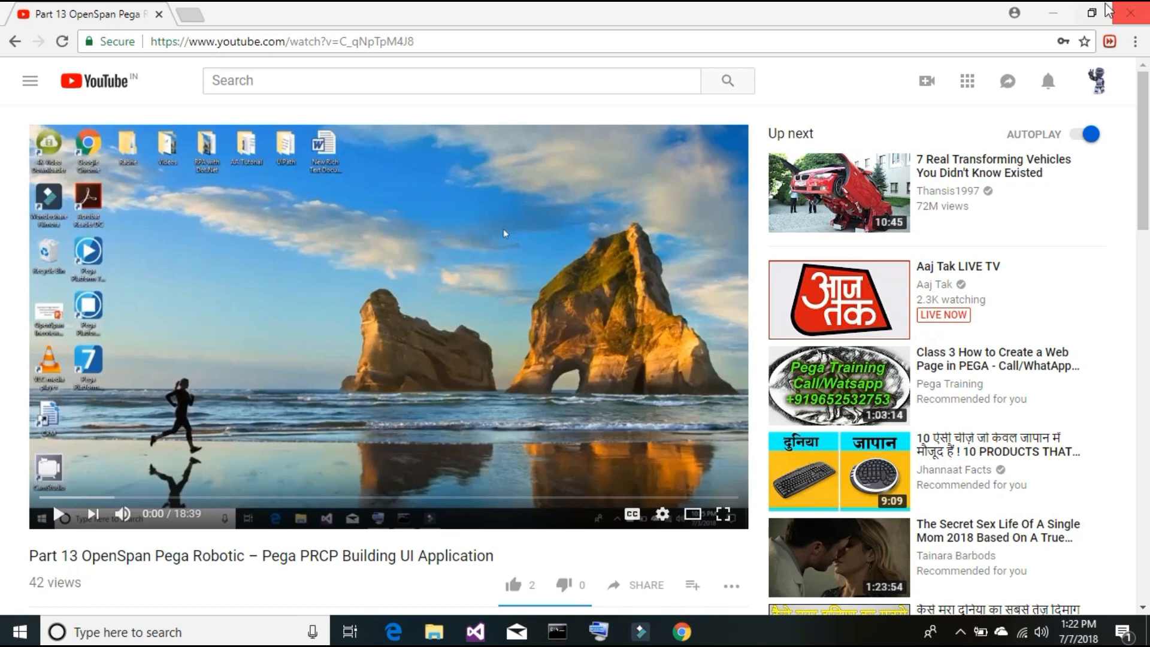
- Minimize the YouTube tutorial browser window to reveal the Pega Platform Startup console
click(1054, 12)
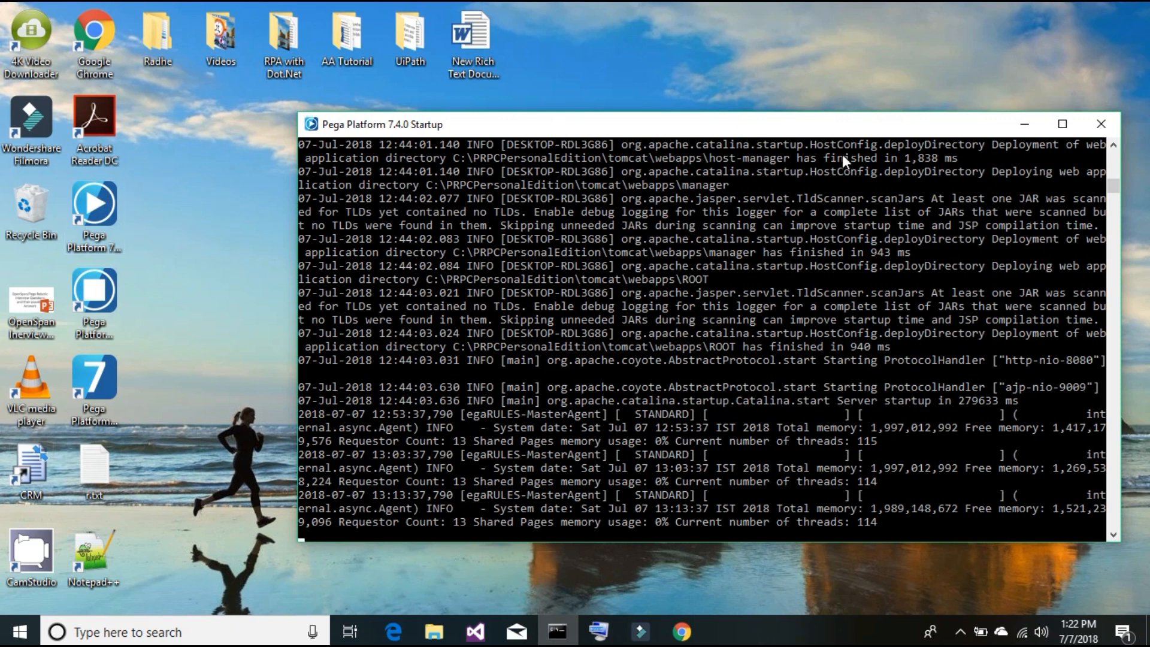
- Minimize the startup console and launch the Pega Platform login page at localhost:8080/prweb
click(1026, 124)
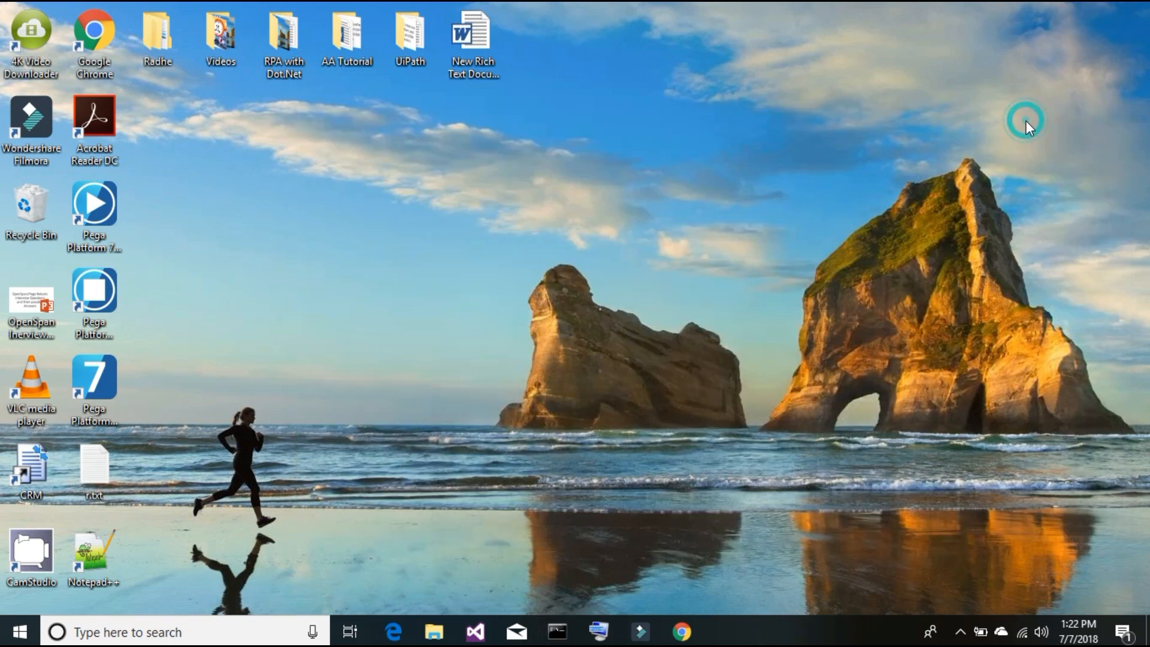
double_click(95, 370)
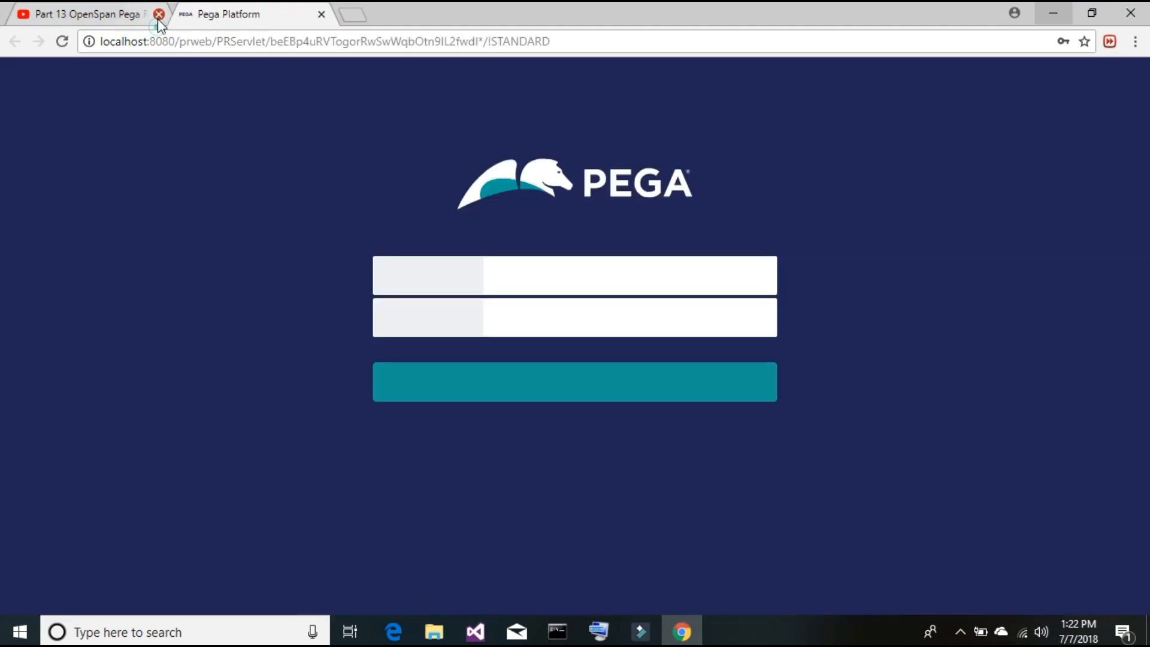
- Close the YouTube tab and trim the tail of the User name field
click(158, 15)
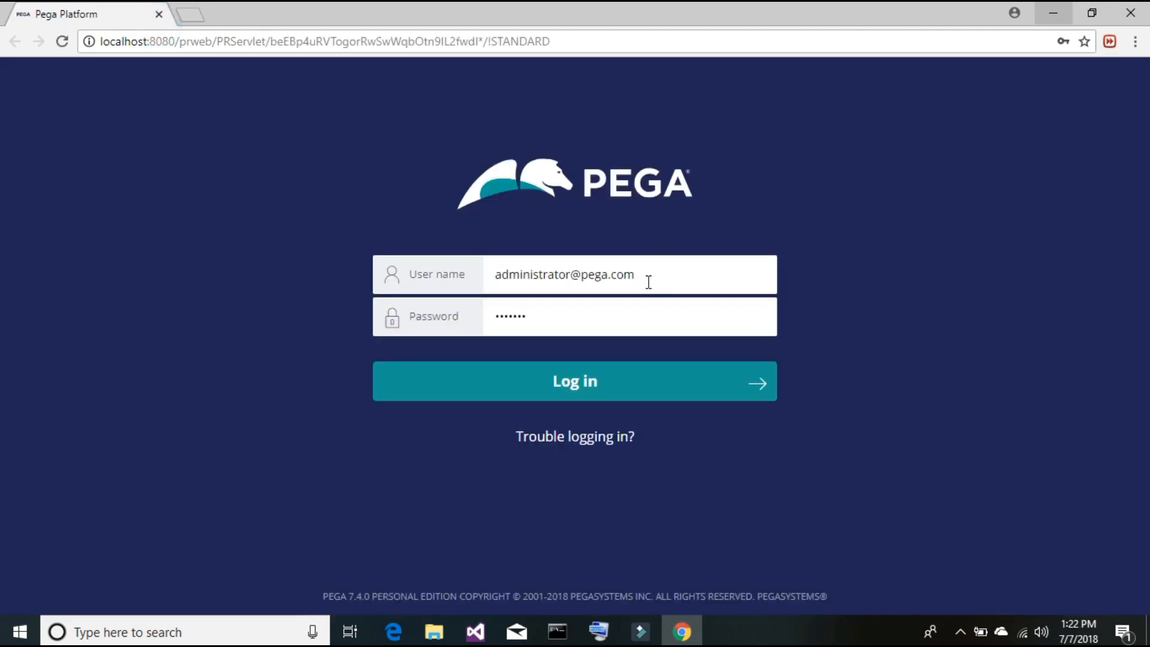
click(528, 275)
drag(531, 275, 665, 271)
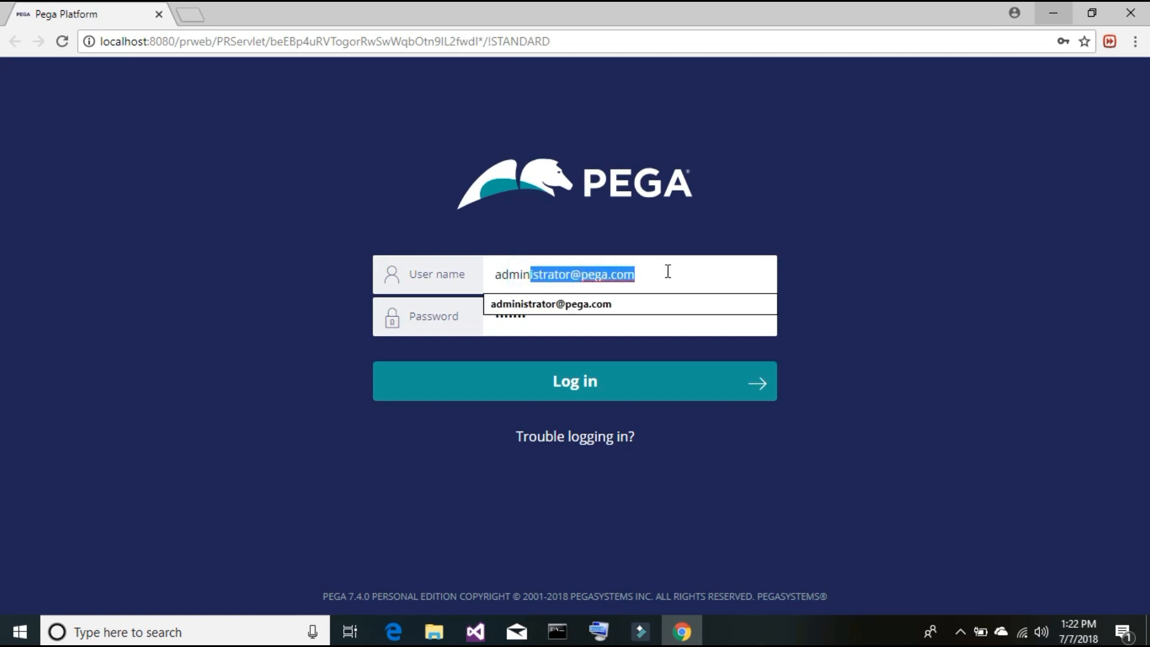
click(661, 291)
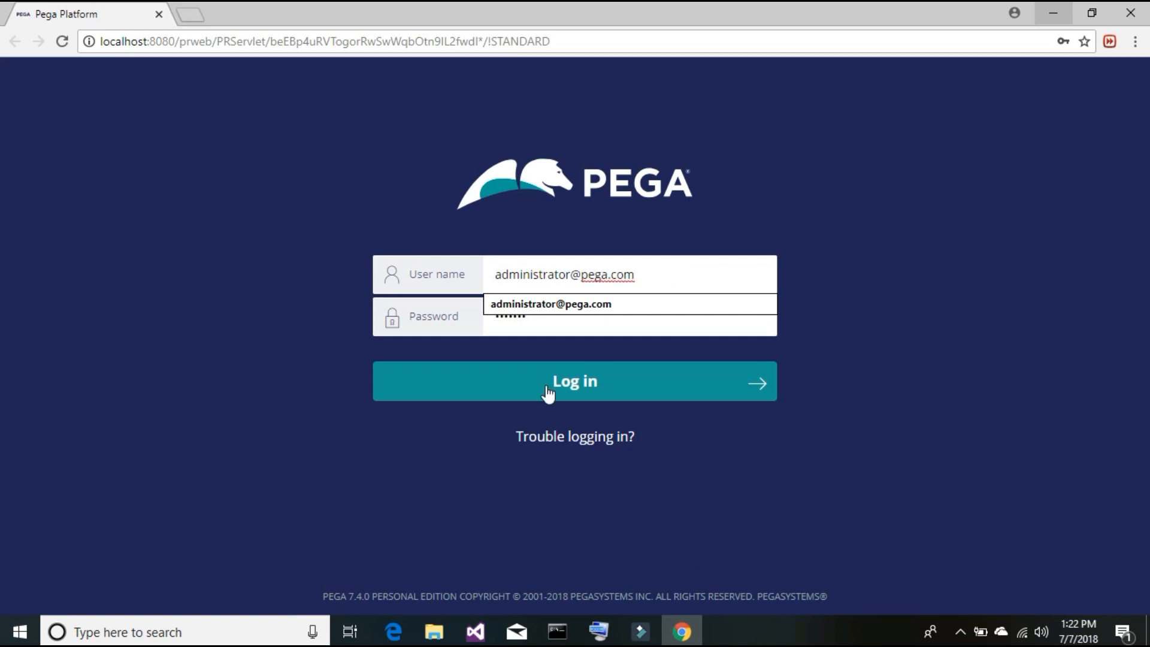
click(601, 634)
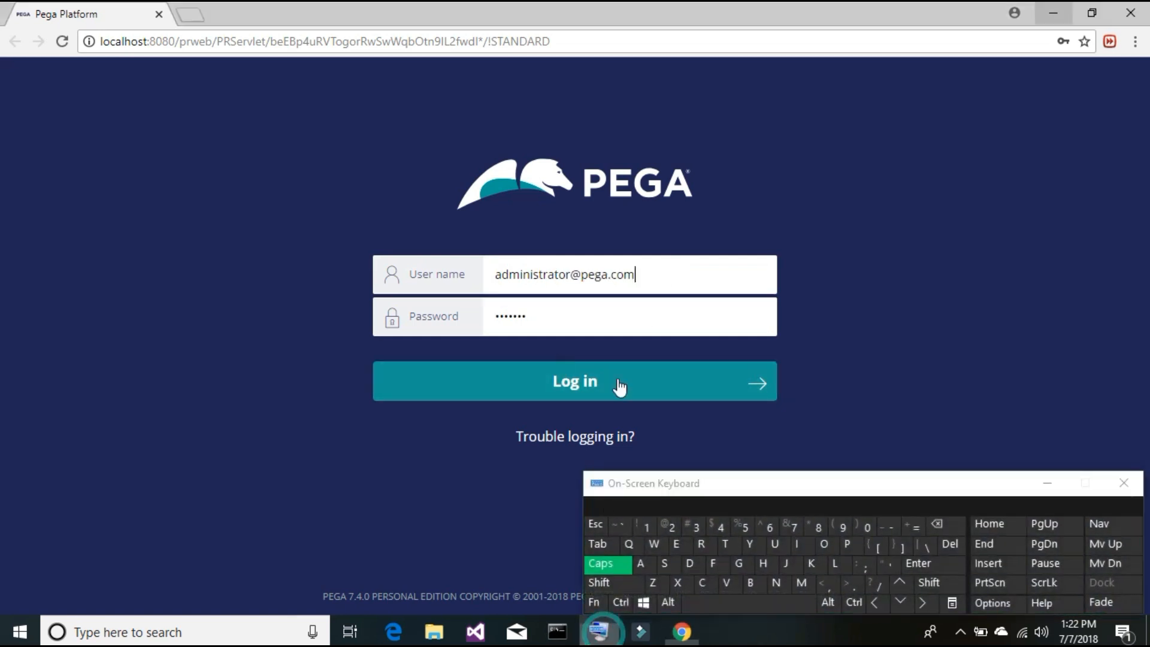
drag(636, 275, 534, 275)
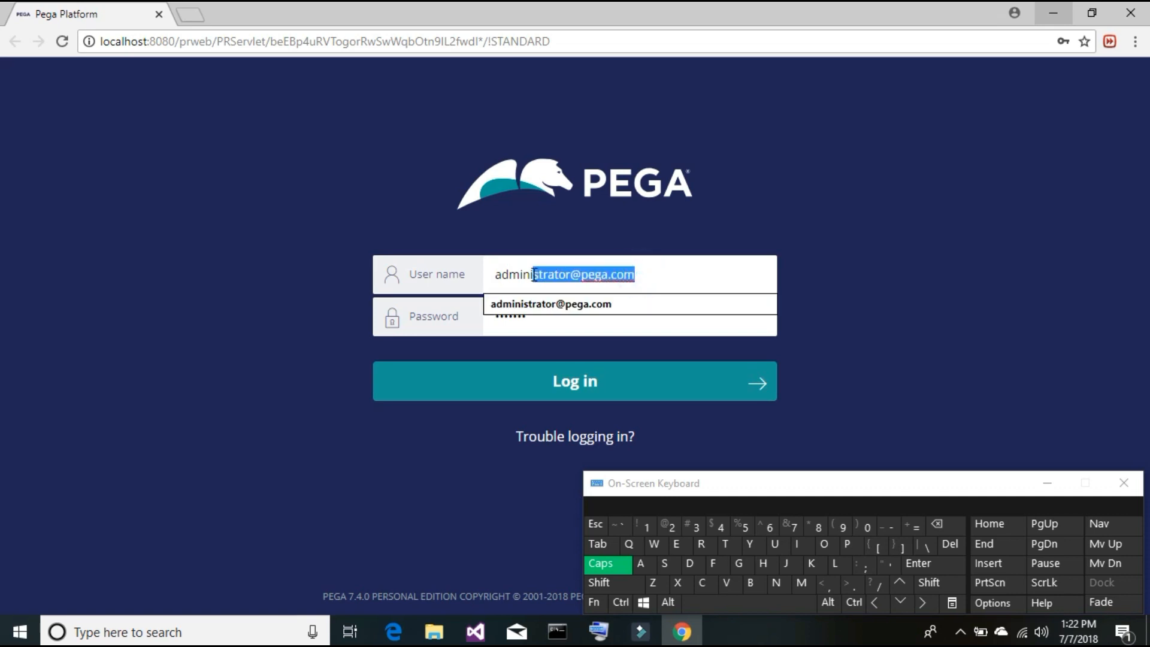
click(532, 274)
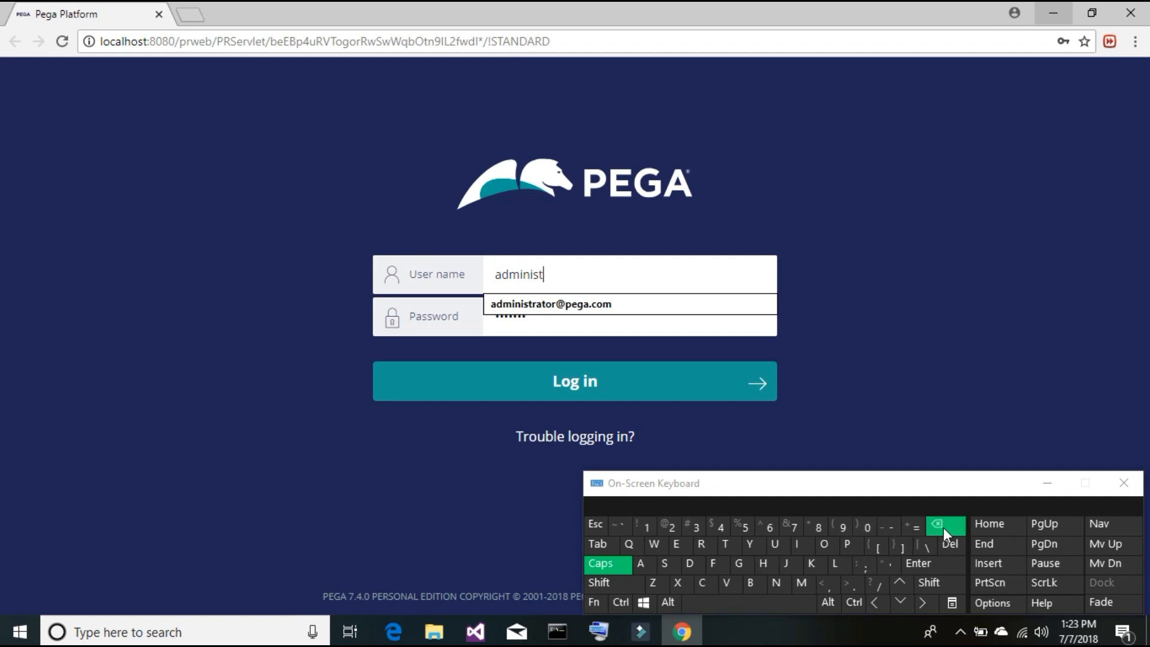
- Complete the admin user name from the saved suggestion and log in
click(617, 583)
click(669, 522)
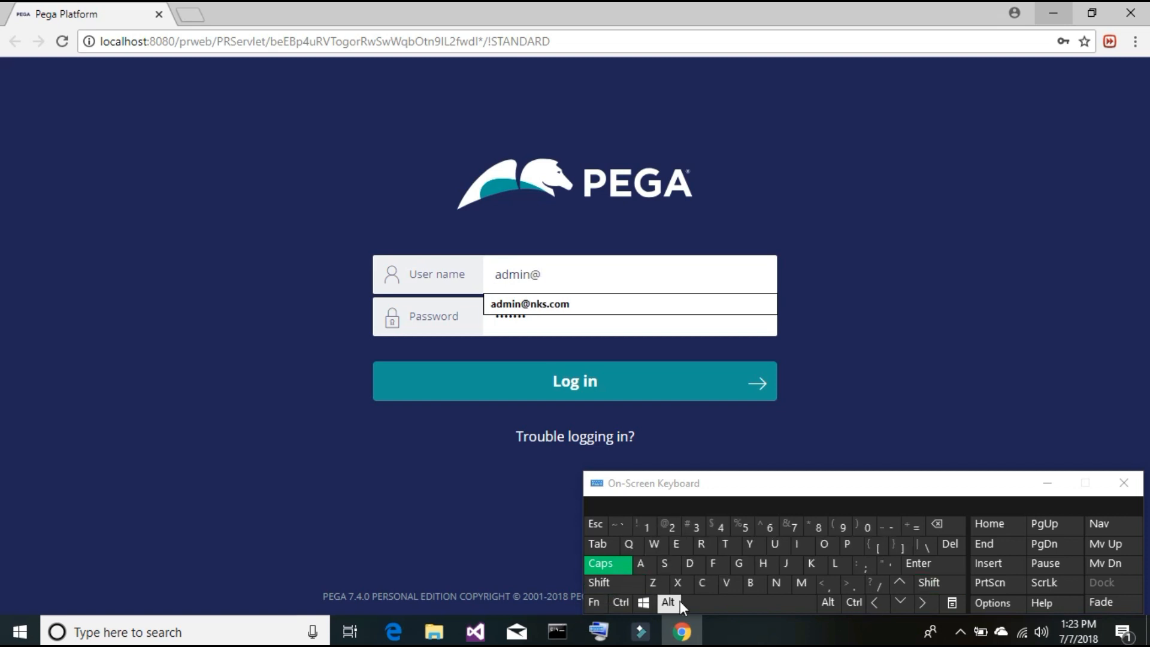
click(615, 309)
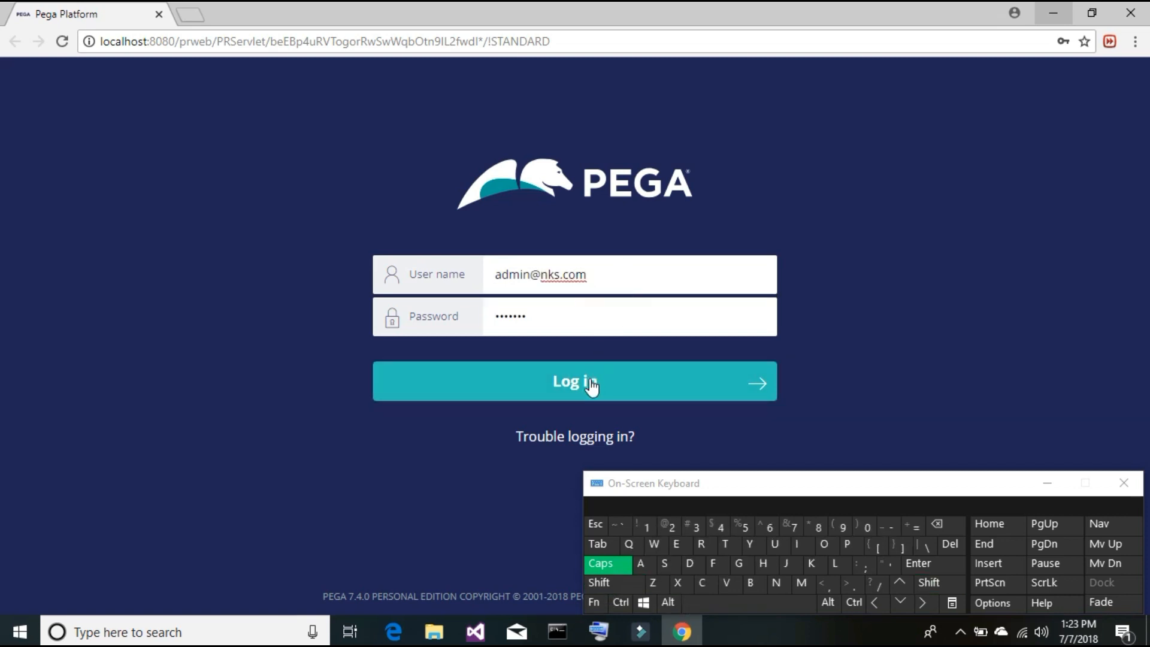
click(590, 384)
click(1049, 483)
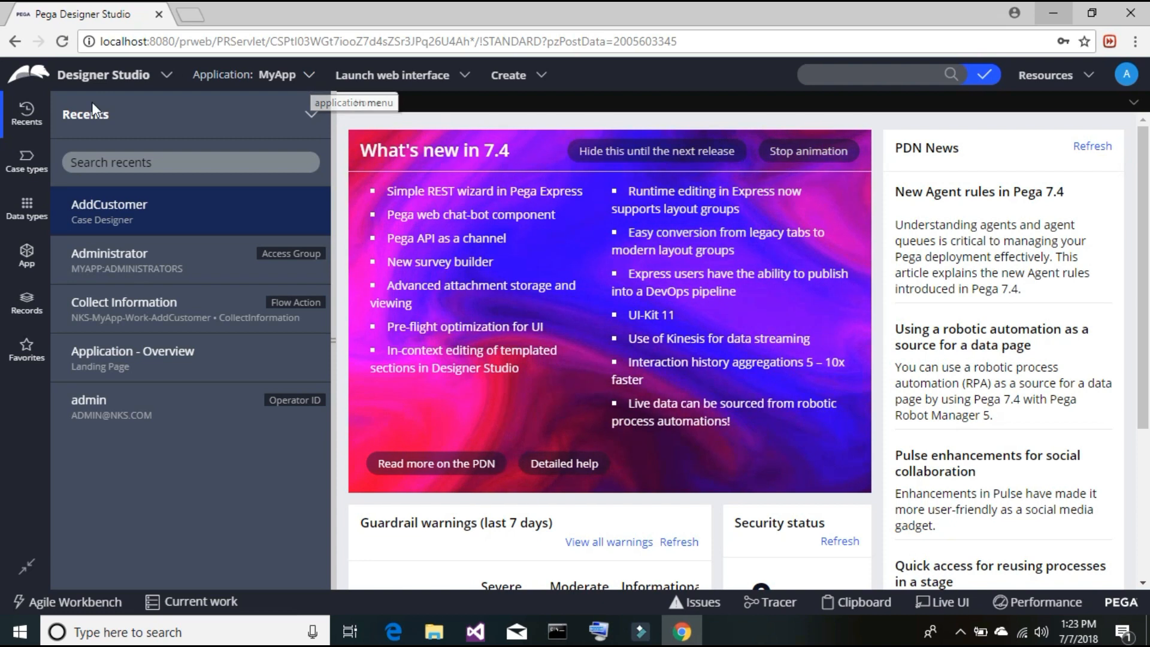
- Show the MyApp Case types list, which includes AddCustomer
click(25, 160)
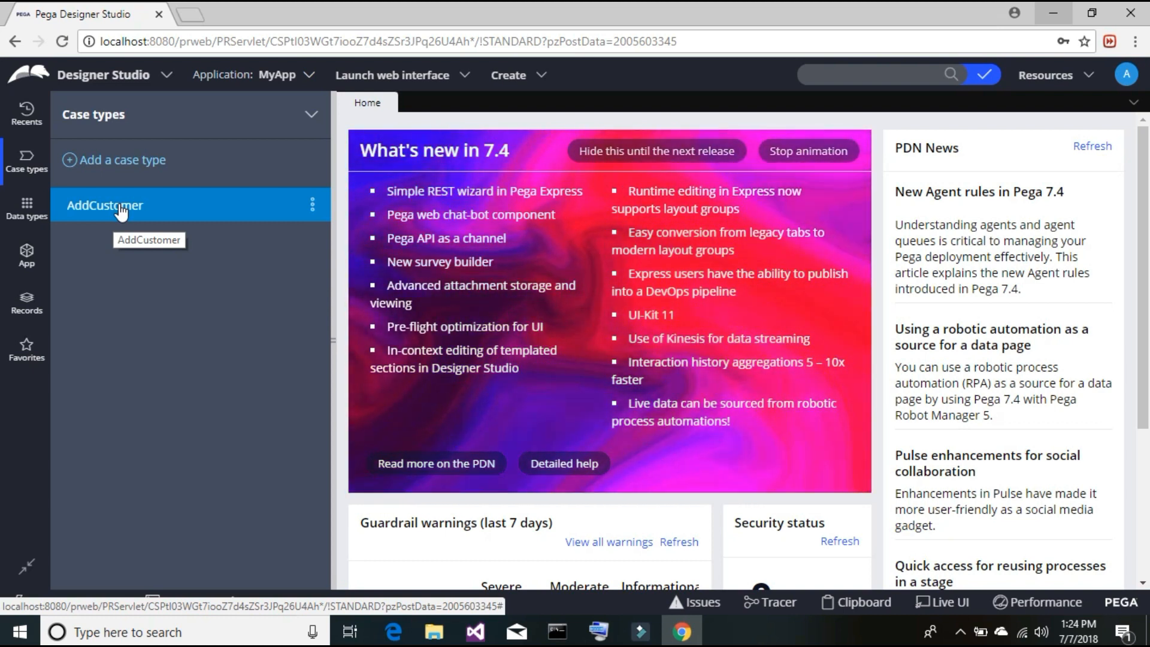
- Start the CRM from the desktop, log in, open a maximized New Call 1 form, and return to Chrome
click(1060, 10)
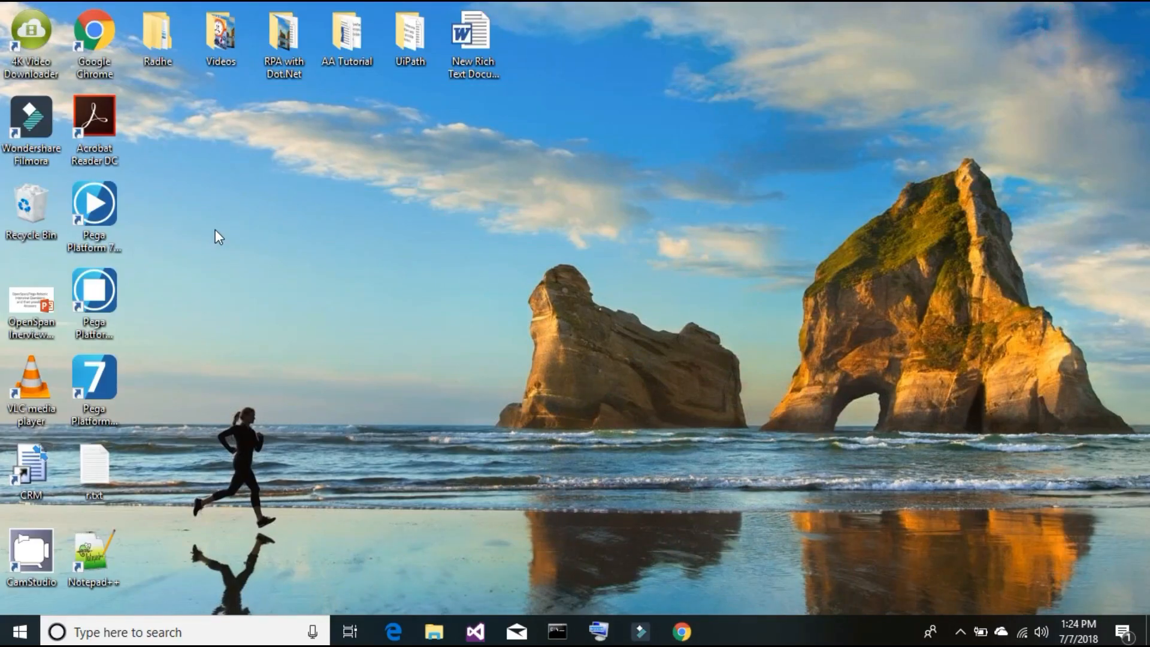
double_click(42, 466)
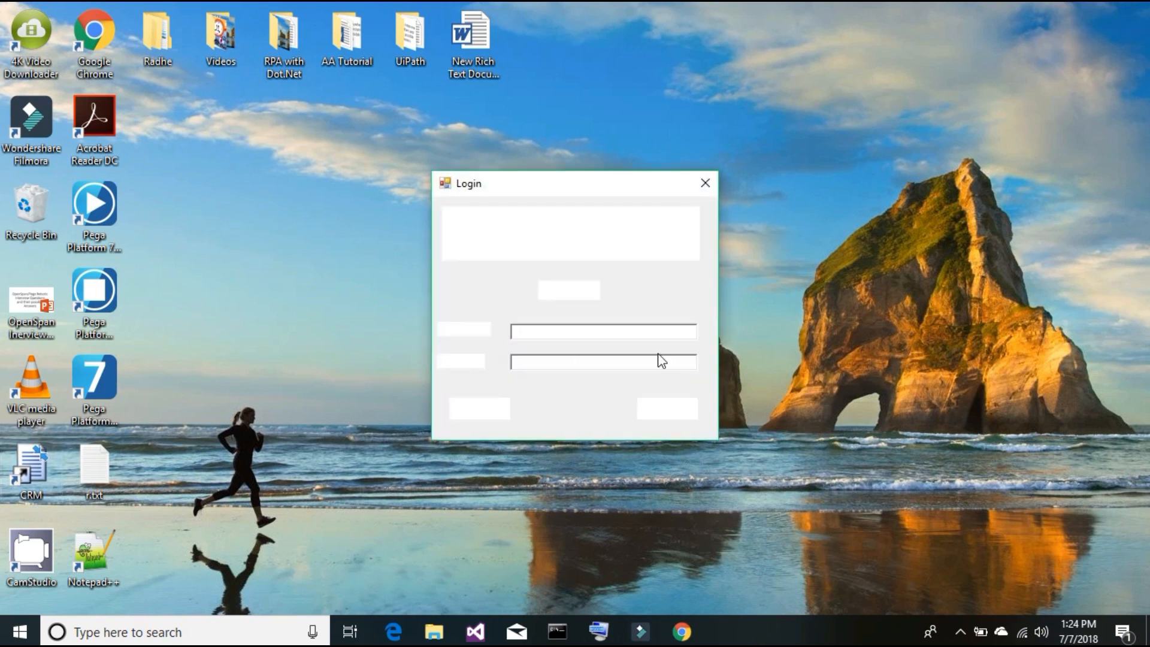
click(495, 411)
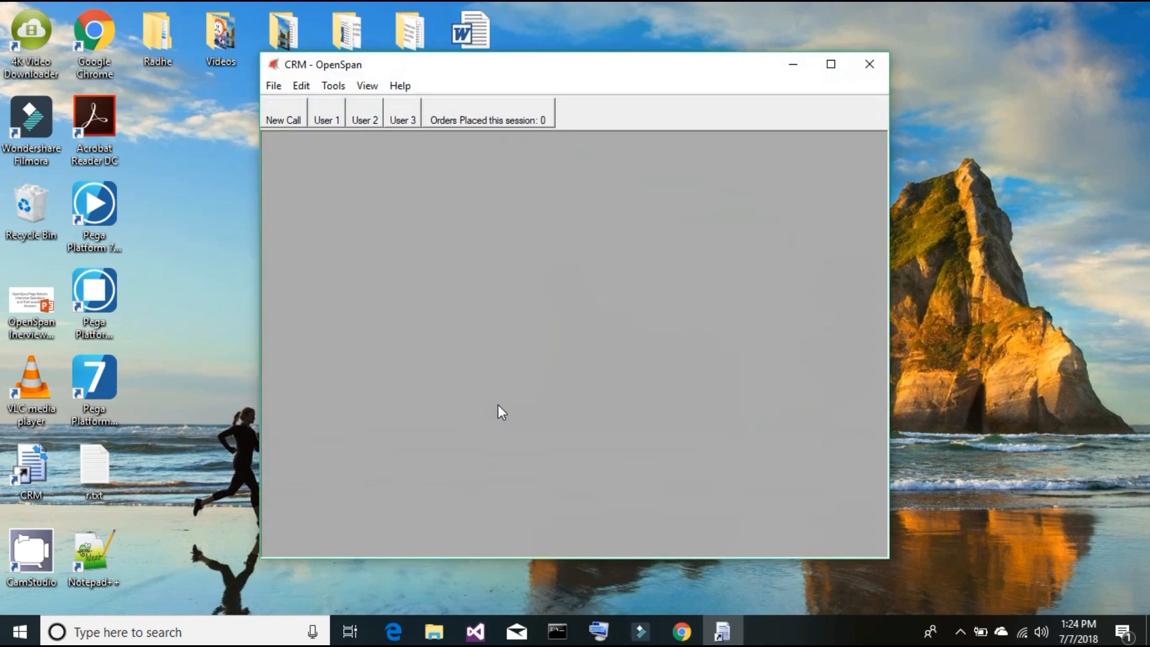
click(299, 115)
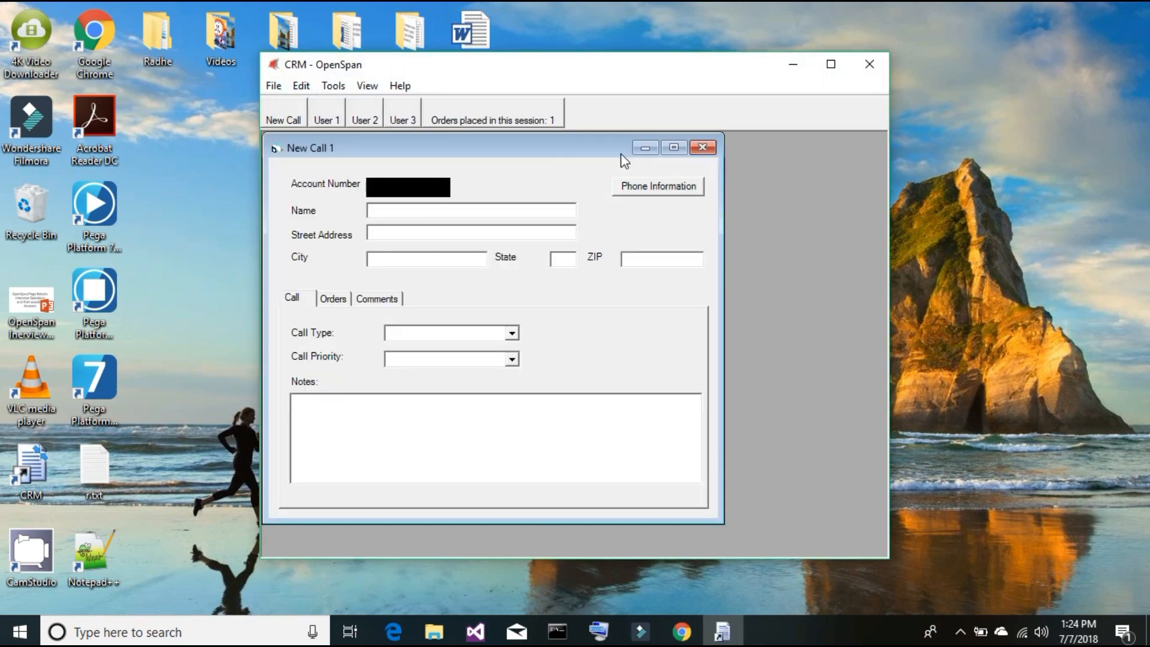
click(673, 147)
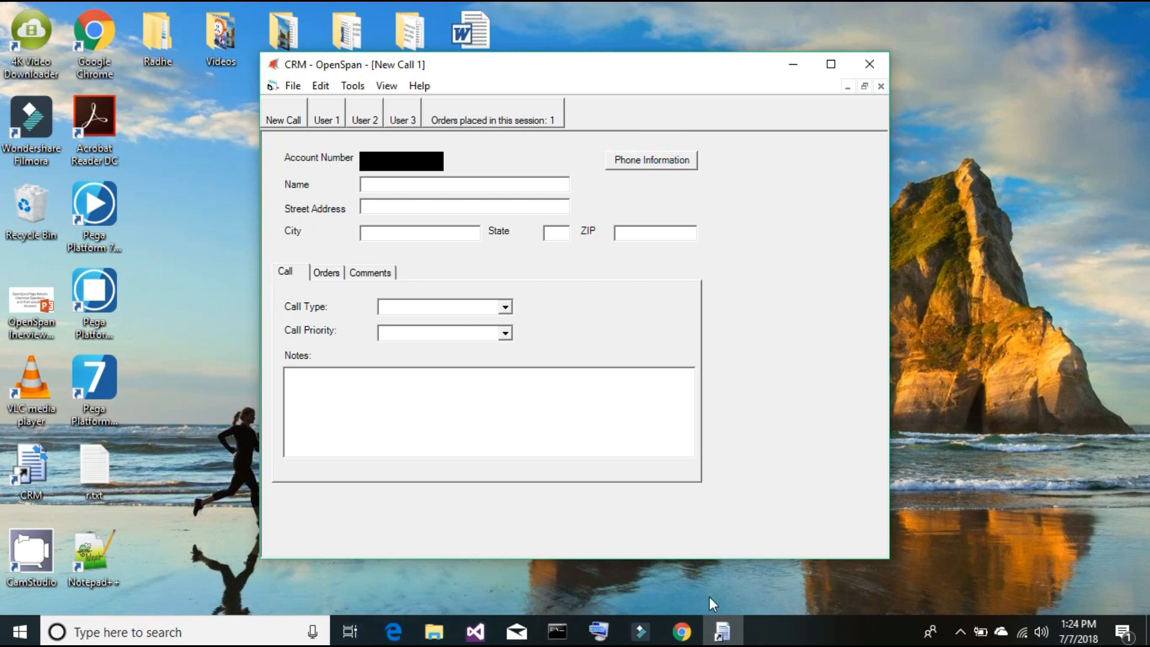
click(682, 628)
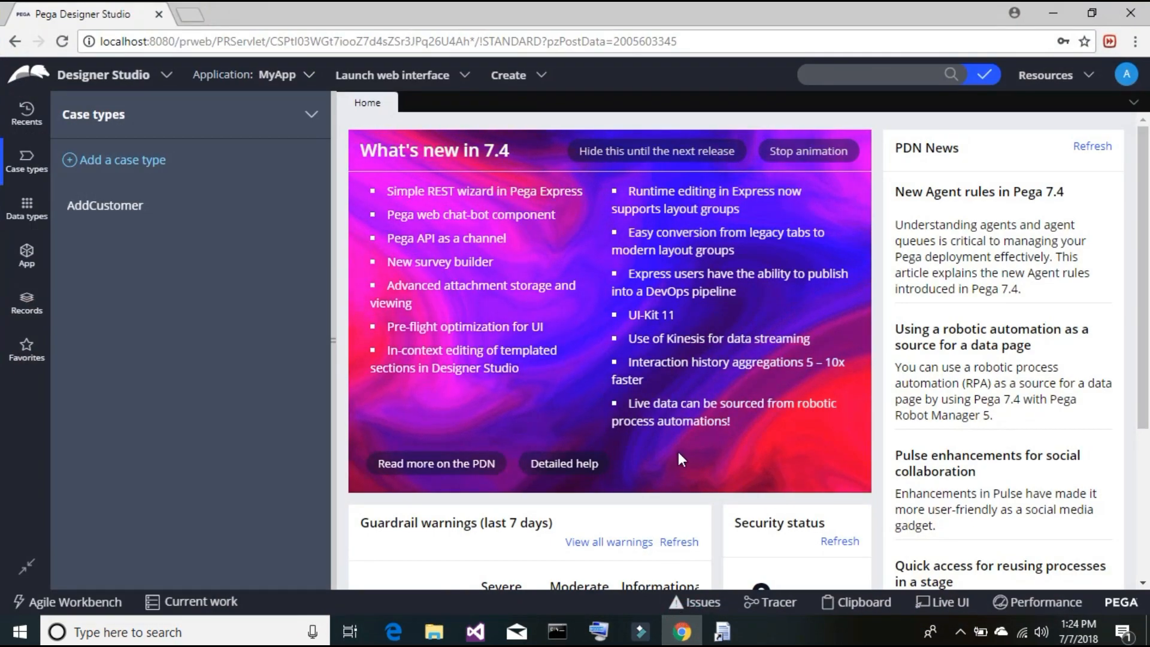
click(105, 204)
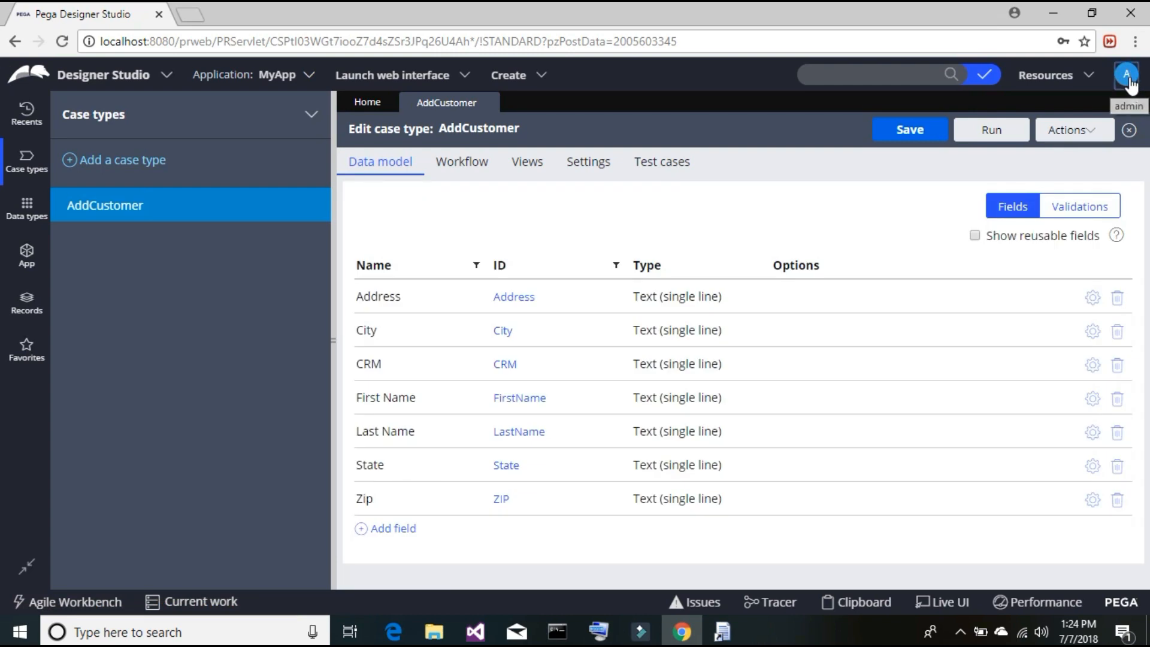
click(1127, 74)
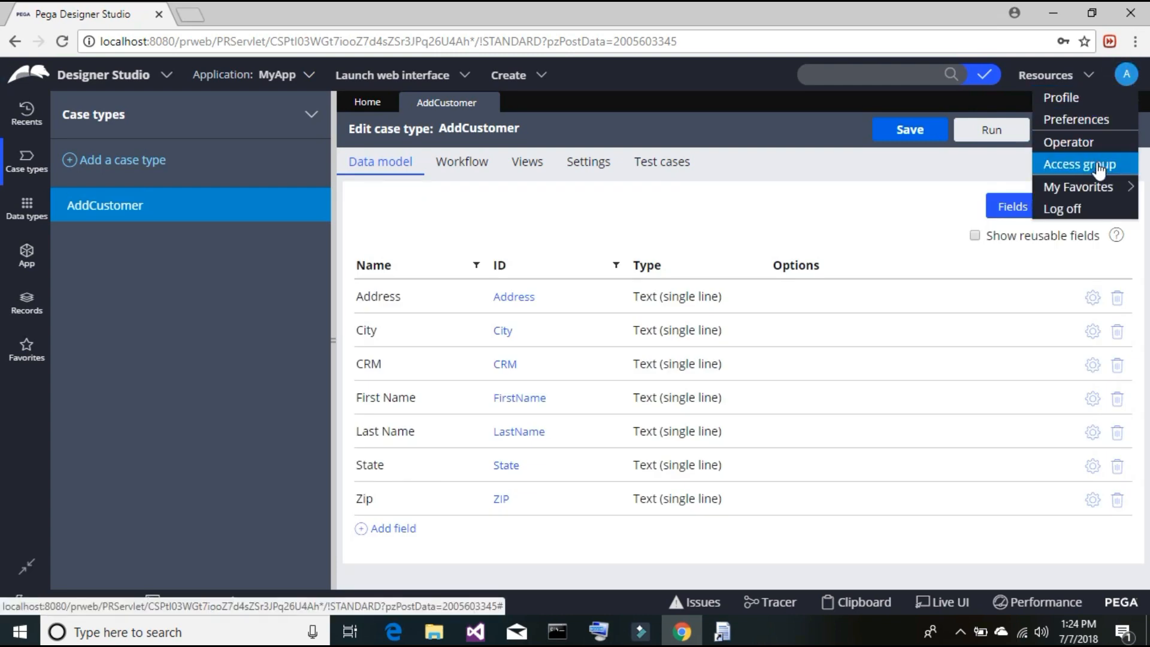
click(1099, 171)
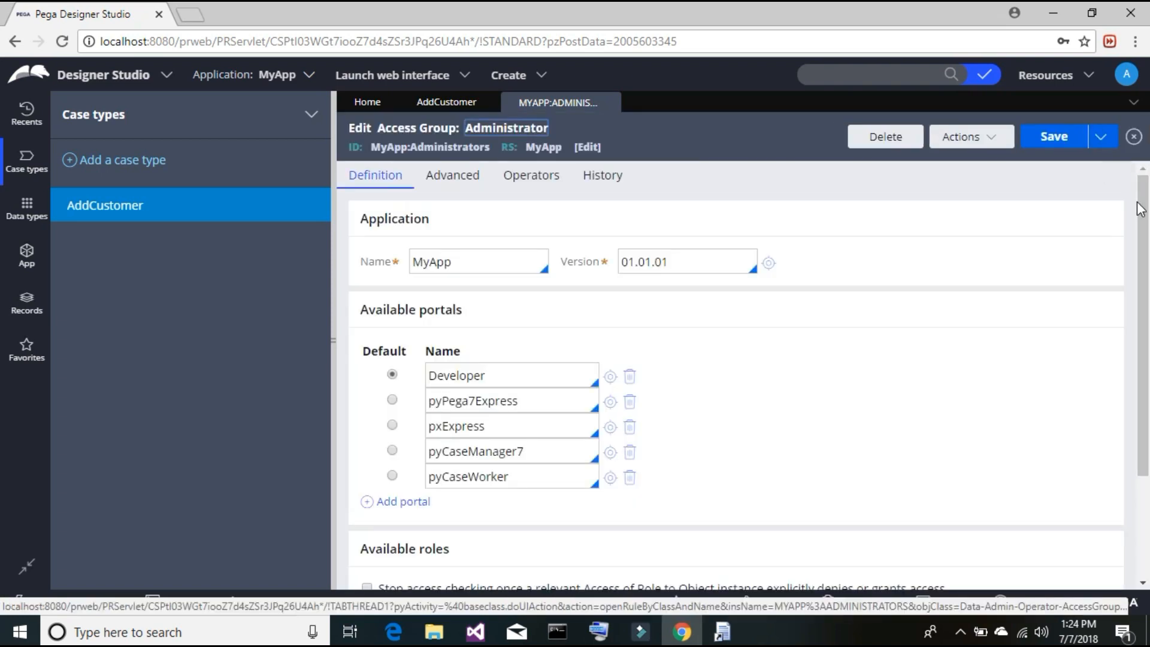
scroll(1144, 210, down, 3)
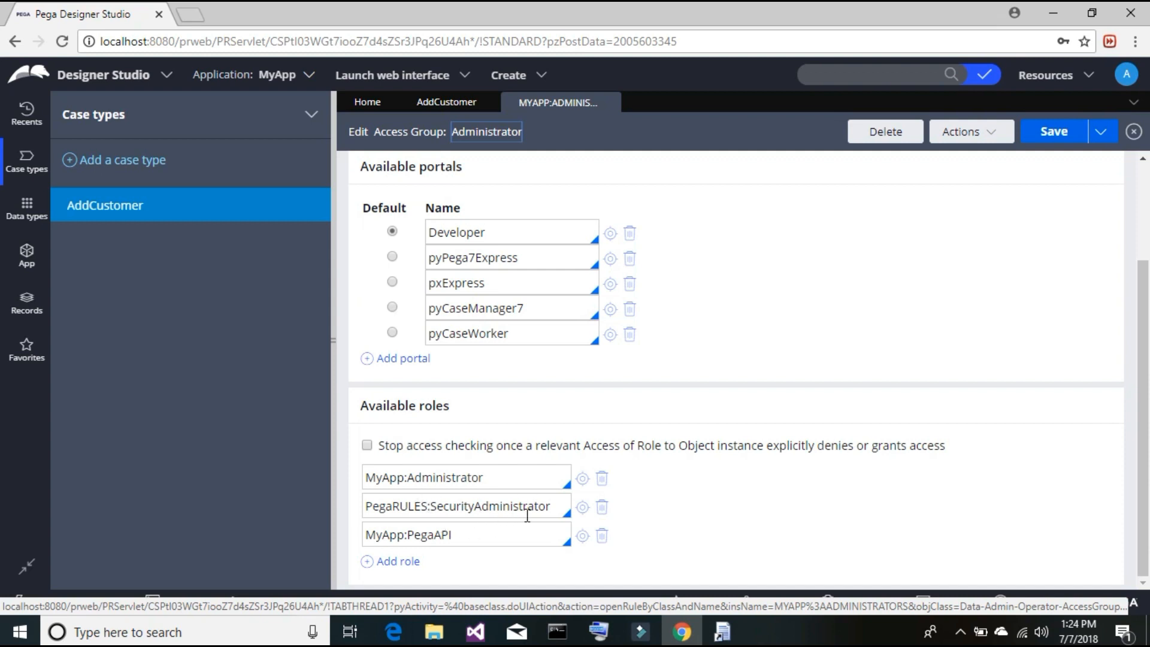
drag(472, 537, 372, 534)
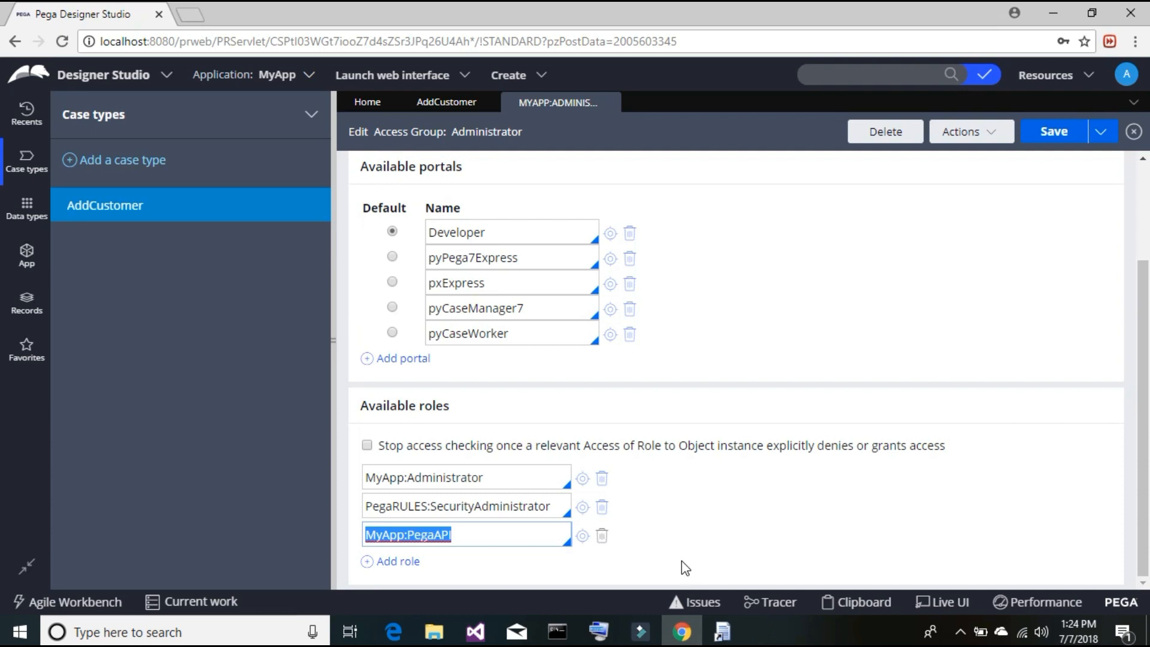
click(638, 473)
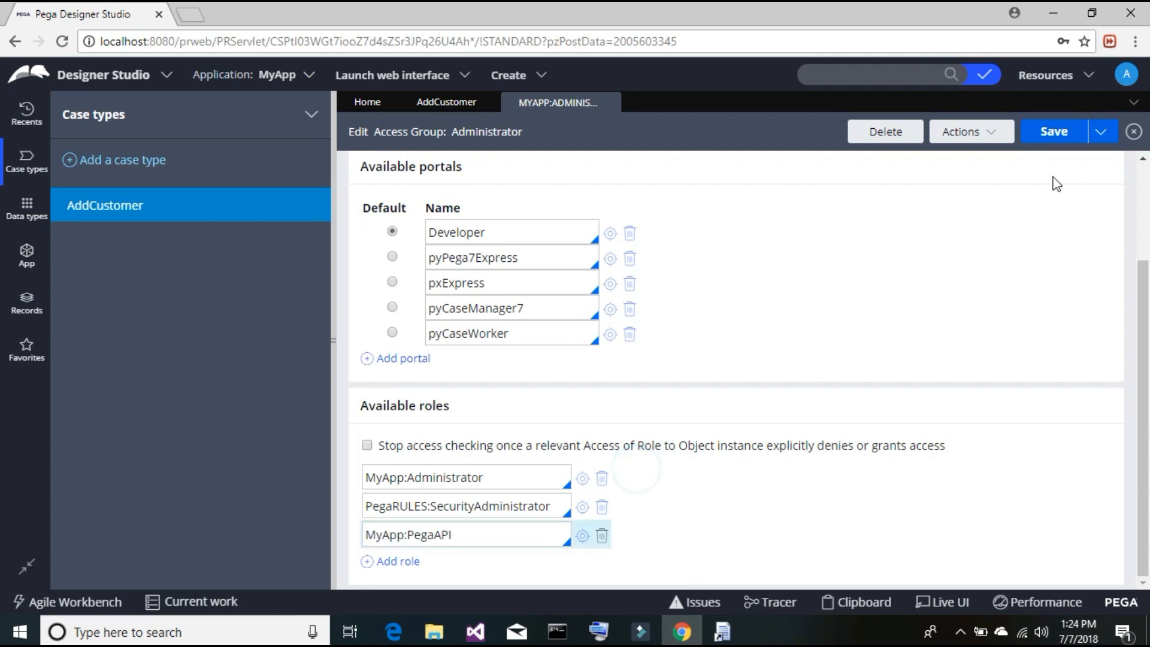
click(613, 104)
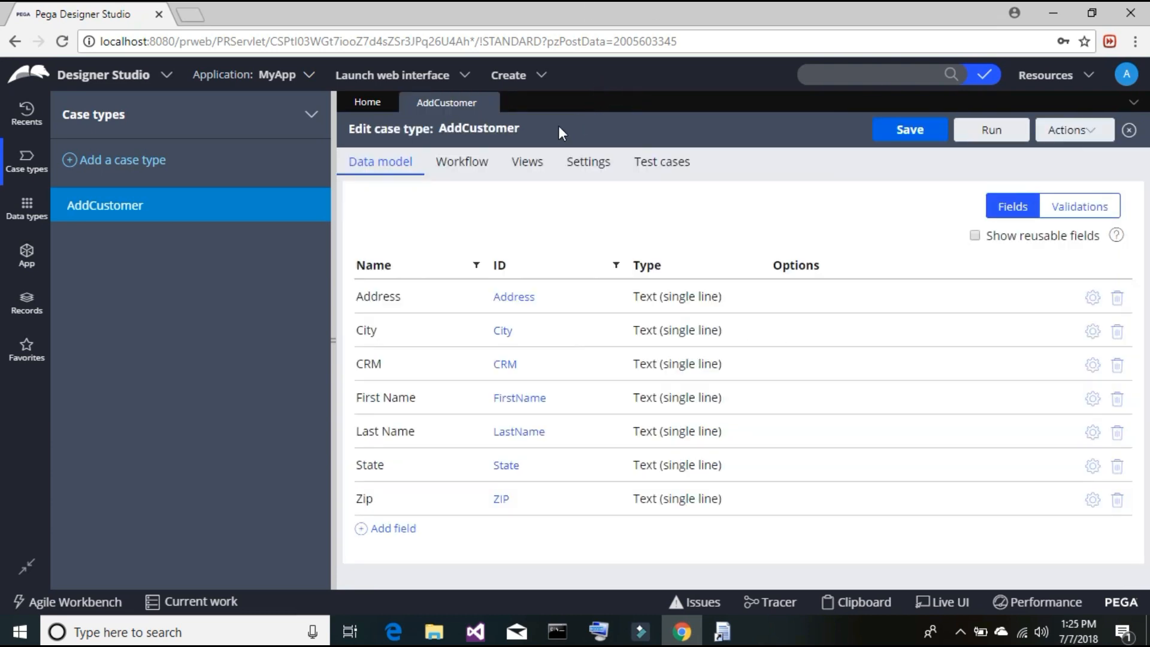
- Close AddCustomer, open the CollectInformation flow action from App Explorer, and view its Action settings
click(489, 103)
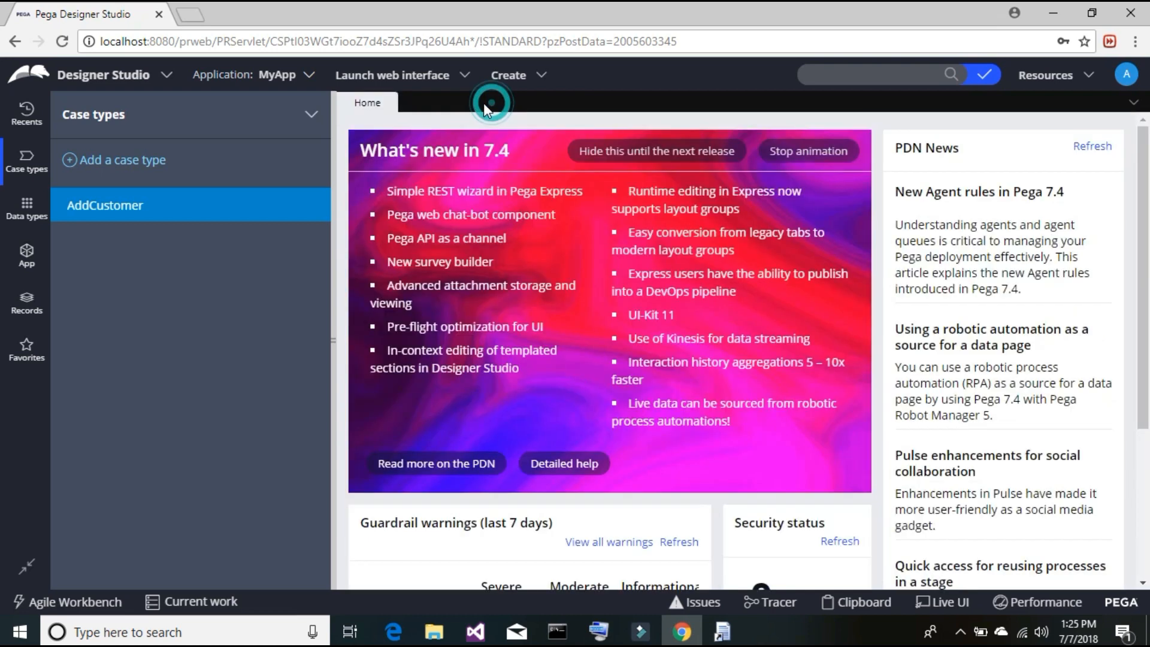
click(29, 263)
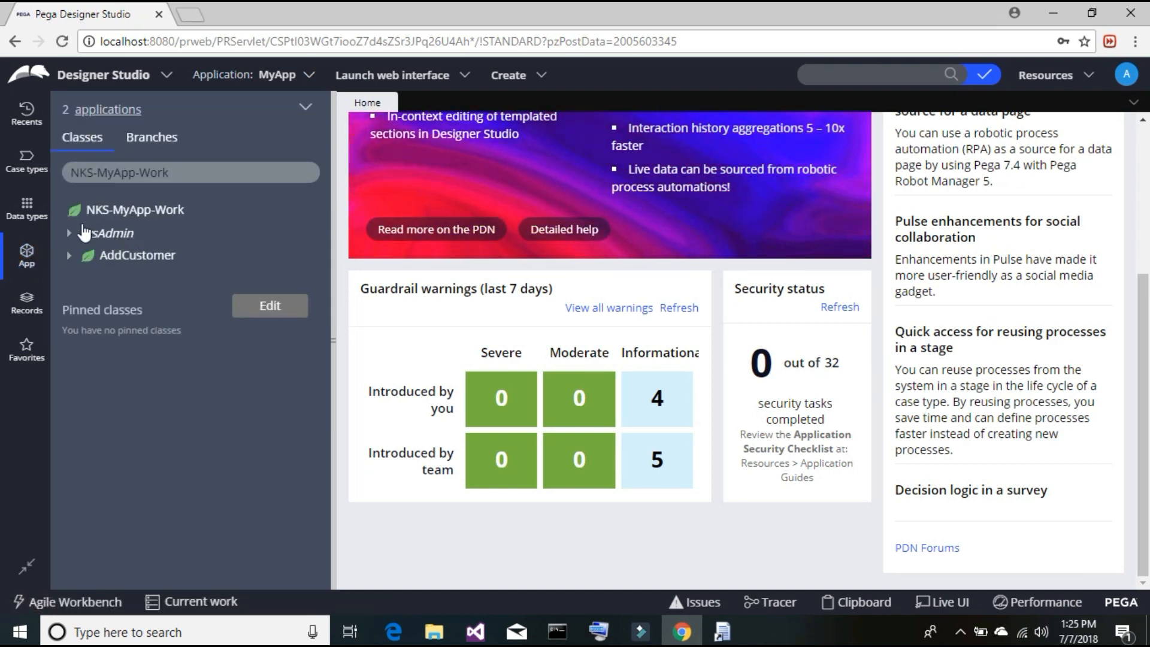
click(69, 258)
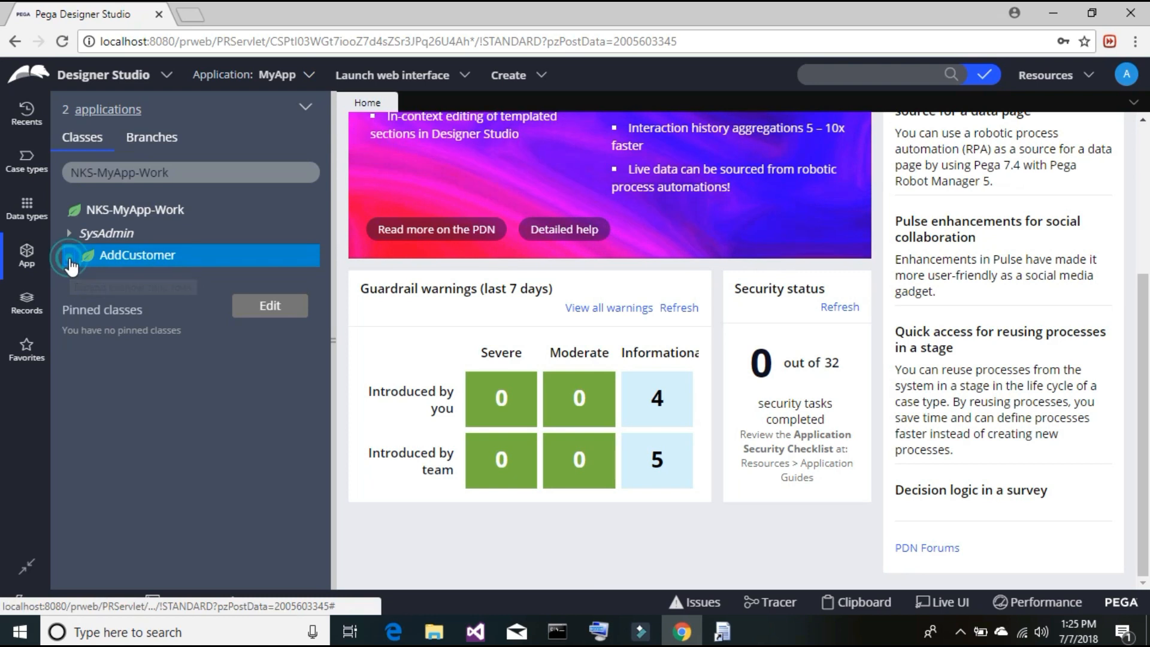
click(84, 301)
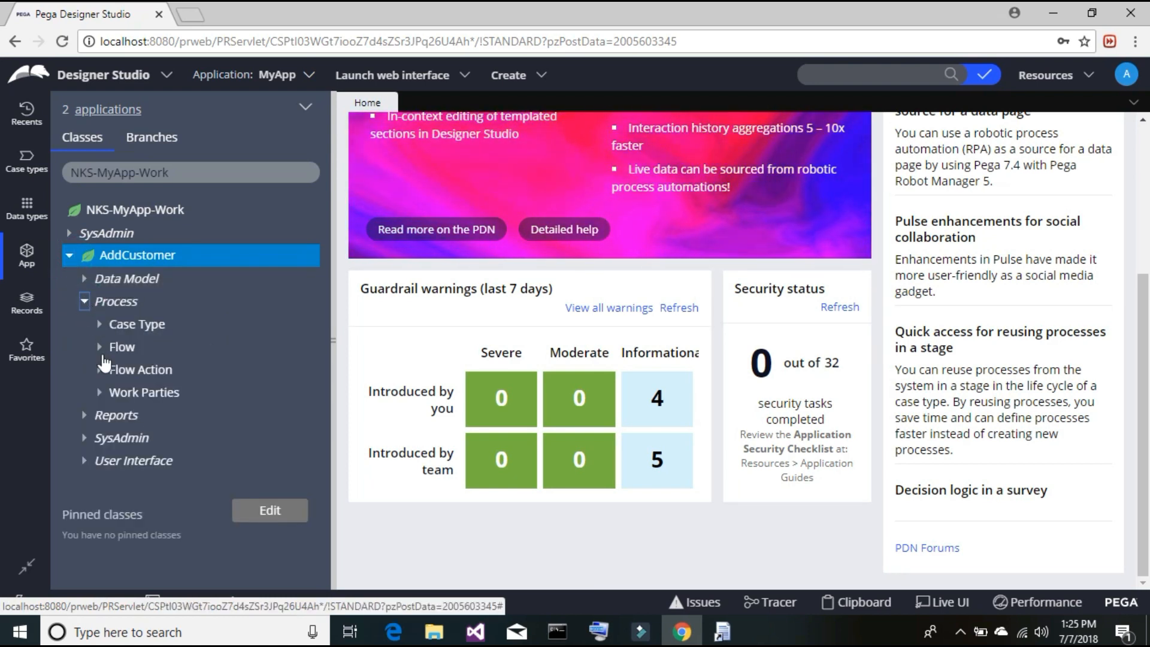
click(99, 370)
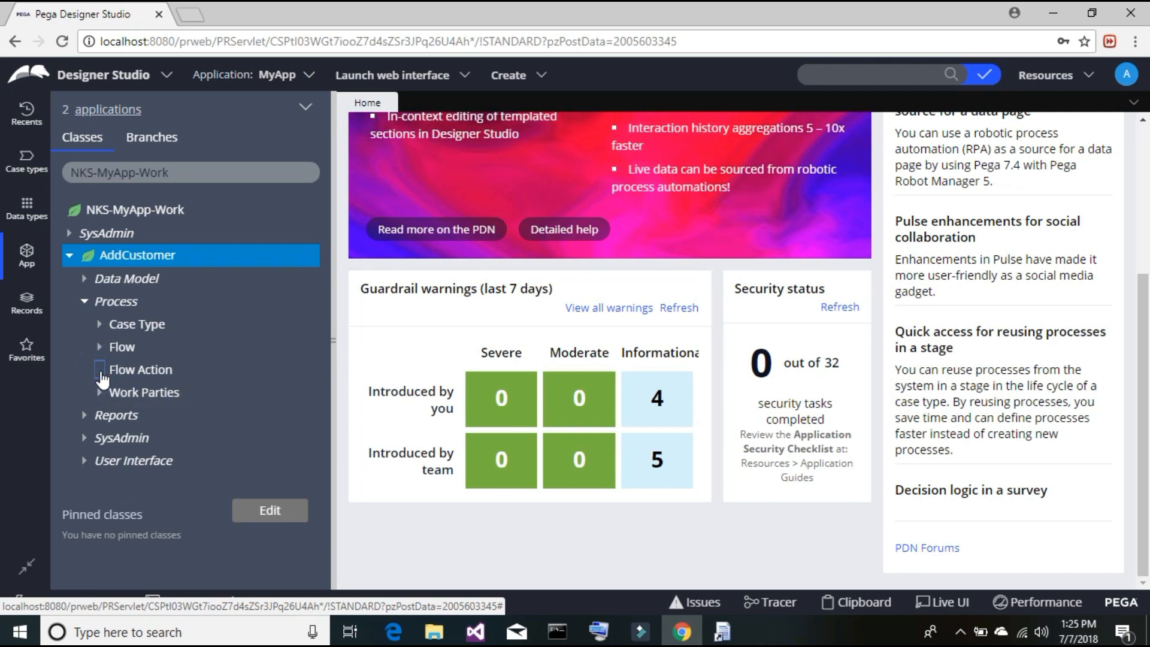
click(180, 393)
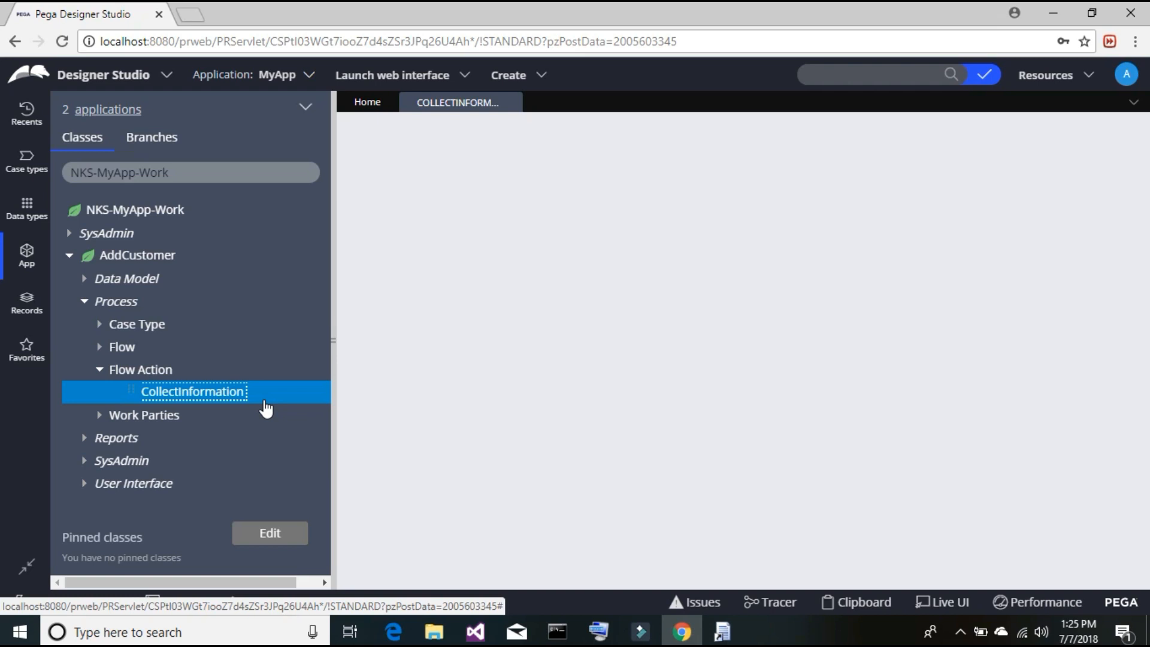
click(266, 402)
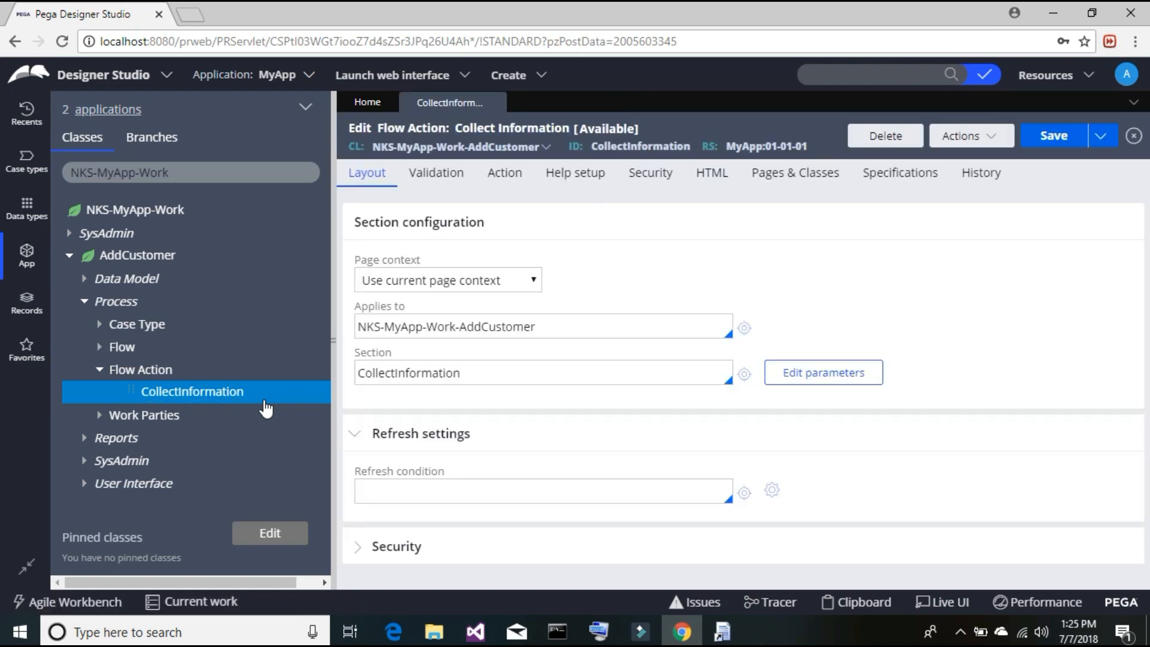
click(510, 175)
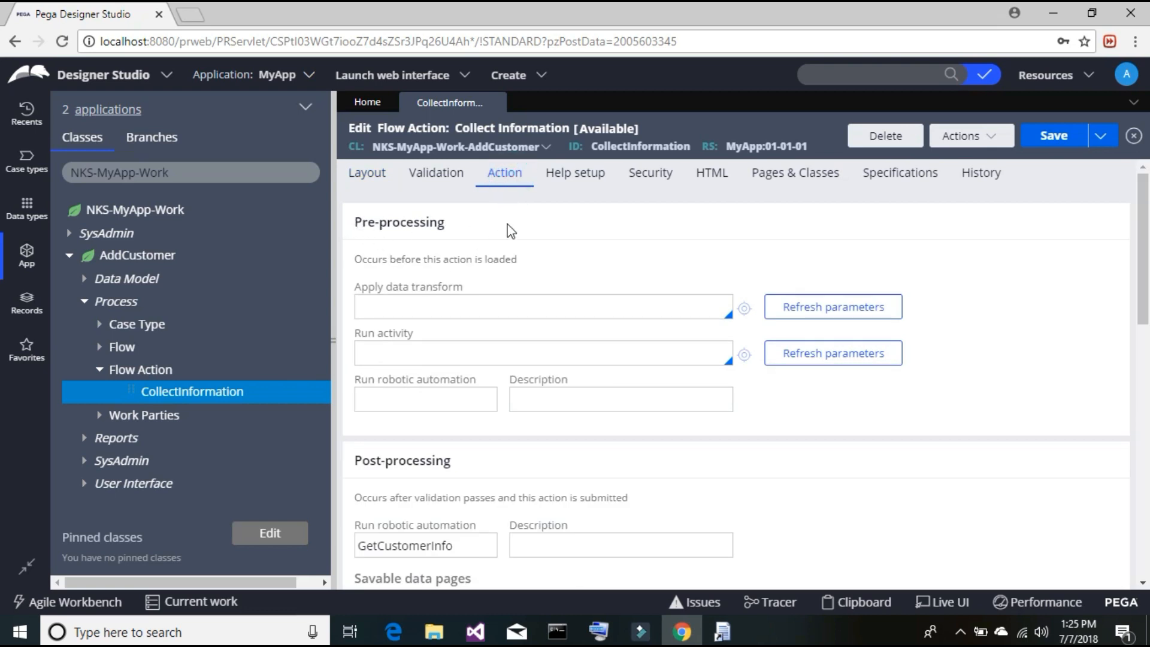
drag(446, 226, 354, 225)
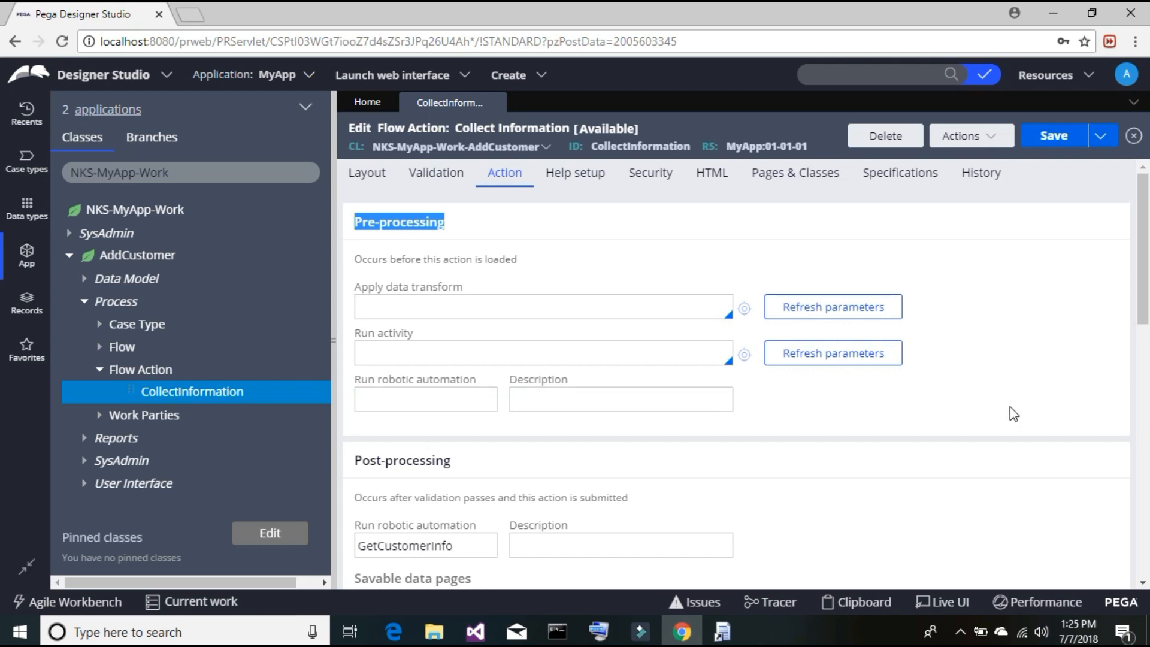
drag(1142, 272, 1146, 347)
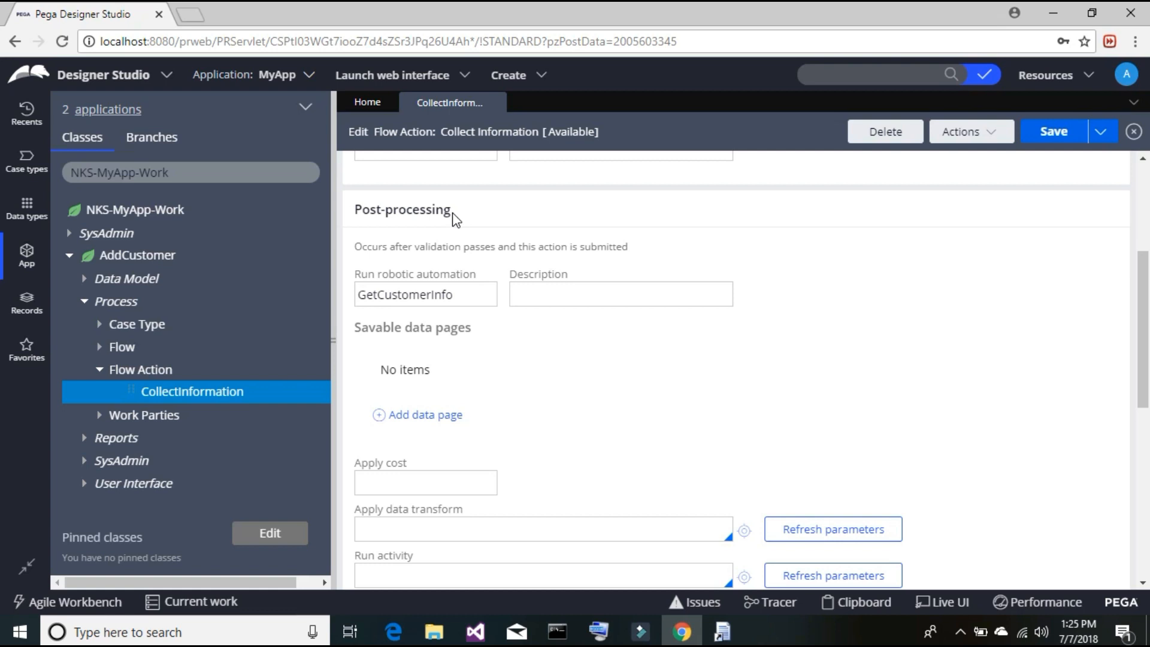
click(467, 288)
drag(467, 298, 355, 294)
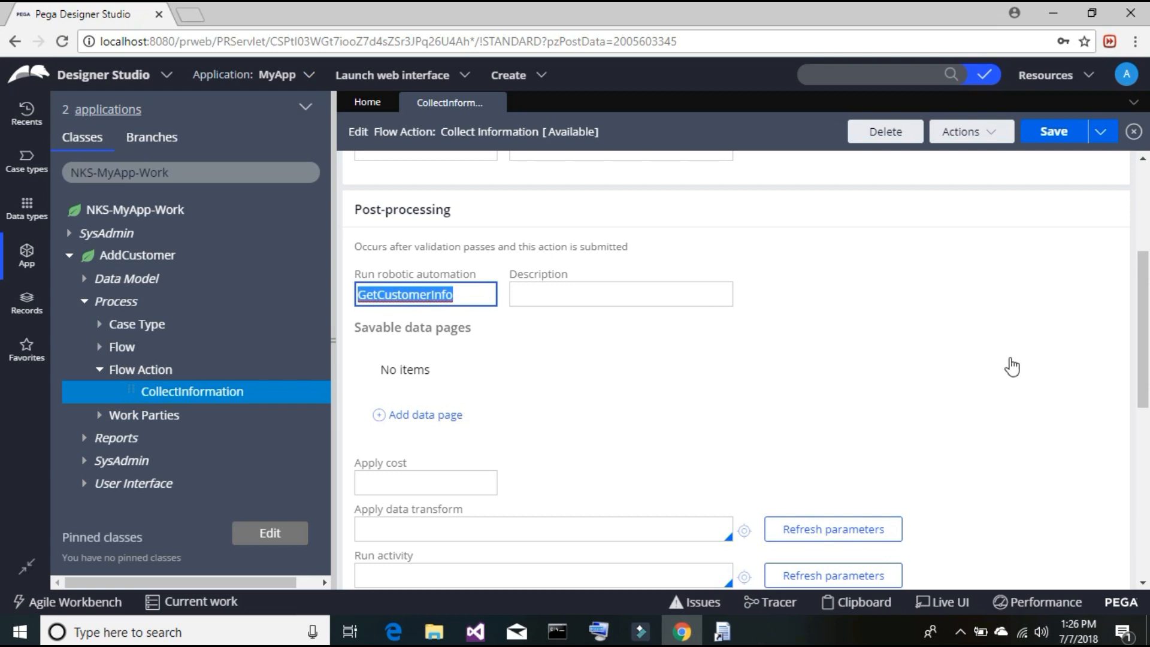
- Minimize Chrome, close CRM - OpenSpan, and launch the Run app via Windows search
click(1049, 3)
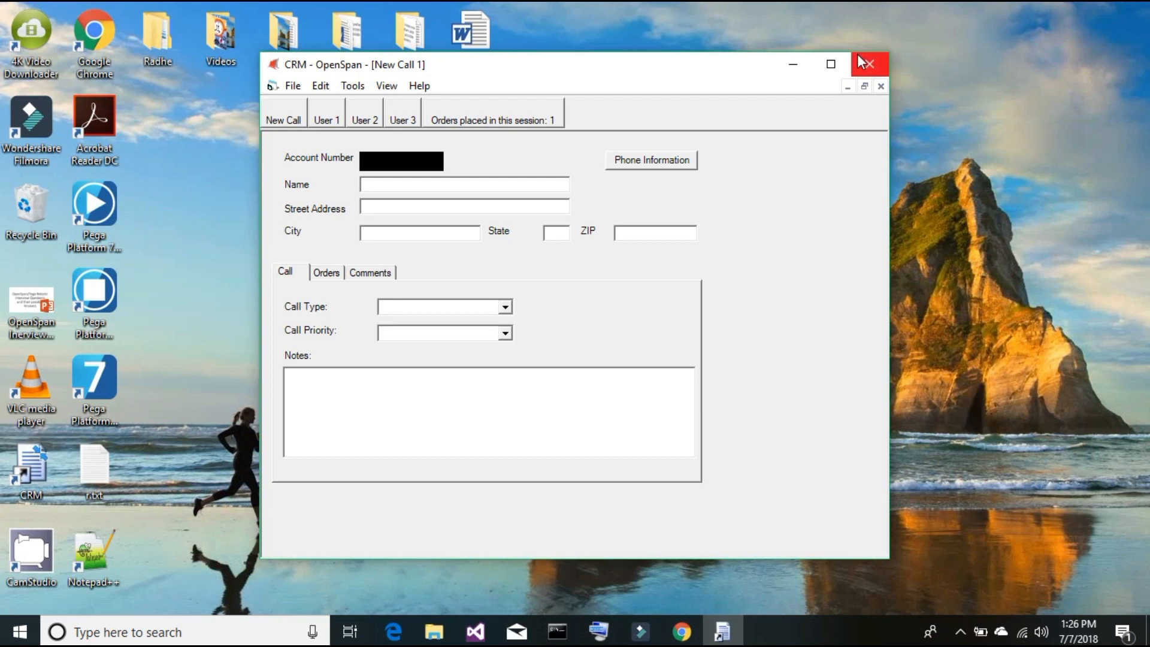
click(870, 67)
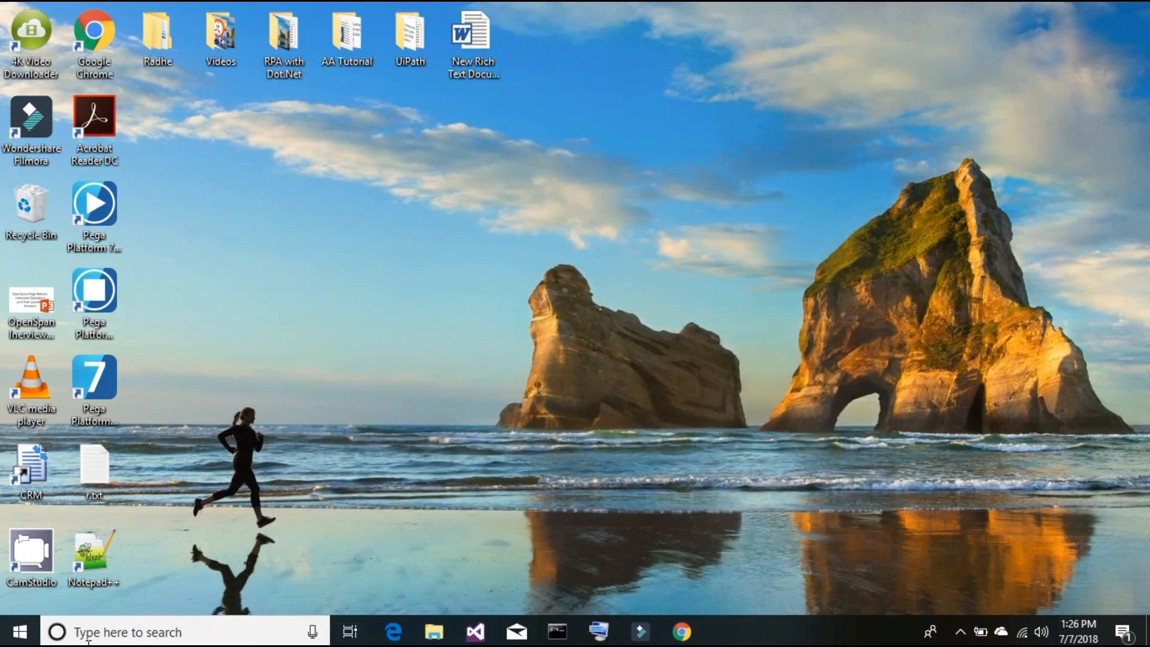
click(107, 634)
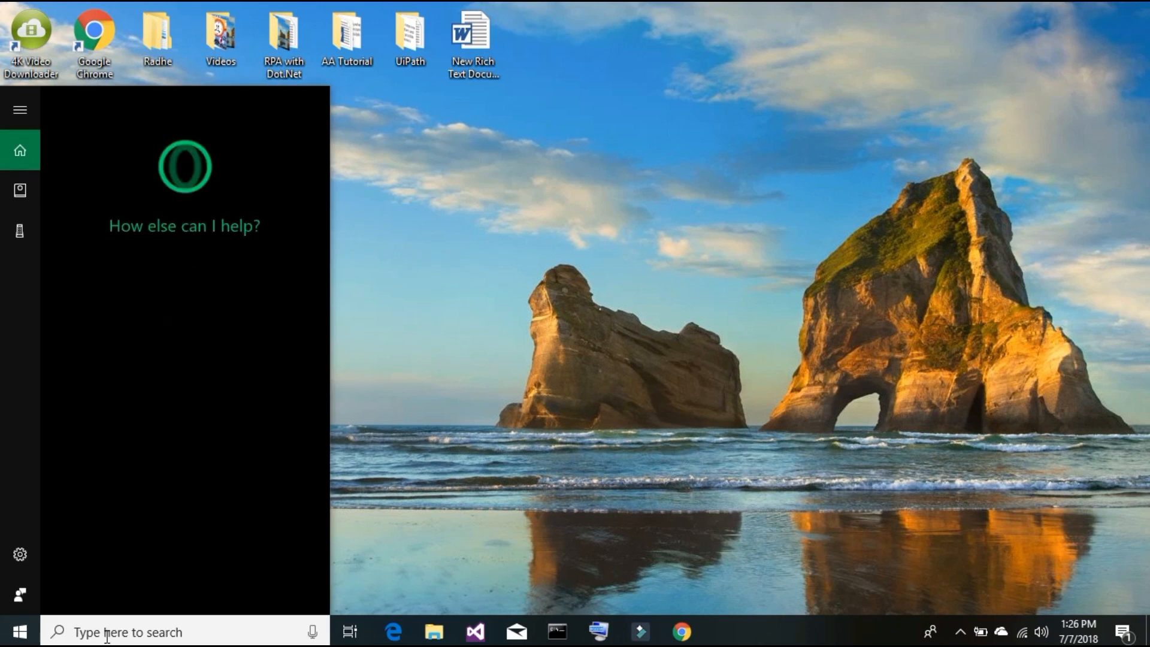
text(RUN)
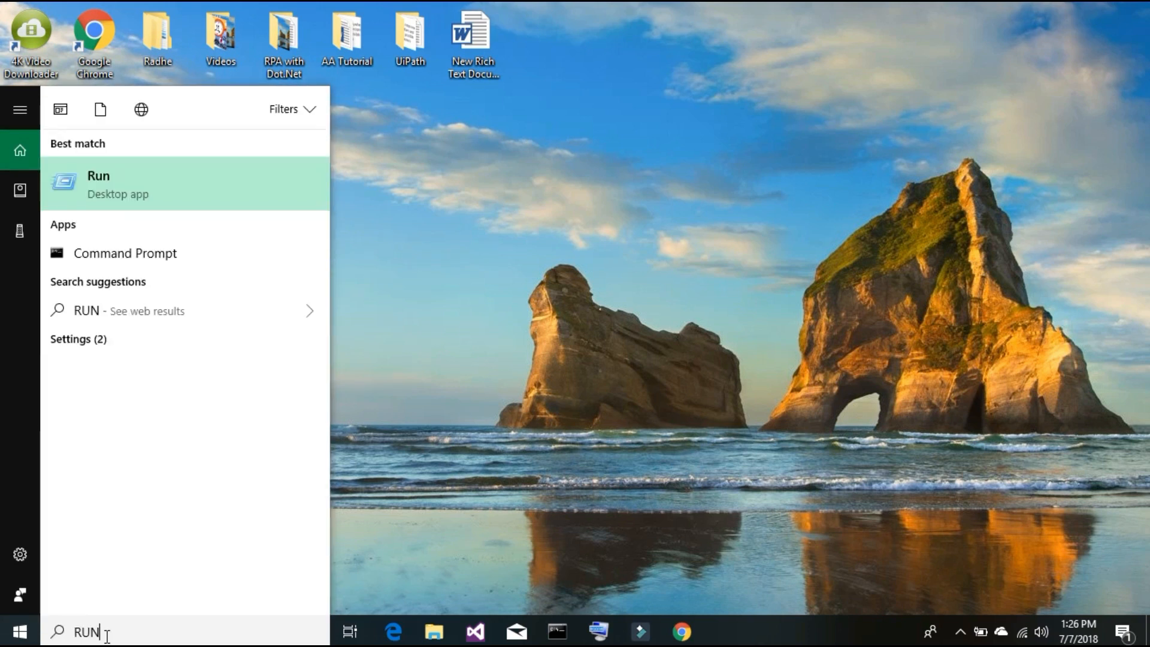
key(Return)
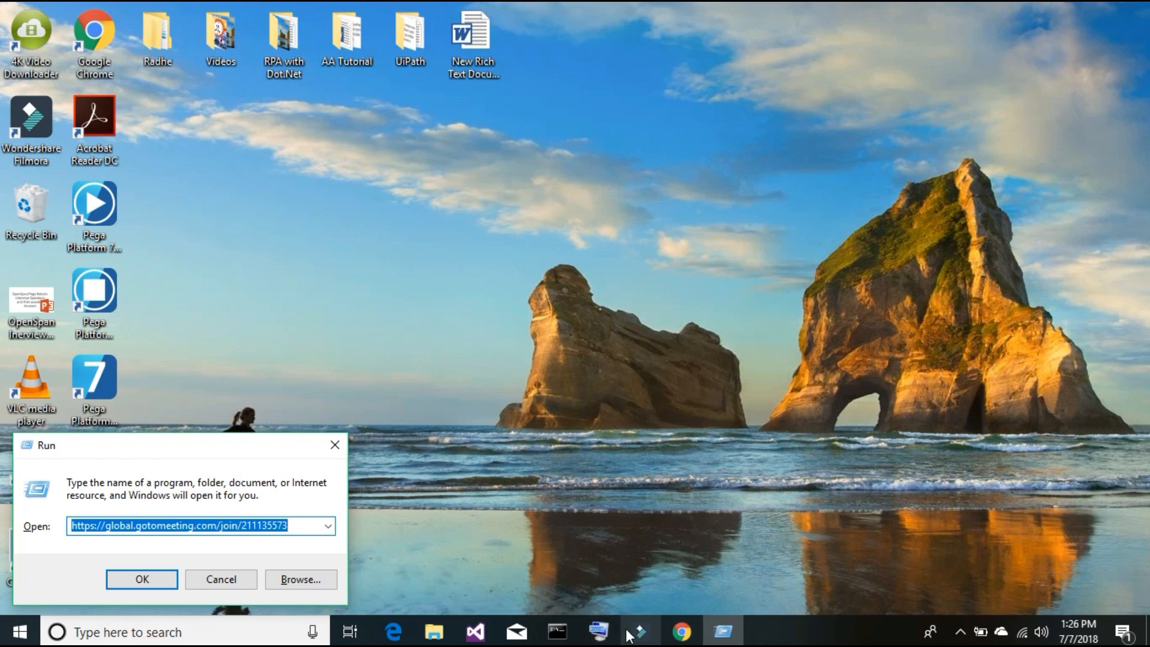
- Run %Appdata% from the Run history and reposition the Roaming folder window
click(592, 639)
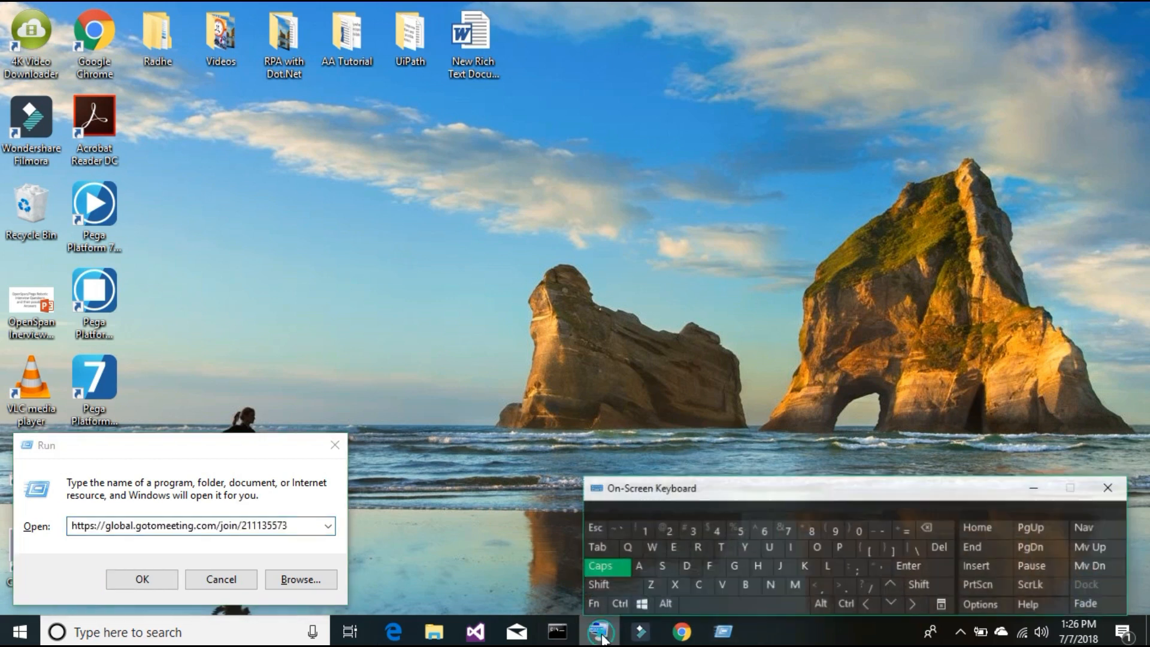
click(311, 526)
drag(311, 526, 57, 531)
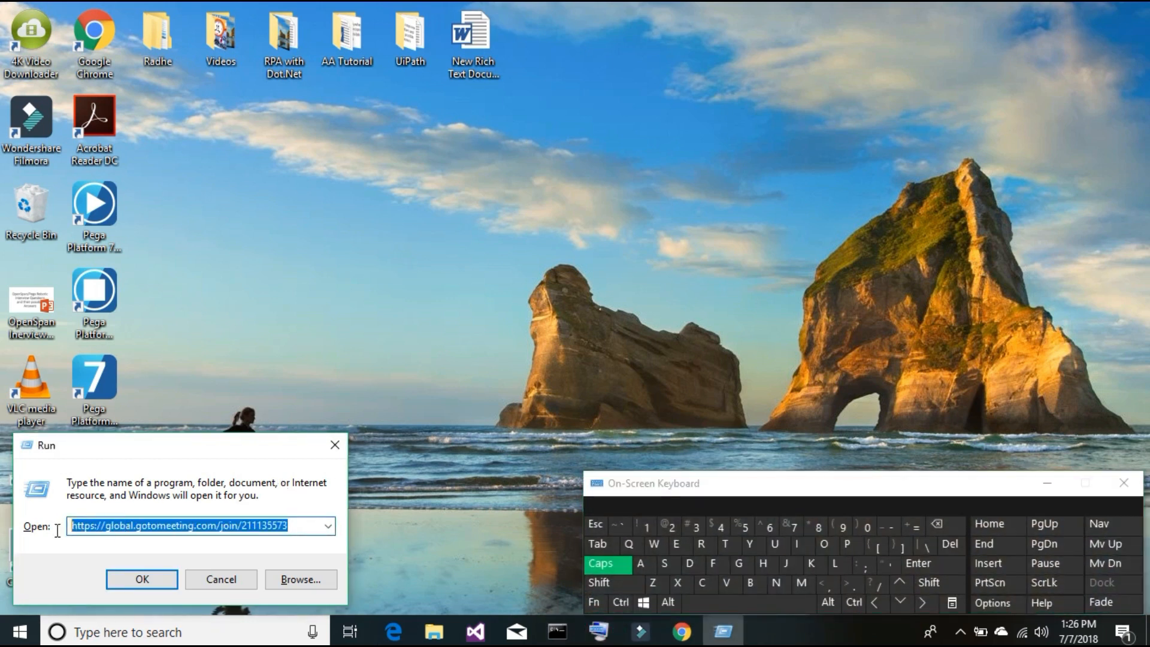
click(616, 584)
click(295, 526)
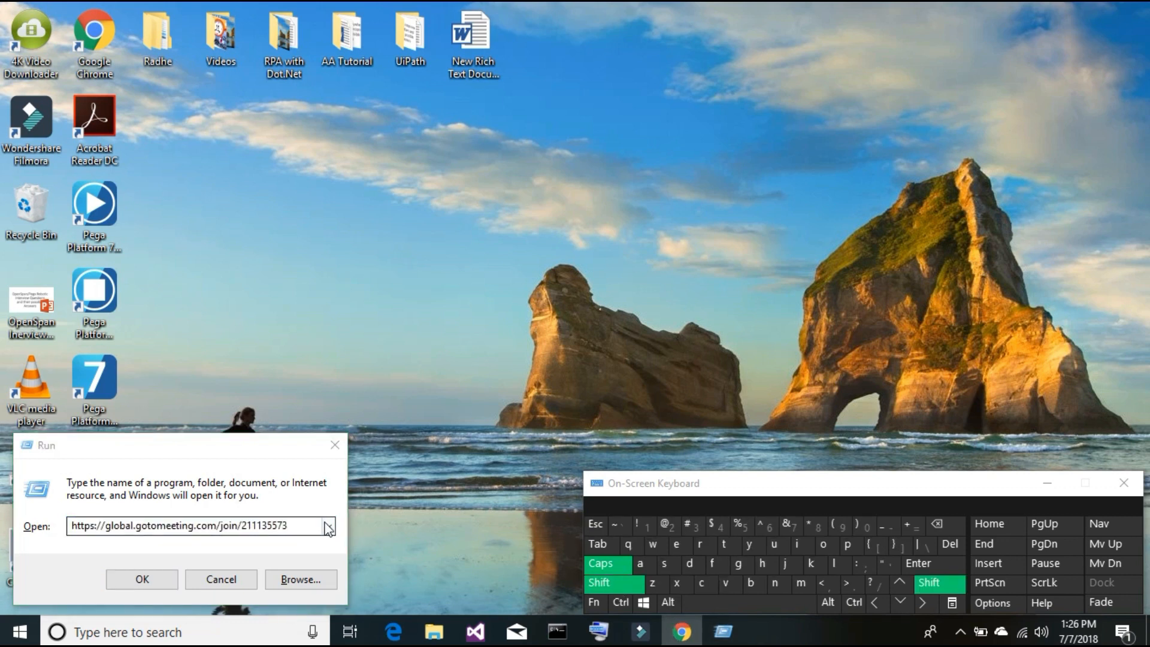
click(328, 526)
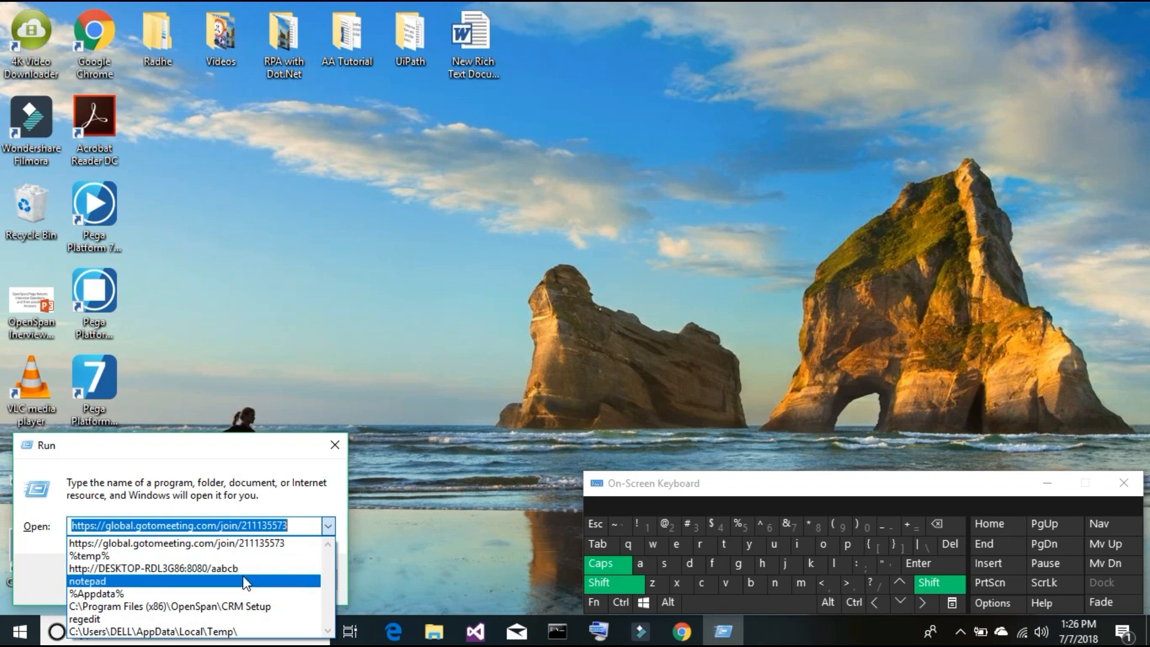
click(228, 596)
click(146, 577)
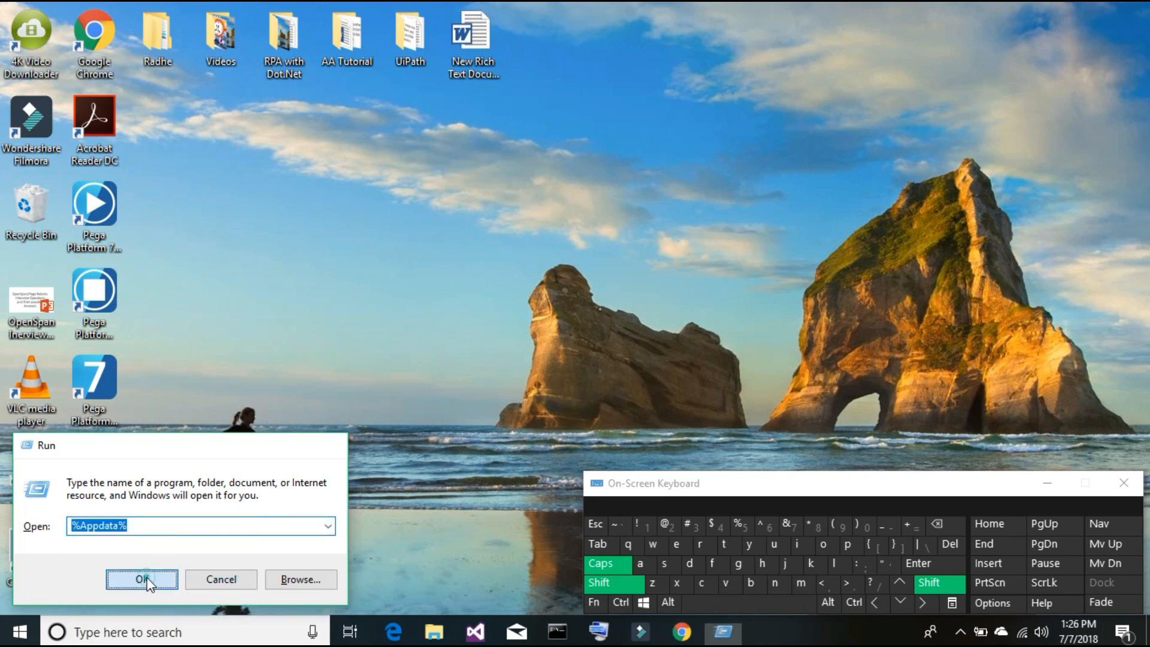
click(616, 564)
click(613, 591)
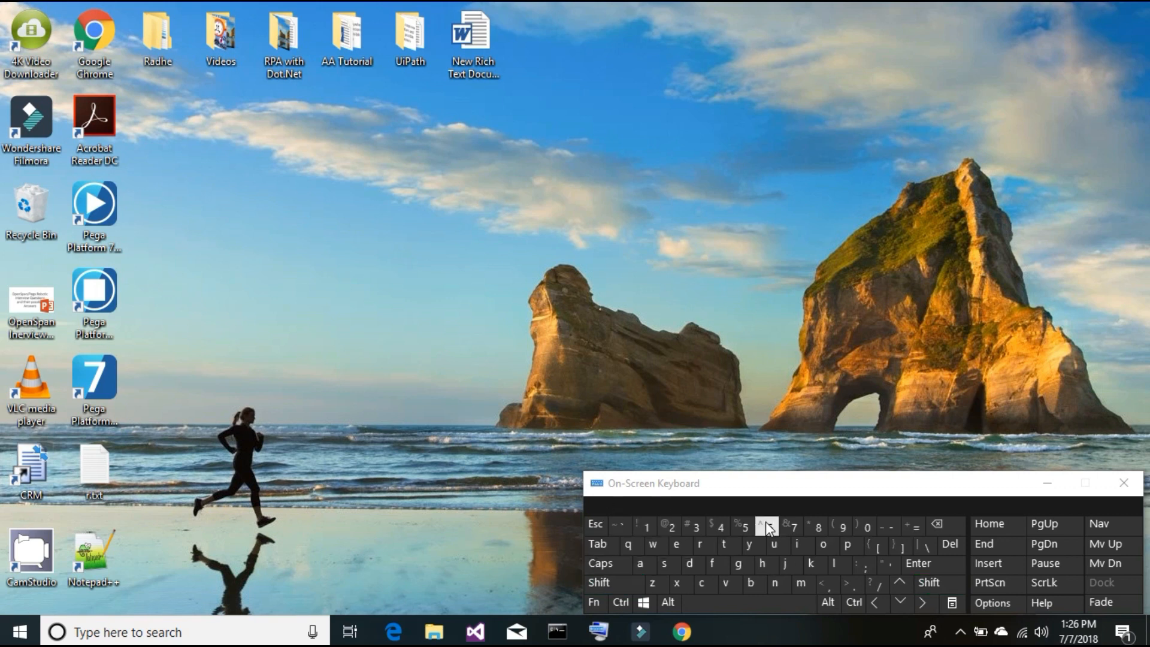
drag(510, 194, 546, 51)
- Open the OpenSpan folder in AppData Roaming
click(326, 306)
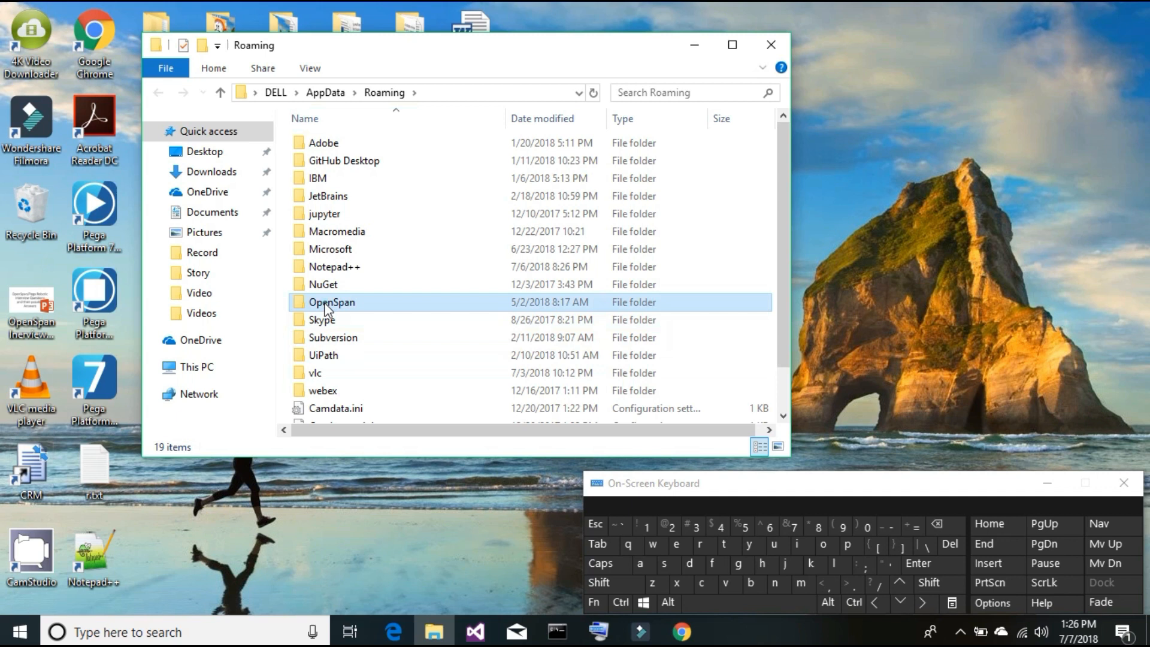
double_click(327, 302)
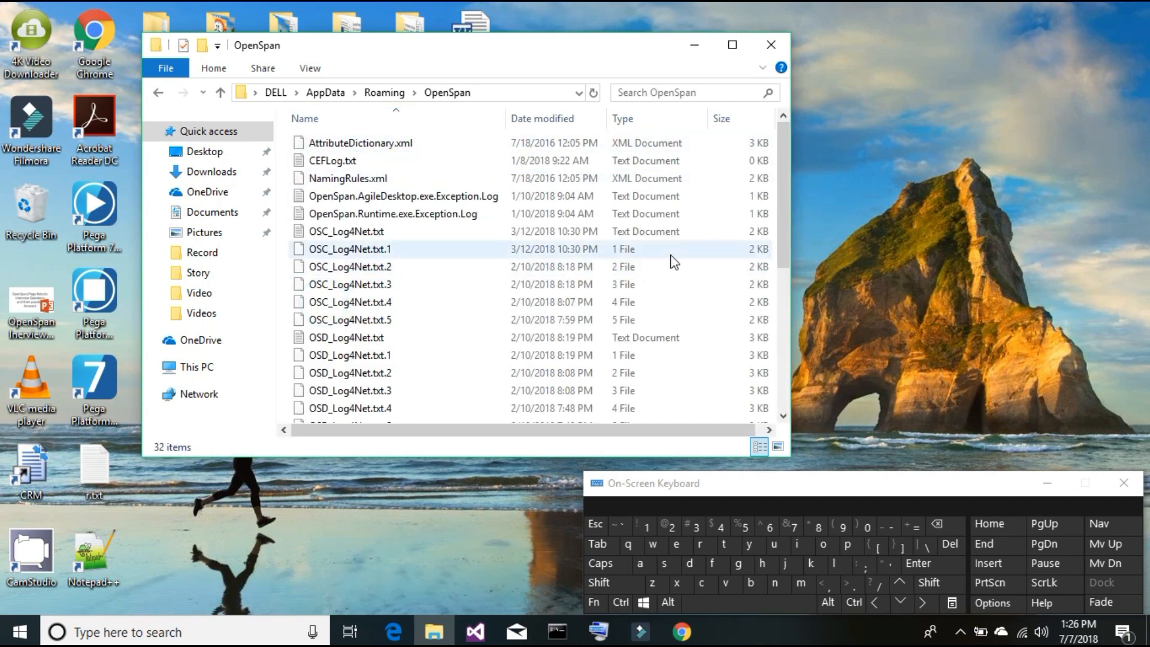
click(1047, 483)
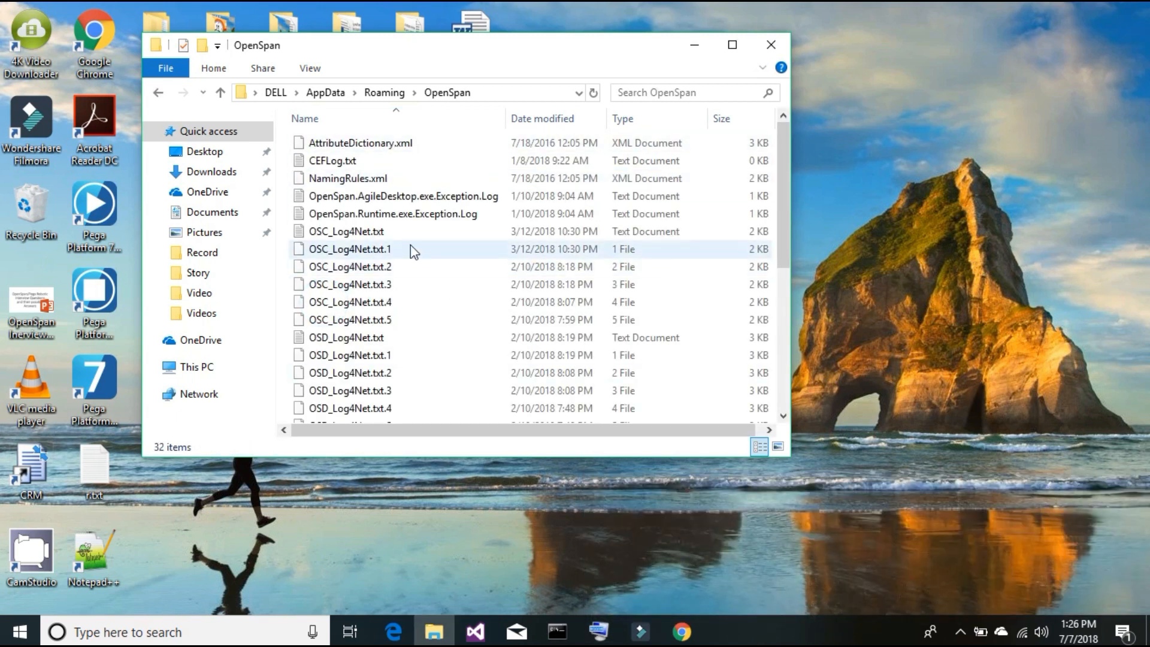
- Open RuntimeConfig.xml with Edit with Notepad++
click(341, 231)
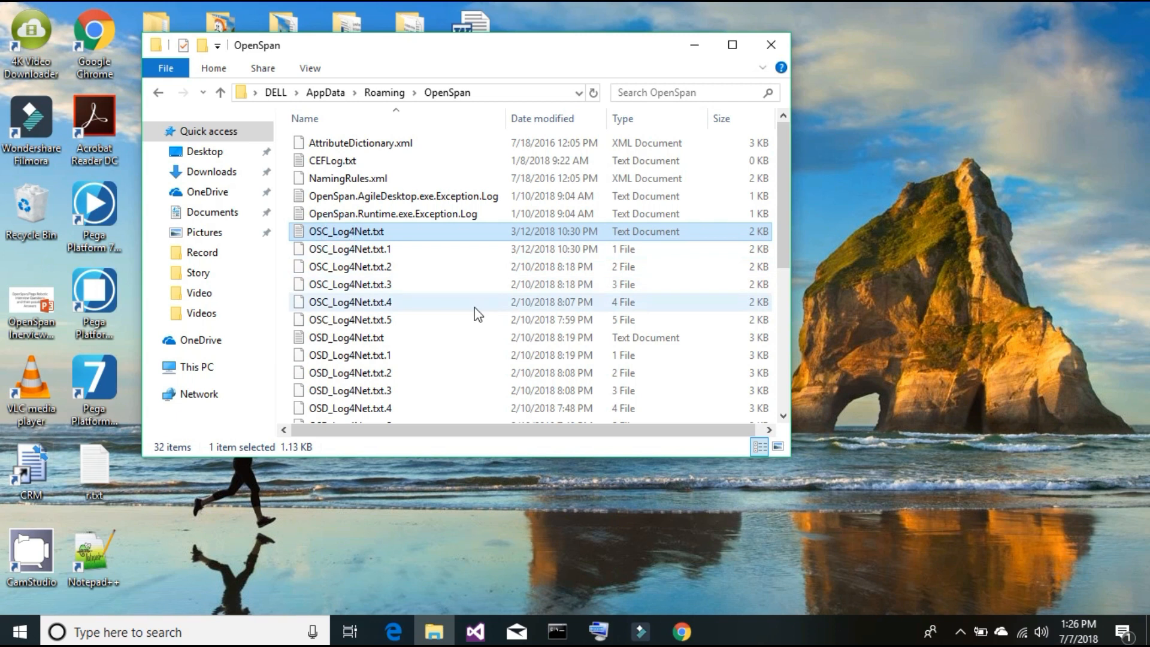
key(r)
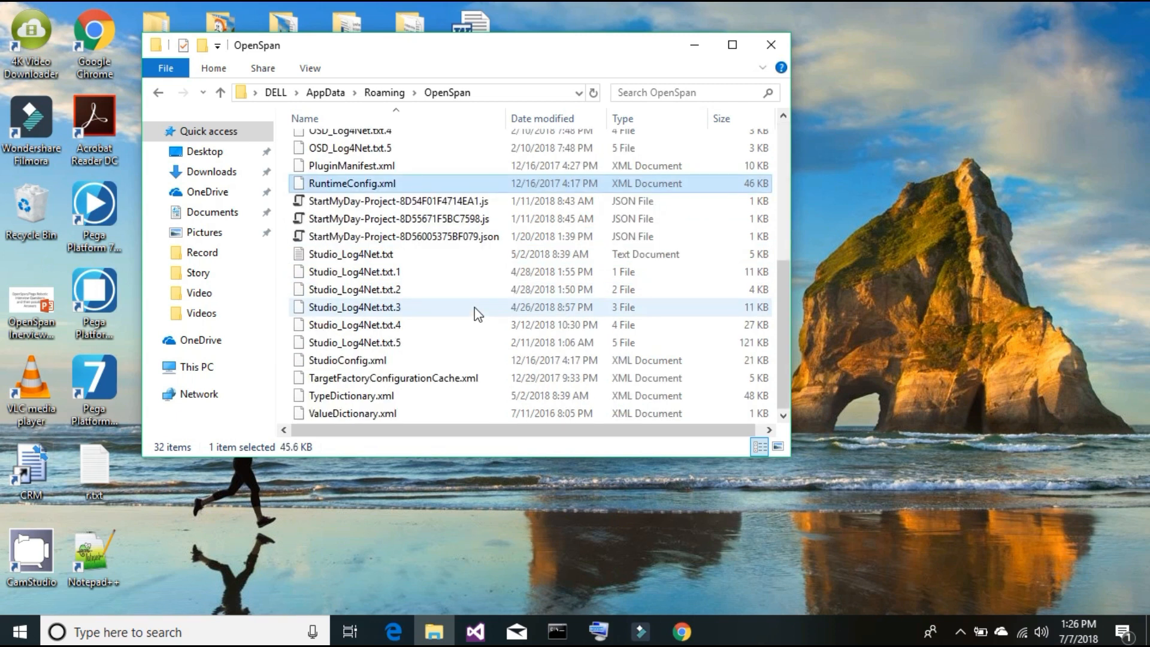
click(366, 184)
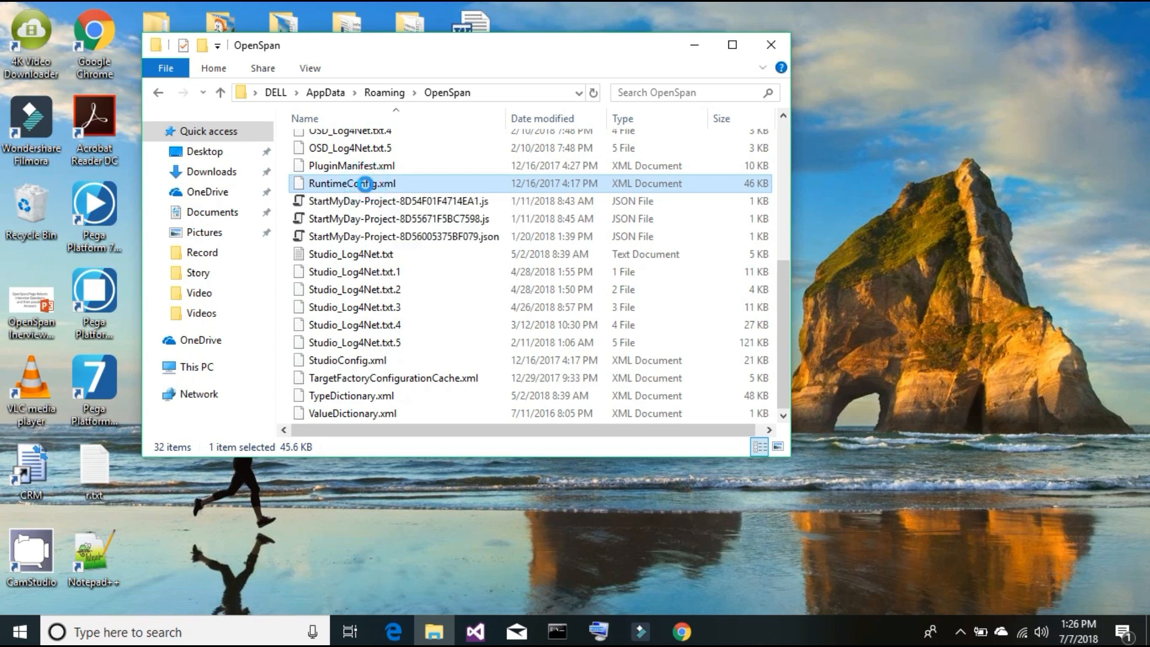
right_click(366, 184)
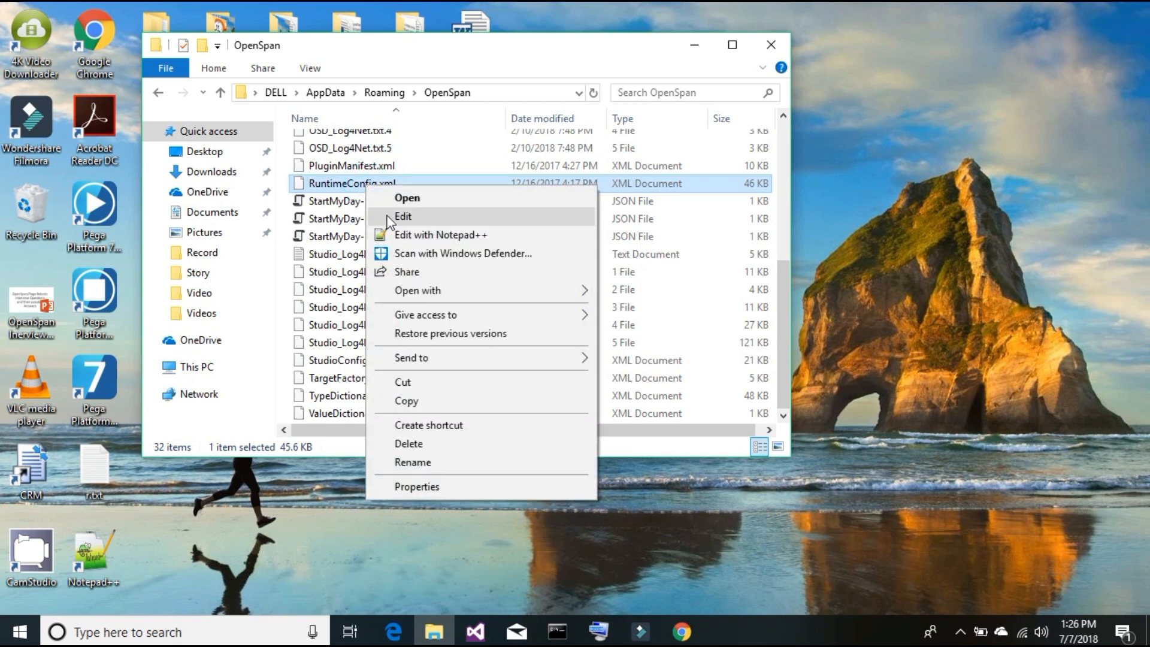
click(399, 237)
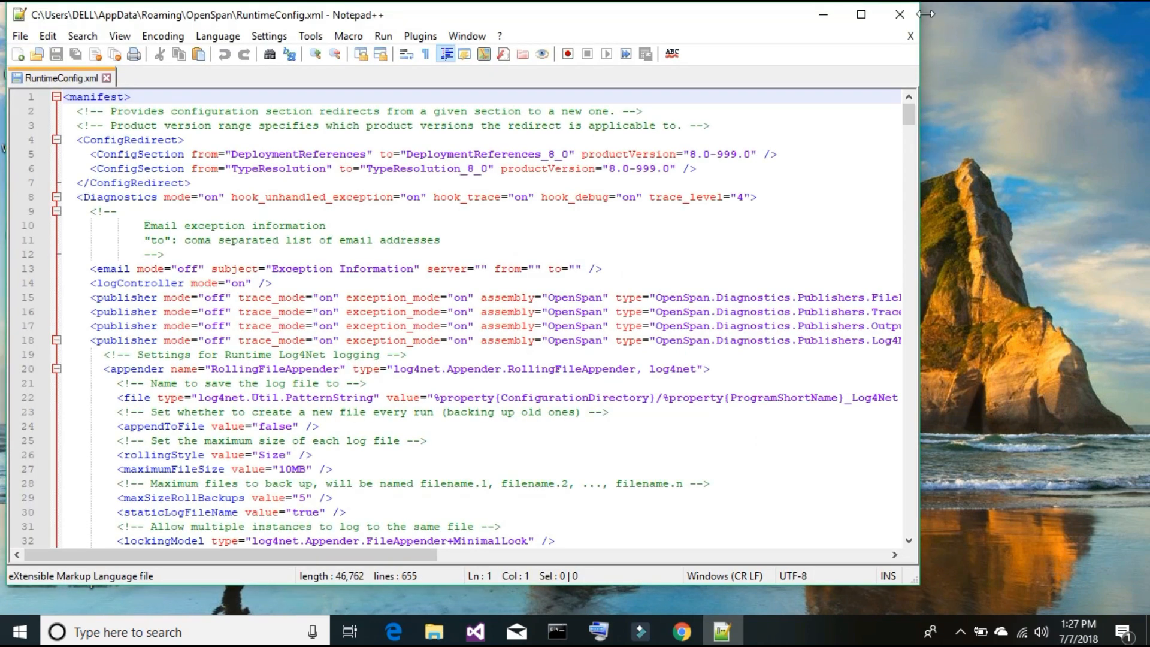
- Maximize Notepad++ and search RuntimeConfig.xml for 'robo' to reach the <Robotics> section
click(860, 15)
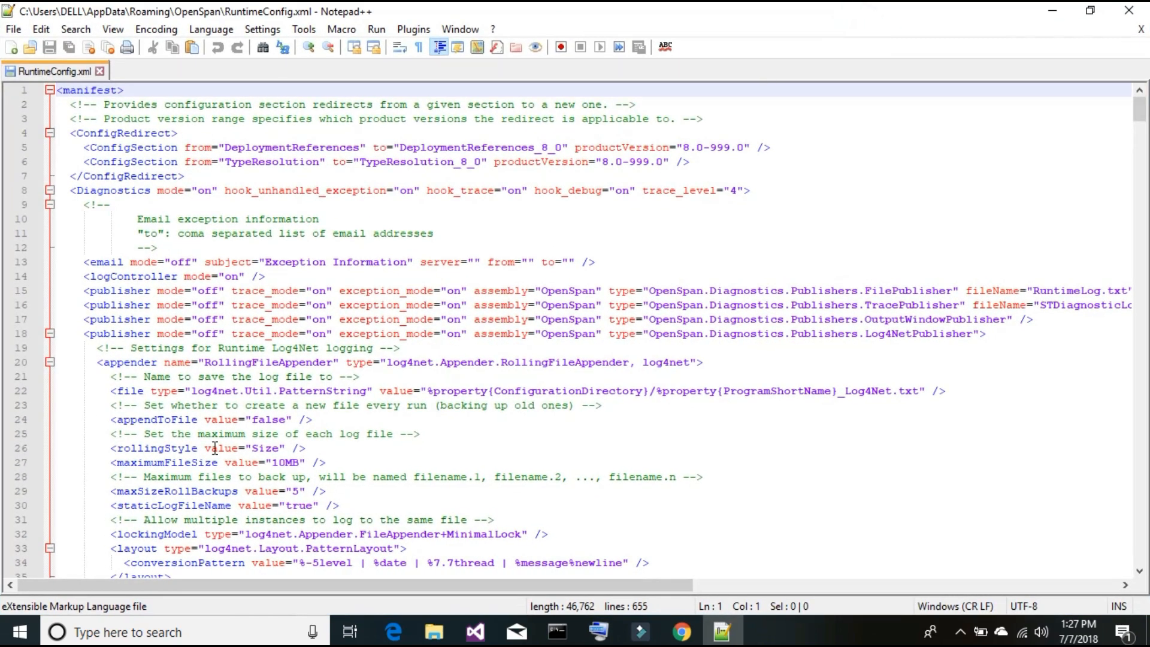
click(182, 247)
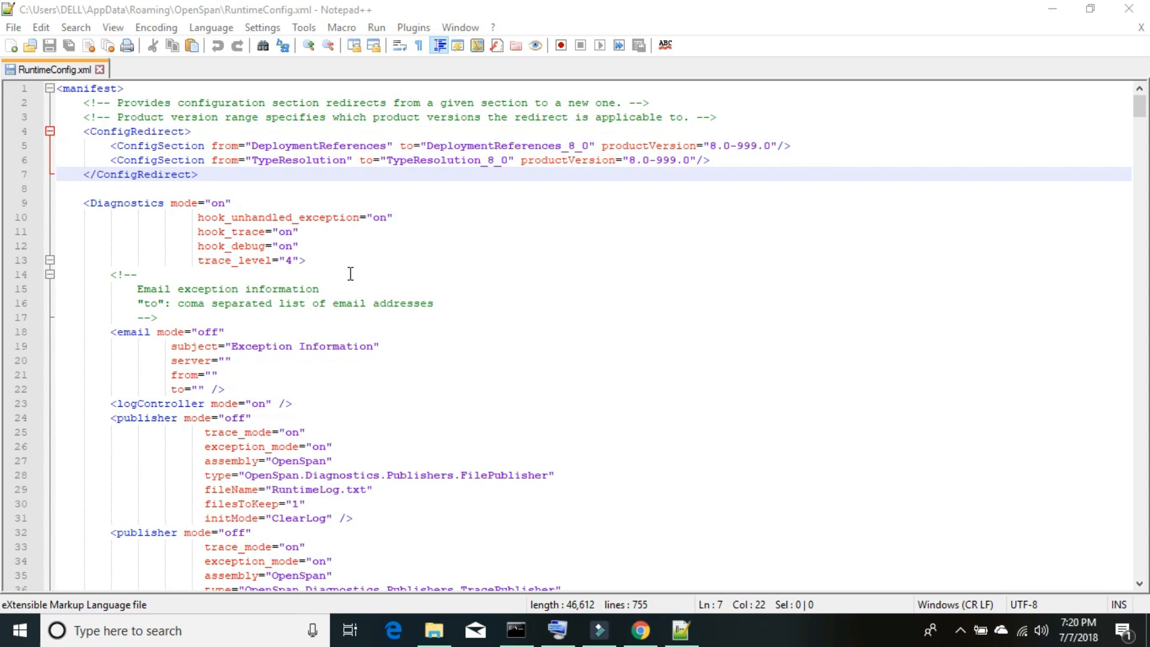
click(230, 281)
key(ctrl+f)
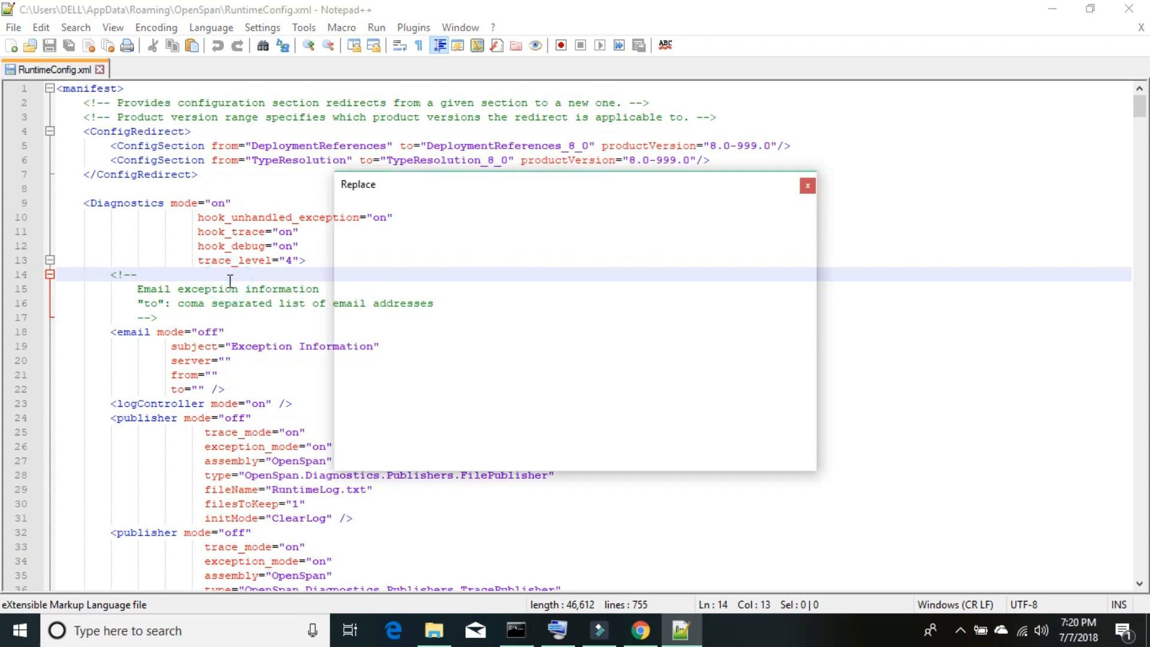
key(Return)
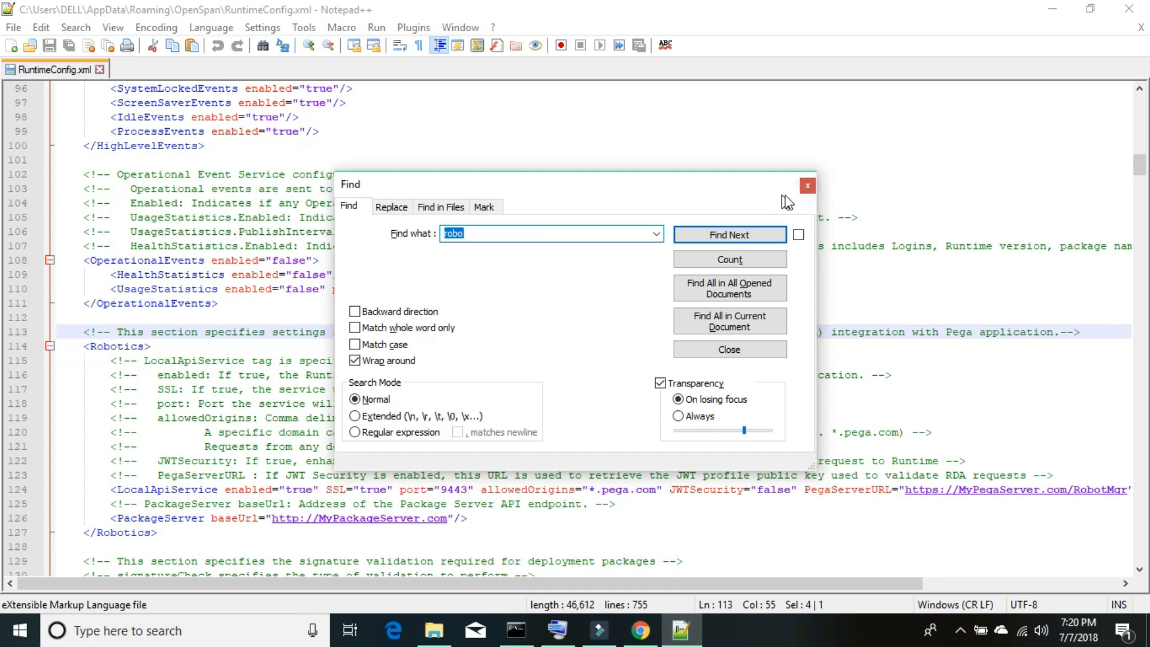
click(807, 185)
scroll(482, 370, up, 1)
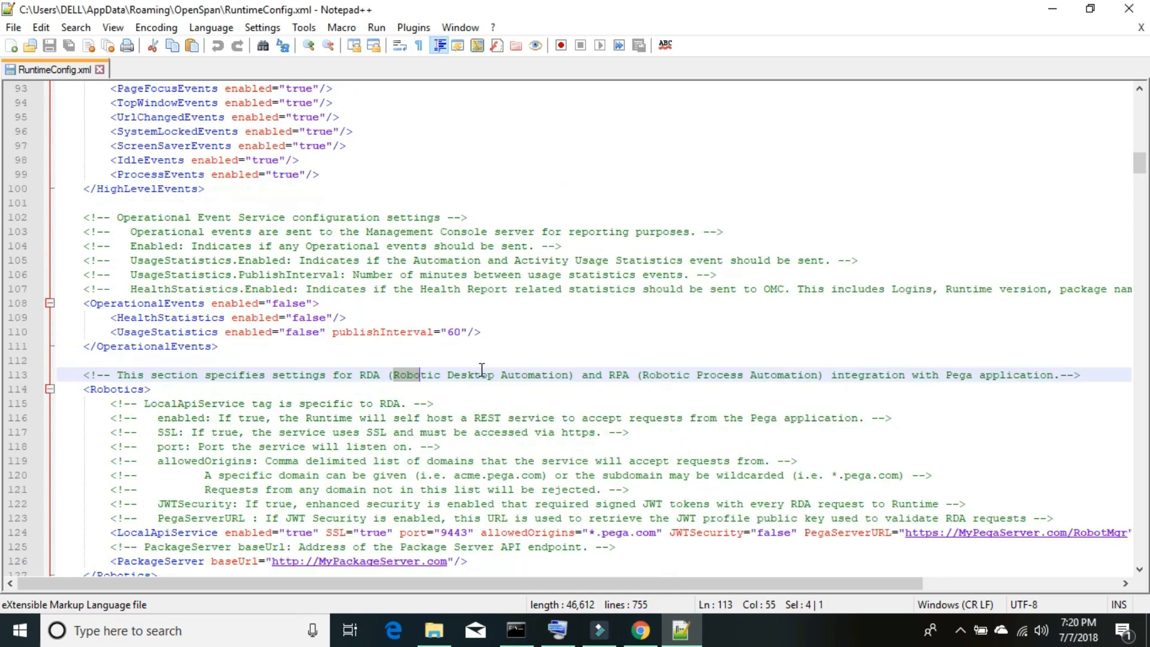
scroll(482, 370, up, 1)
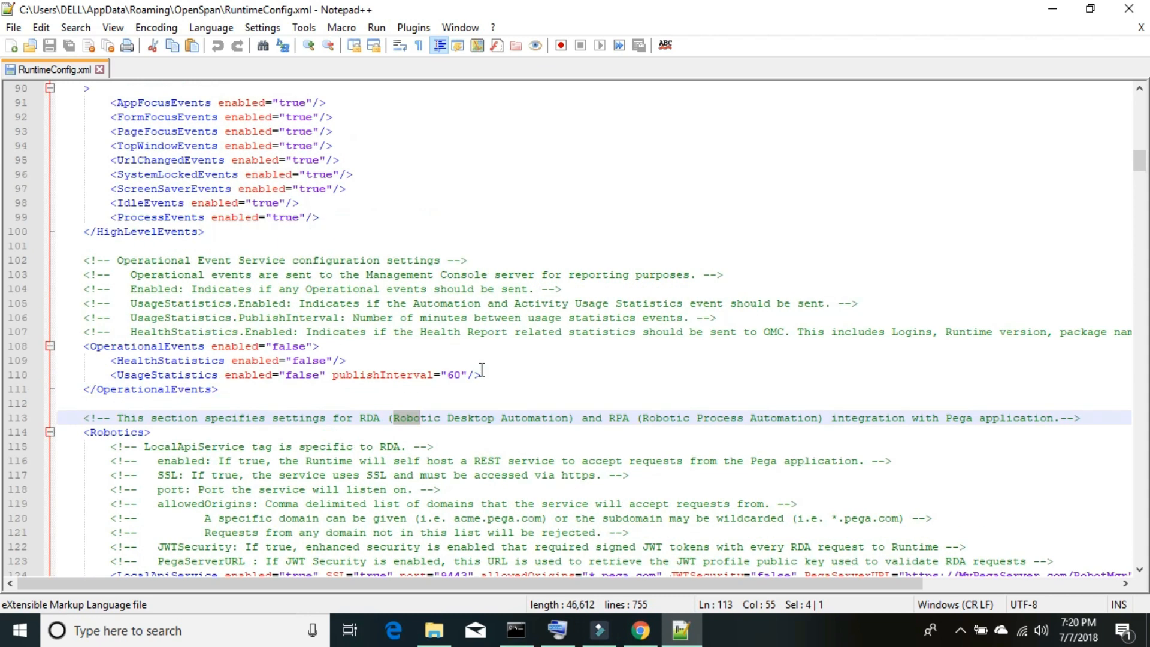
scroll(482, 370, down, 1)
scroll(482, 370, down, 2)
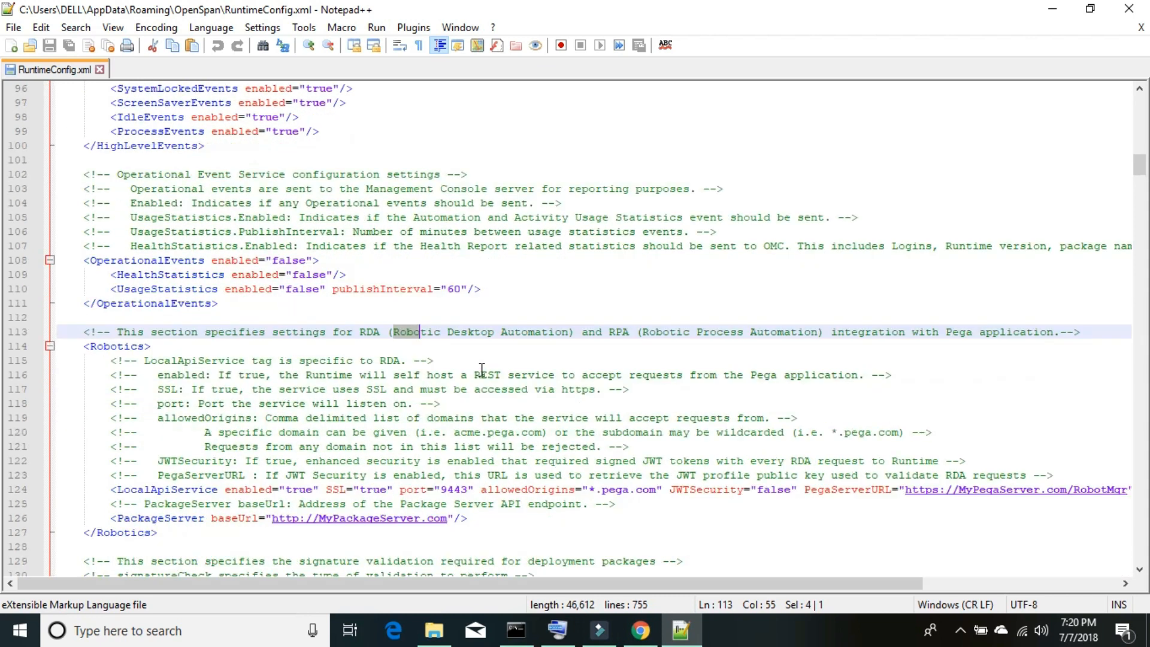
click(112, 27)
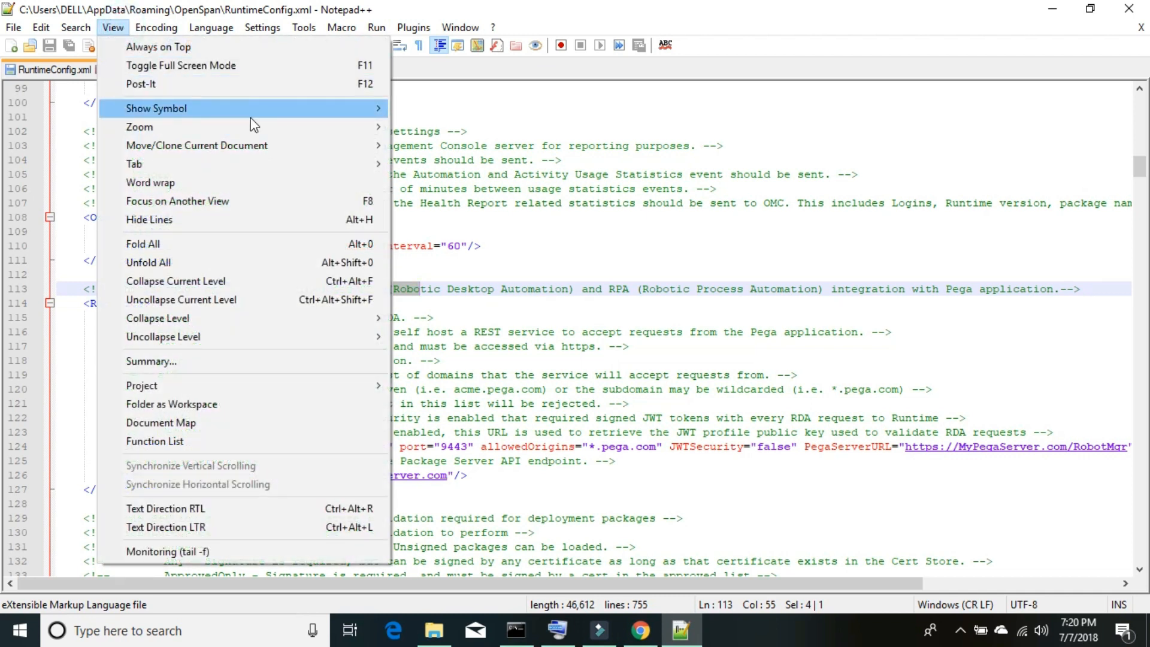
- Zoom in the Notepad++ editor text three times via View > Zoom
mouse_move(373, 120)
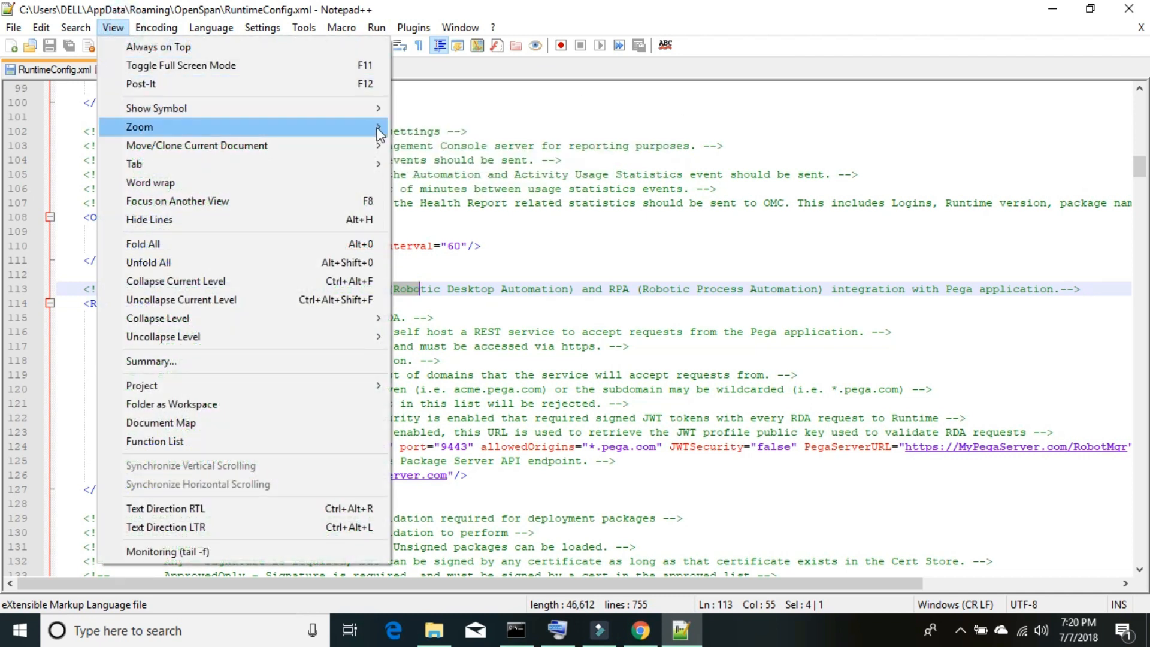
click(409, 131)
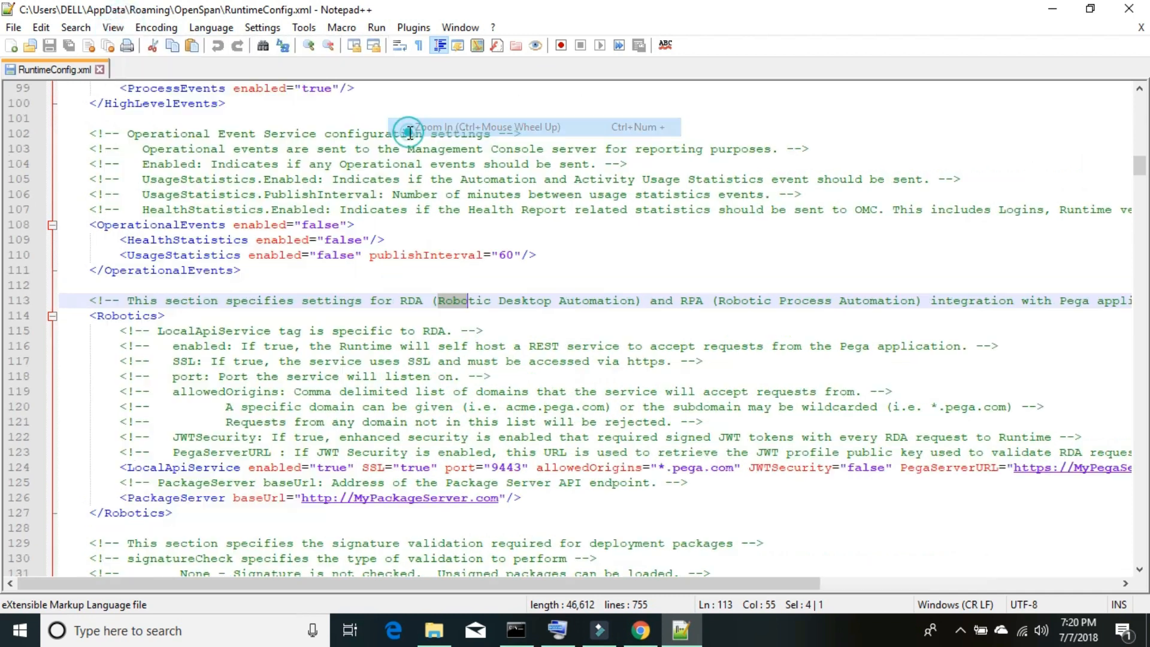
click(112, 27)
mouse_move(353, 127)
click(454, 126)
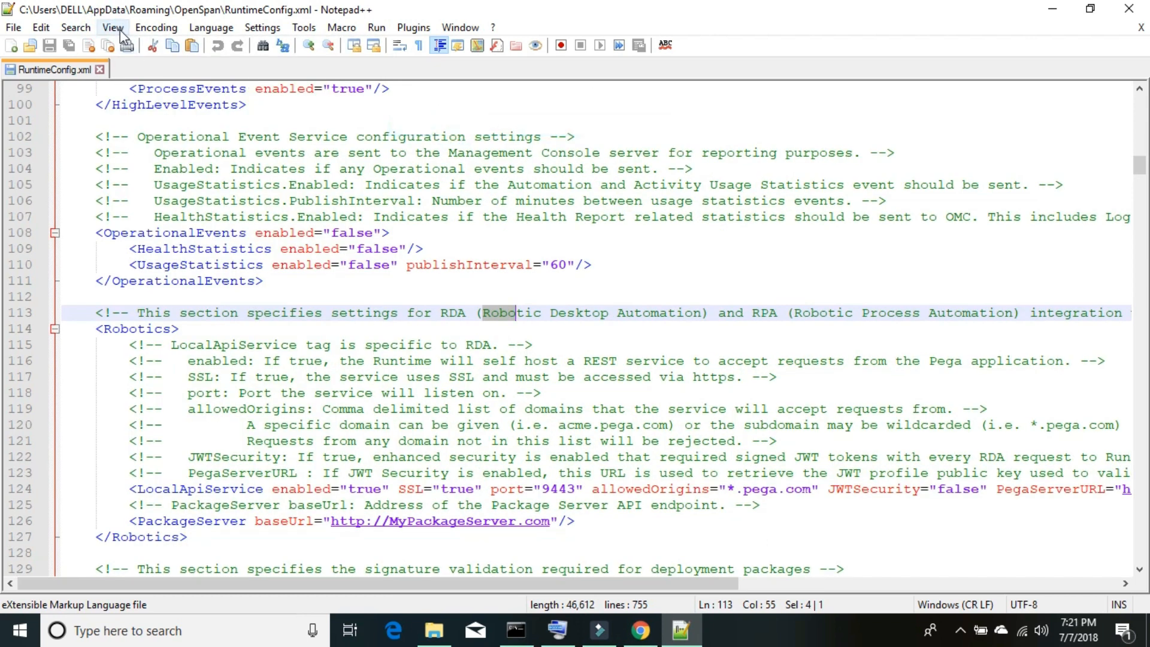
click(113, 27)
mouse_move(284, 126)
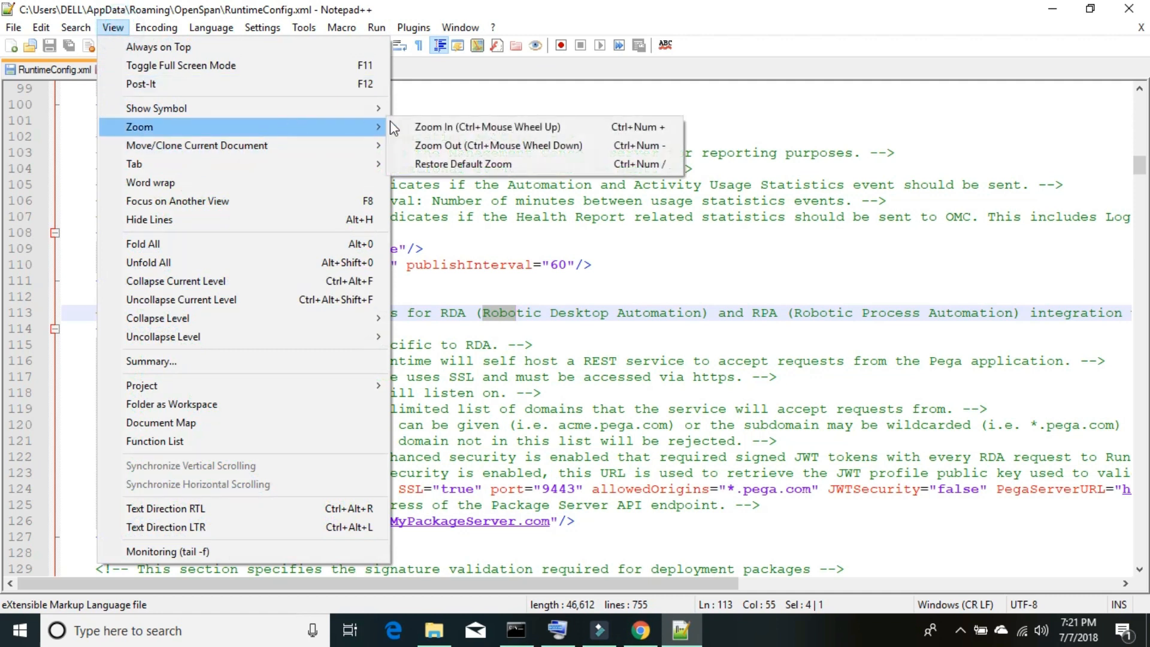
click(431, 127)
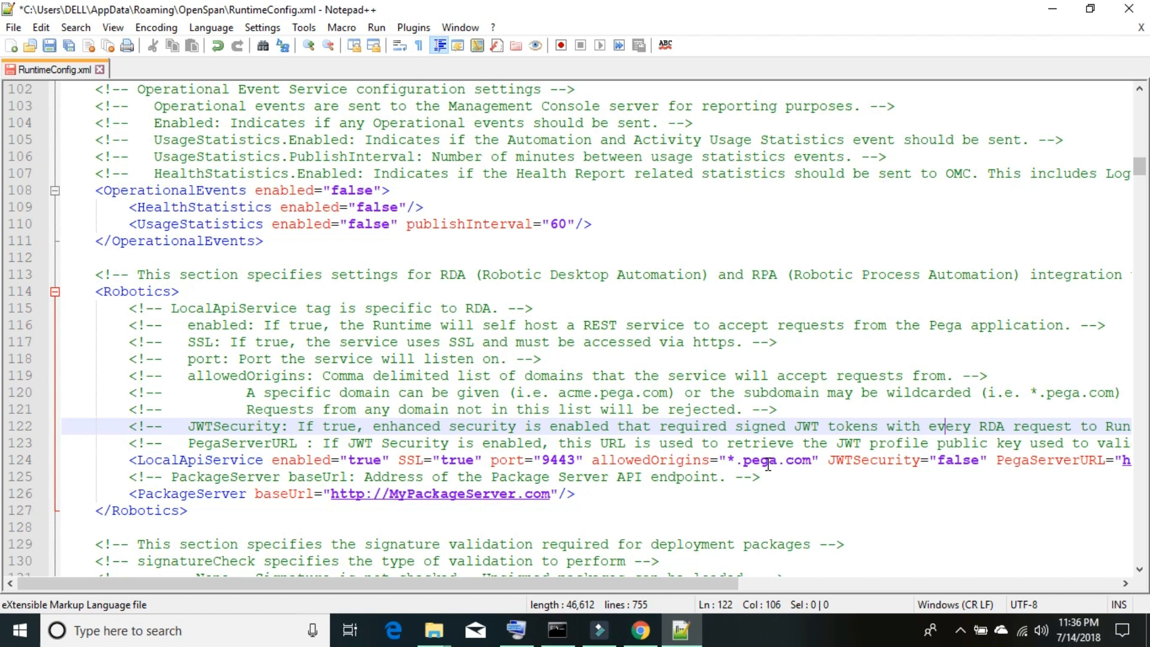
- On line 124, change LocalApiService's allowedOrigins from *.pega.com to *, then return to Designer Studio
click(180, 461)
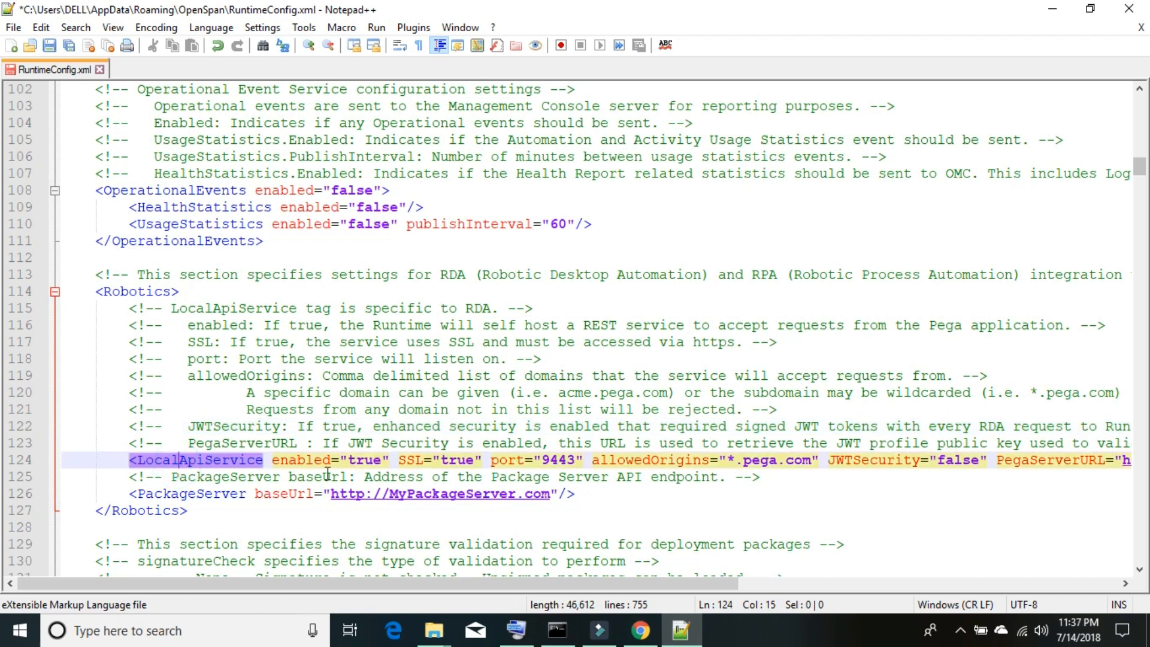
click(314, 460)
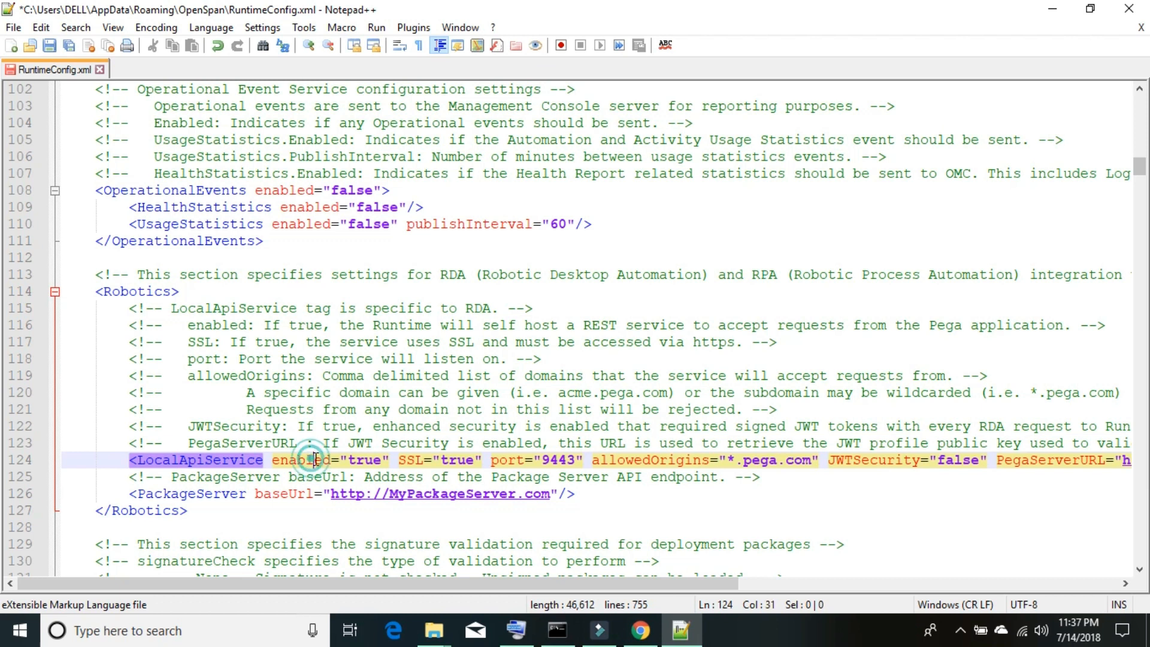
double_click(367, 458)
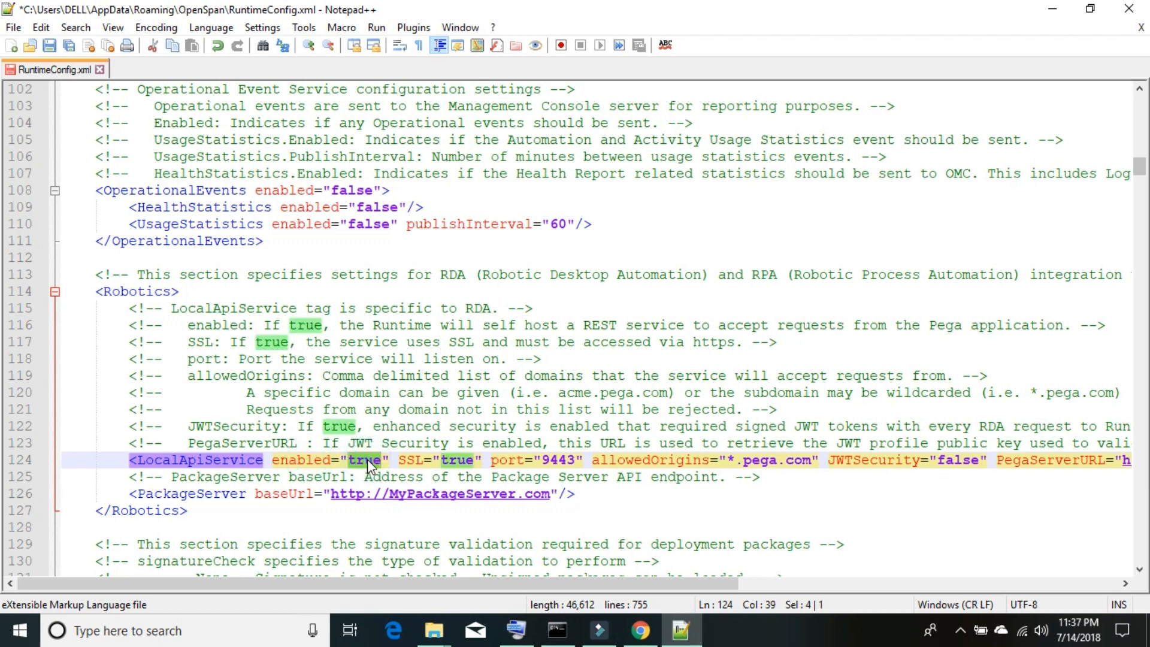
double_click(412, 459)
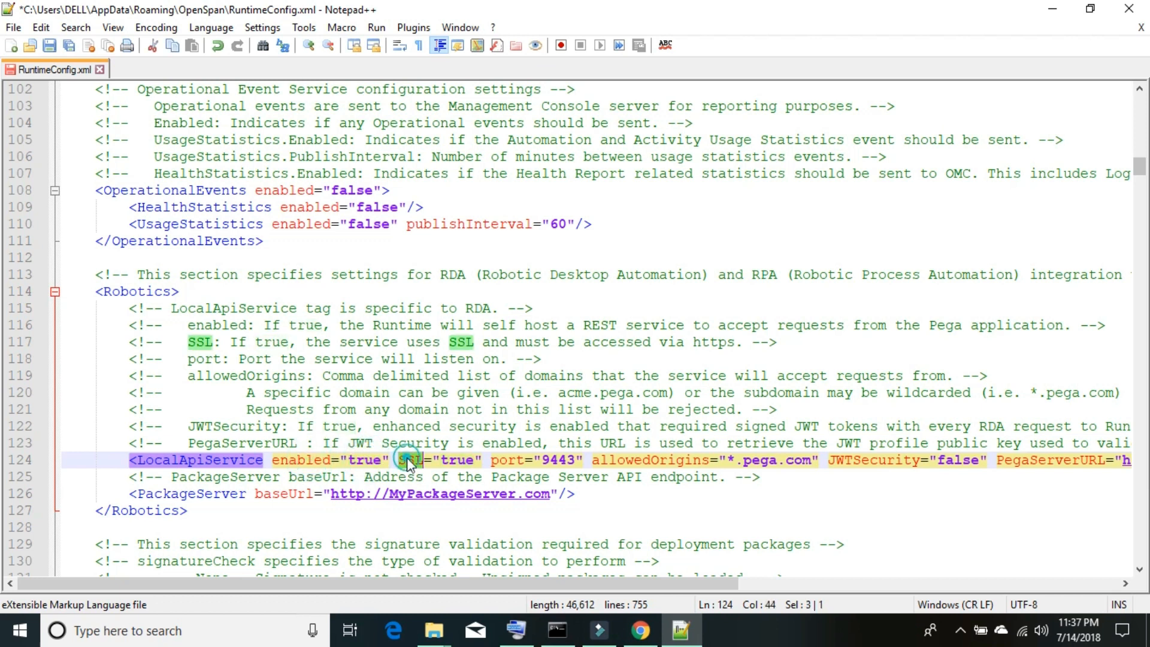
click(450, 460)
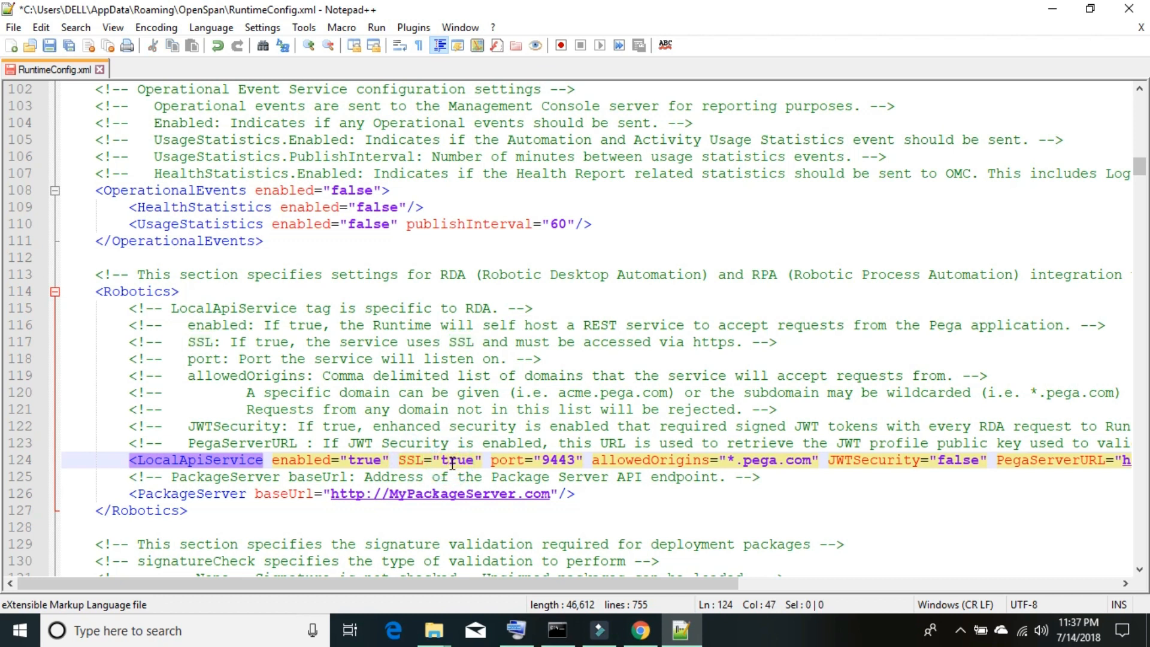
click(535, 460)
click(737, 460)
key(Delete)
key(Delete)
key(Delete)
key(Delete)
key(Delete)
key(Delete)
key(Delete)
key(Delete)
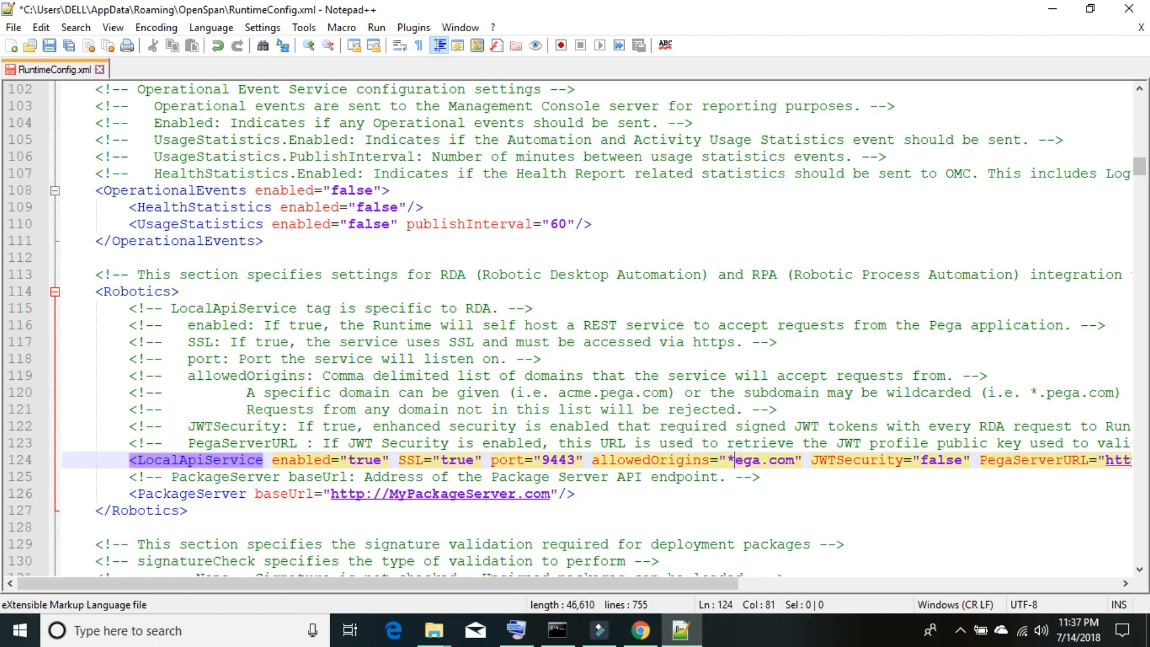
key(Delete)
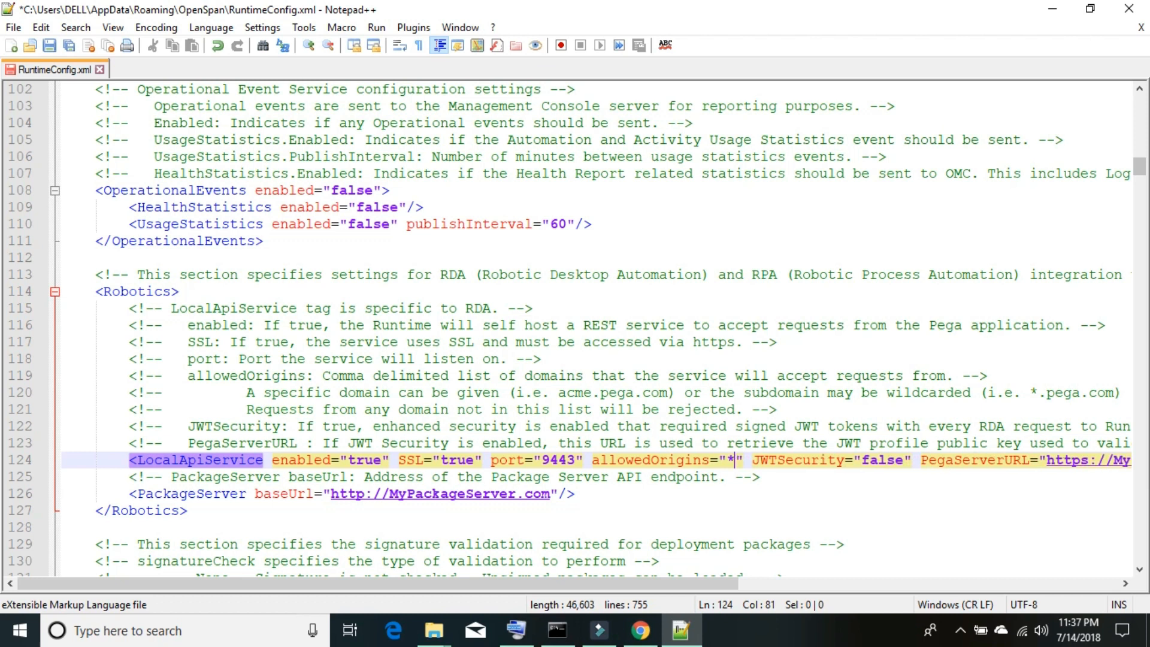
click(827, 461)
drag(732, 586, 994, 612)
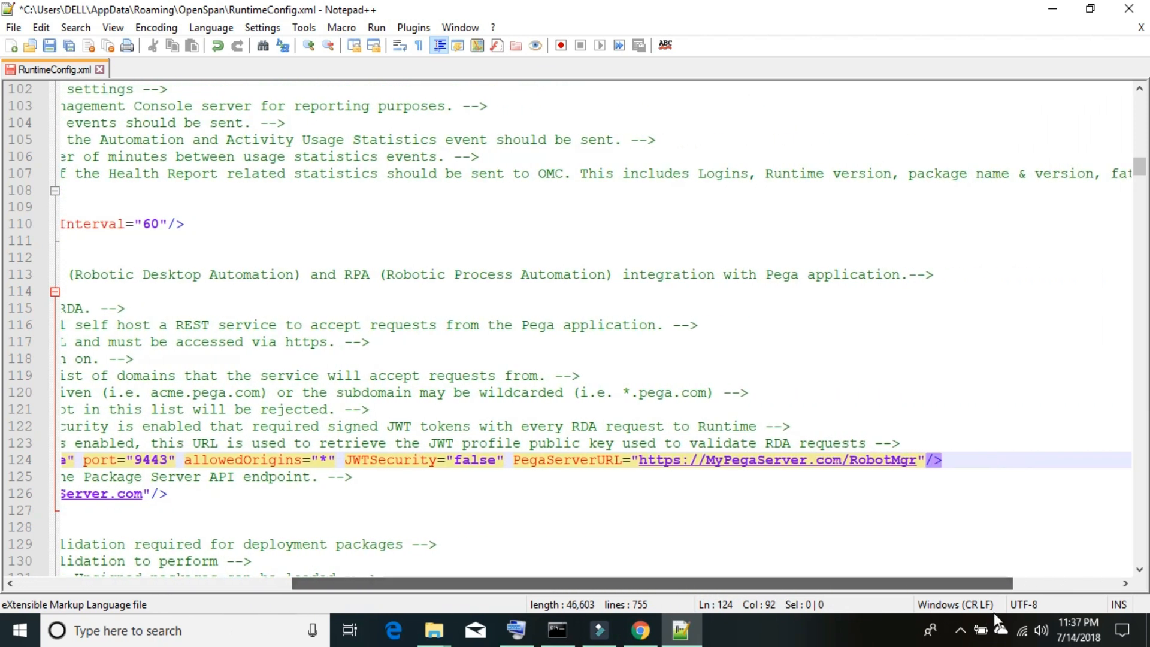
click(641, 630)
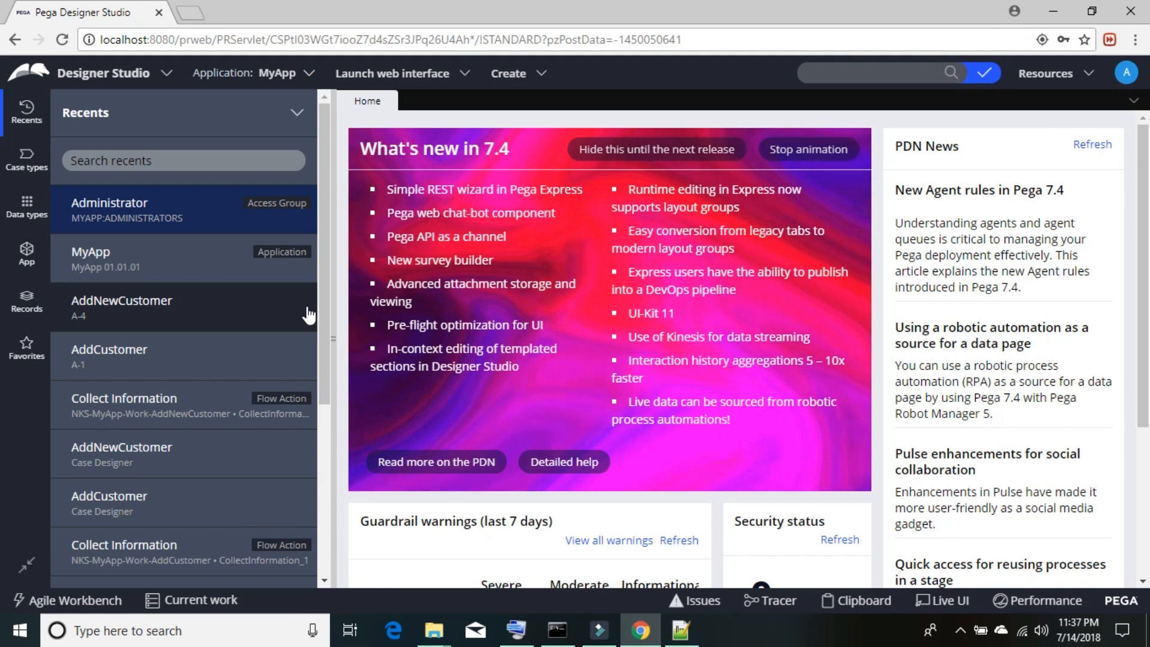
- Copy localhost:8080 from the Designer Studio page address and switch back to RuntimeConfig.xml
key(shift+Left)
key(shift+Left)
key(shift+Left)
key(shift+Left)
key(shift+Left)
key(shift+Left)
key(shift+Left)
key(shift+Left)
key(shift+Left)
key(shift+Left)
key(shift+Left)
key(shift+Left)
key(shift+Left)
key(shift+Left)
key(ctrl+c)
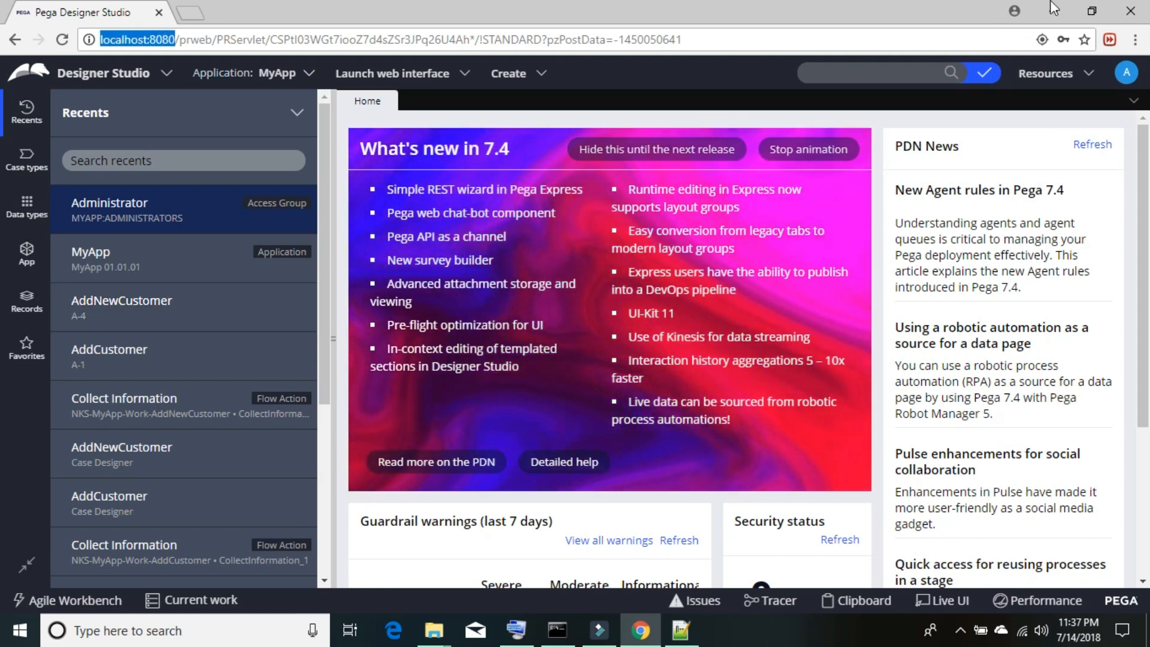
click(1045, 10)
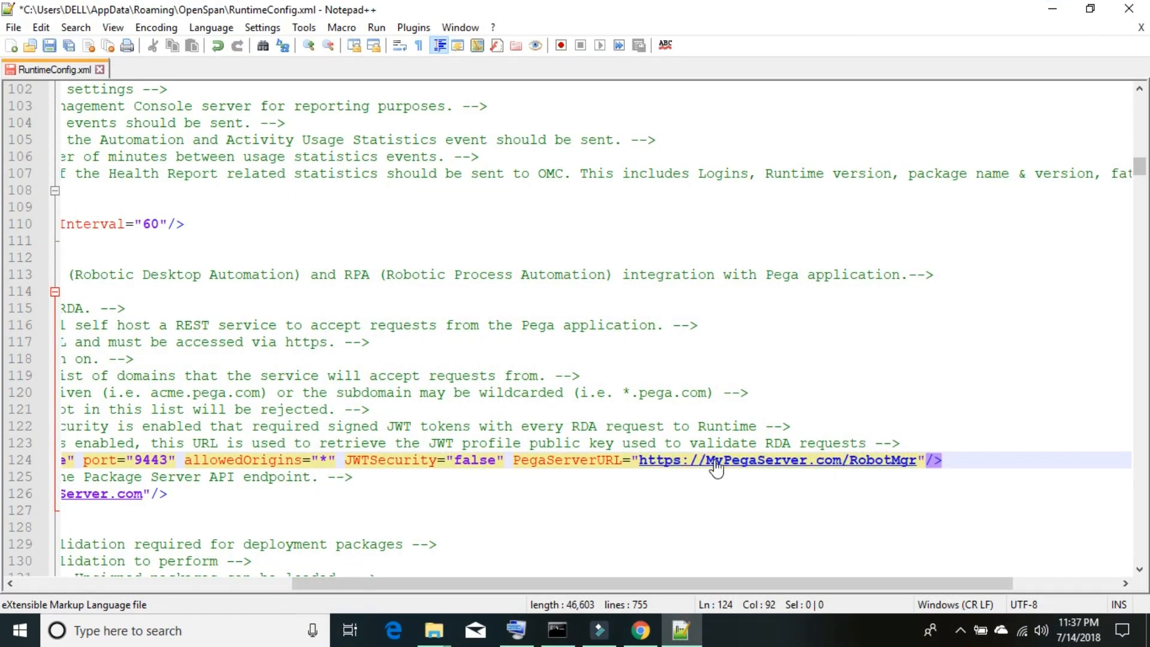
click(631, 460)
key(Right)
key(Right)
key(Right)
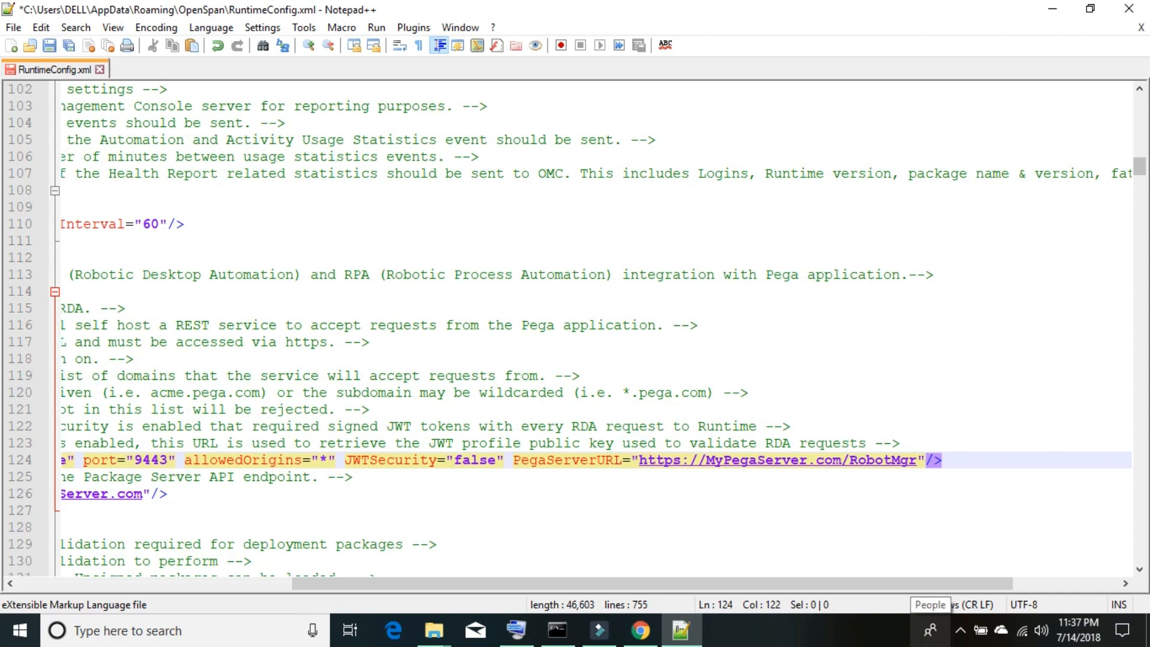
key(Delete)
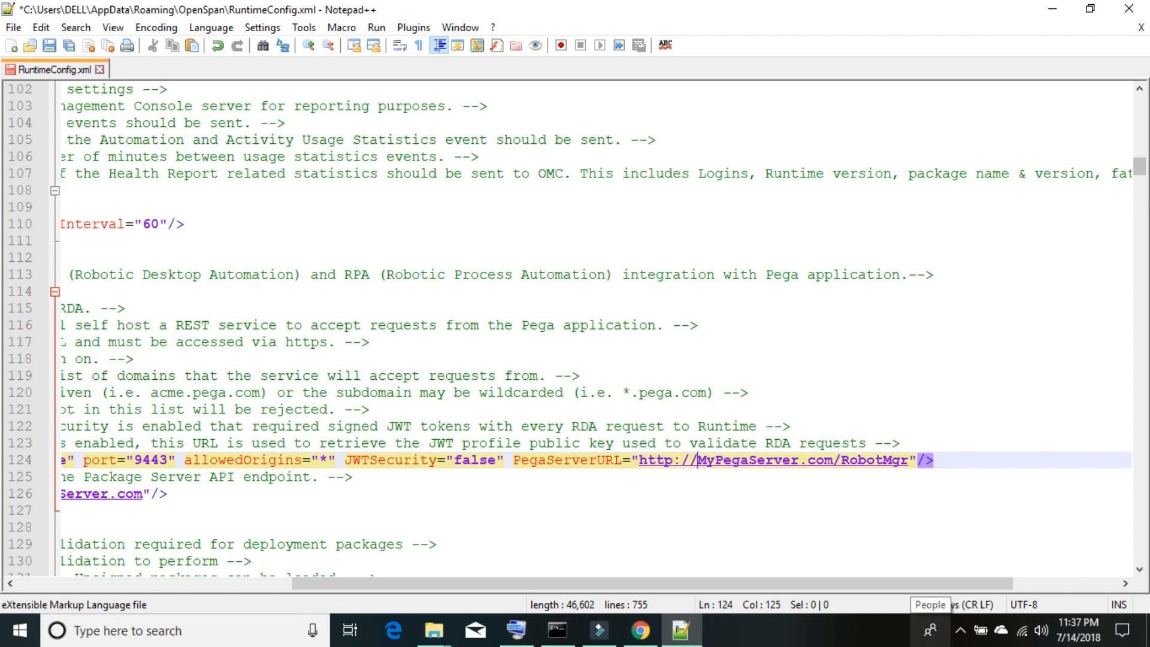
key(ctrl+v)
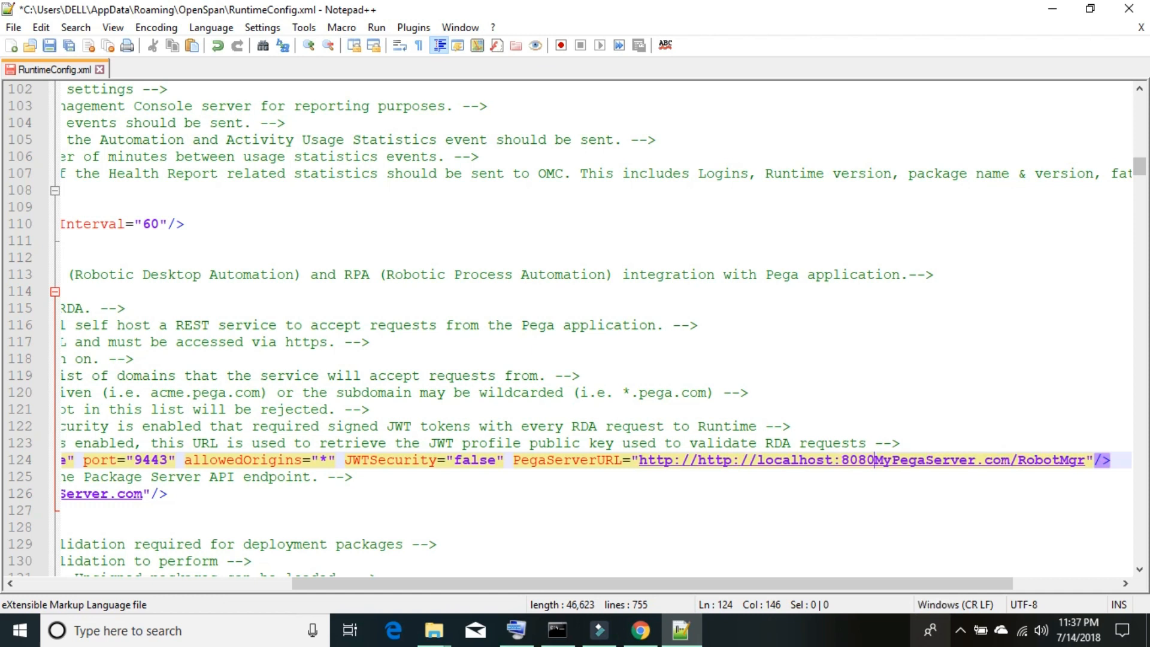
key(Delete)
key(Delete)
key(Delete)
key(Delete)
key(Delete)
key(Delete)
key(Delete)
key(Delete)
key(Delete)
key(Delete)
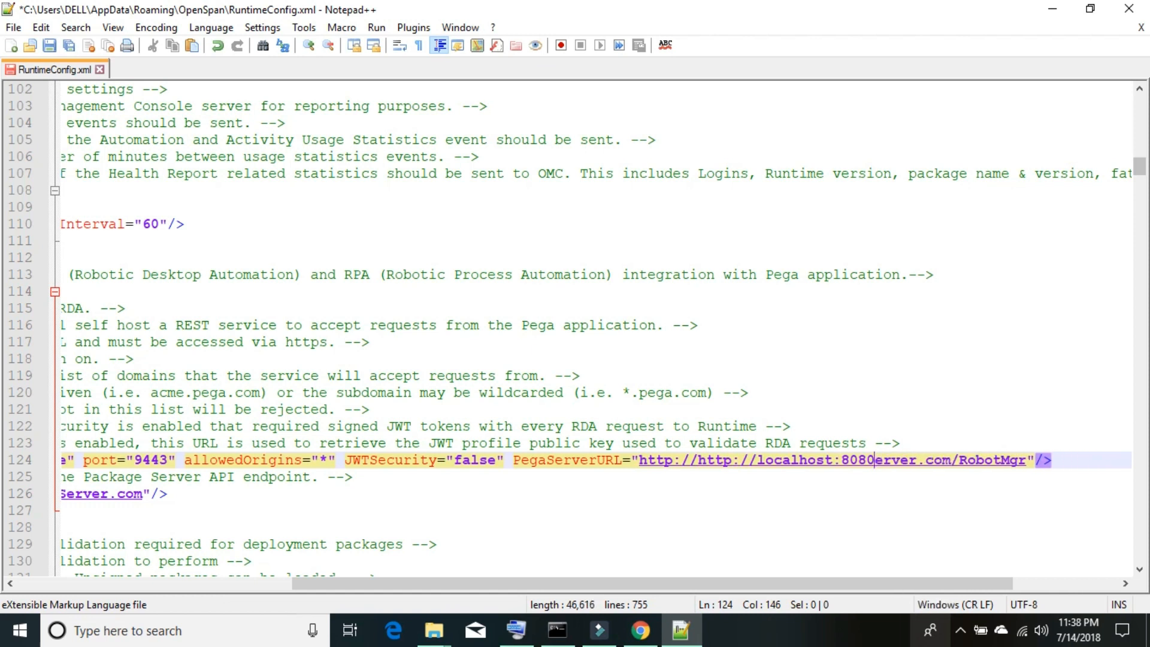
key(Delete)
key(Delete)
key(Delete)
key(Delete)
key(Delete)
key(Delete)
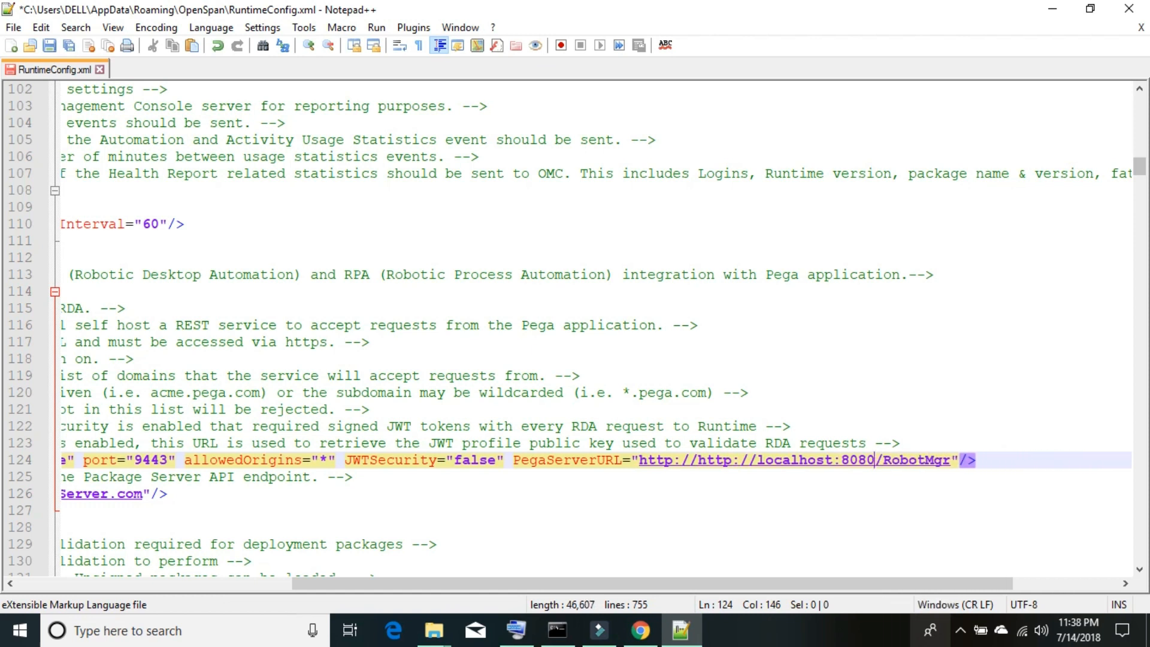
key(Left)
key(Left)
key(Left)
key(Left)
key(Left)
key(Left)
key(Left)
key(Left)
key(Left)
key(Left)
key(Delete)
key(Delete)
key(Delete)
key(Delete)
key(Delete)
key(Delete)
key(Delete)
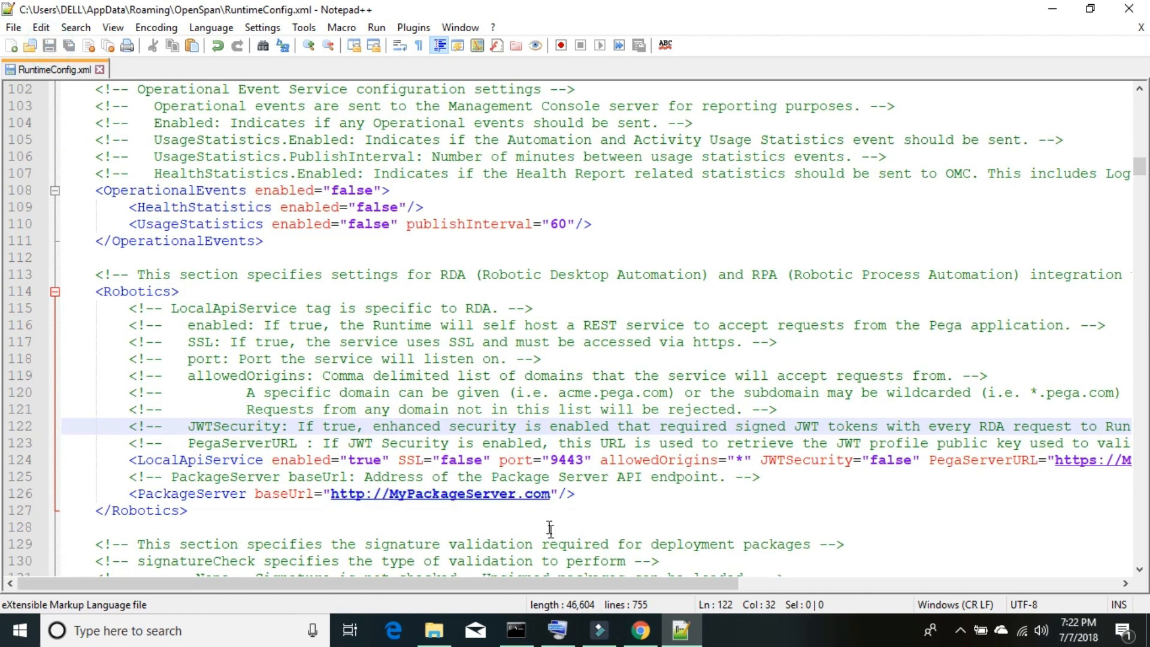
- Bring the OpenSpan folder forward and open StudioConfig.xml with Notepad++
mouse_move(436, 630)
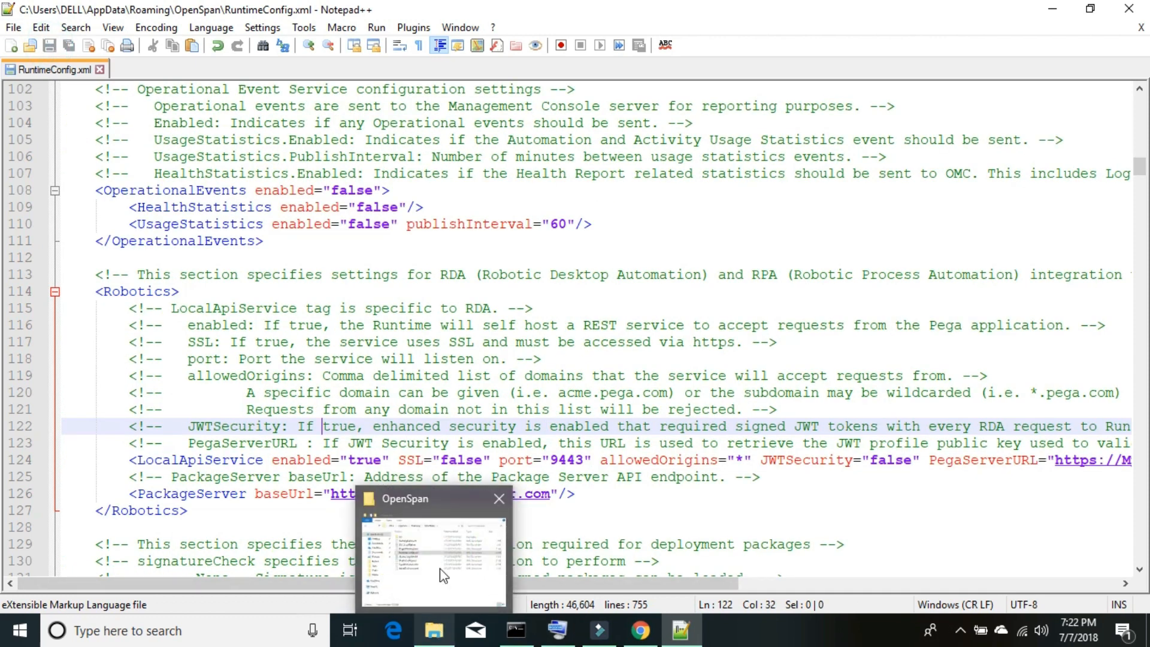
click(443, 575)
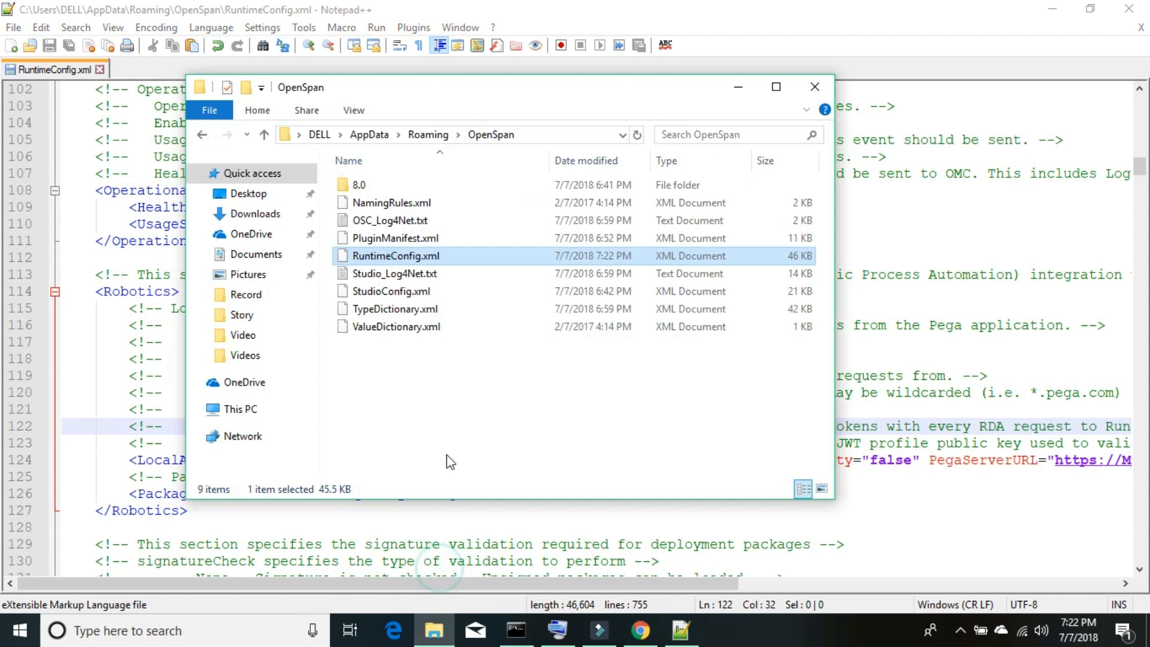
click(400, 291)
right_click(398, 292)
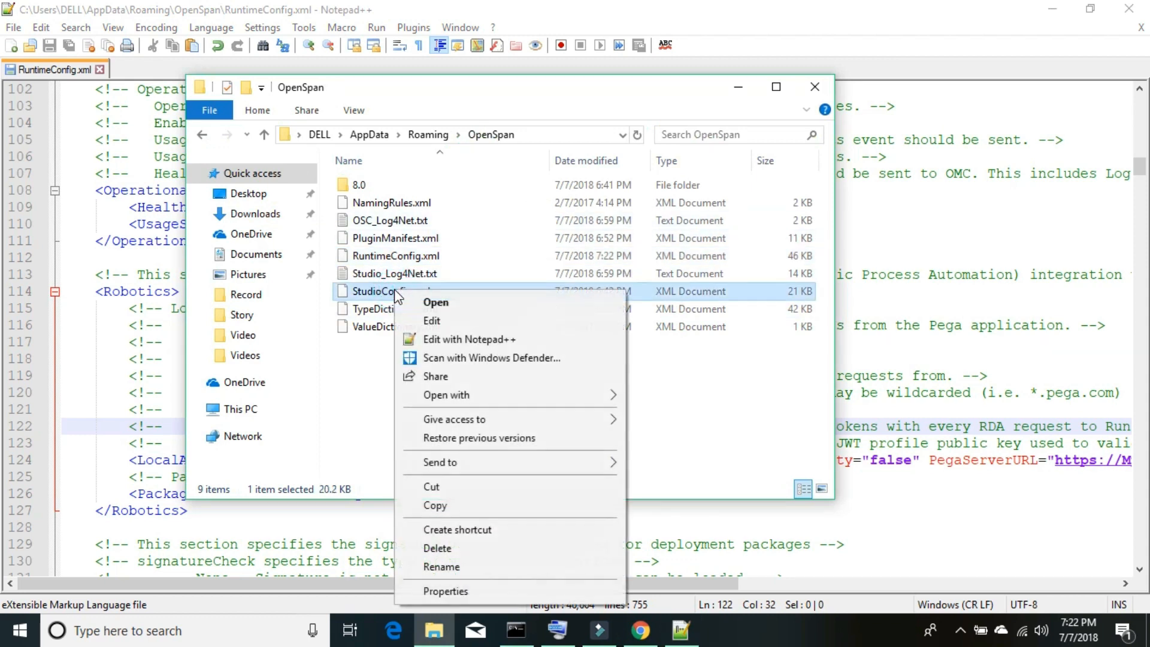
click(437, 341)
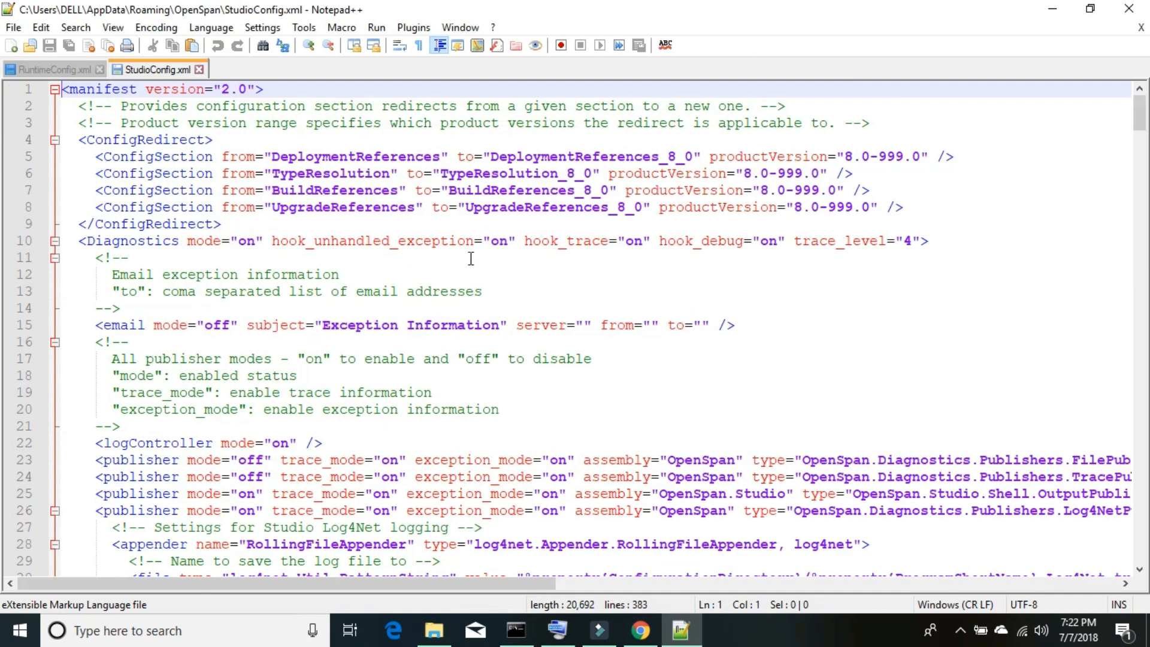
- Locate the Robotics section in StudioConfig.xml, then switch back to Designer Studio's Collect Information flow action
key(ctrl+f)
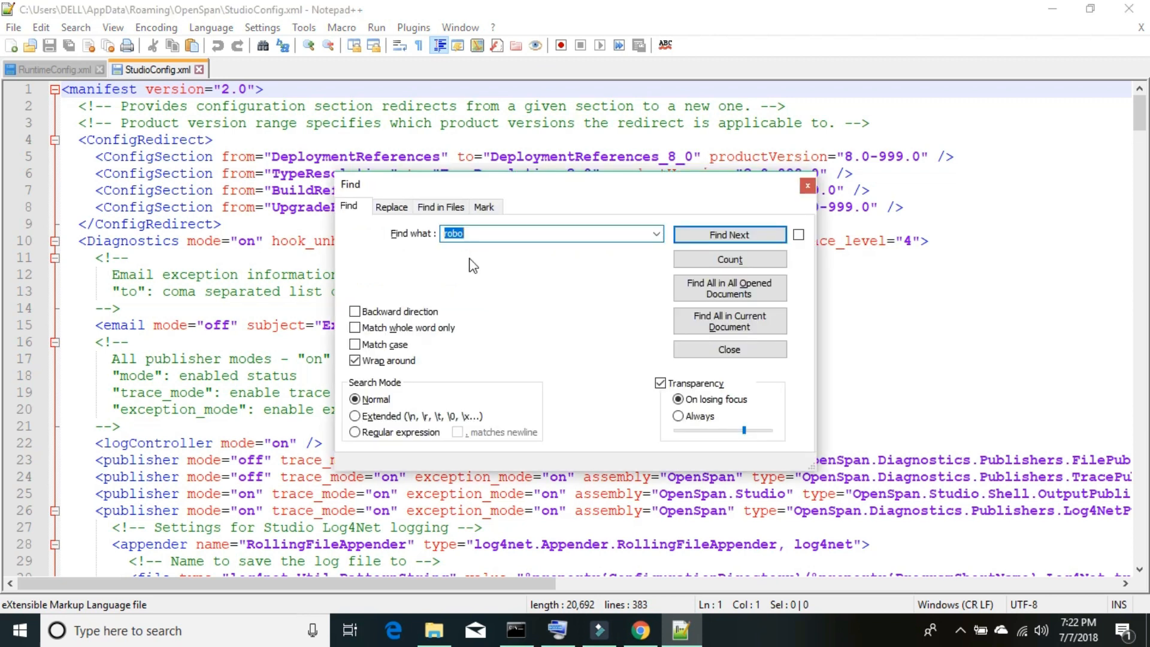
key(Return)
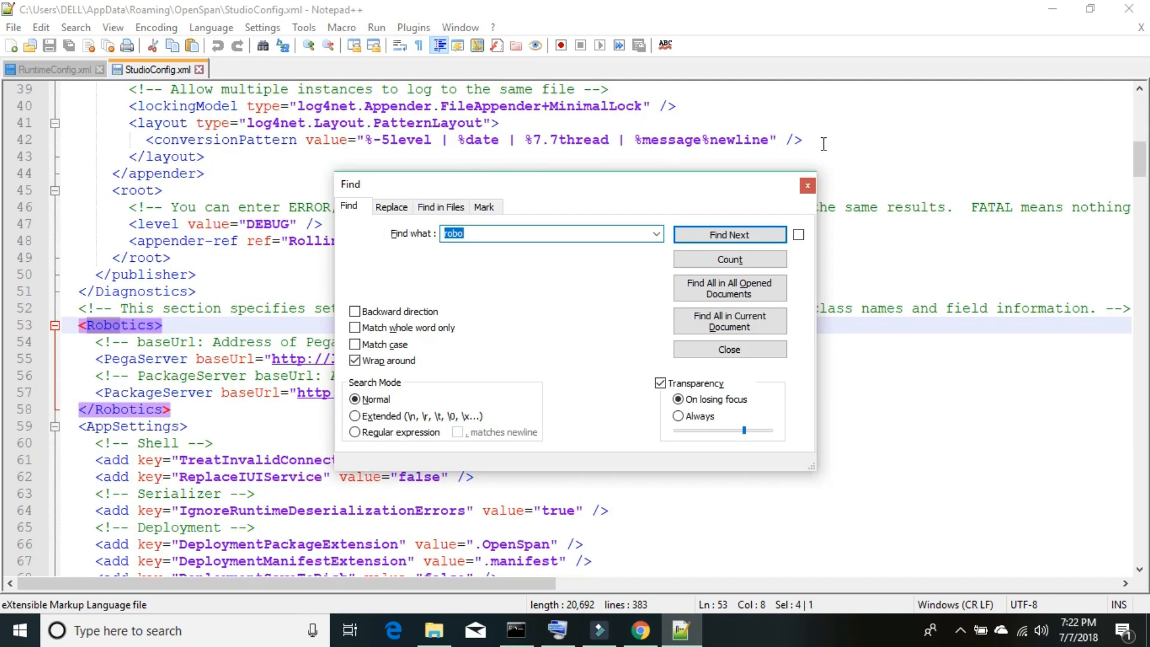
click(807, 186)
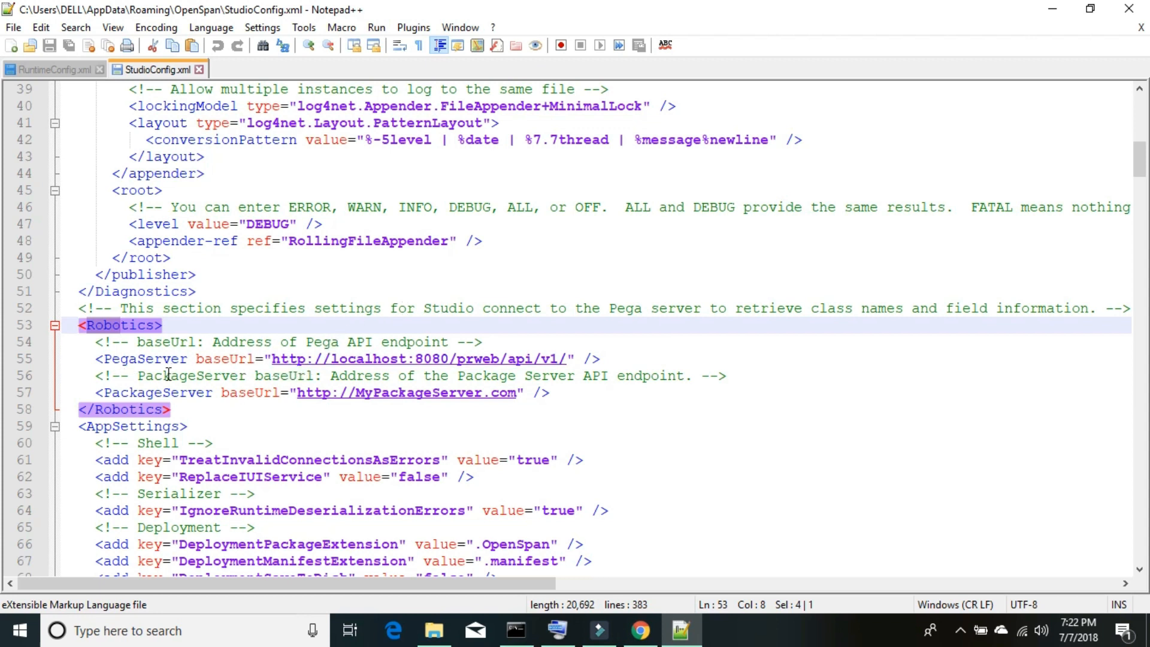
click(640, 630)
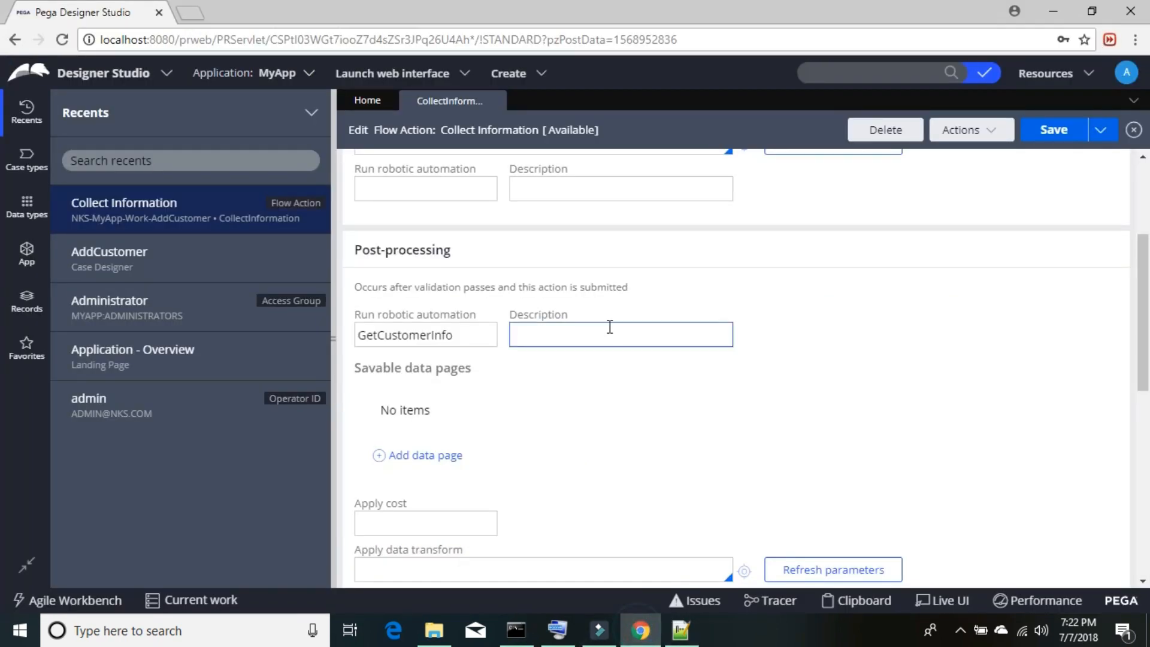
click(179, 38)
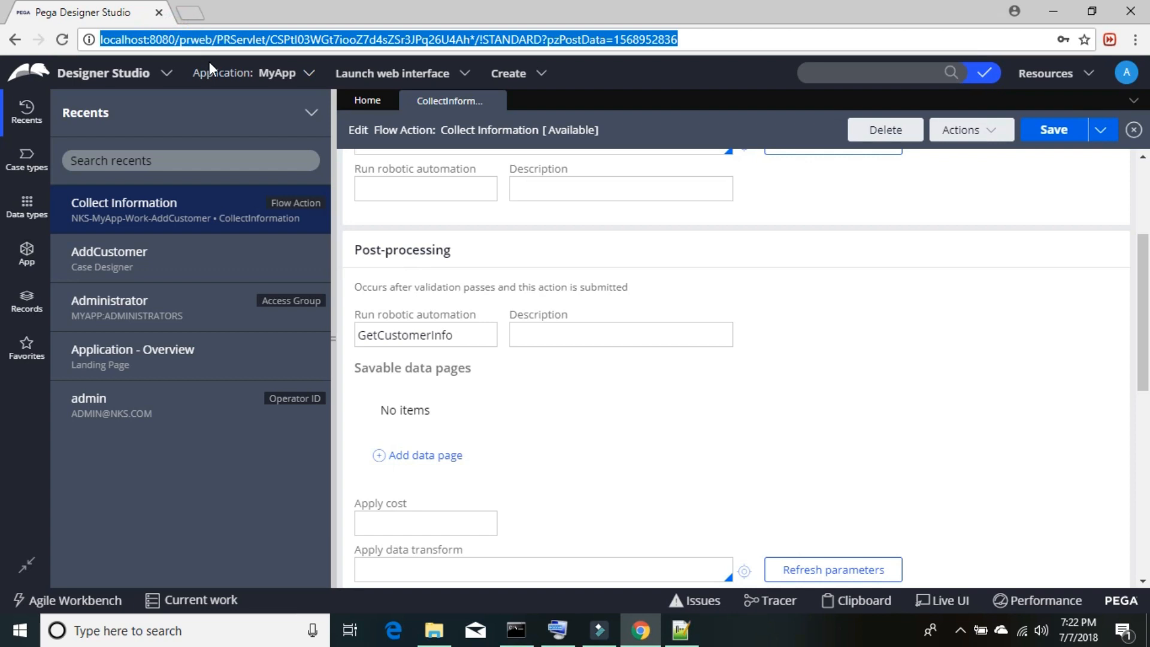
click(110, 44)
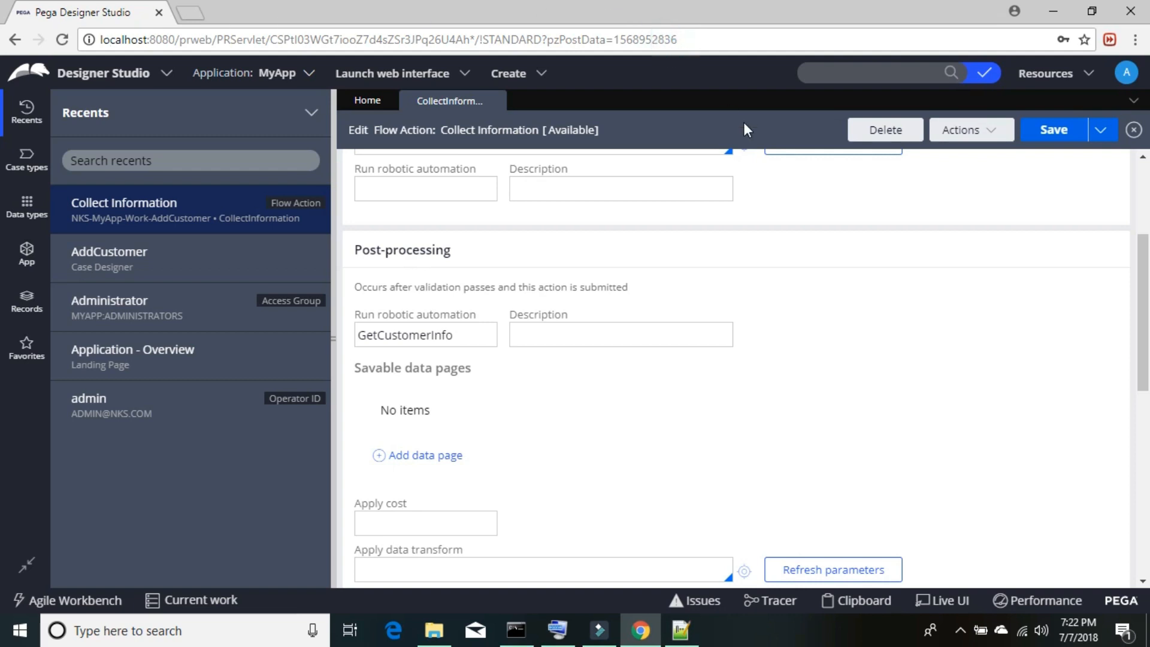
click(849, 189)
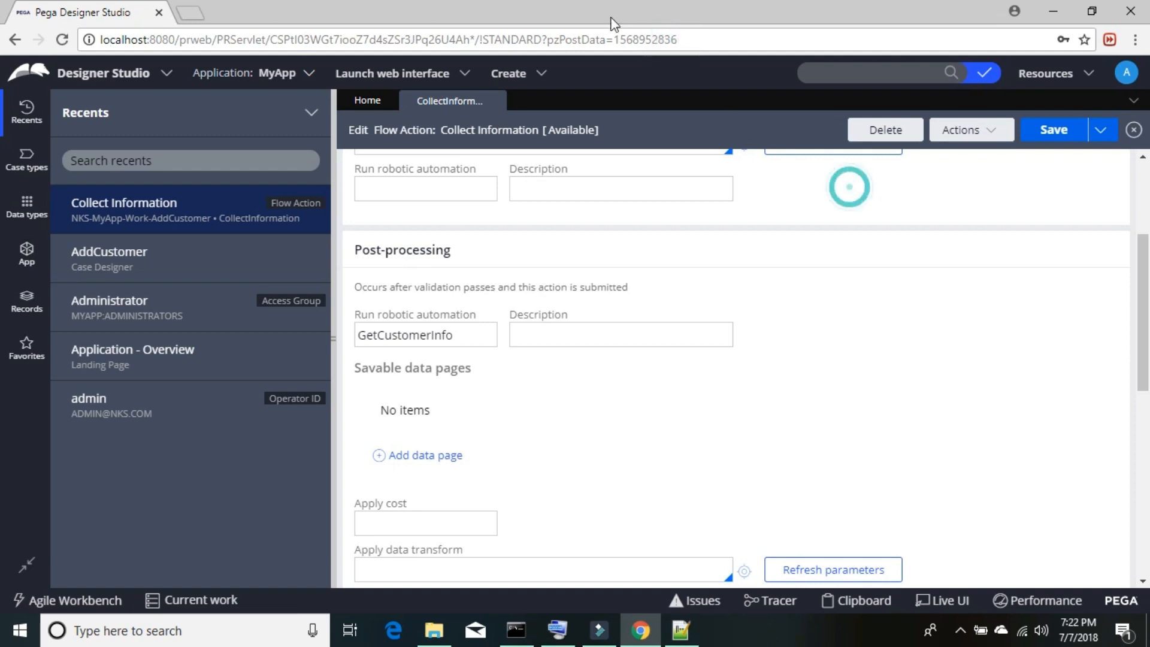
click(604, 38)
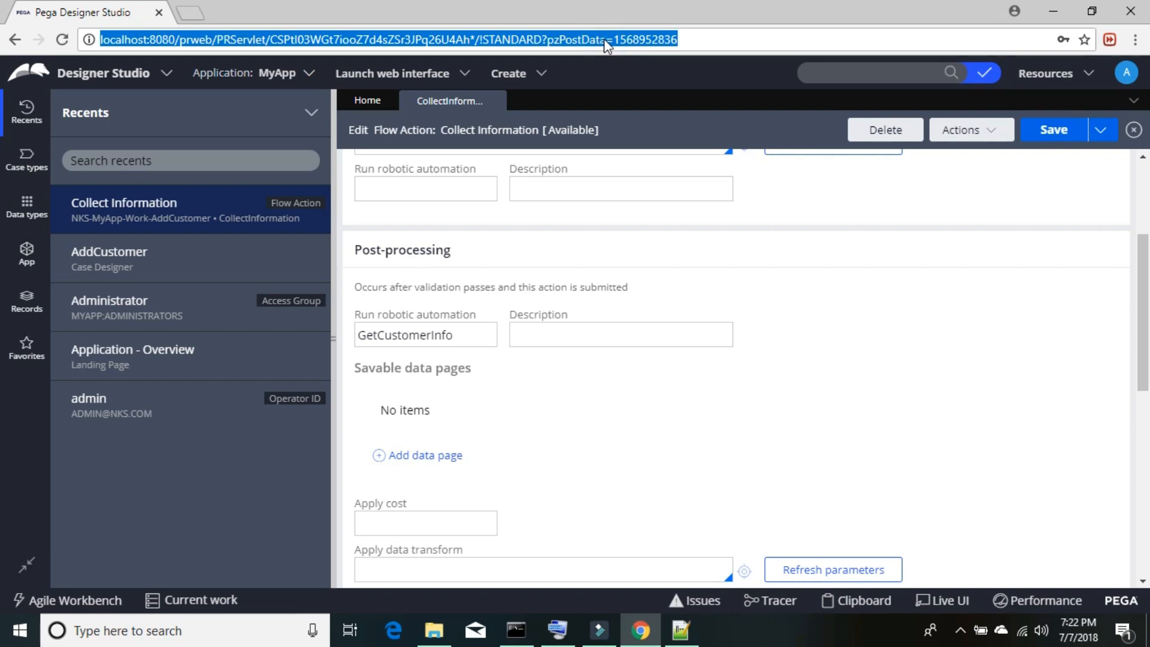
click(176, 630)
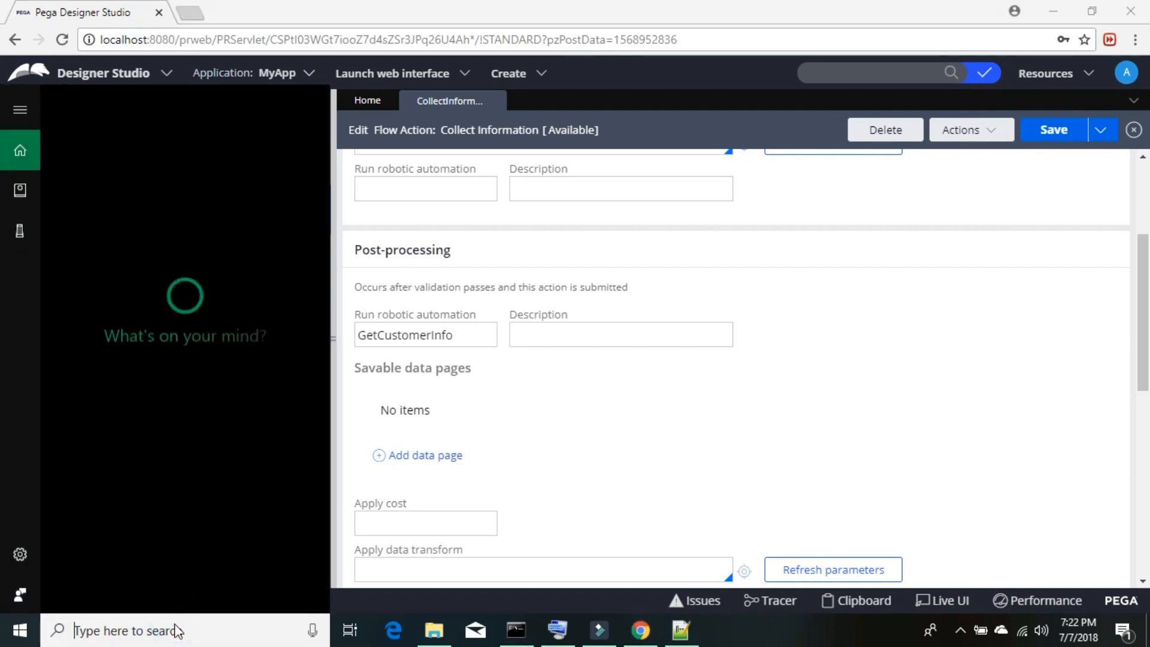
text(no)
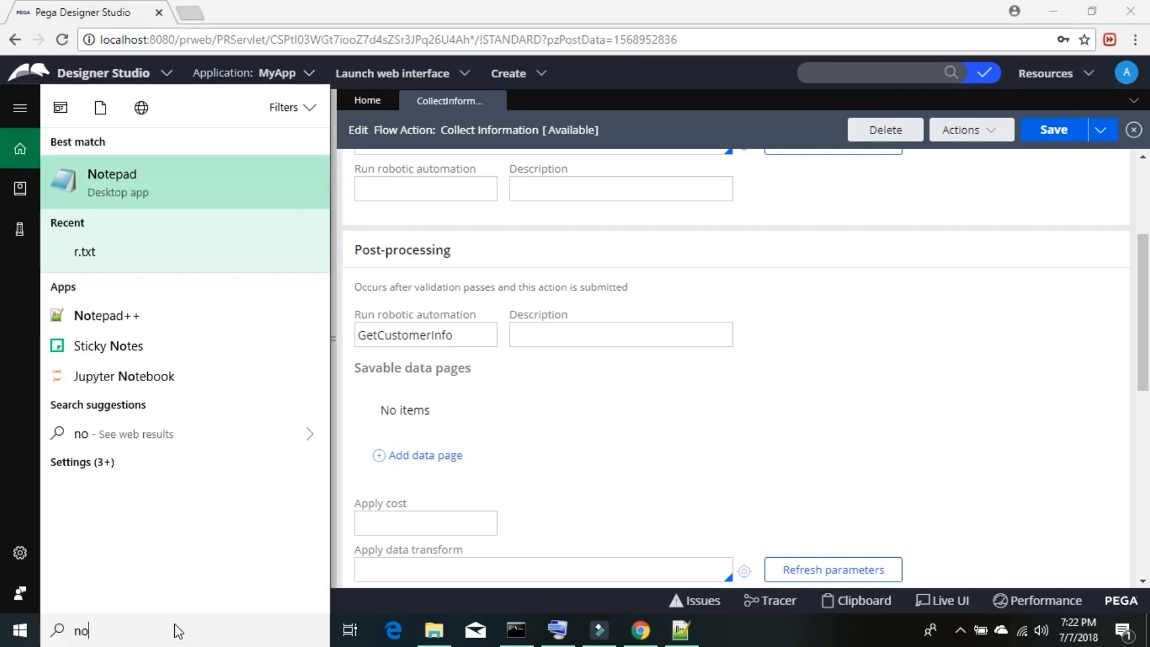
key(Return)
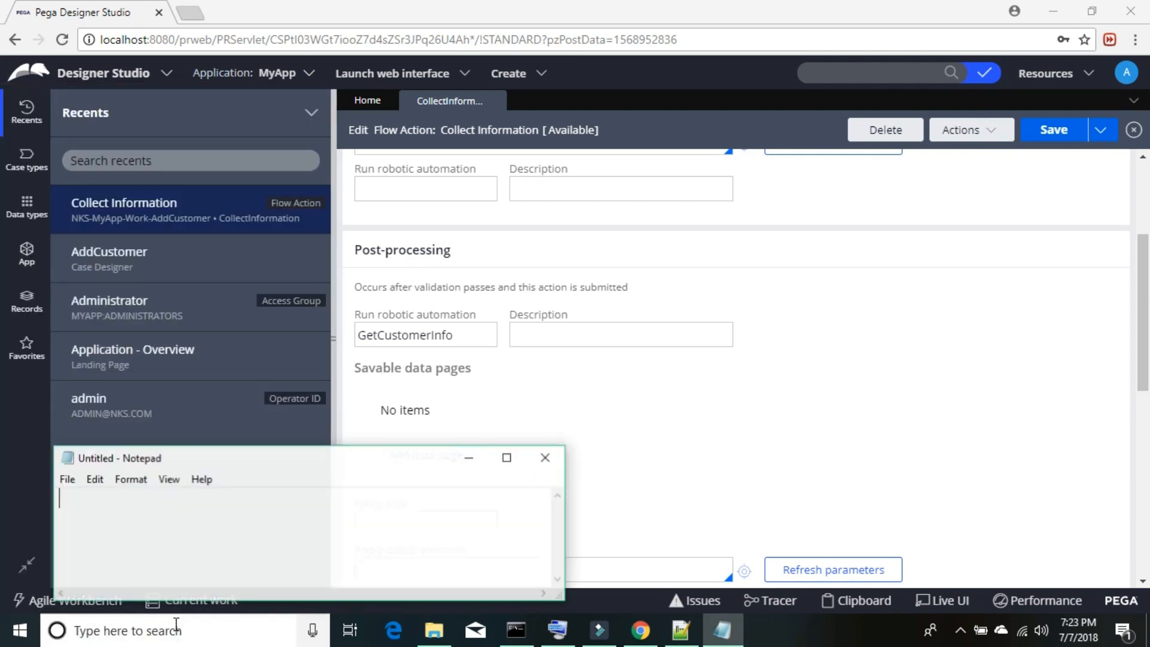
key(ctrl+v)
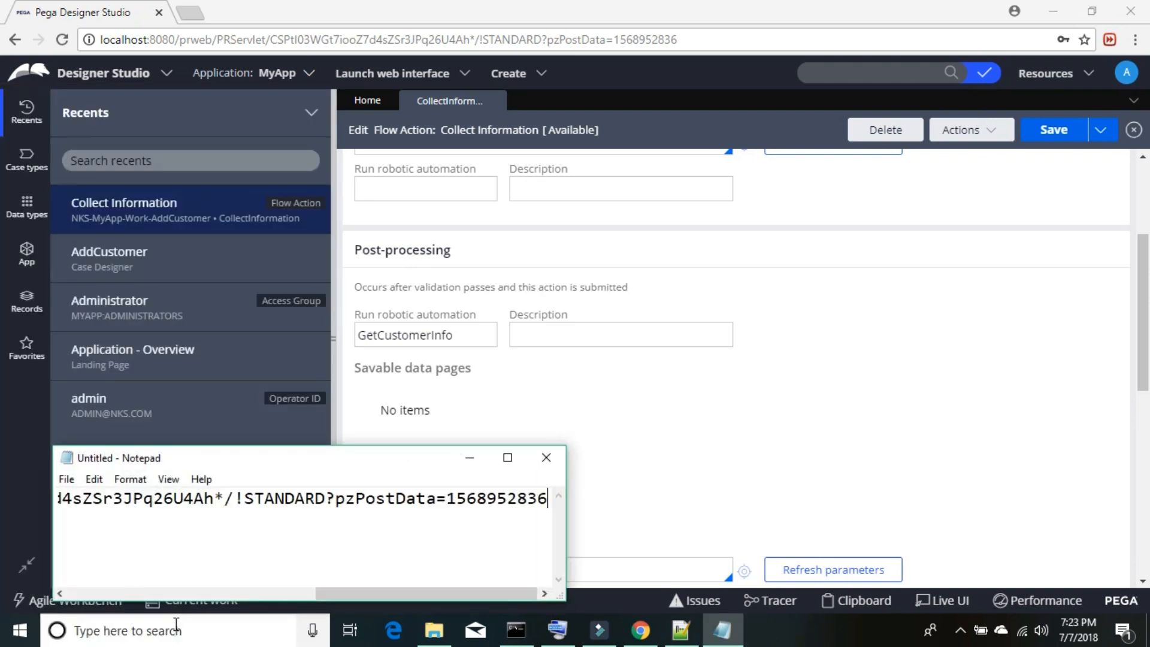
key(Left)
key(Left)
key(Left)
key(Left)
key(Left)
key(Left)
key(Left)
key(Left)
key(Left)
key(Home)
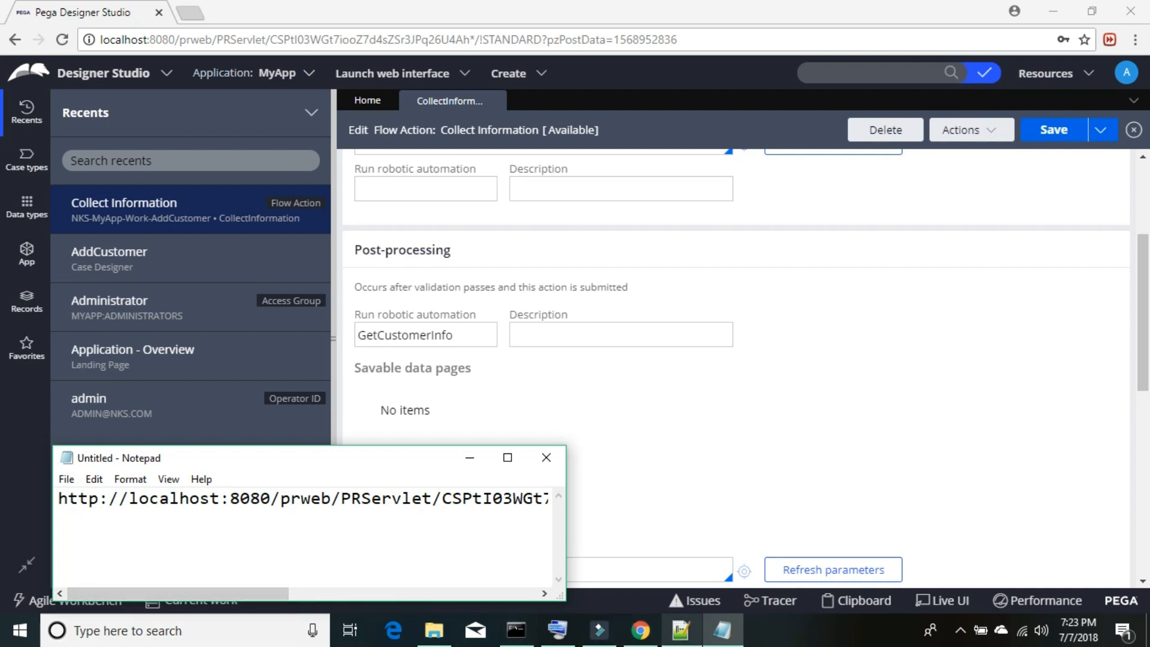
mouse_move(683, 629)
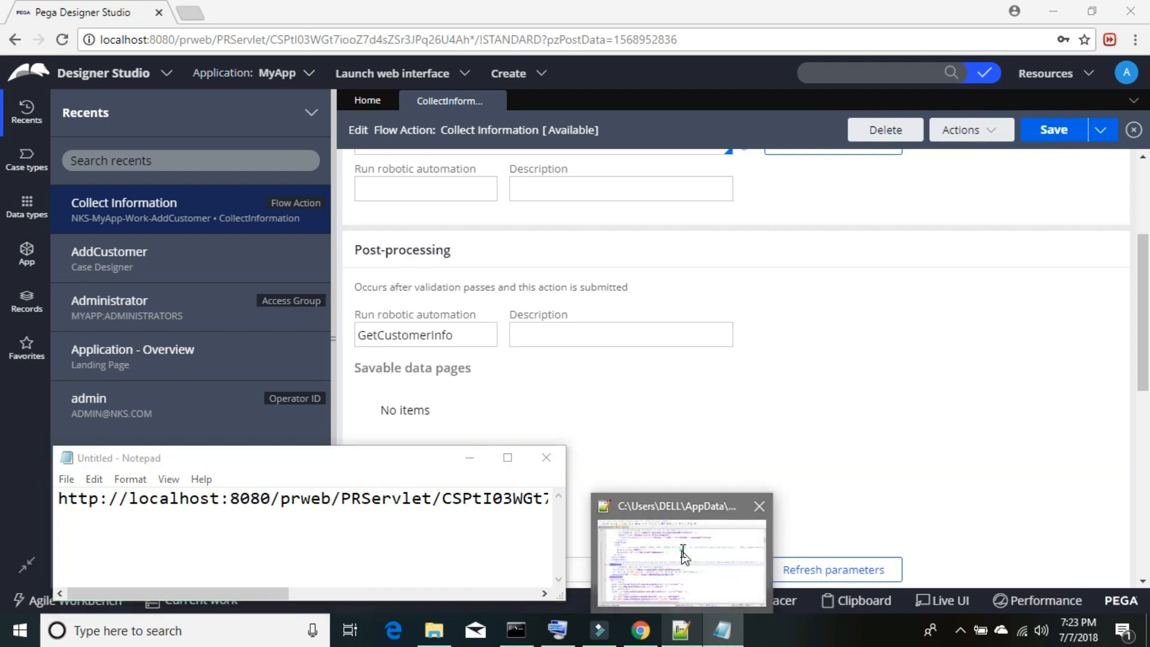
click(682, 557)
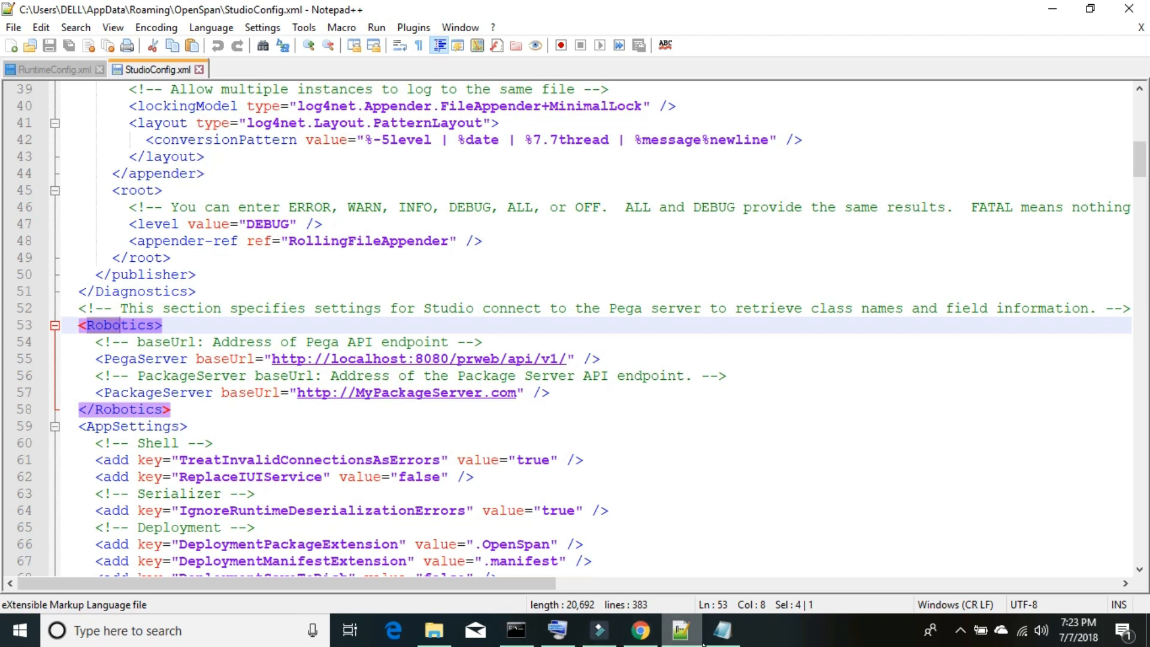
click(722, 636)
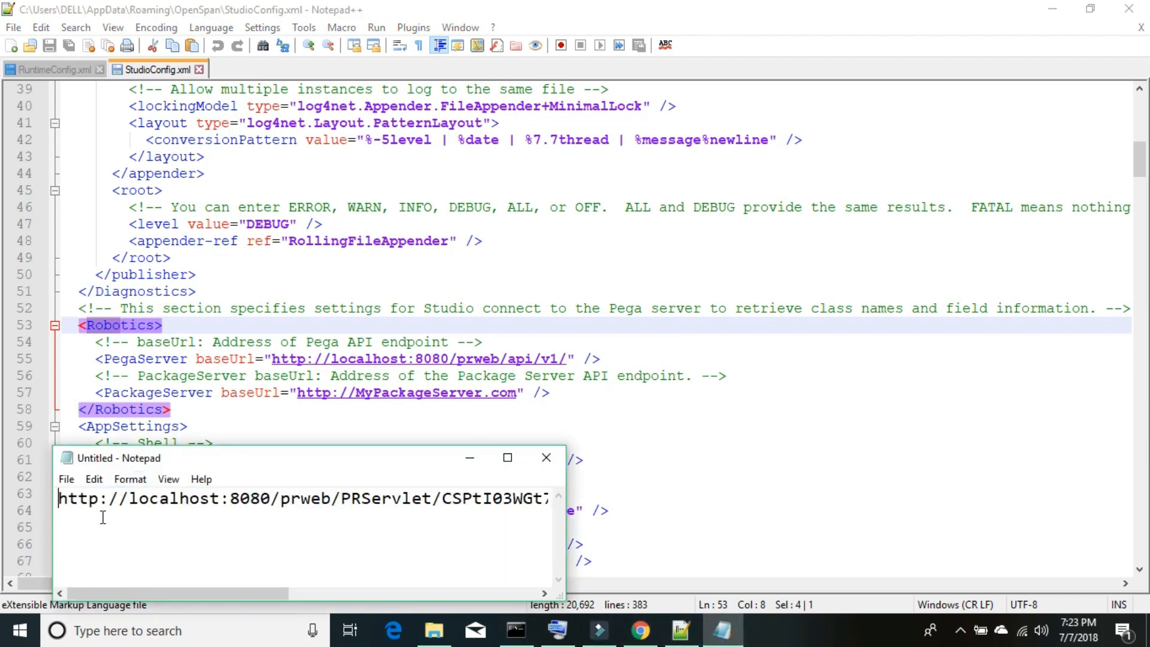
click(589, 385)
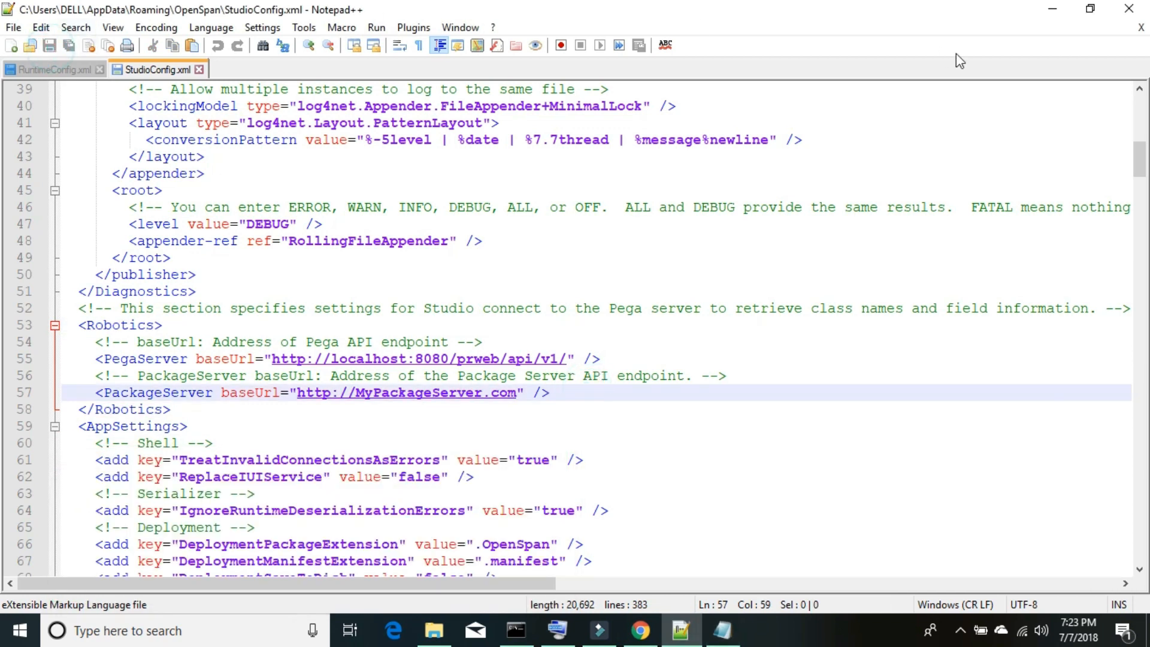
click(1052, 9)
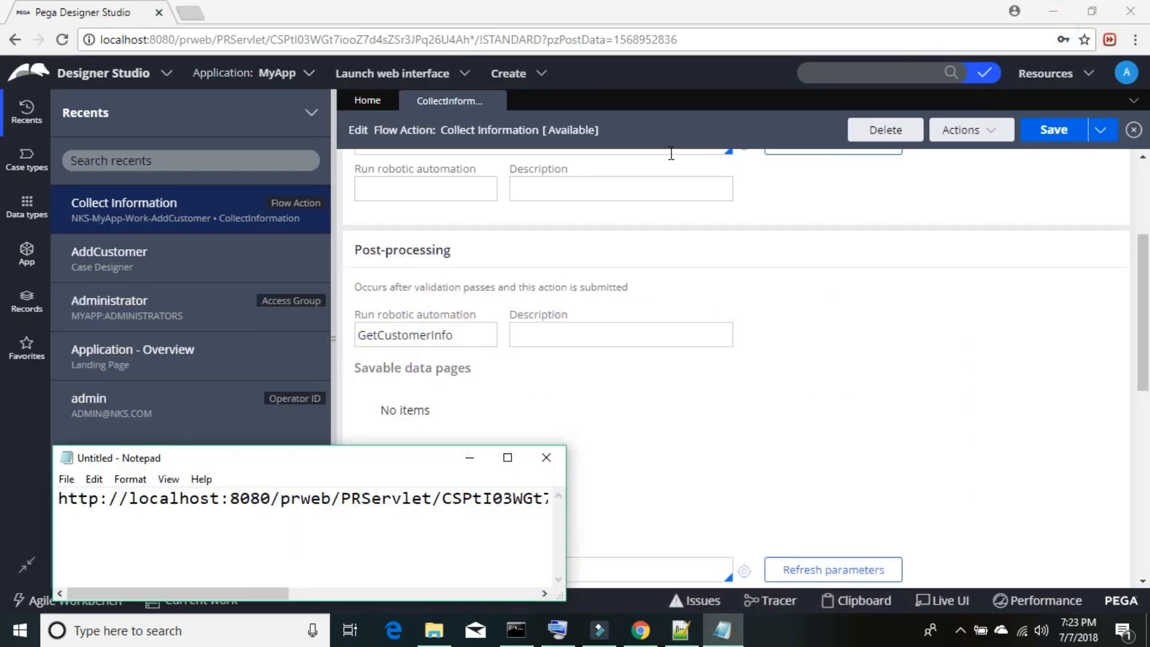
click(545, 457)
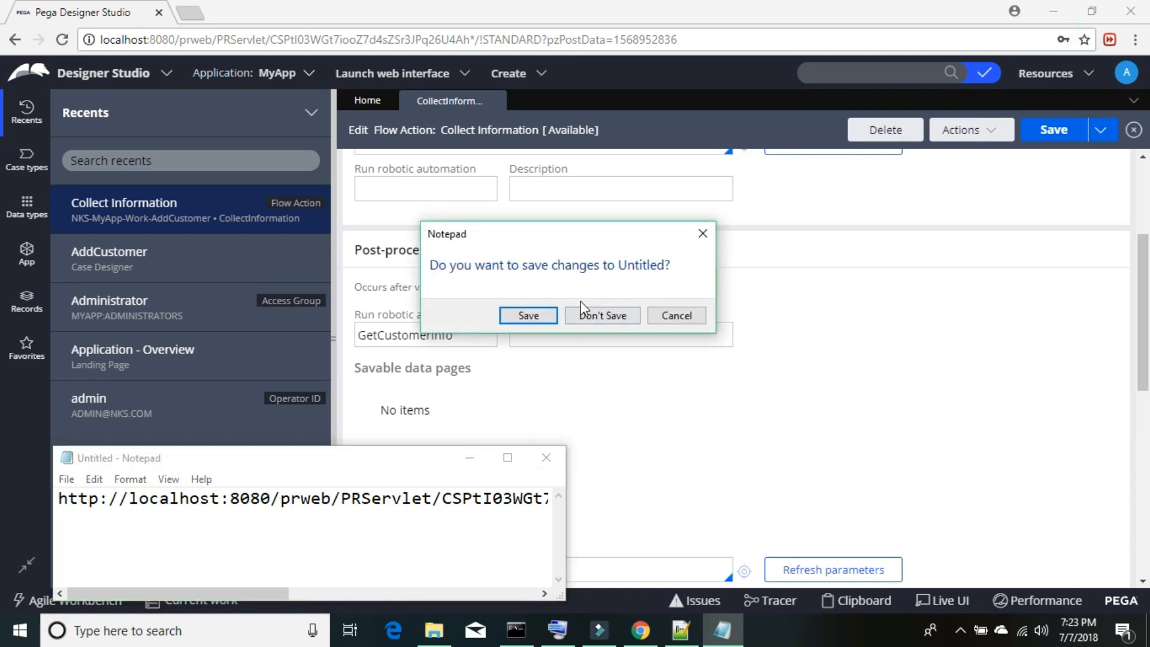
click(592, 316)
mouse_move(434, 630)
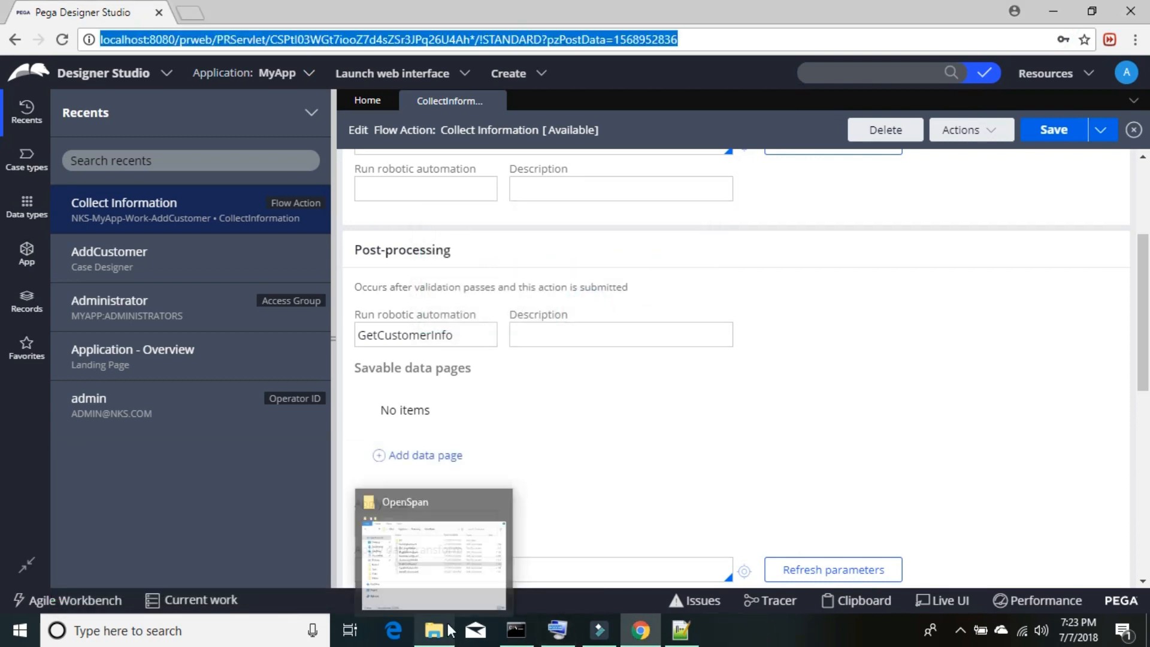
- Close the OpenSpan folder window and launch the Run dialog
click(447, 558)
click(815, 86)
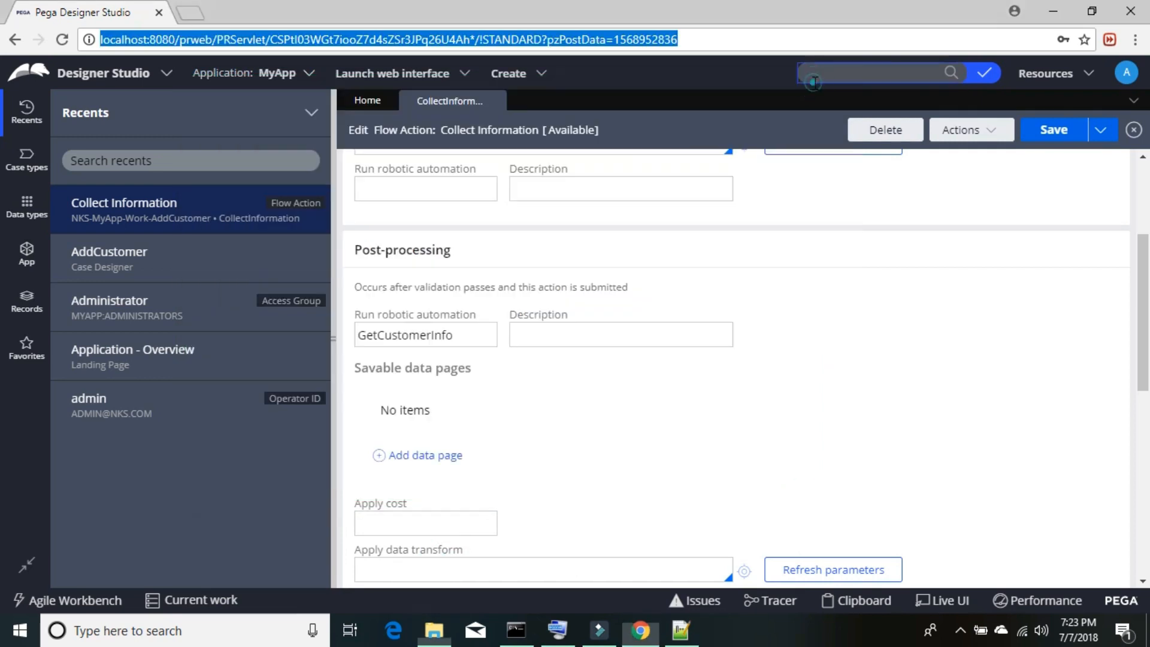
click(109, 631)
text(run)
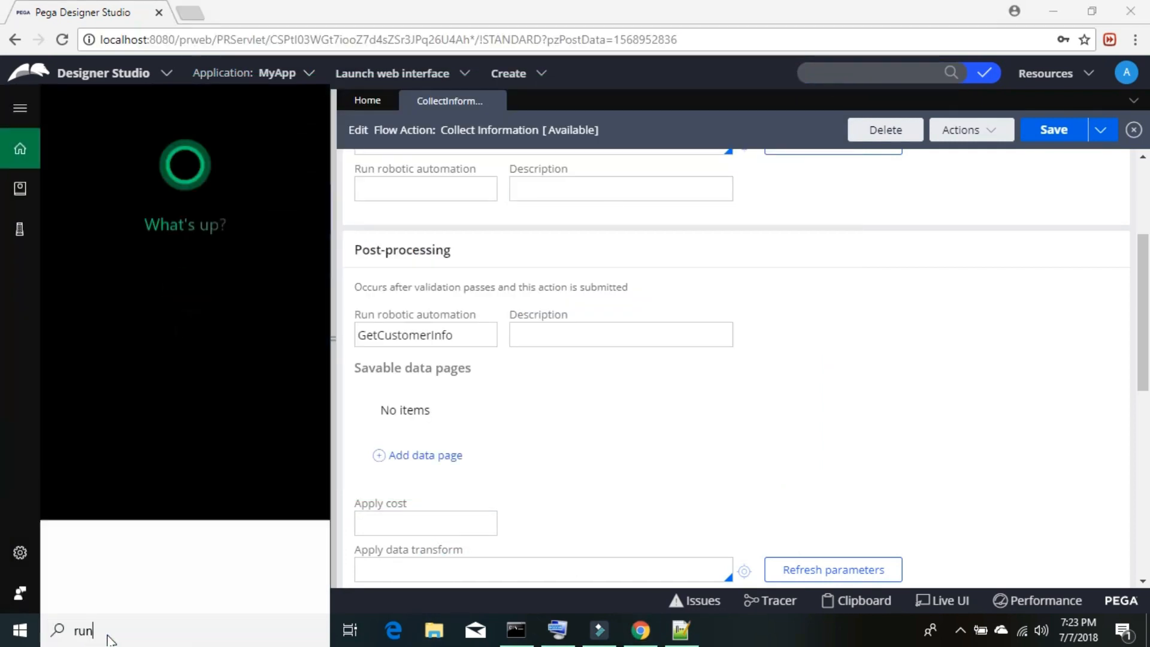
key(Return)
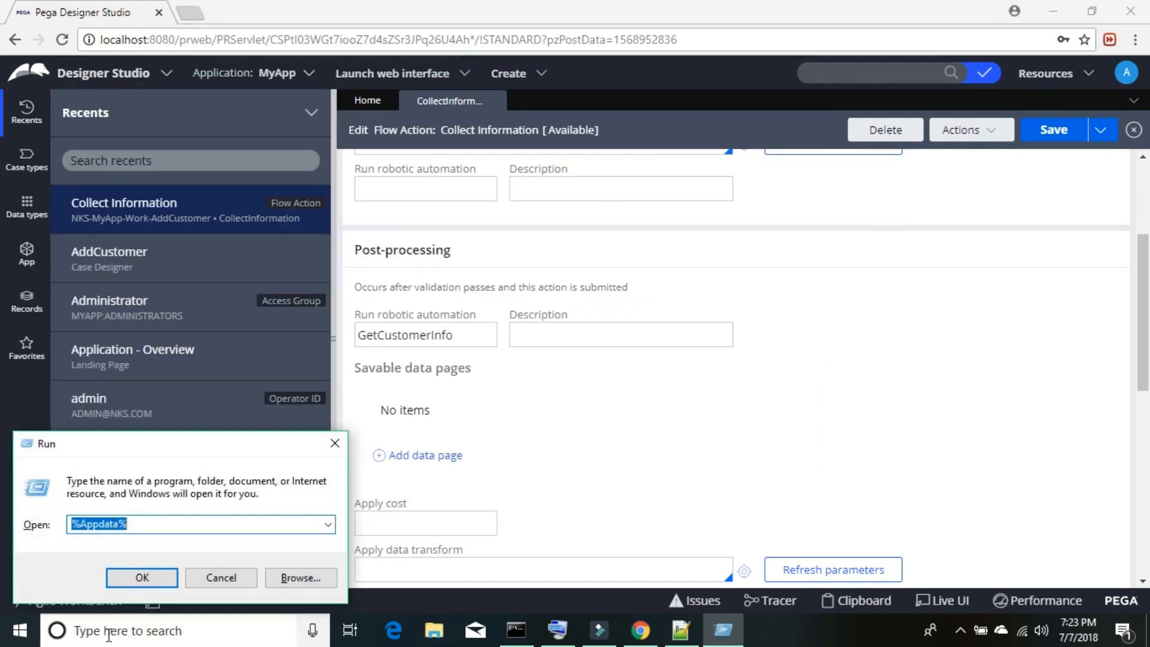
- Go to C:\ProgramData\OpenSpan and open CommonConfig.xml in Notepad++
text(C)
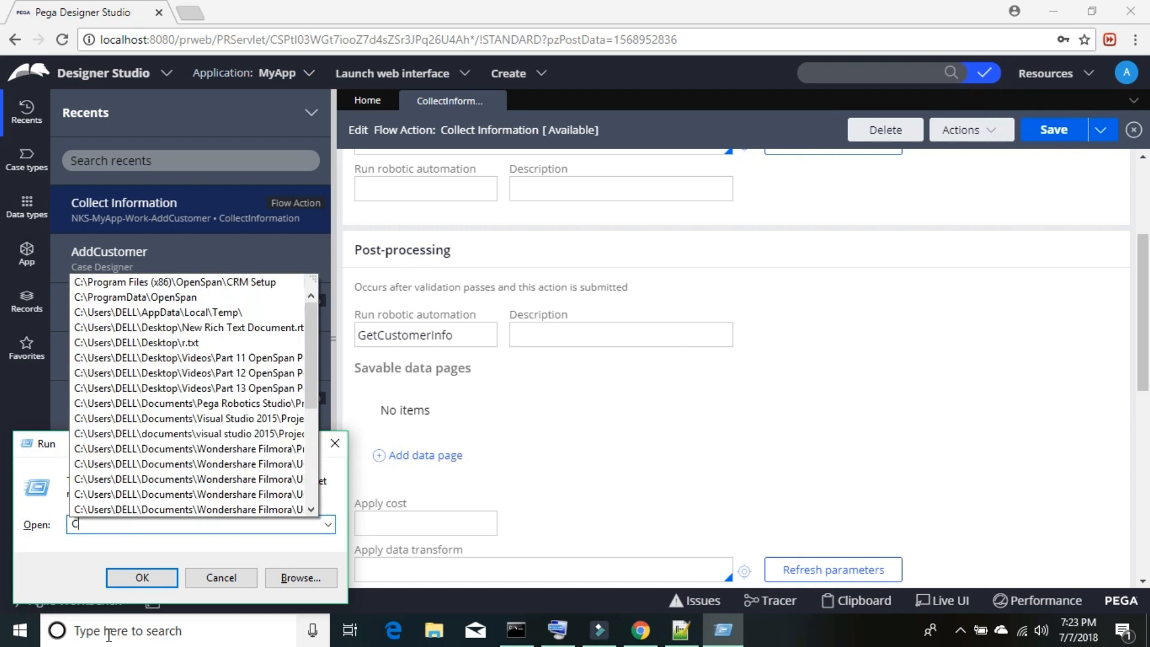
text(:)
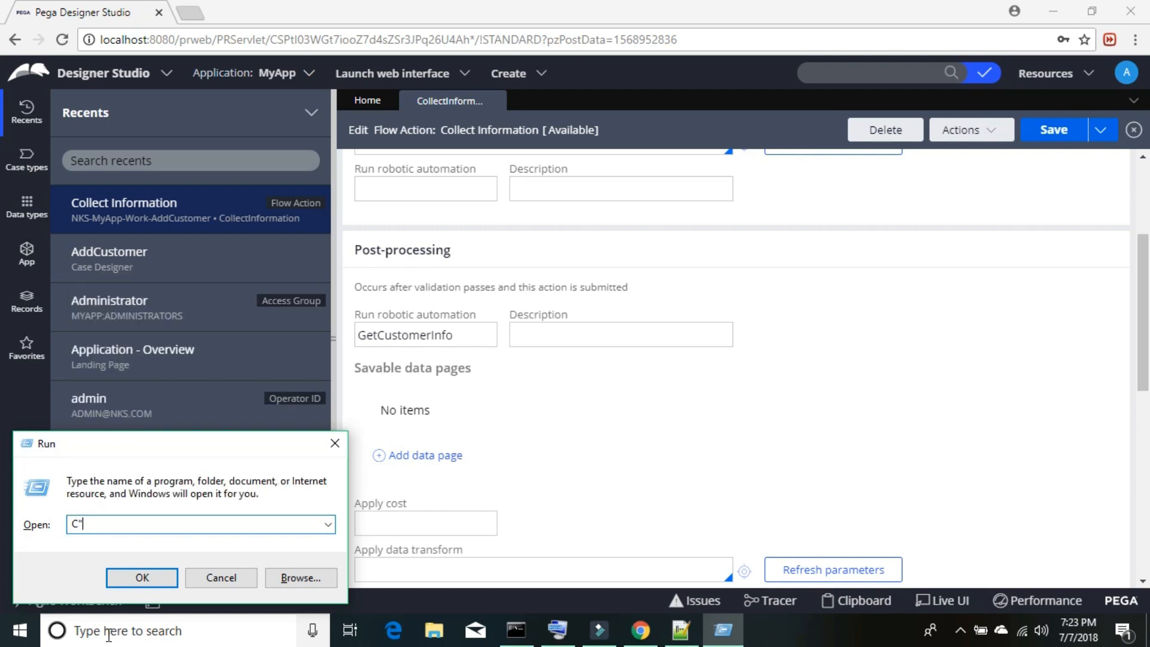
key(BackSpace)
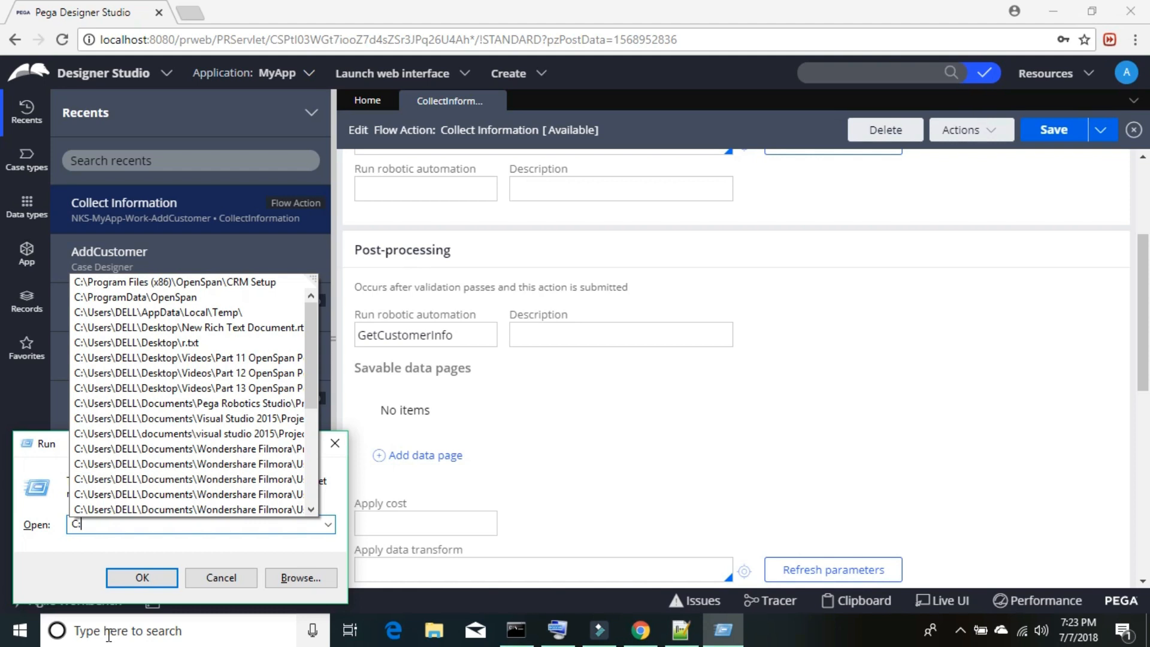
text(\)
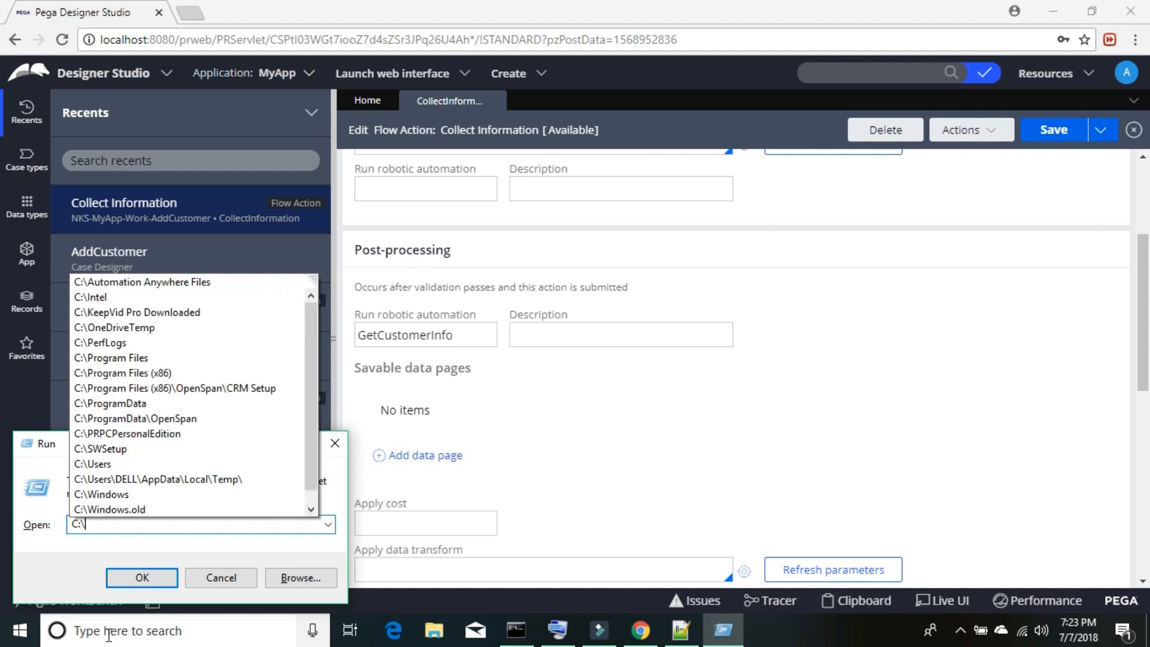
text(Pro)
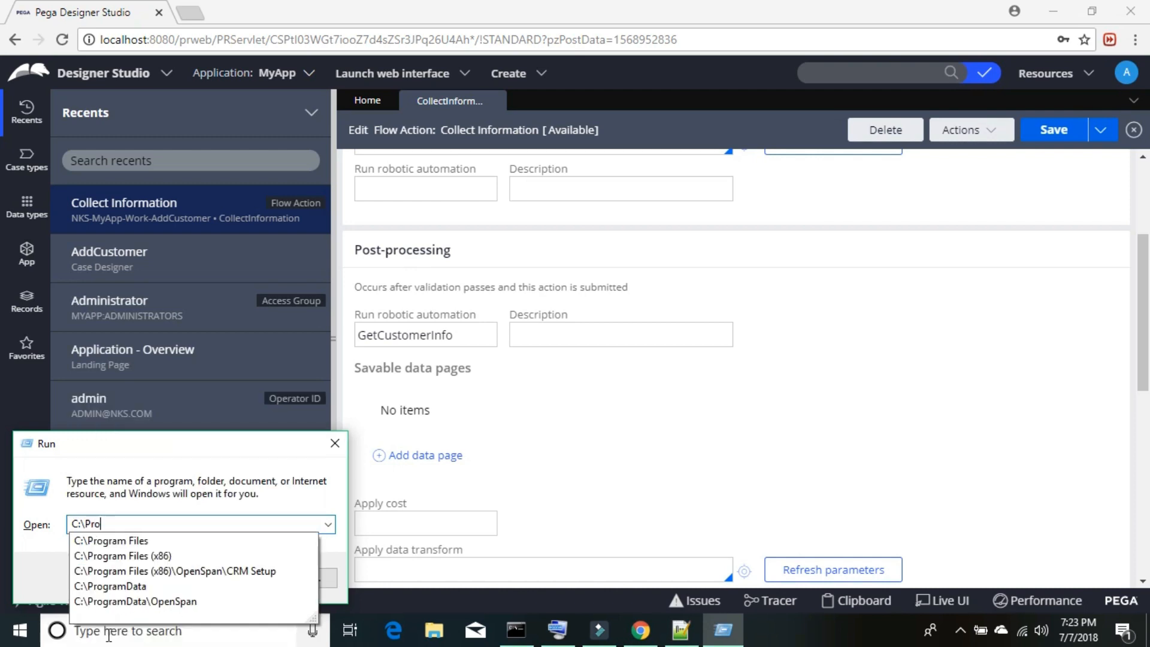
key(Down)
key(Down)
key(Down)
key(Down)
key(Down)
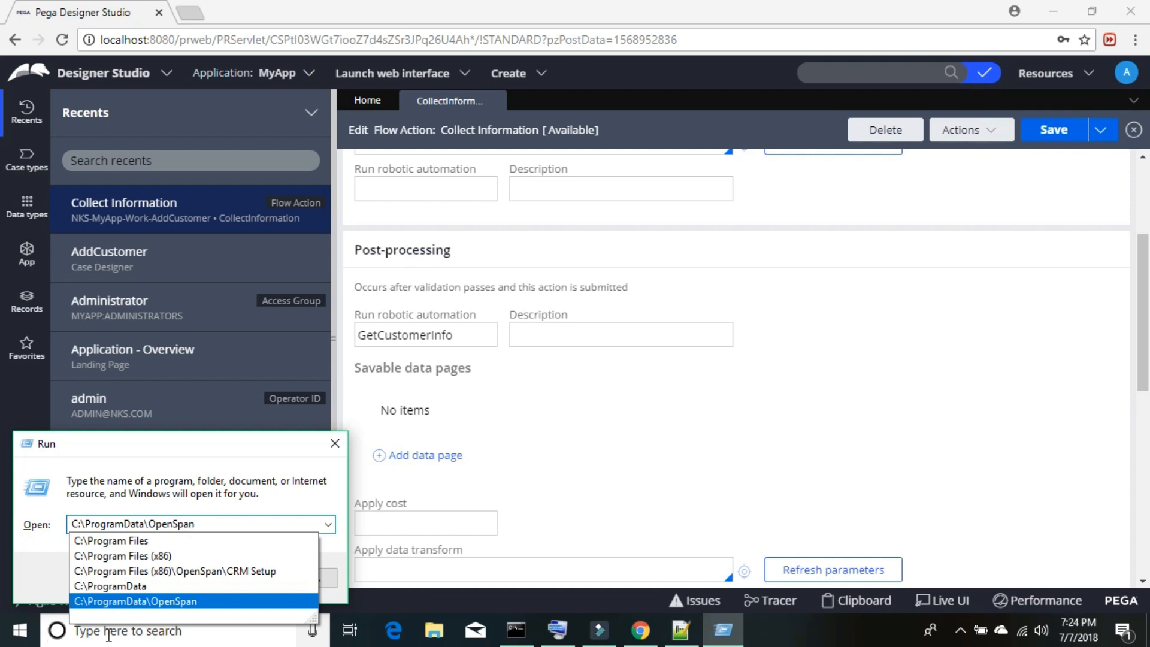
key(Return)
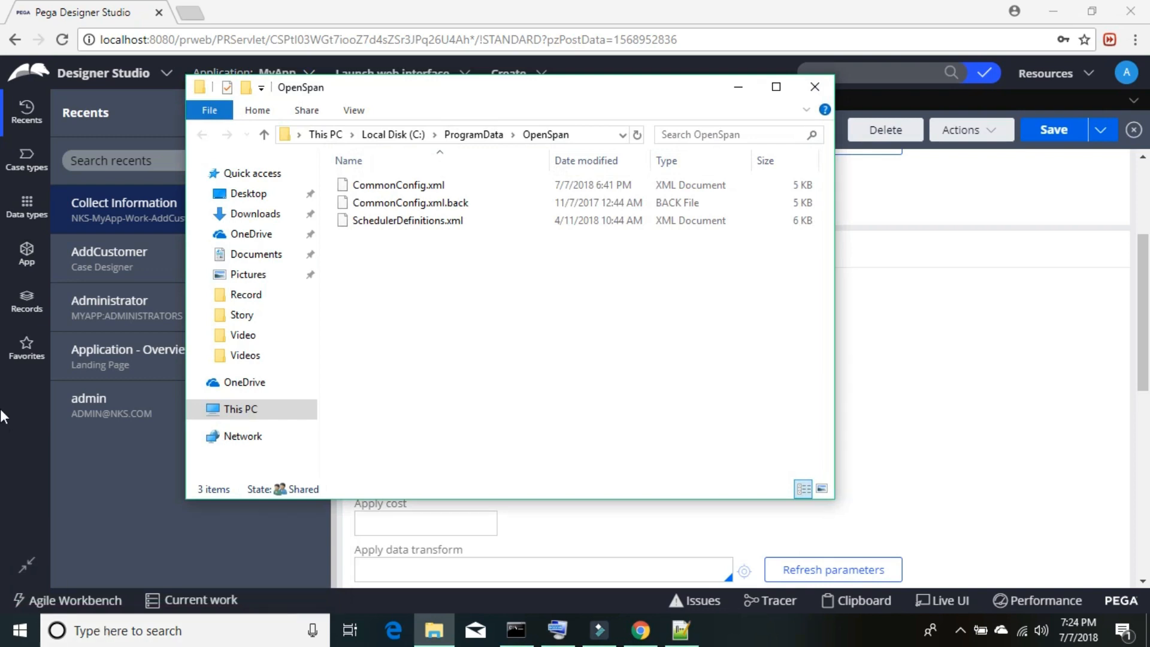
click(382, 189)
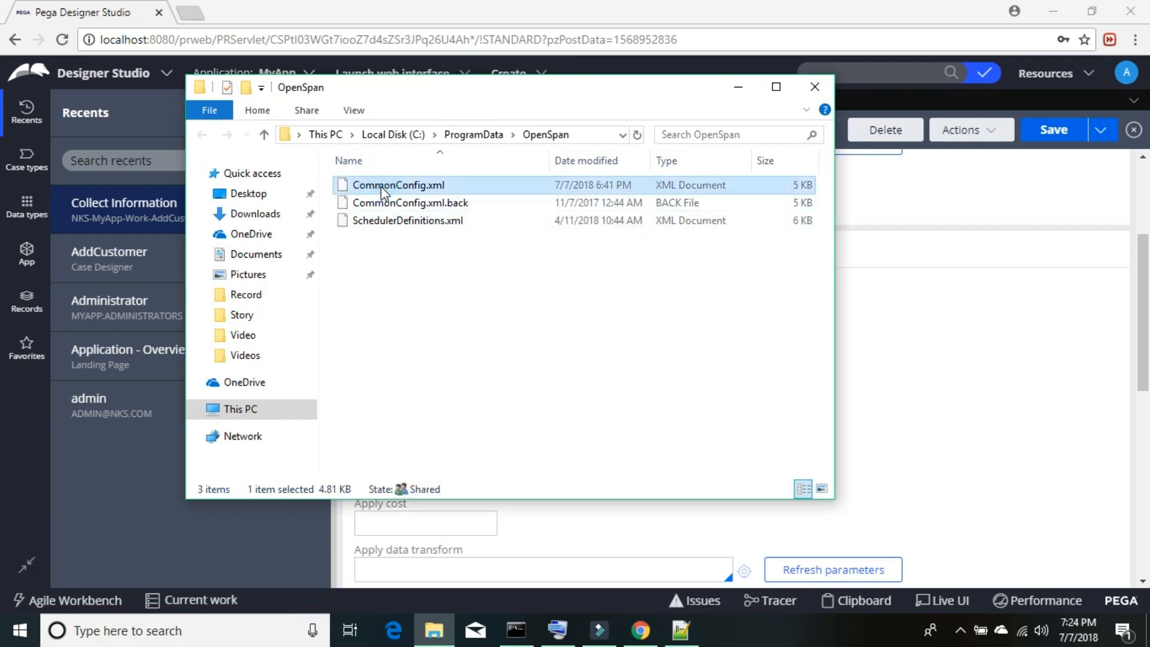
right_click(382, 190)
click(424, 236)
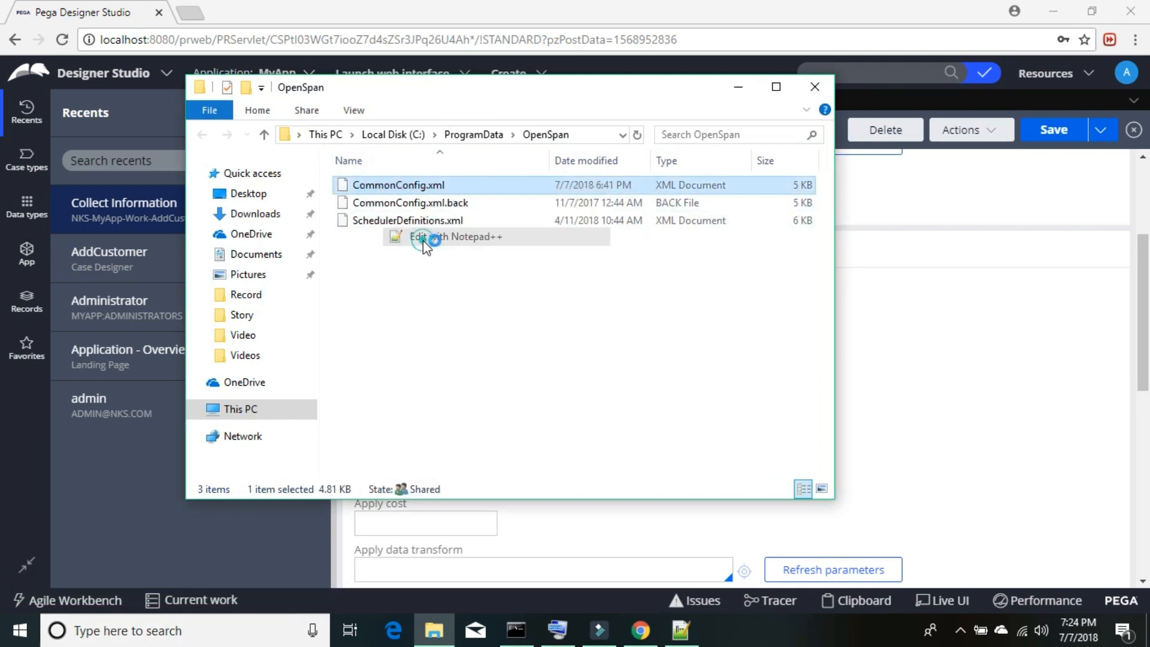
- Delete 'Customer service' from line 60's workgroup attribute, save CommonConfig.xml, and close Notepad++
click(400, 306)
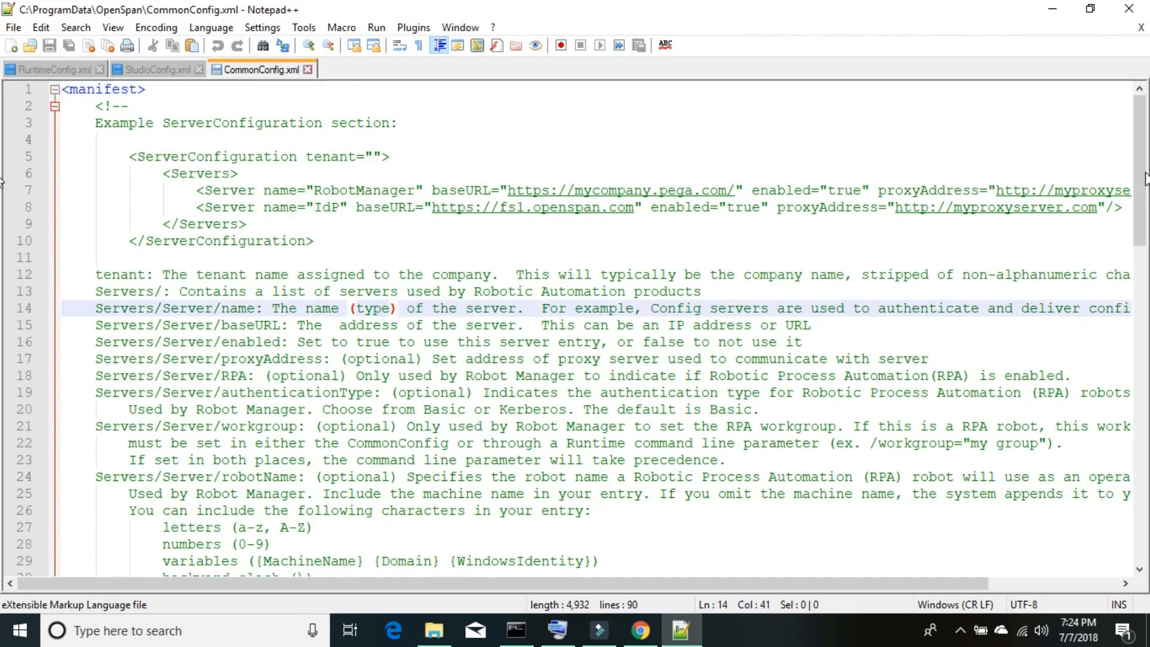
drag(1140, 178, 1137, 425)
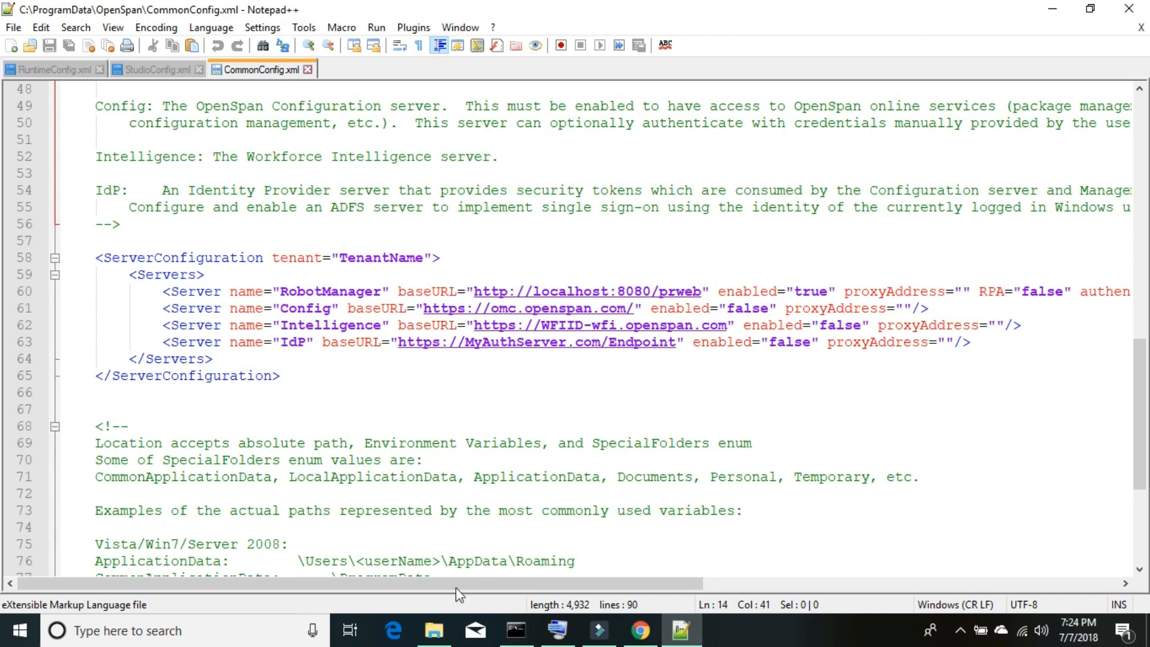
drag(476, 581, 696, 581)
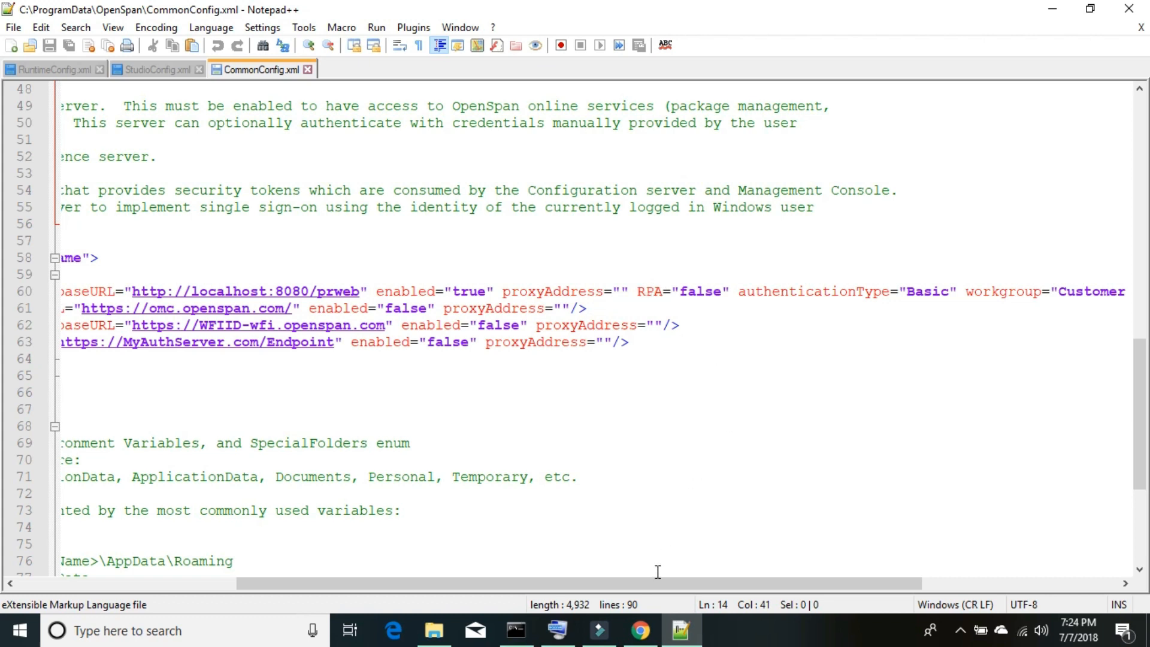
drag(648, 583, 758, 579)
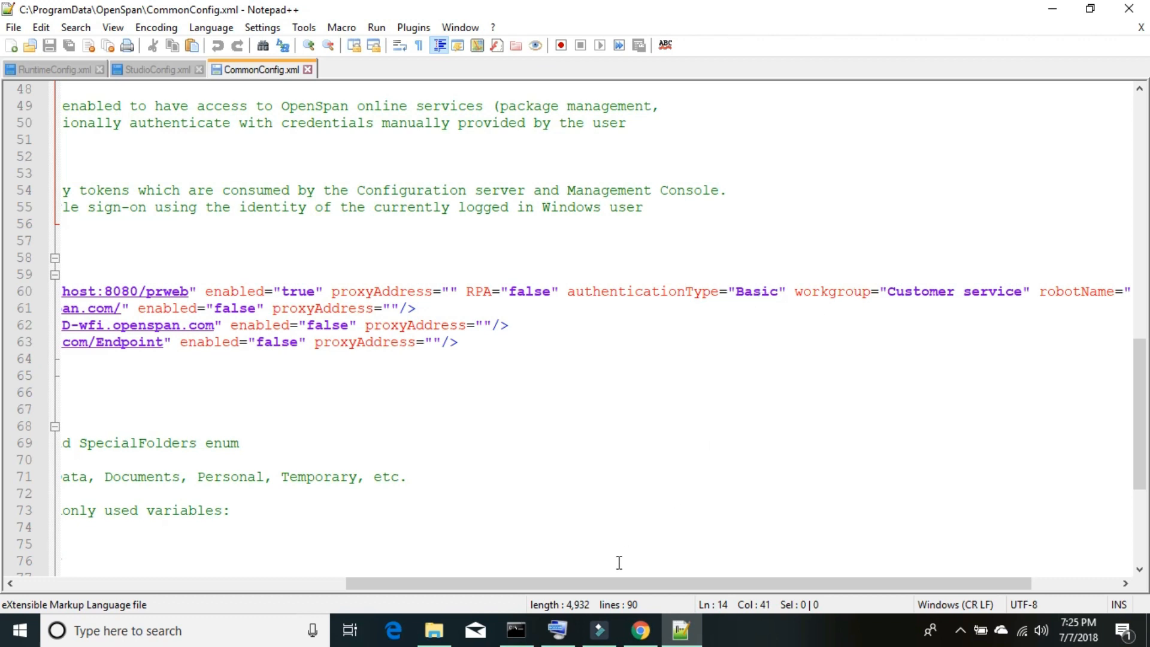
drag(597, 581, 700, 590)
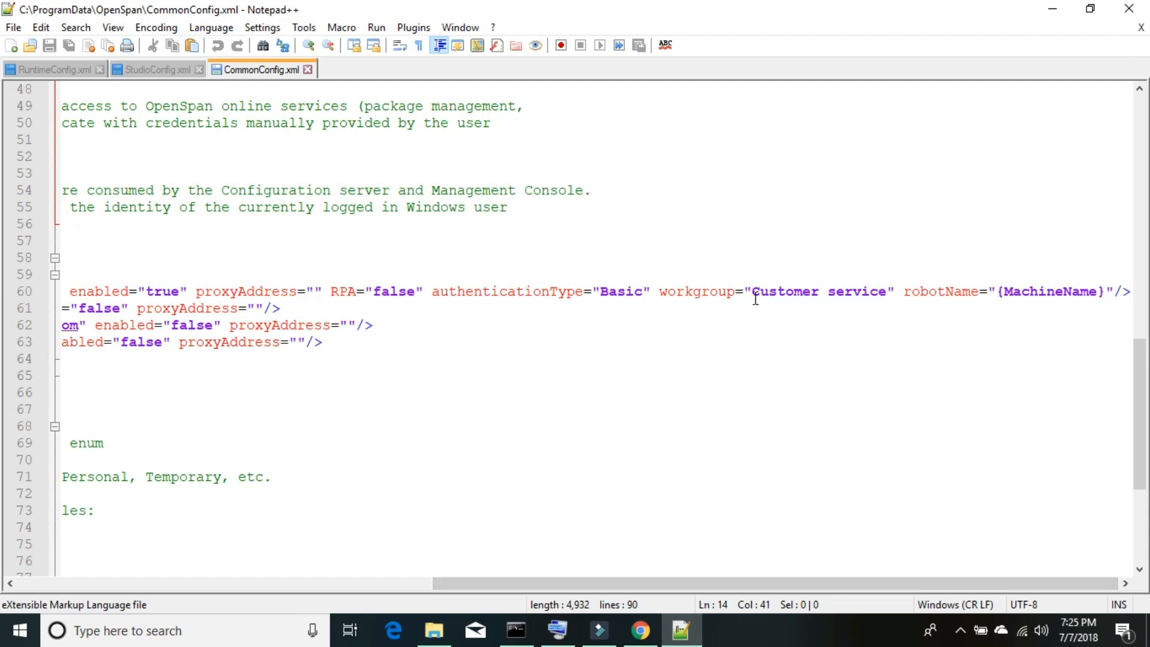
drag(752, 291, 889, 298)
key(Delete)
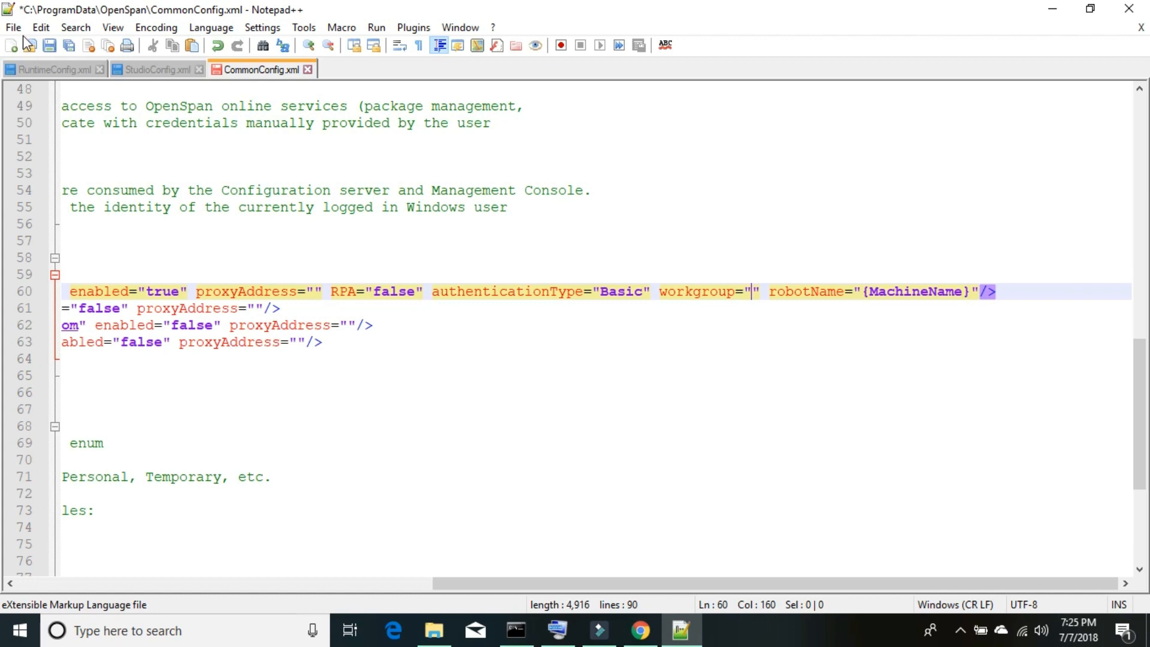
click(67, 45)
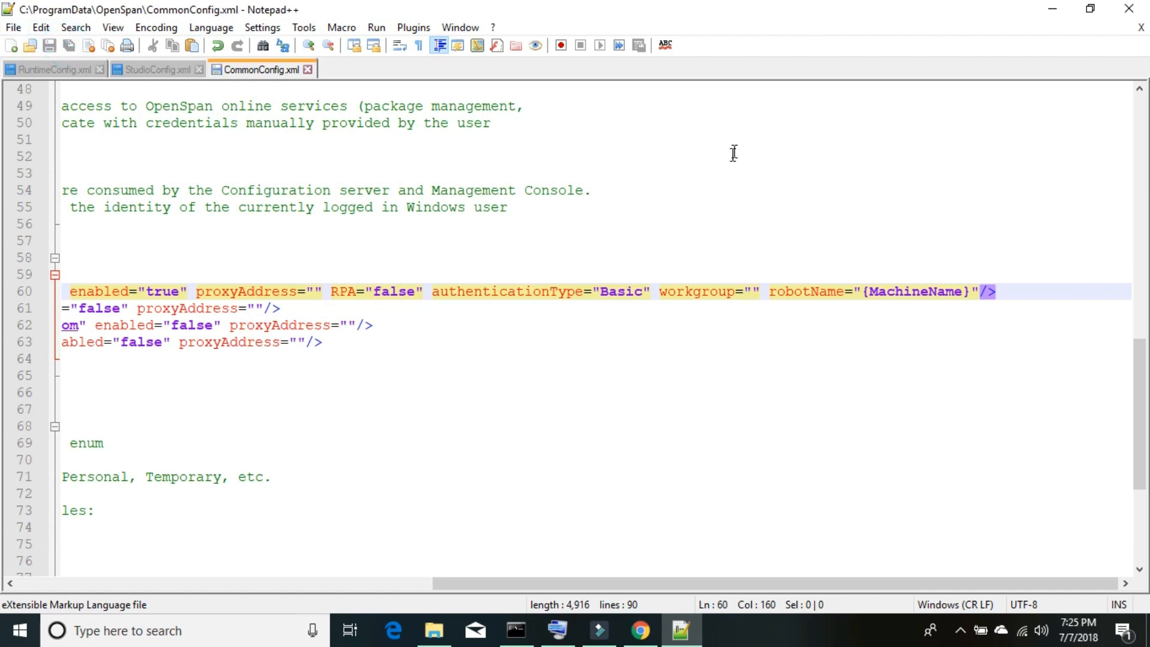
click(1138, 10)
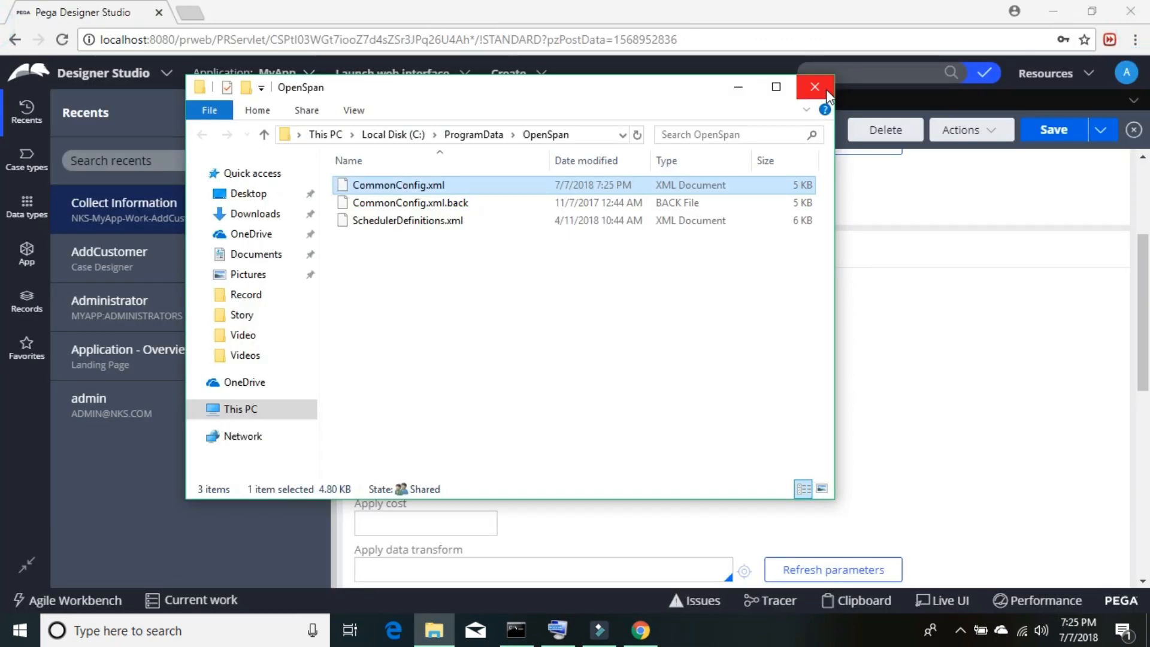
- Close Explorer, run Pega Robotics Studio as administrator, cancel the server connection, and minimize Chrome
click(814, 86)
click(191, 630)
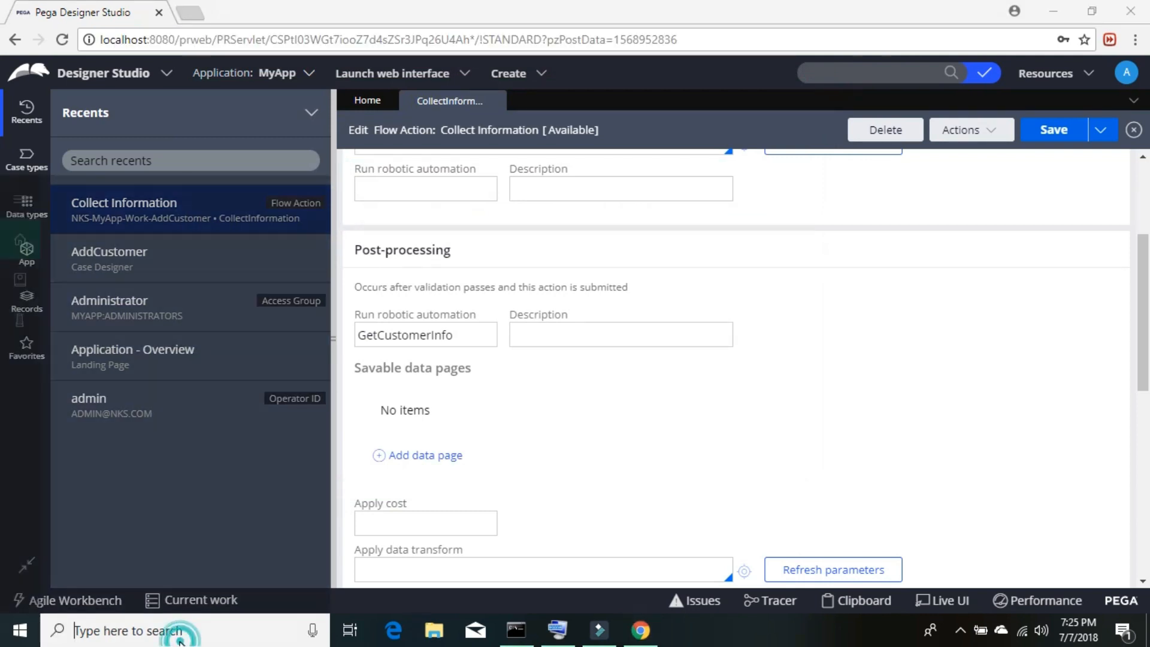
text(pega)
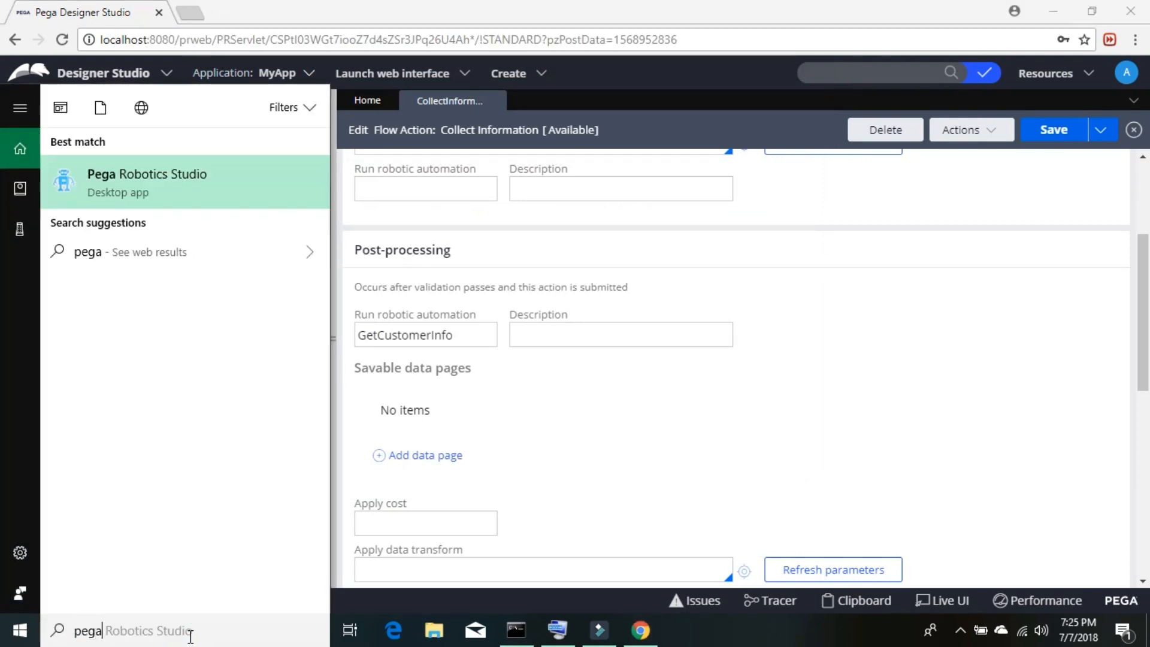
right_click(168, 173)
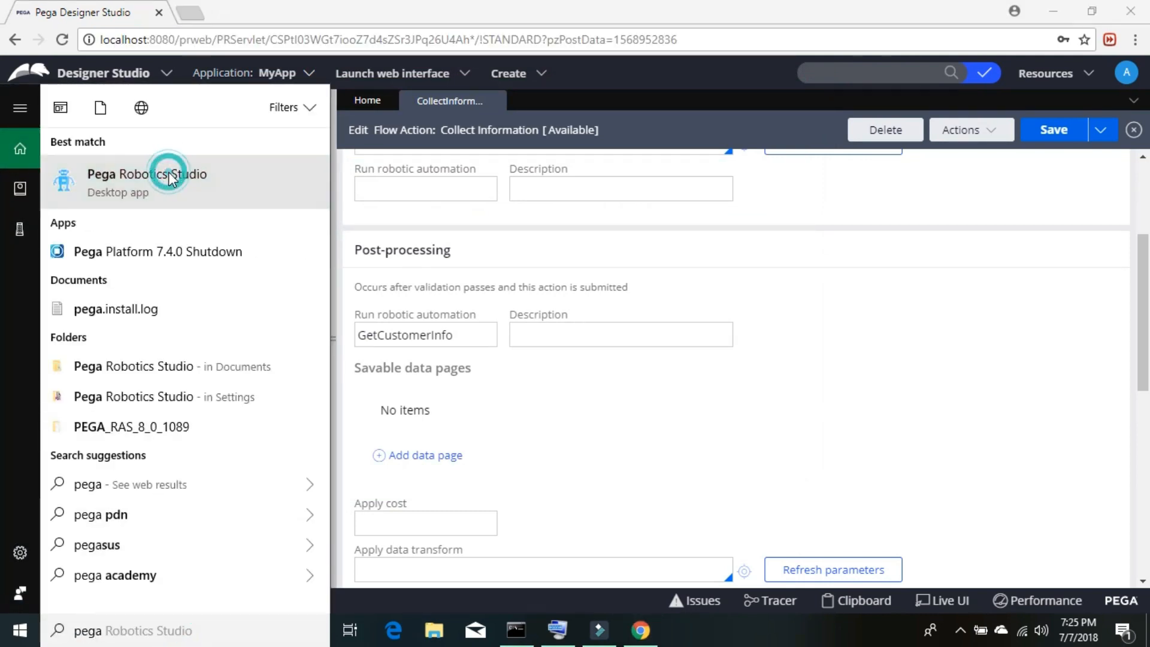
click(192, 189)
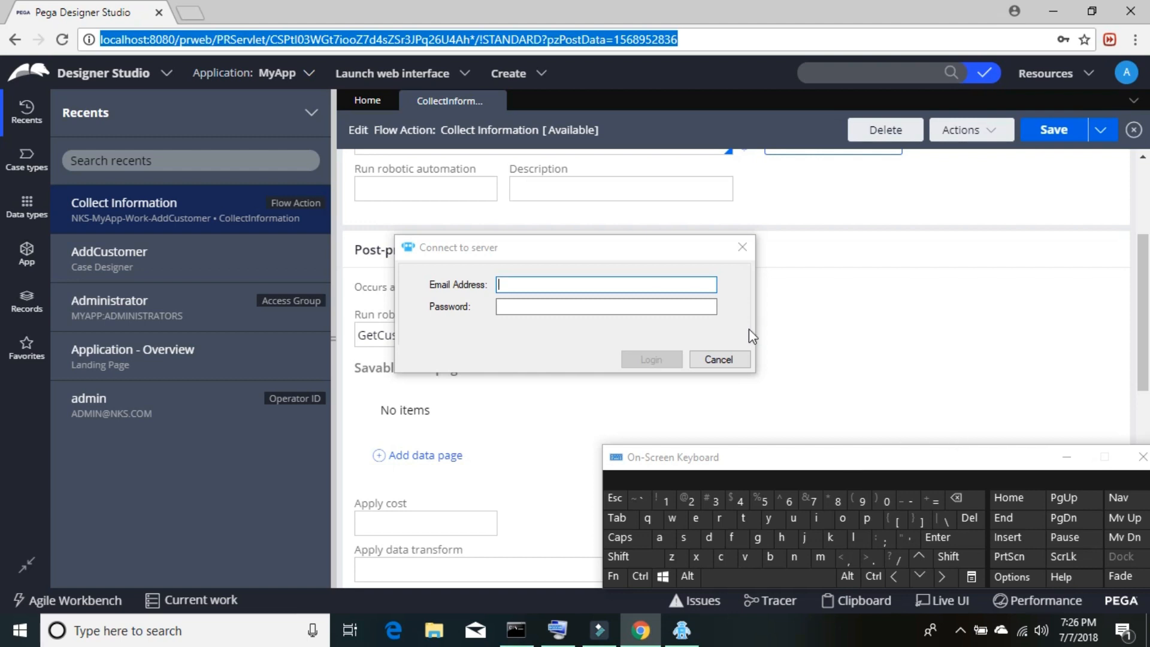
click(709, 360)
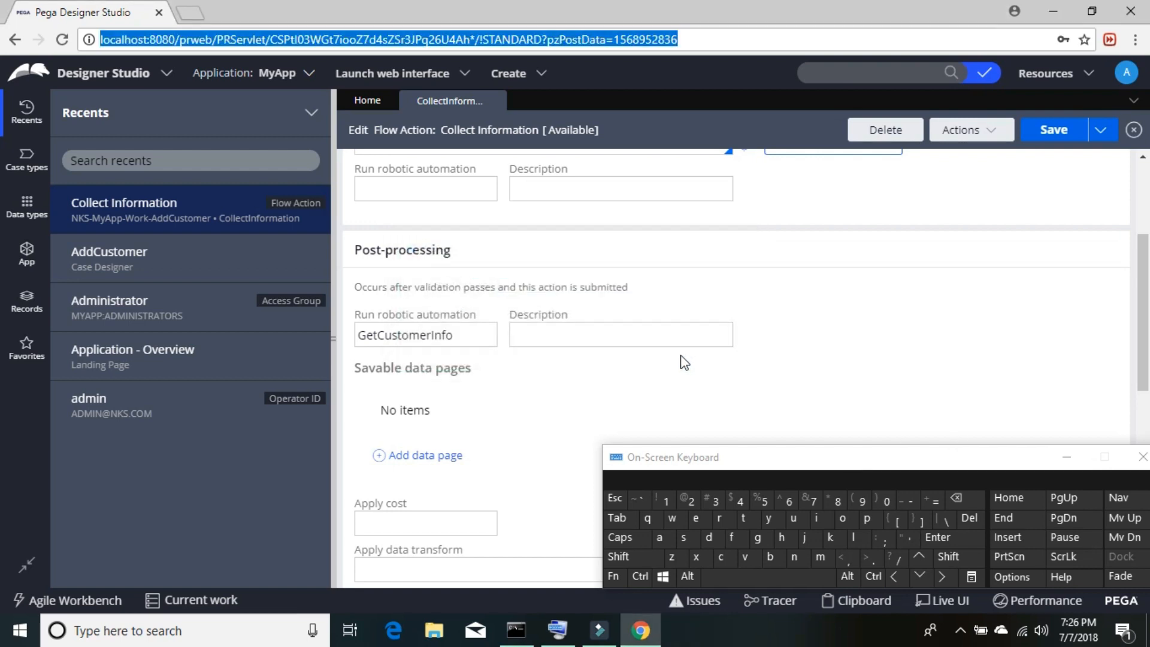
click(1052, 12)
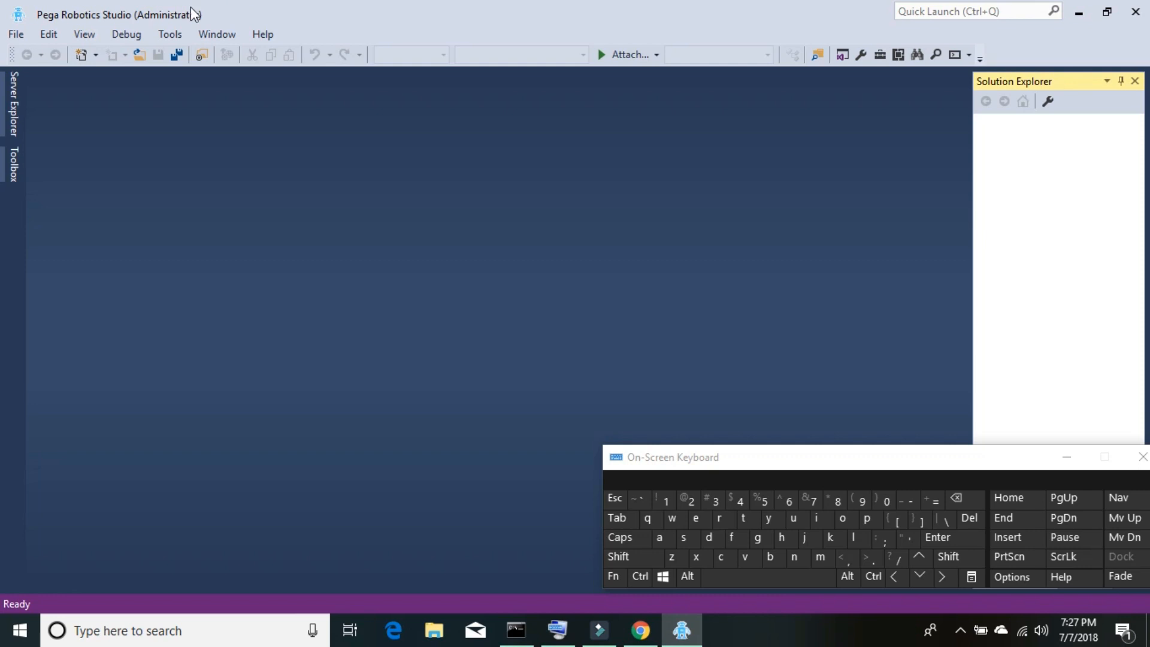
- Create a Pega Robotics Project named AddCRMCustomer from File > New > Project
click(13, 33)
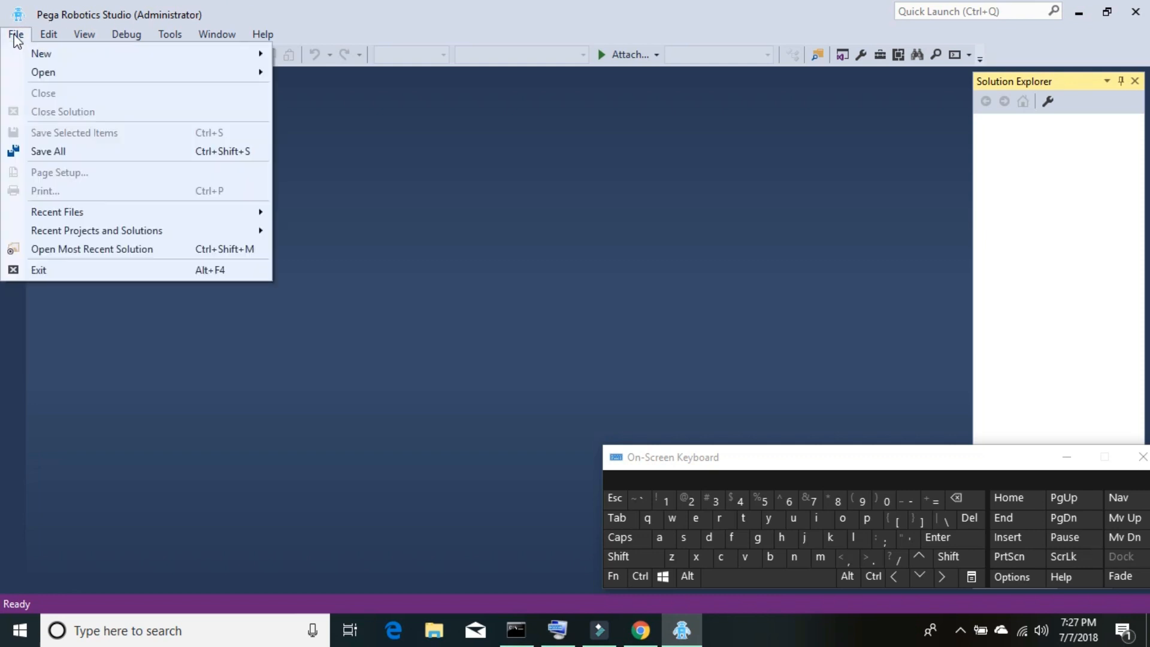
mouse_move(201, 51)
click(306, 57)
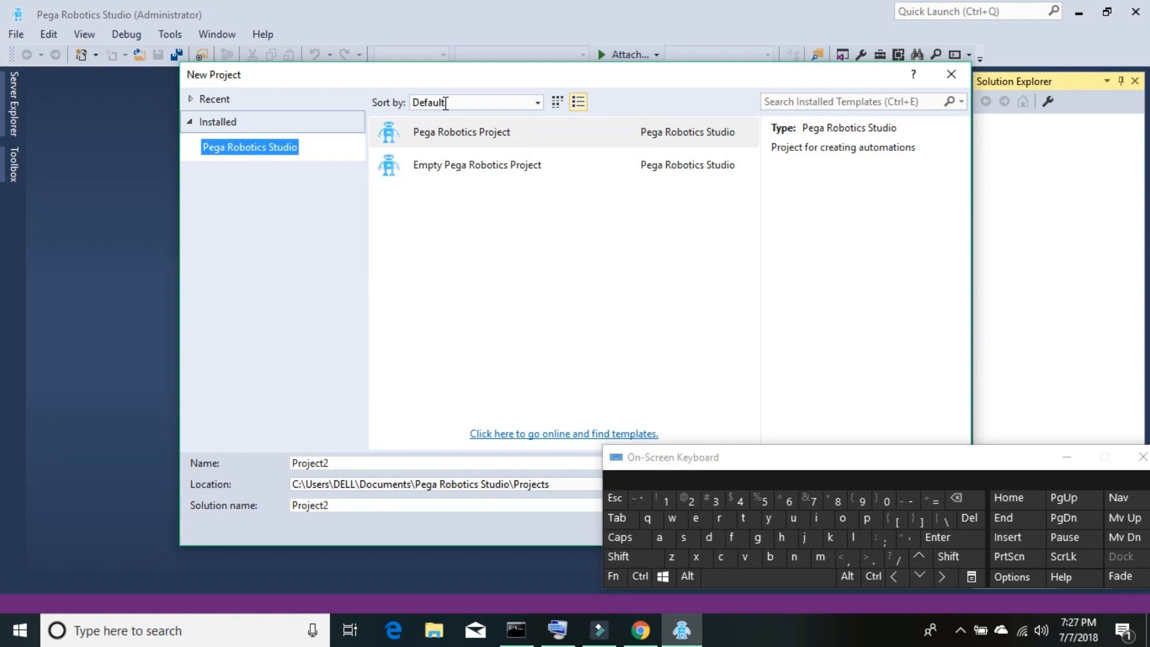
click(462, 133)
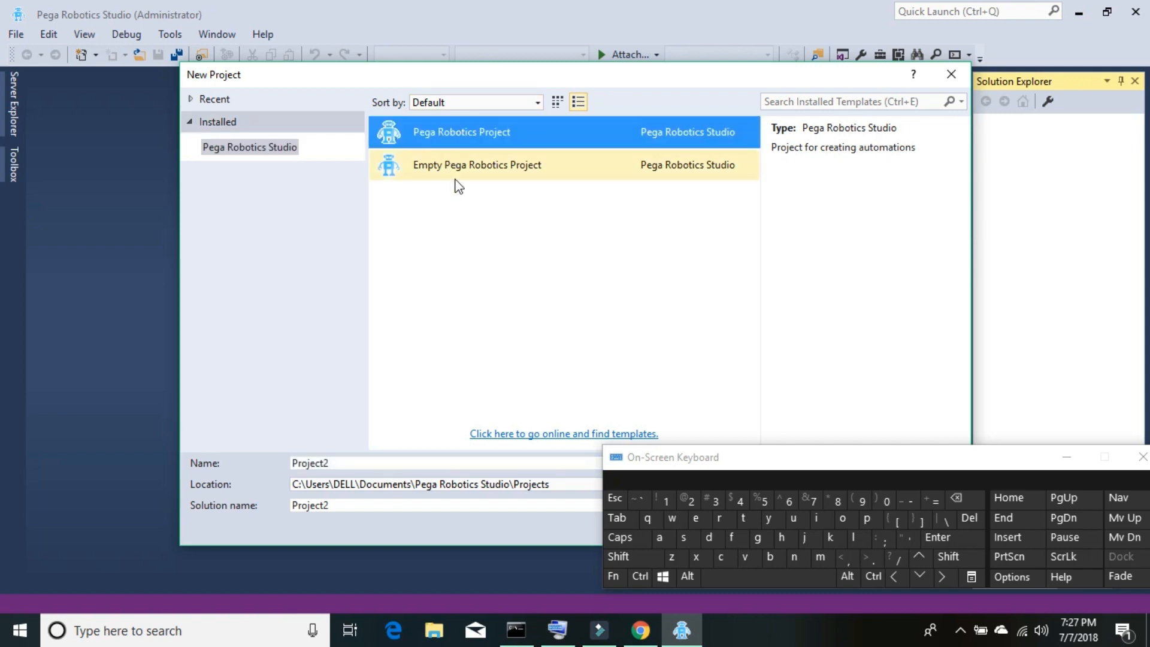
double_click(344, 464)
text(AddC)
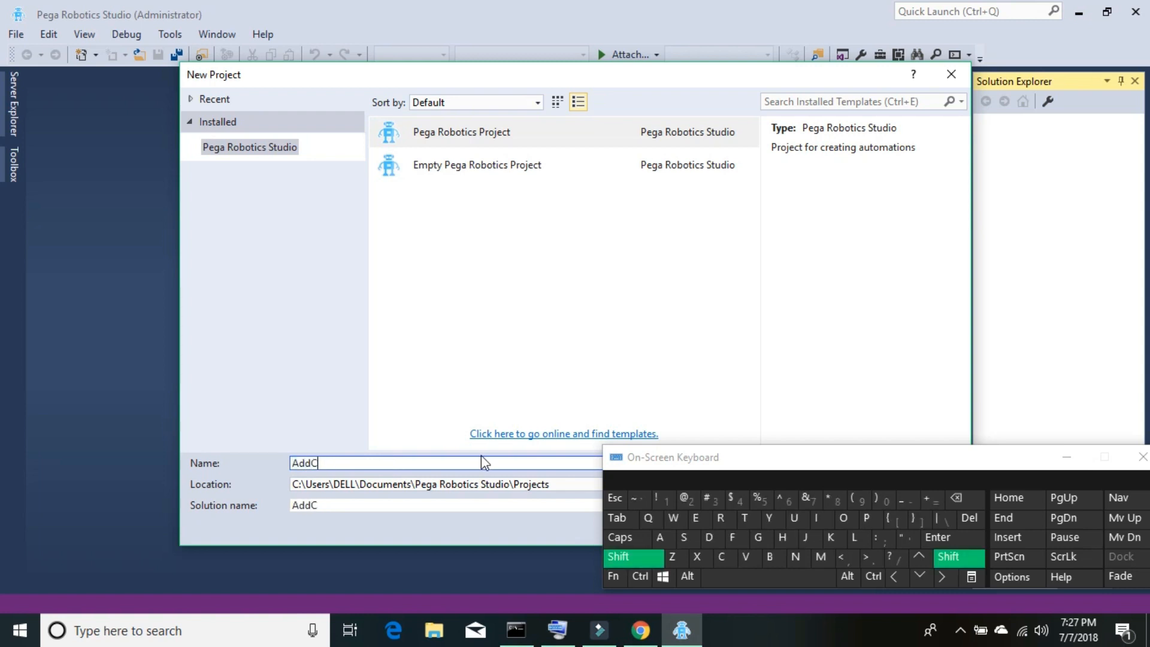
text(RMCus)
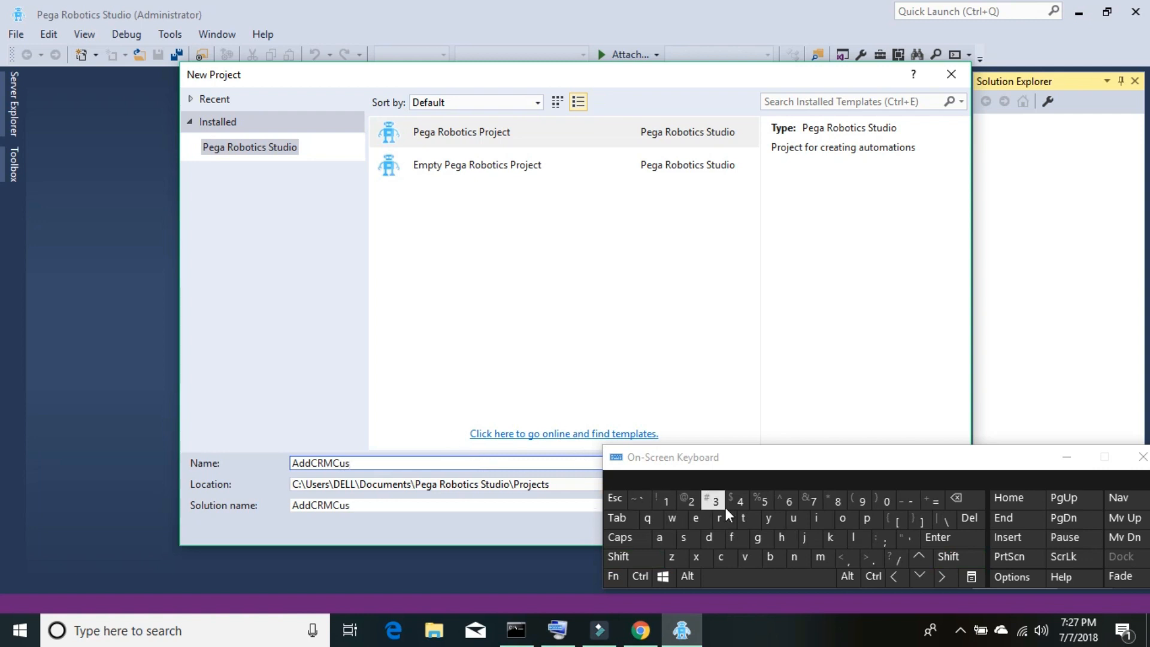
text(tomer)
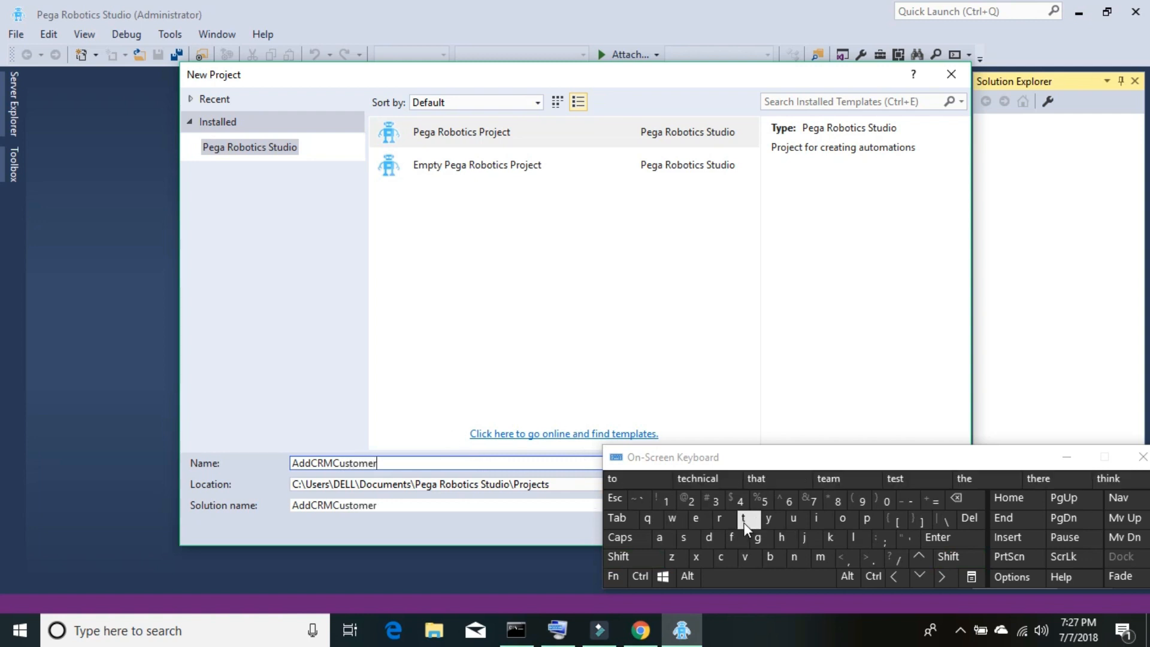
click(1065, 458)
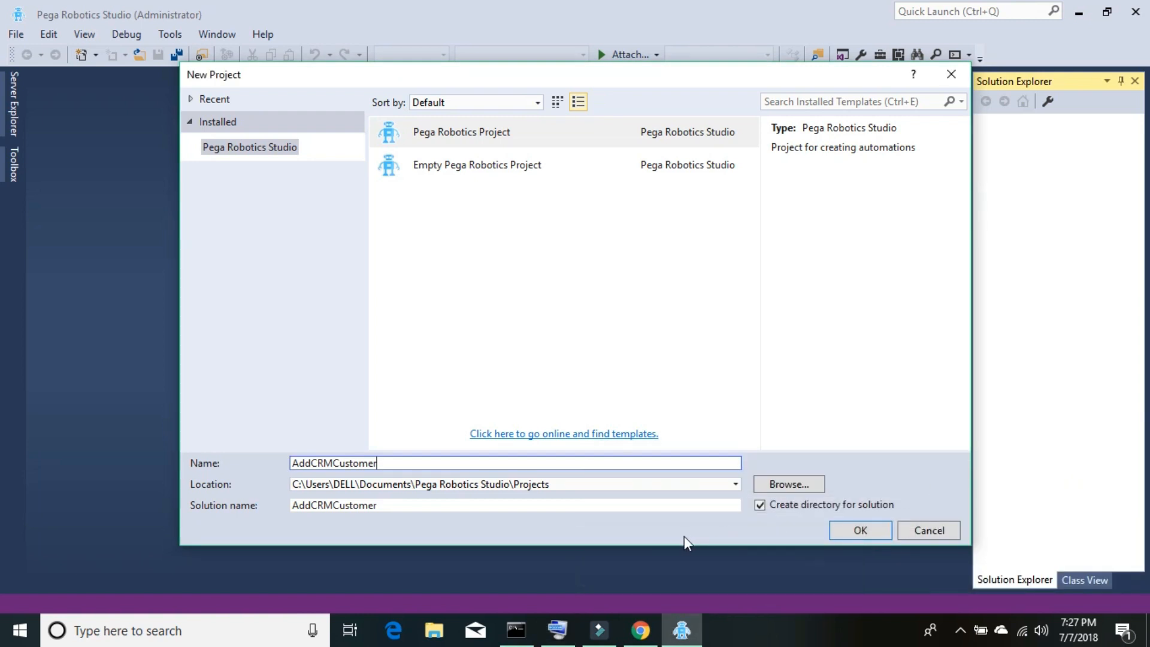
click(846, 533)
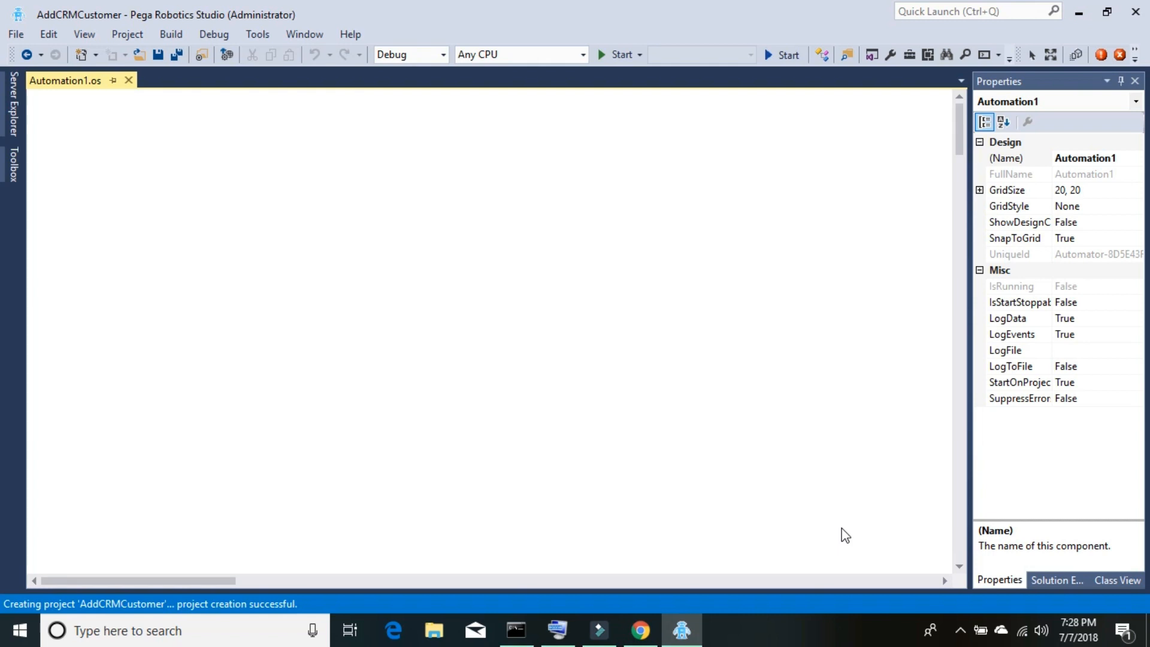
- Add a Global Container item named gc1.os to the AddCRMCustomer project
click(1065, 584)
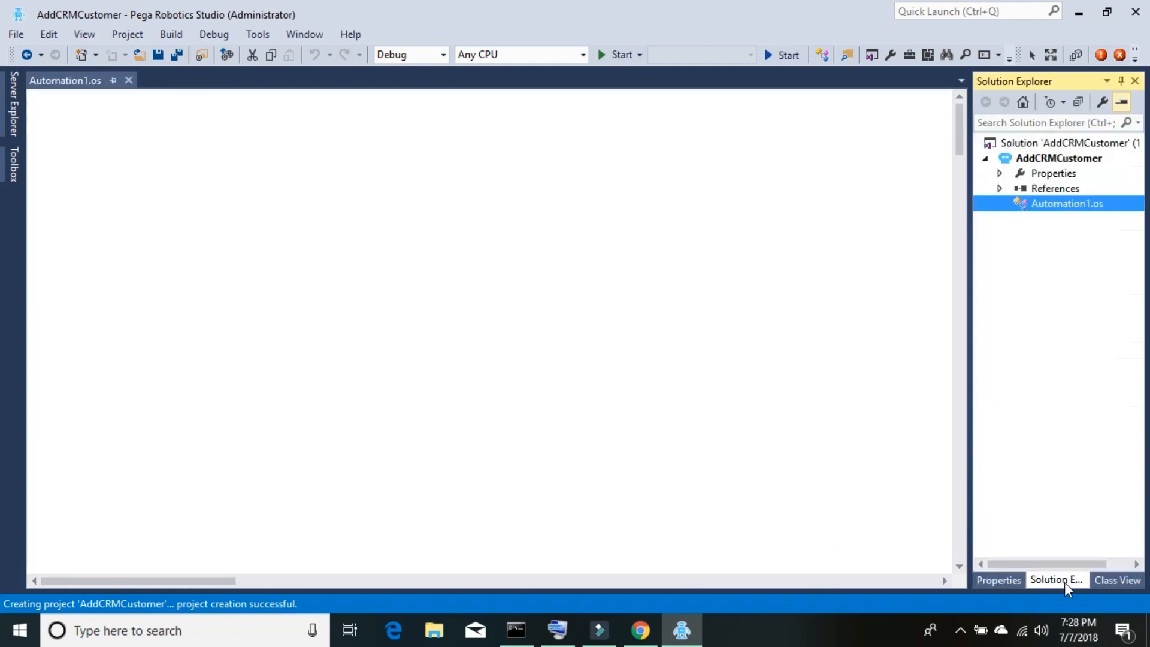
click(1040, 159)
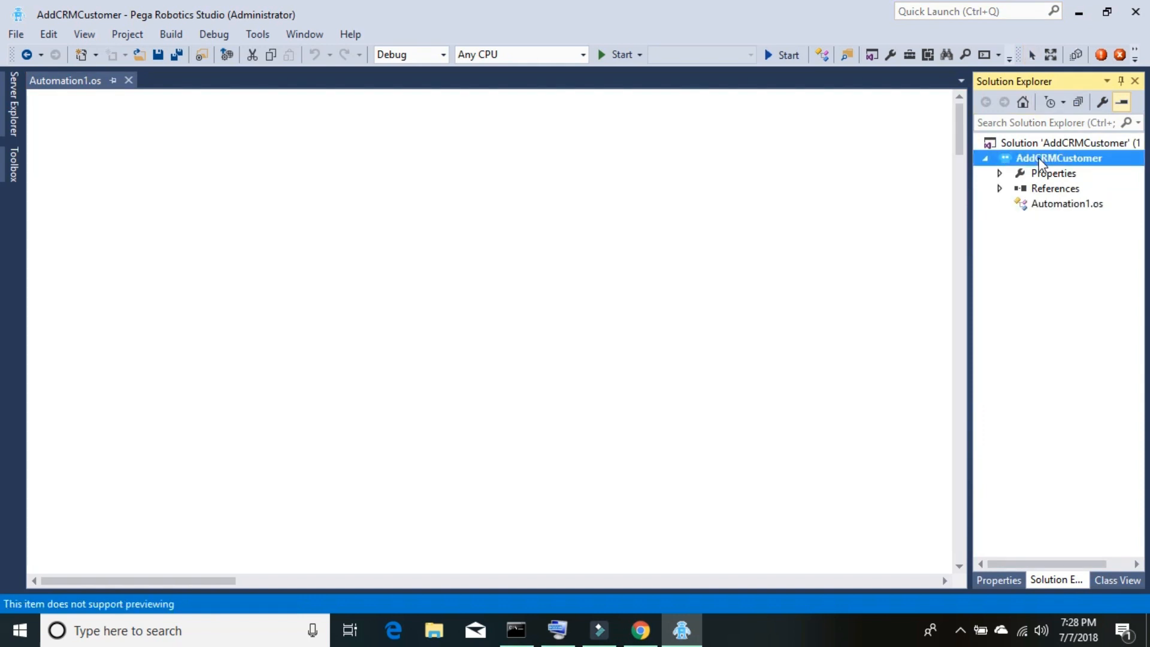
right_click(1040, 161)
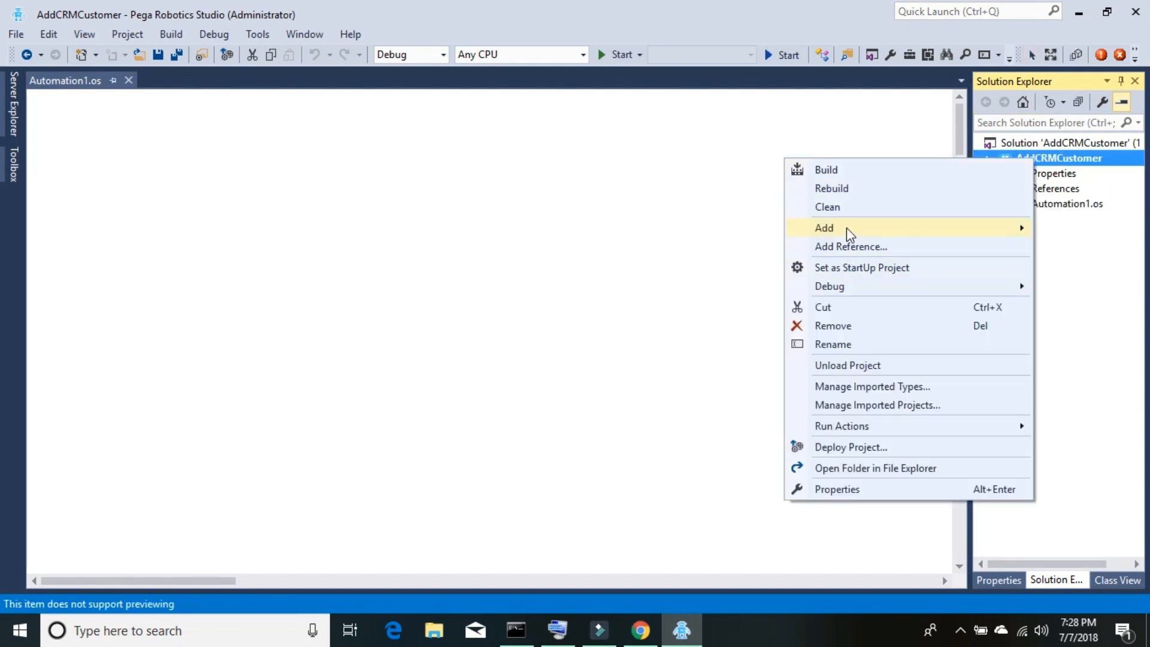
mouse_move(850, 234)
click(710, 229)
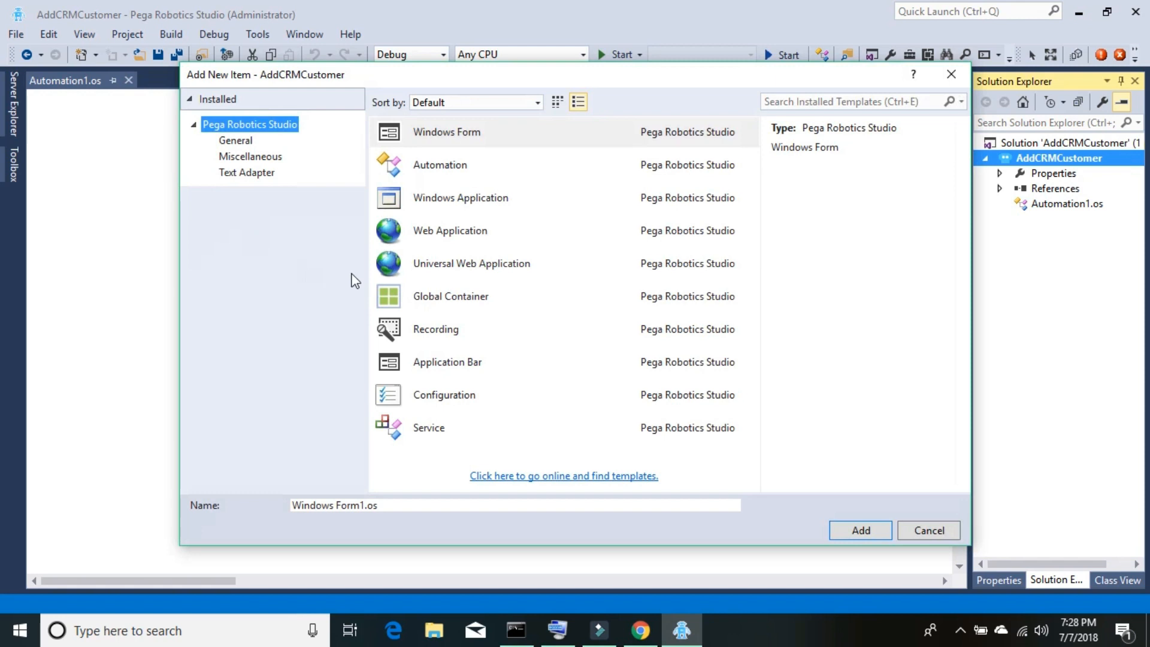
click(424, 297)
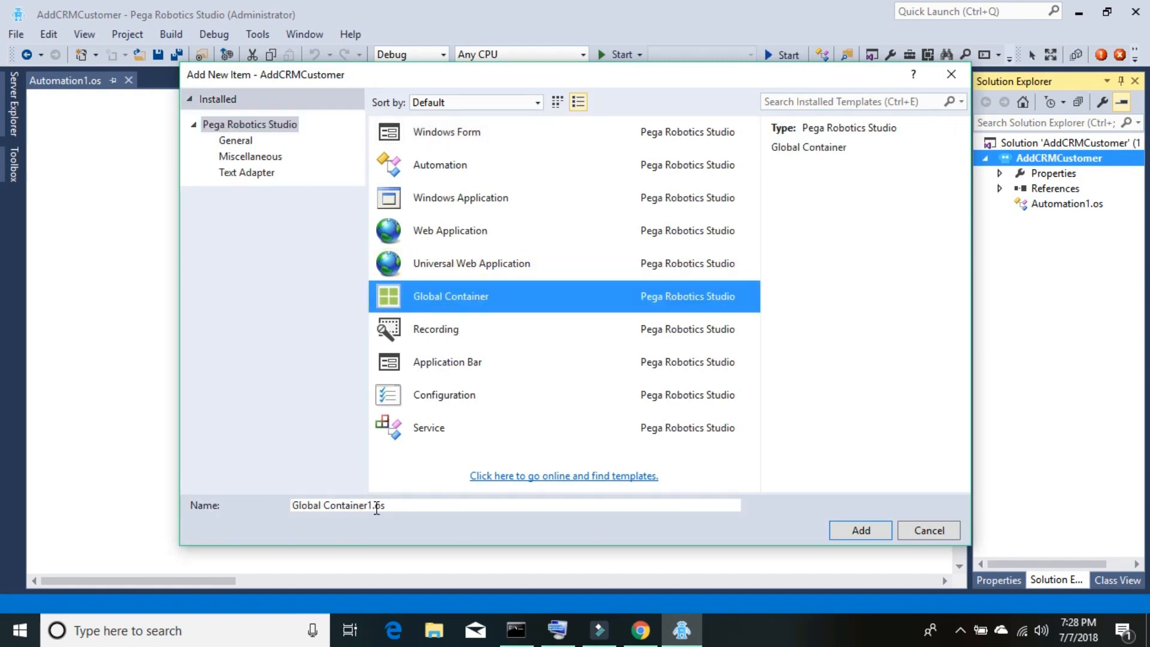
drag(372, 504, 293, 508)
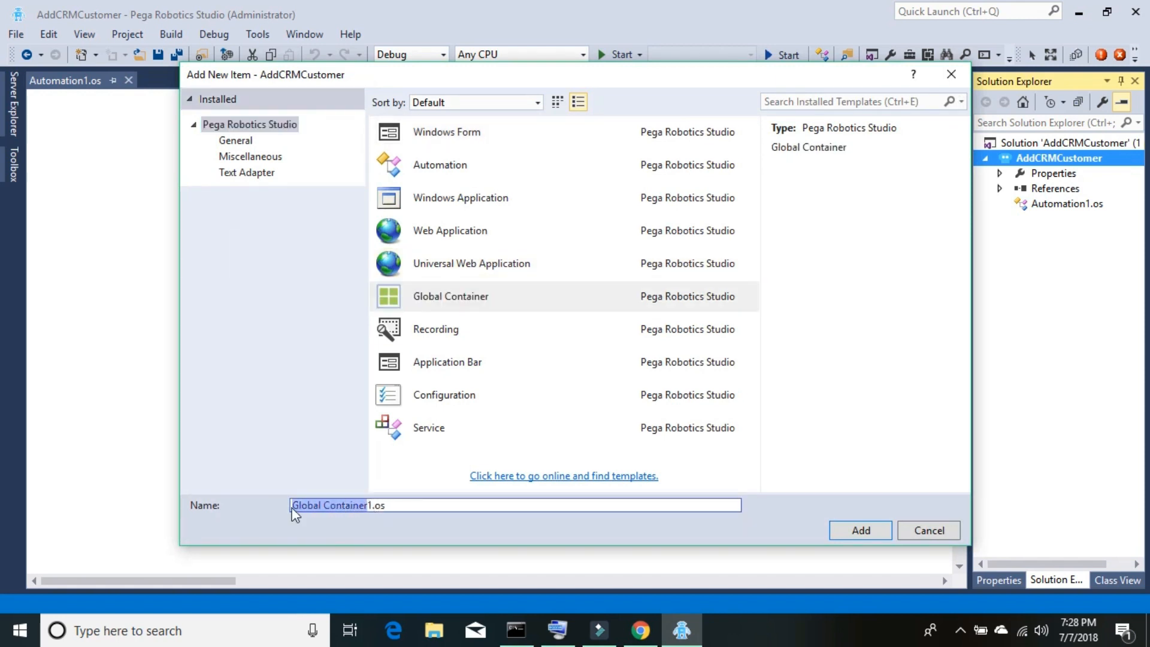
text(gc)
key(Return)
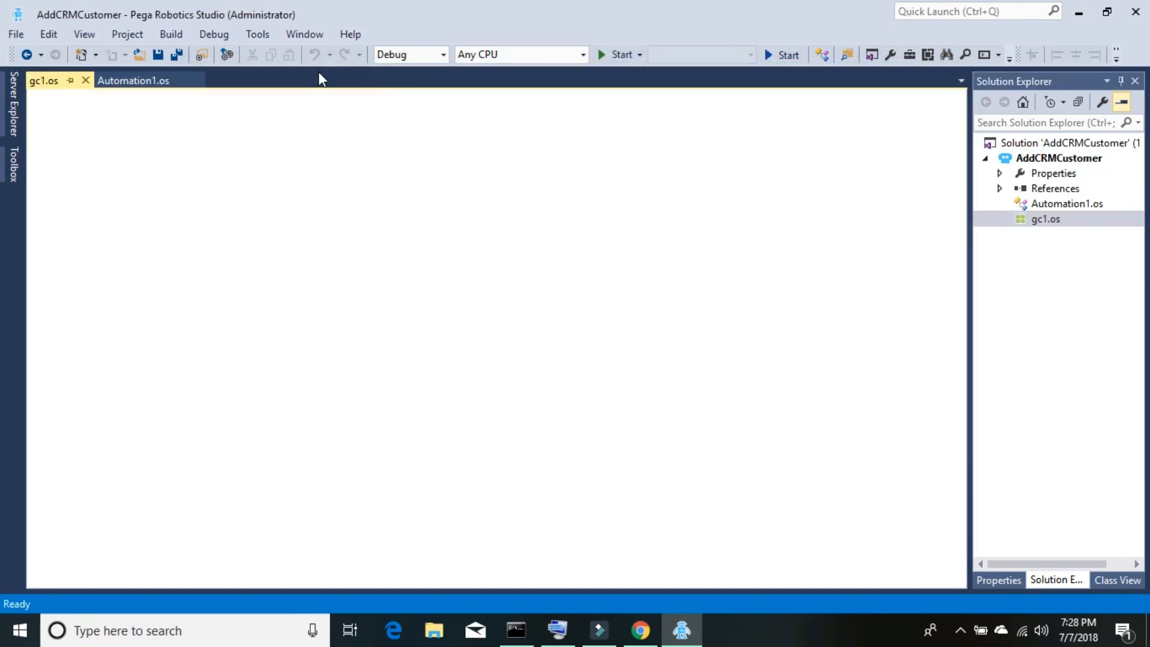
- Place a RobotActivity component into gc1.os and select robotActivity1
click(18, 163)
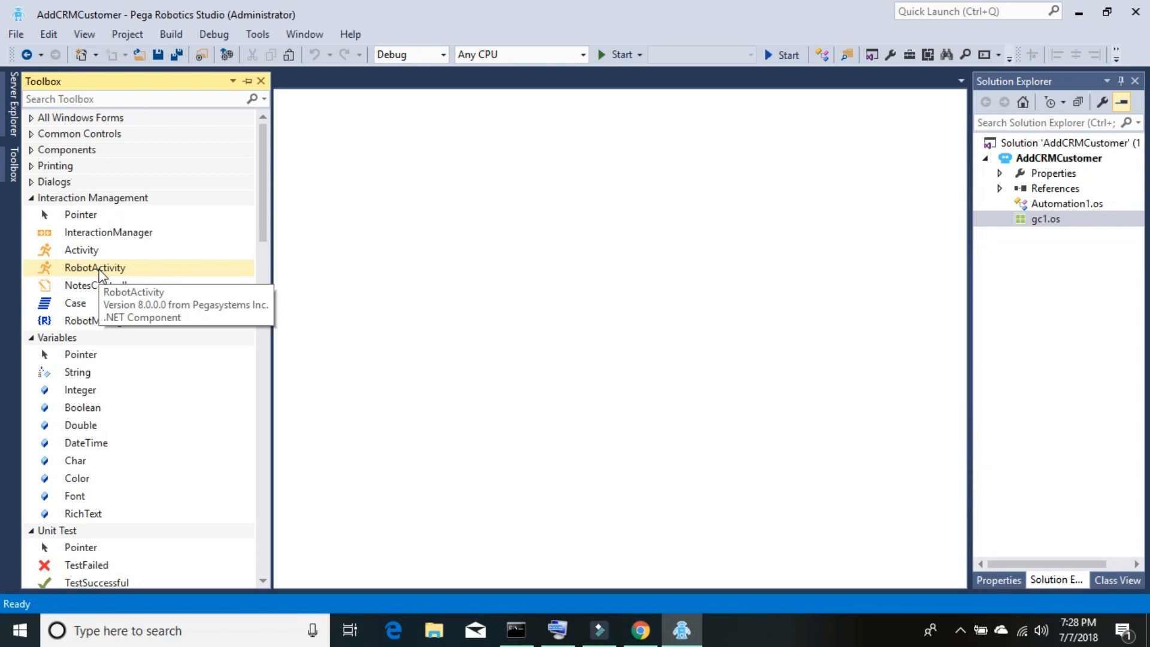
drag(99, 268, 360, 284)
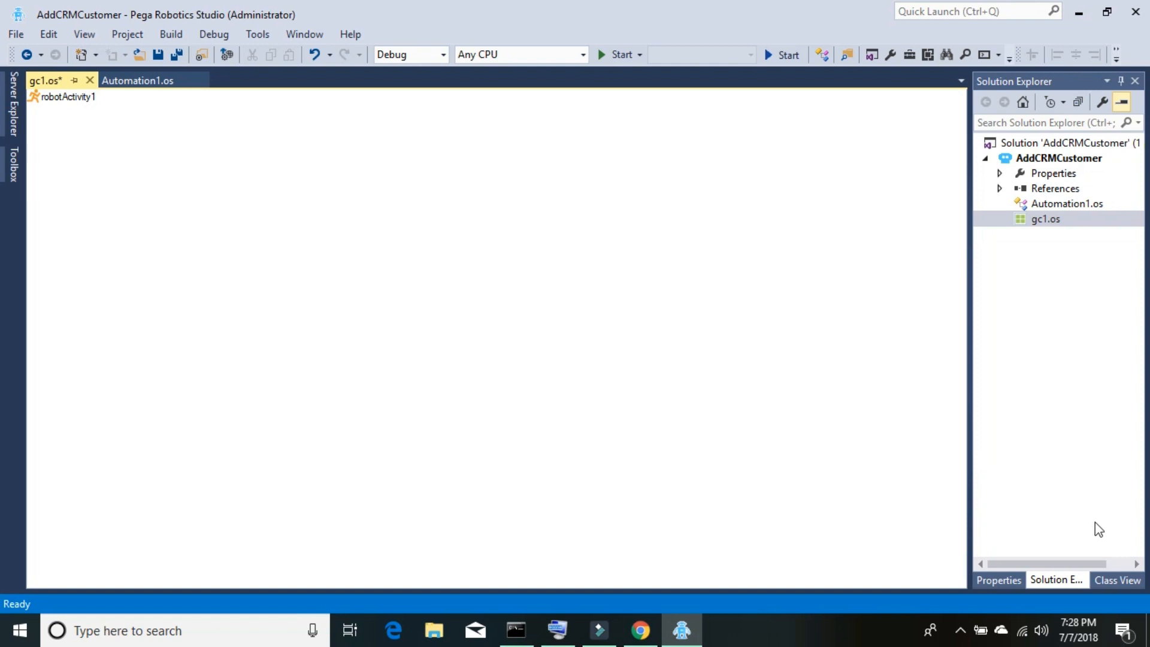
click(998, 579)
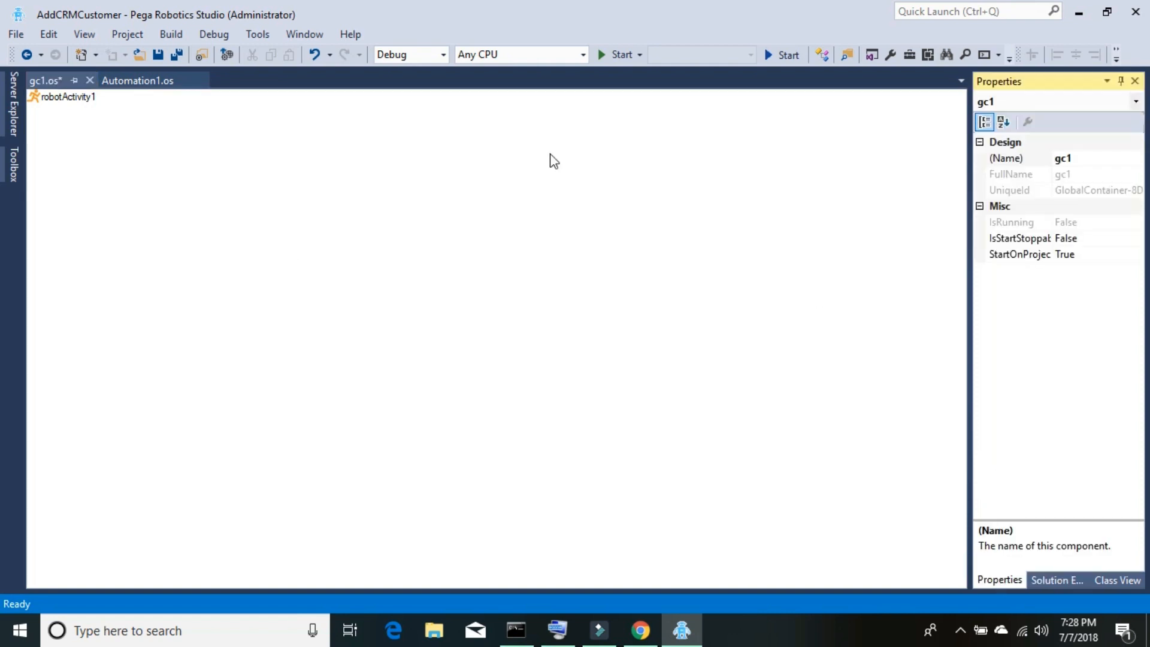
click(67, 98)
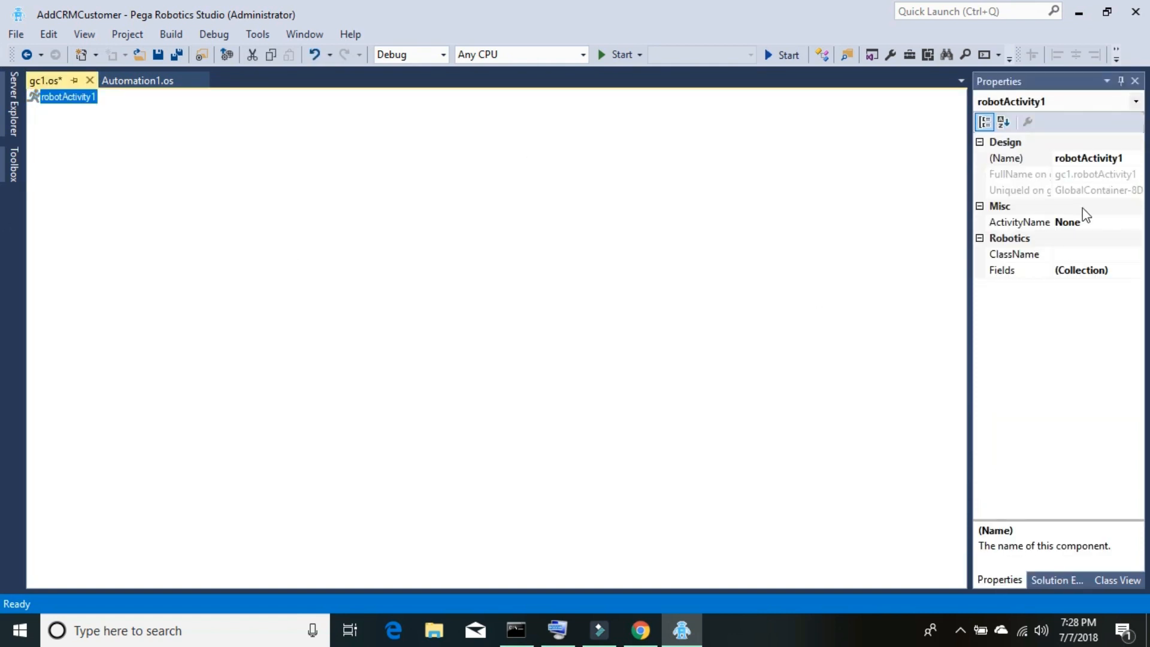
- Rename robotActivity1 to rbtAddCust in the Properties grid
click(1126, 158)
drag(1126, 158, 1062, 160)
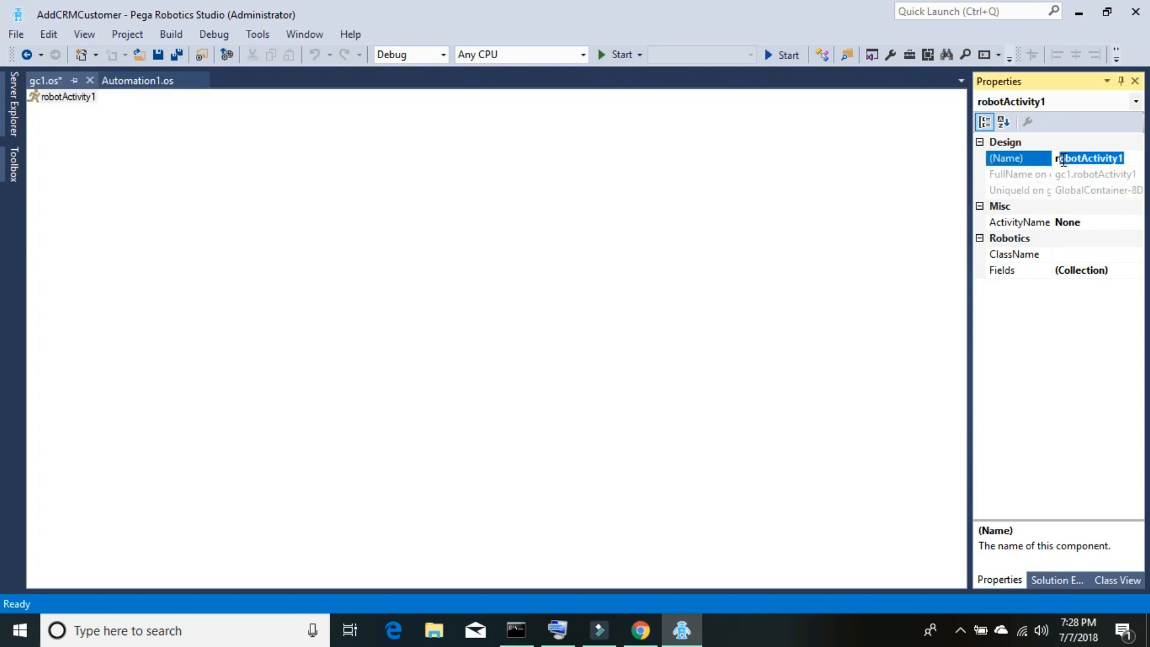
text(b)
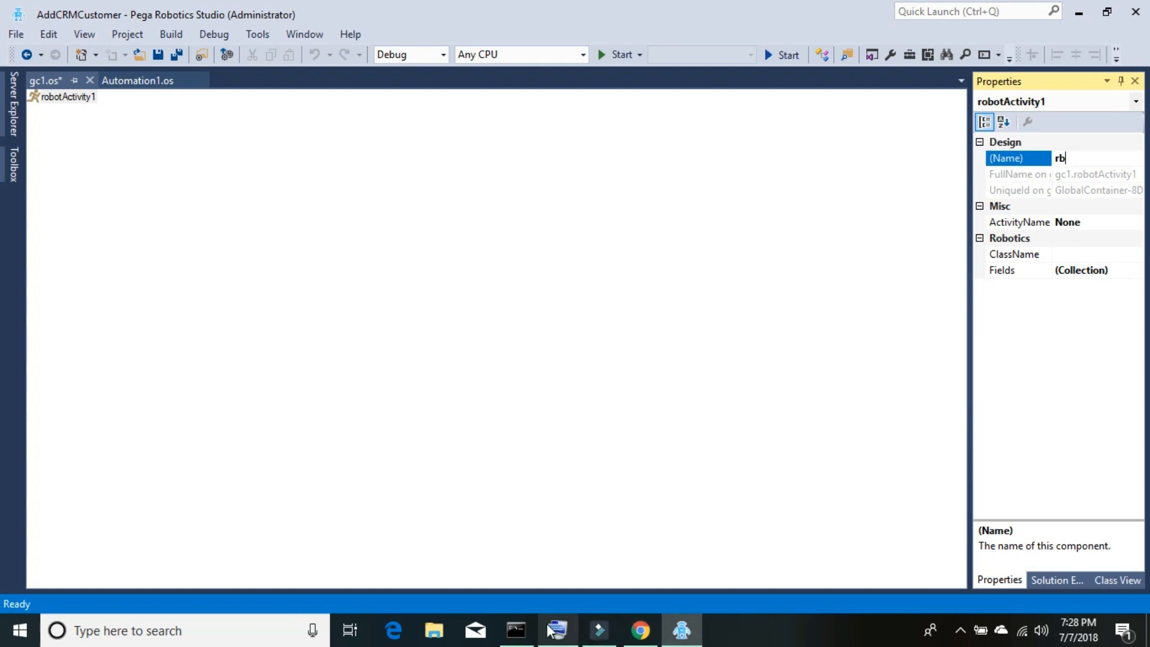
click(566, 635)
click(1087, 160)
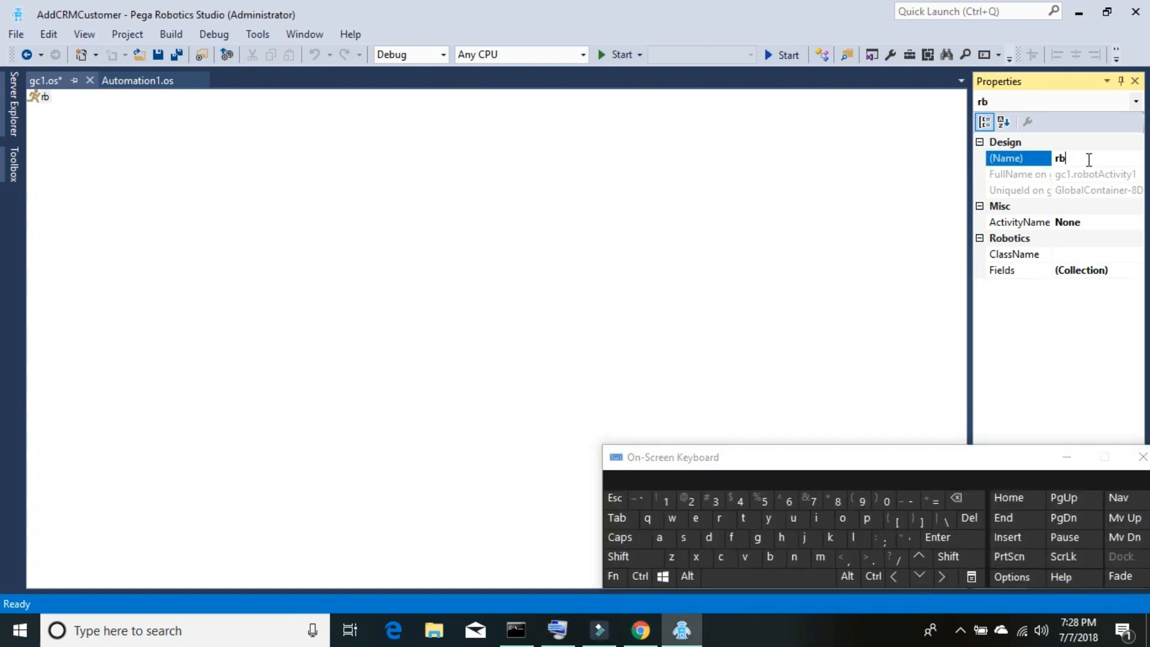
click(747, 519)
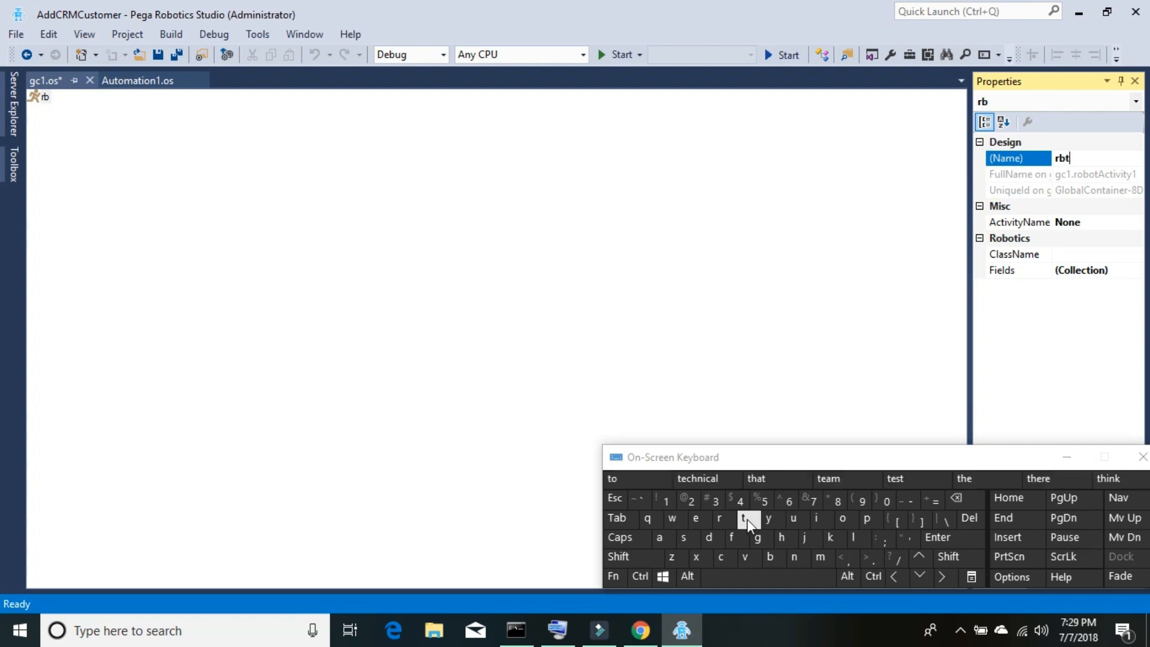
text(AddCust)
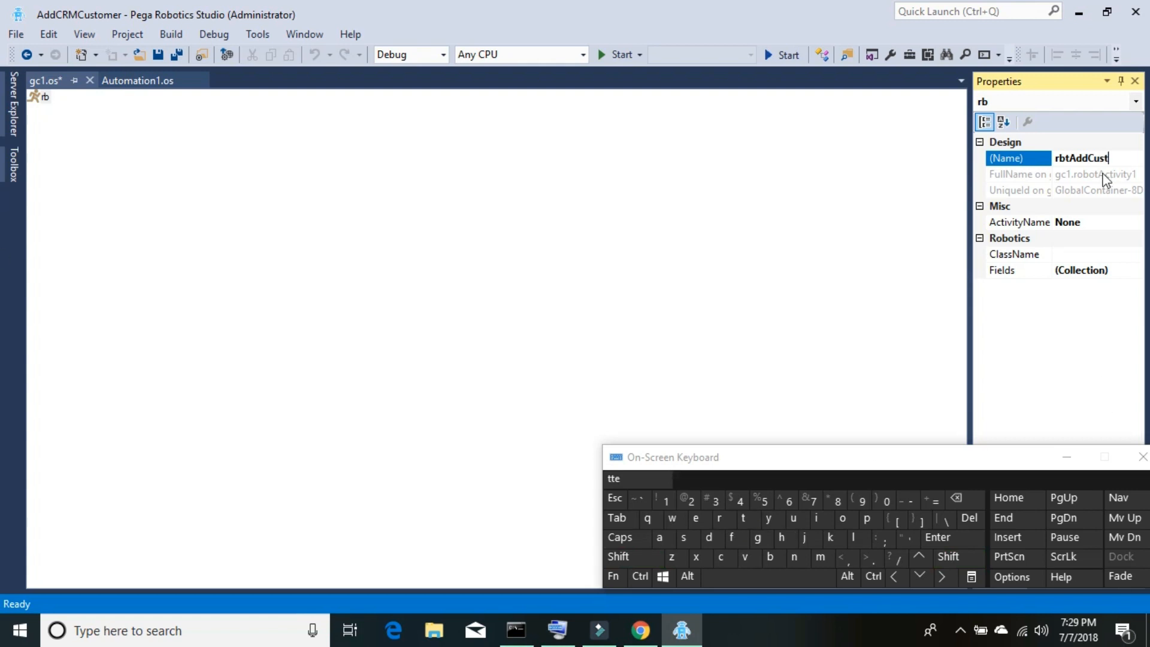
click(1102, 227)
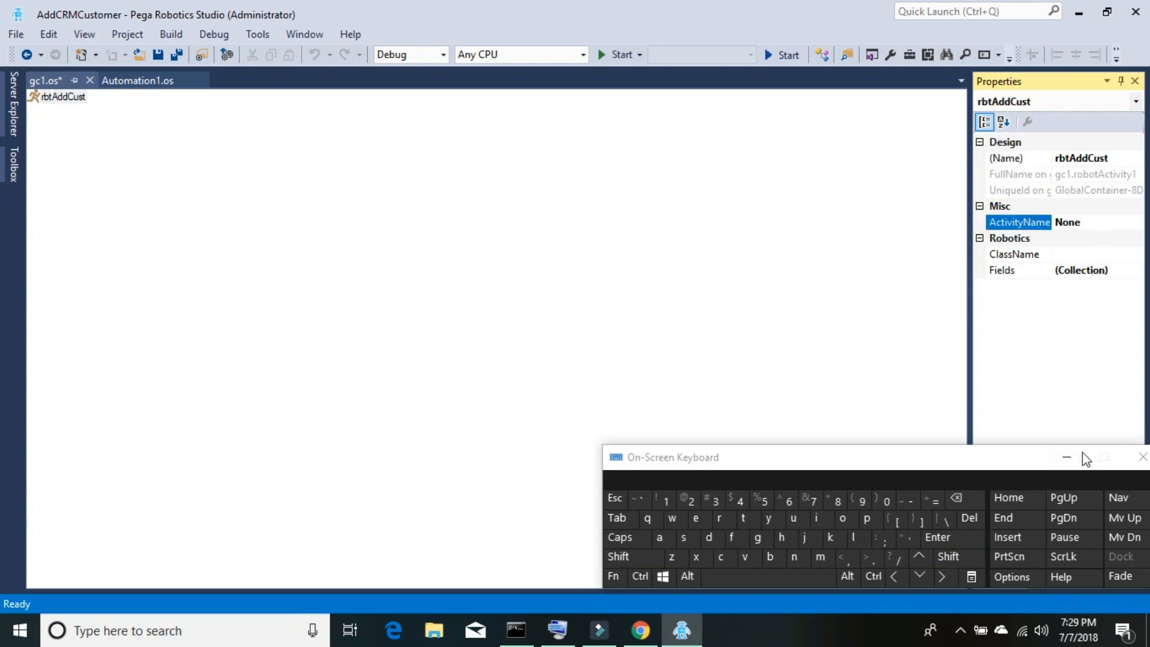
click(1072, 458)
click(1078, 12)
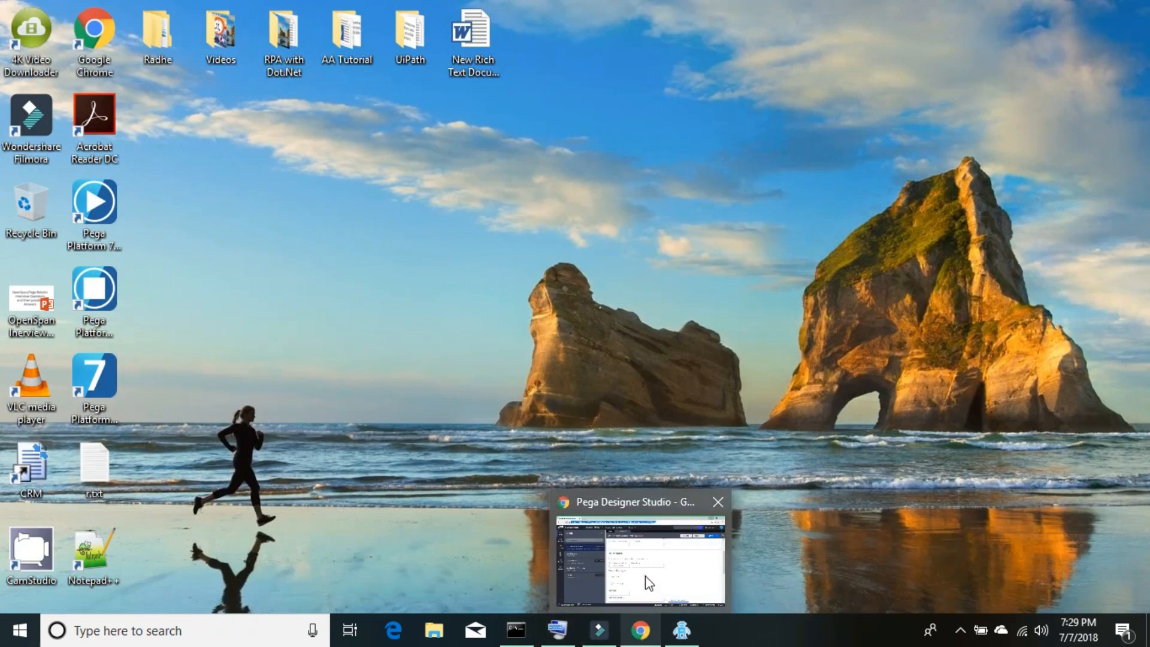
- Copy GetCustomerInfo from the Post-processing Run robotic automation box into Robotics Studio
click(644, 578)
click(458, 335)
drag(482, 335, 358, 326)
key(ctrl+c)
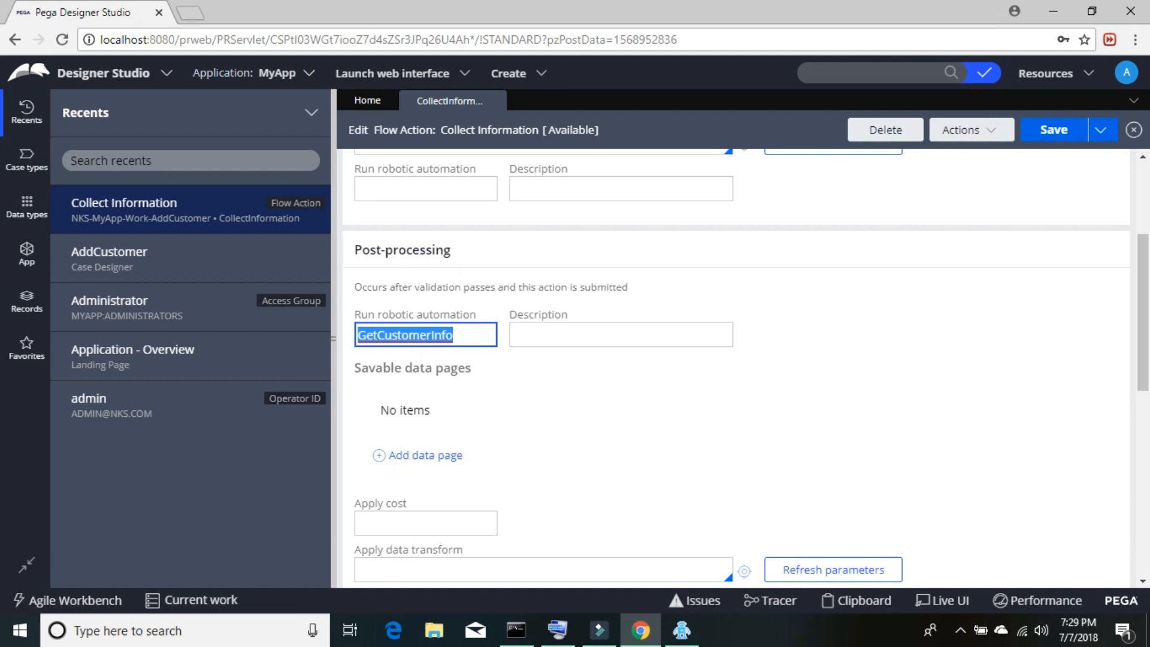
mouse_move(681, 630)
click(701, 569)
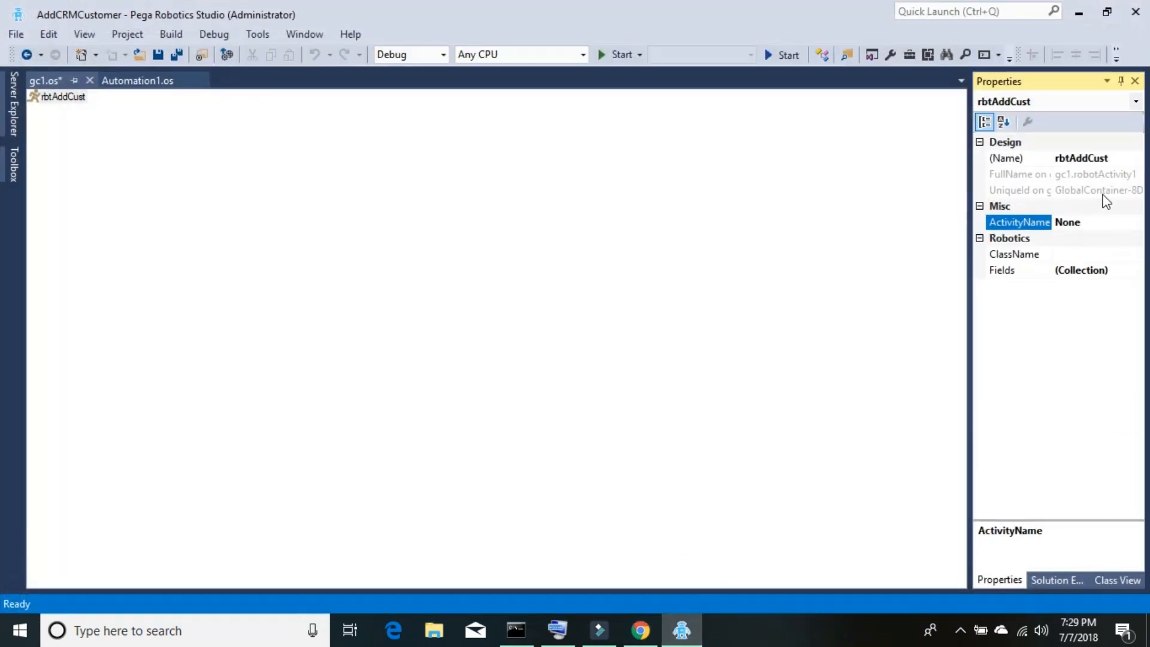
- Replace rbtAddCust's ActivityName value None with the pasted GetCustomerInfo
click(1067, 223)
key(ctrl+v)
key(Return)
click(1099, 254)
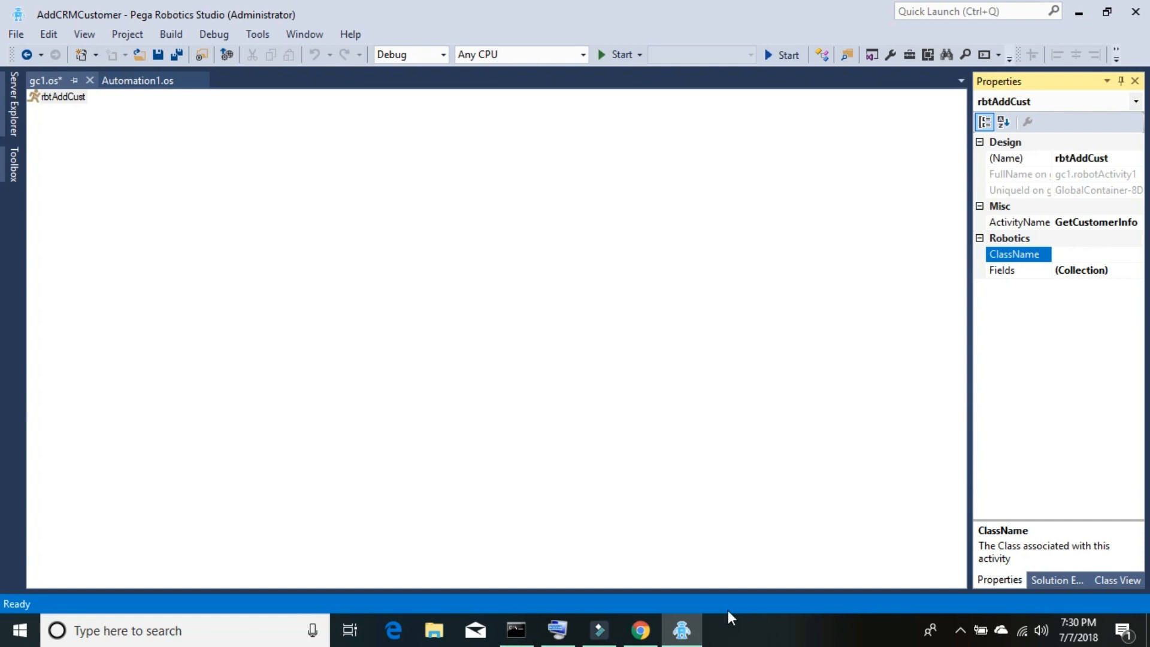
- Copy NKS-MyApp-Work-AddCustomer from the Edit Flow Action header and begin a Windows search
mouse_move(641, 631)
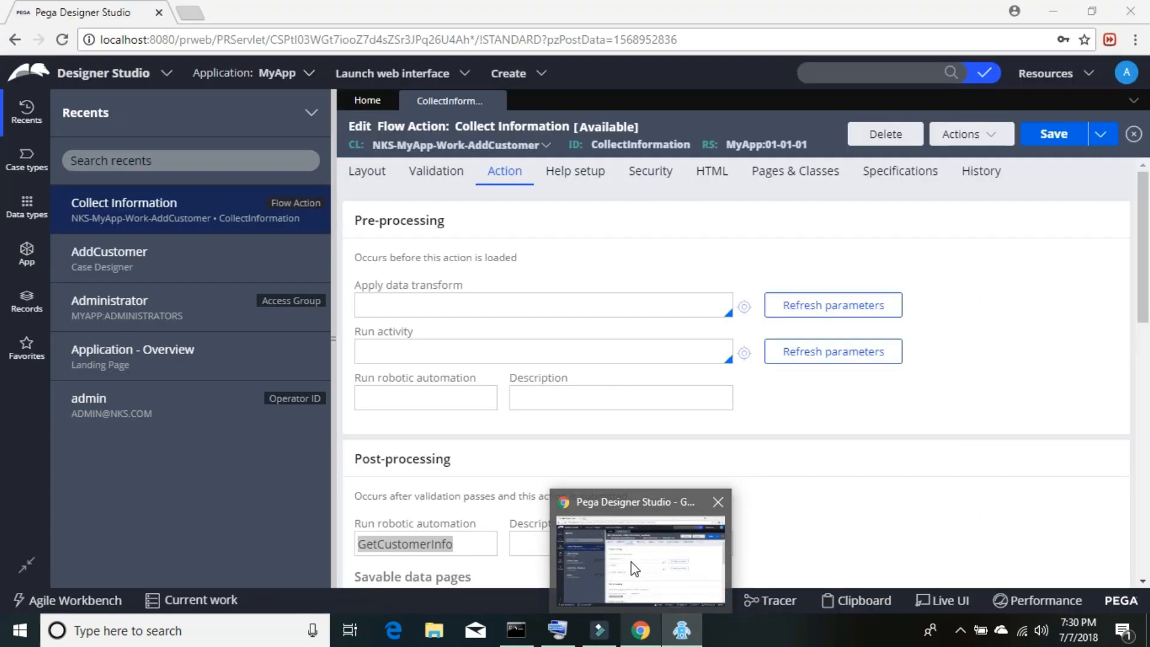
click(635, 569)
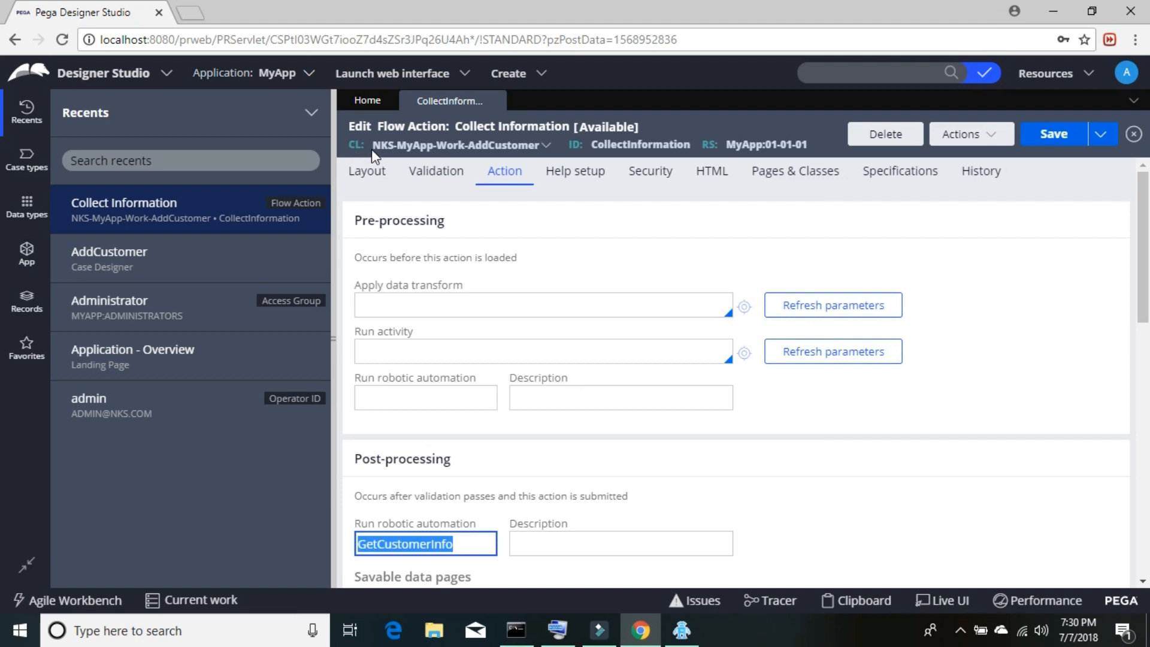
drag(371, 149, 540, 142)
key(ctrl+c)
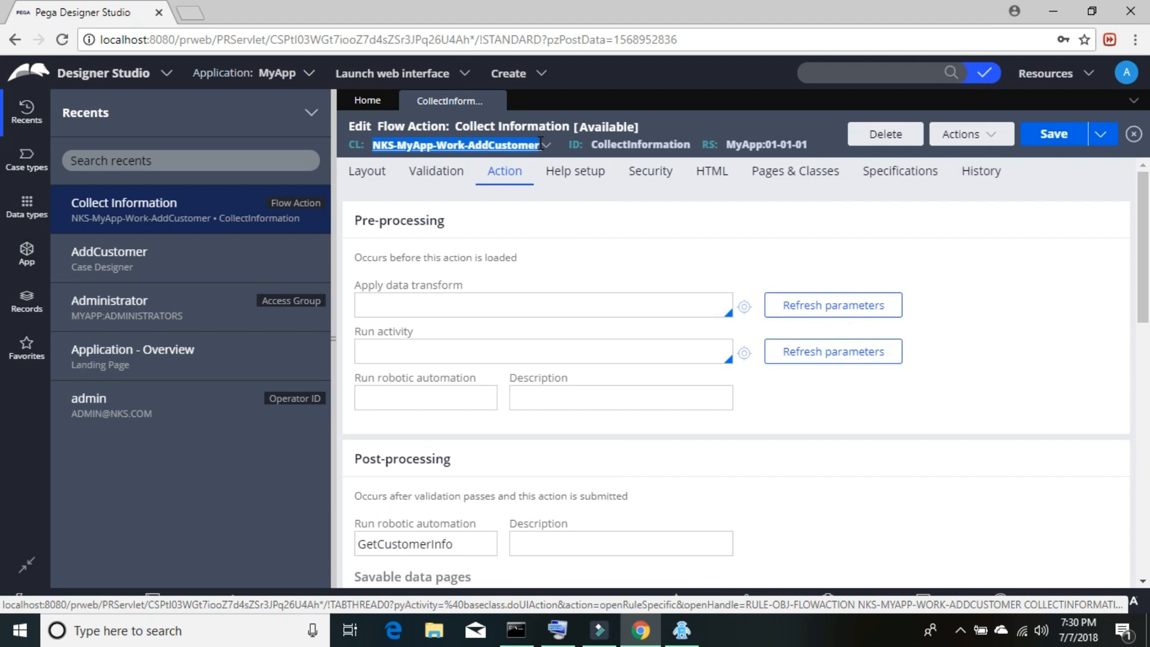
click(197, 631)
- Open Notepad, paste NKS-MyApp-Work-AddCustomer without the blank line, and select the whole class name
text(no)
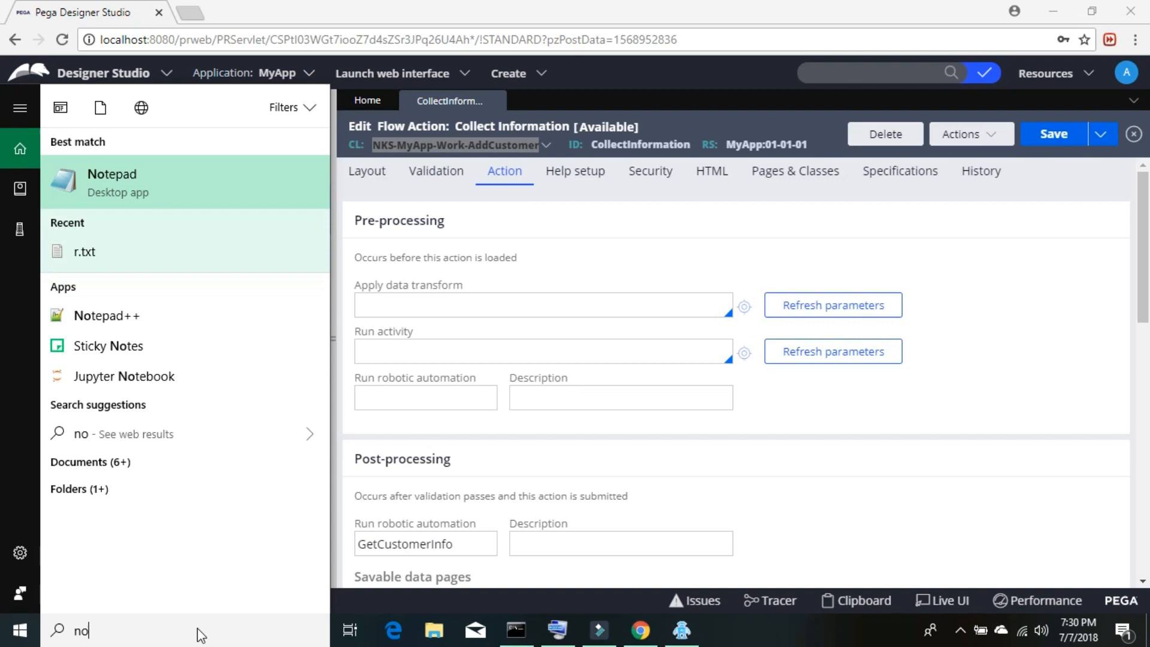
key(Return)
key(ctrl+v)
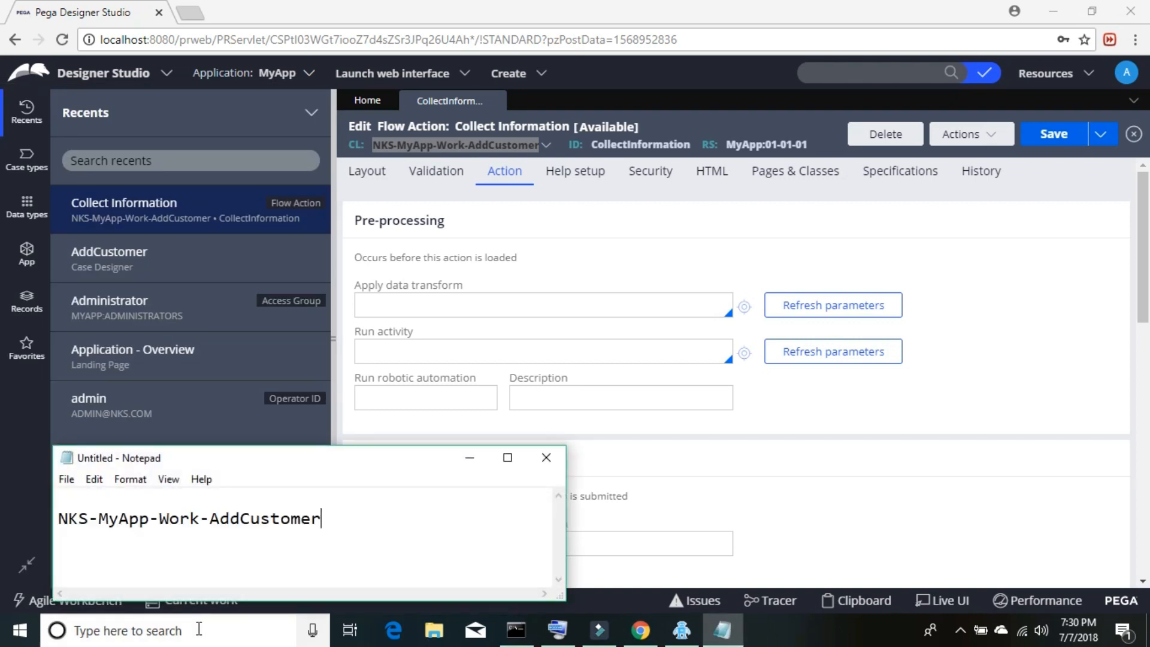
key(ctrl+Left)
key(ctrl+Left)
key(ctrl+Left)
key(ctrl+Left)
key(BackSpace)
key(ctrl+Right)
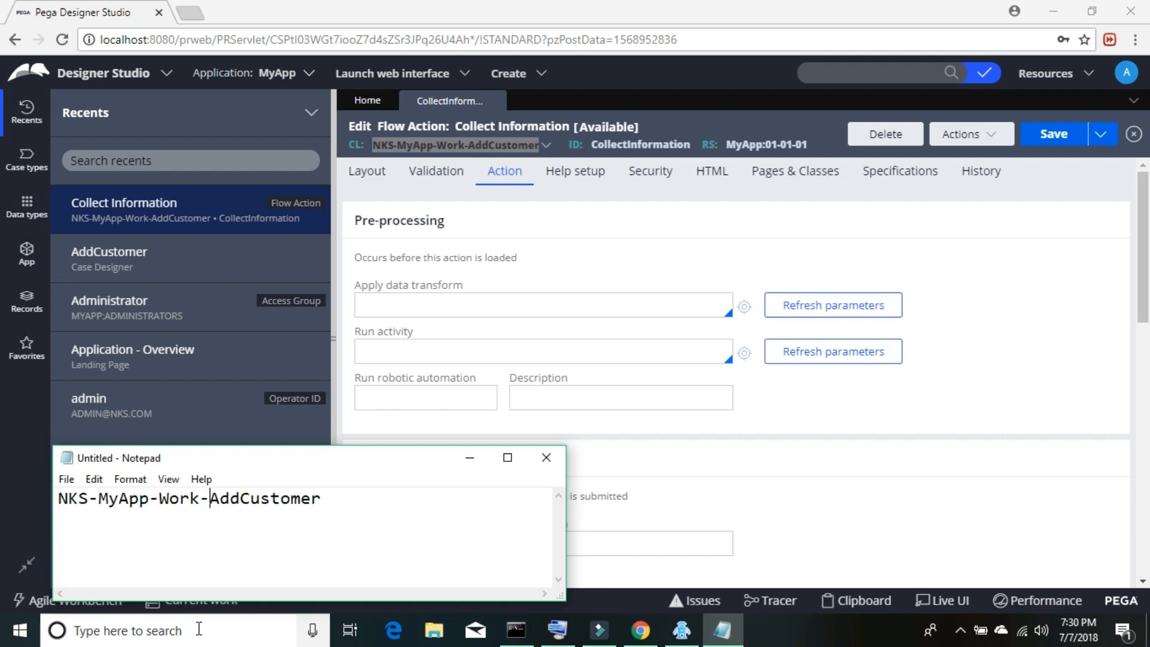
key(Home)
key(ctrl+shift+Right)
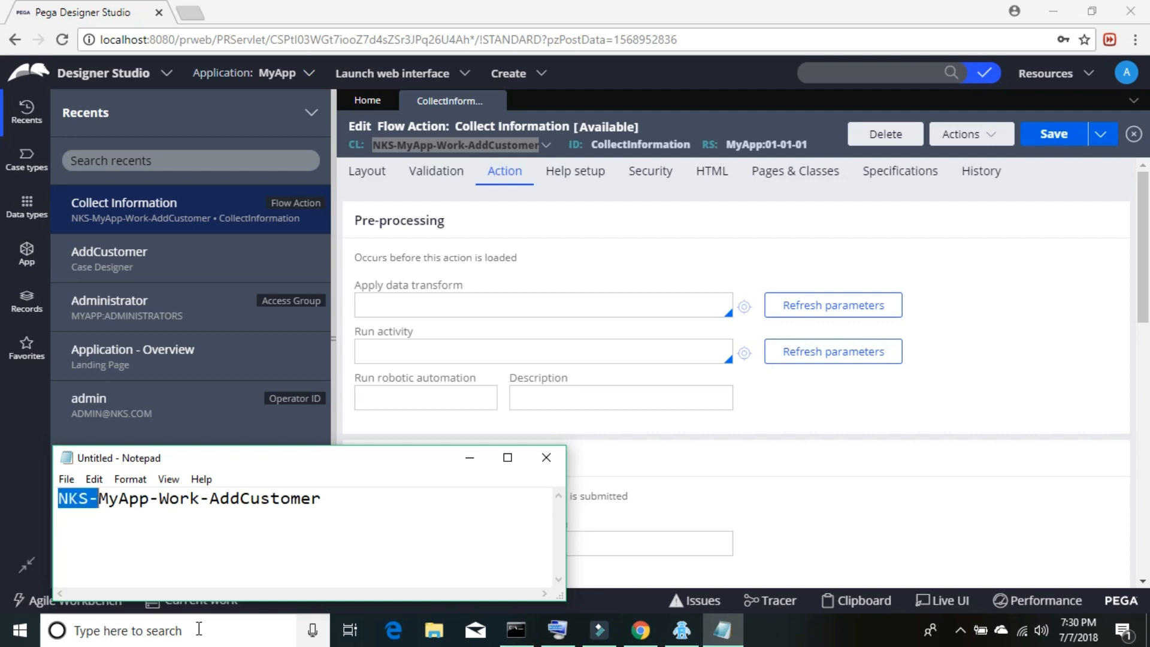
key(shift+End)
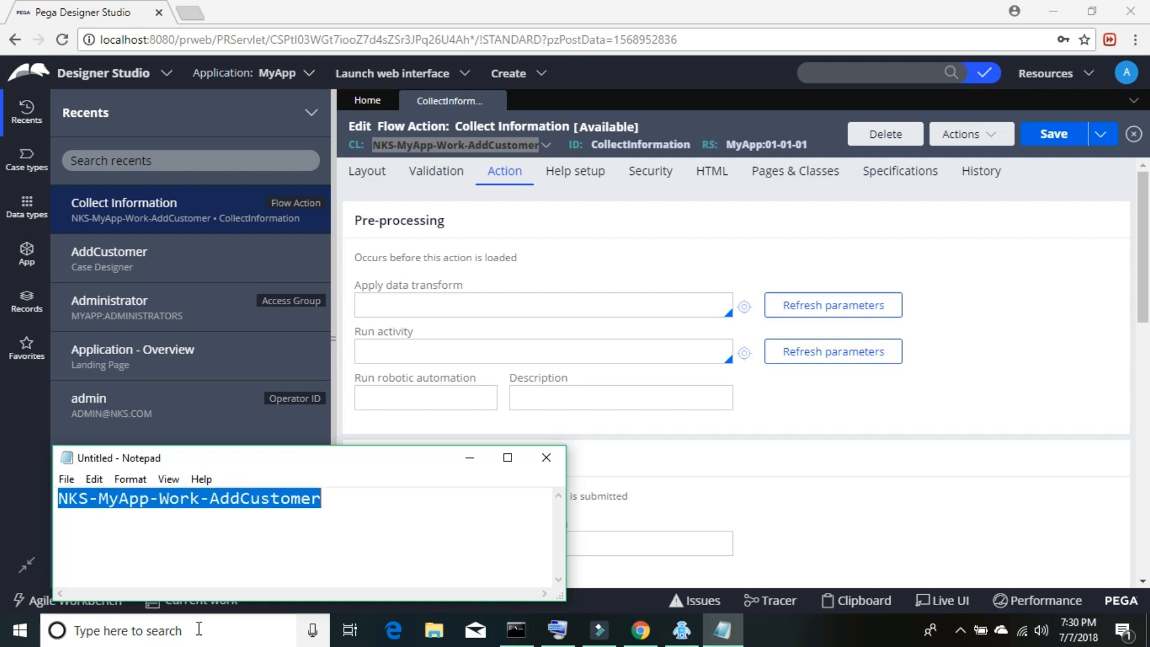
- Paste NKS-MyApp-Work-AddCustomer into ClassName and open the Fields editor's Pega Server Connectivity prompt
mouse_move(689, 608)
click(683, 570)
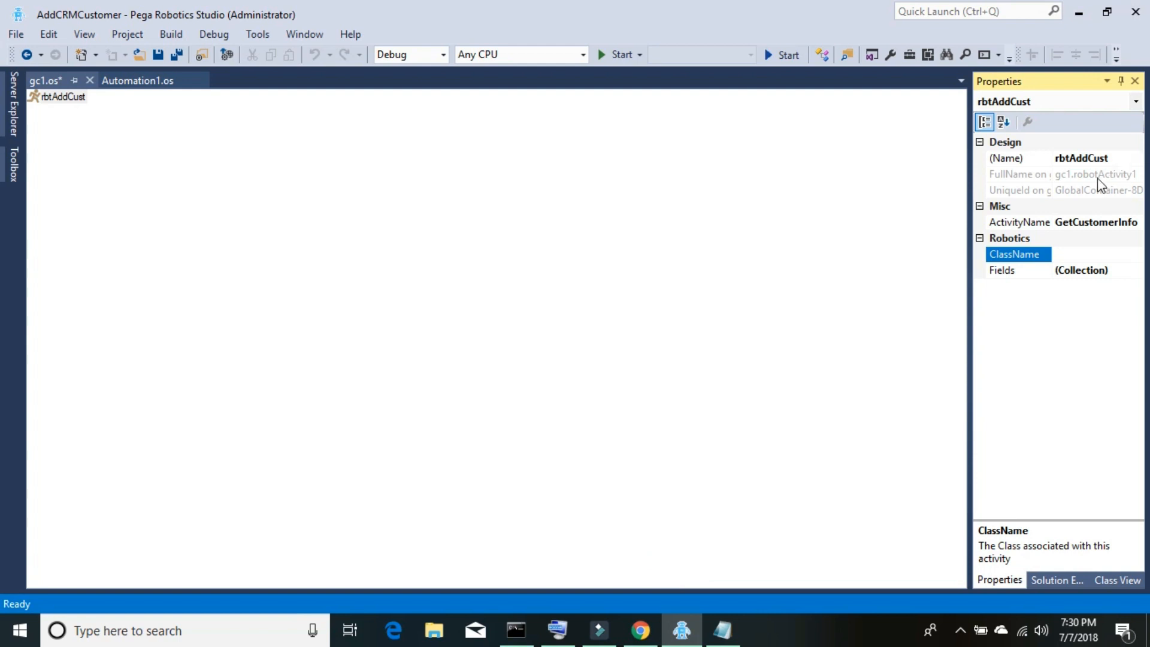
click(1097, 256)
text(Work-AddCustomer)
click(1117, 273)
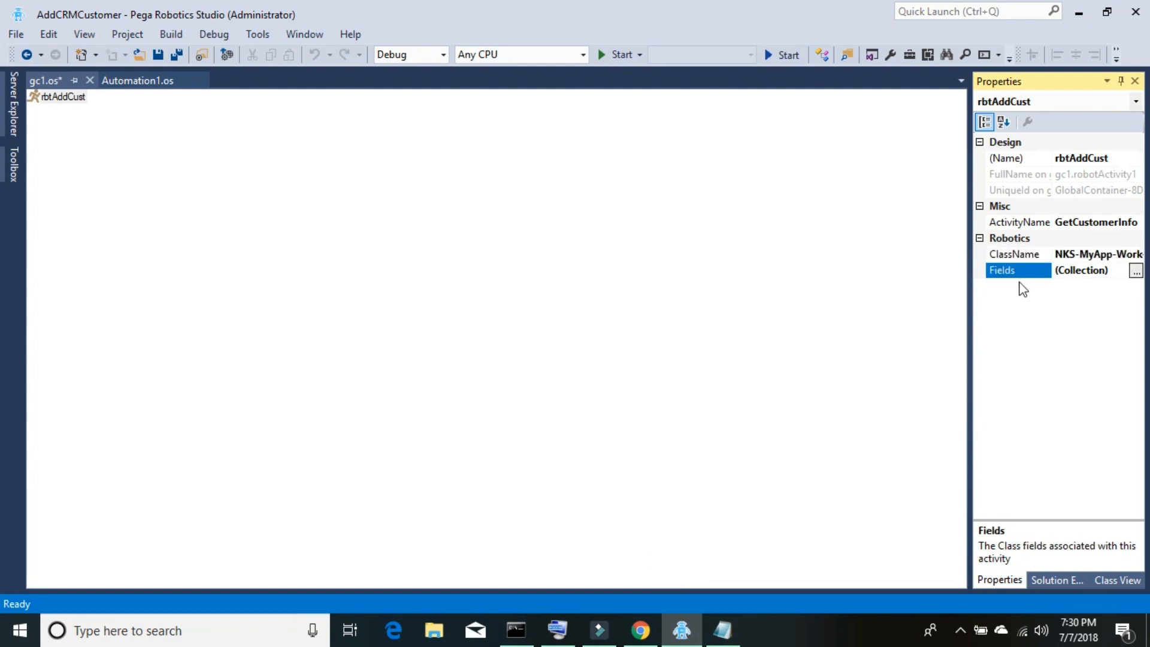
click(1136, 270)
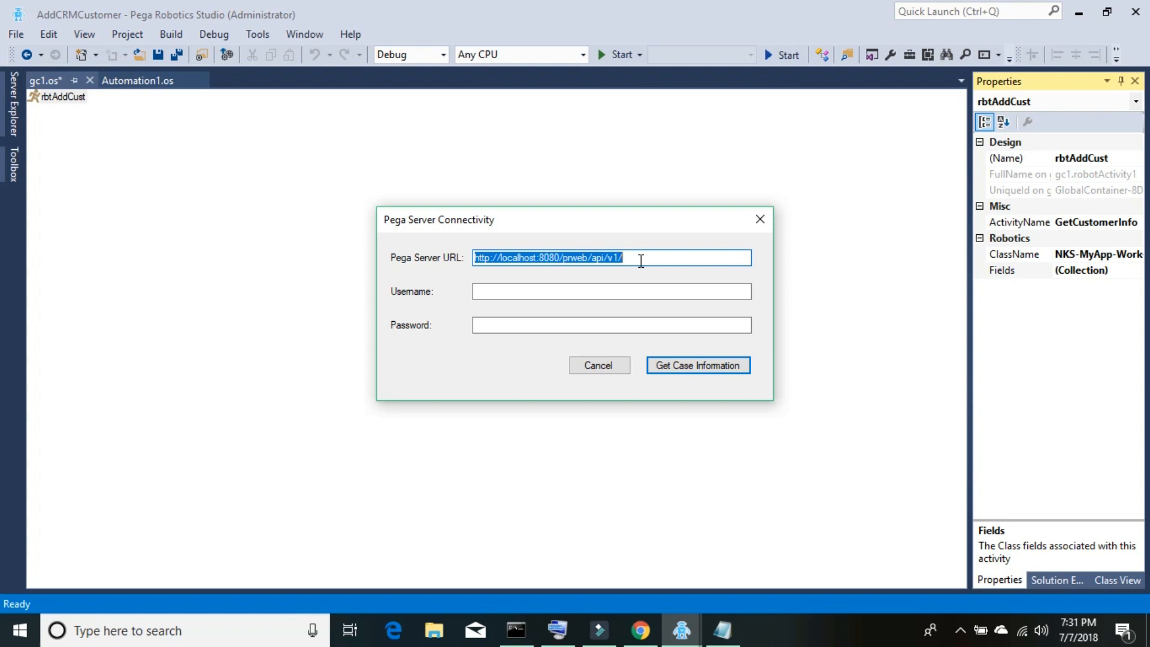
- Enter the administrator's e-mail address as the Username, using the on-screen keyboard for the at sign
click(598, 290)
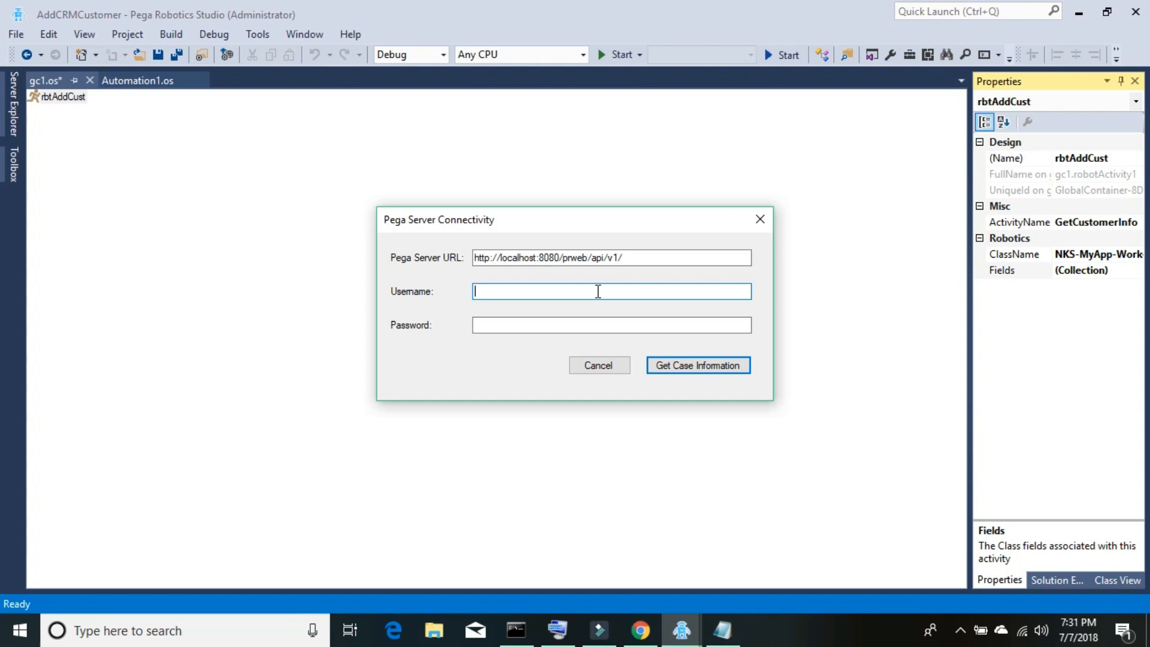
click(557, 630)
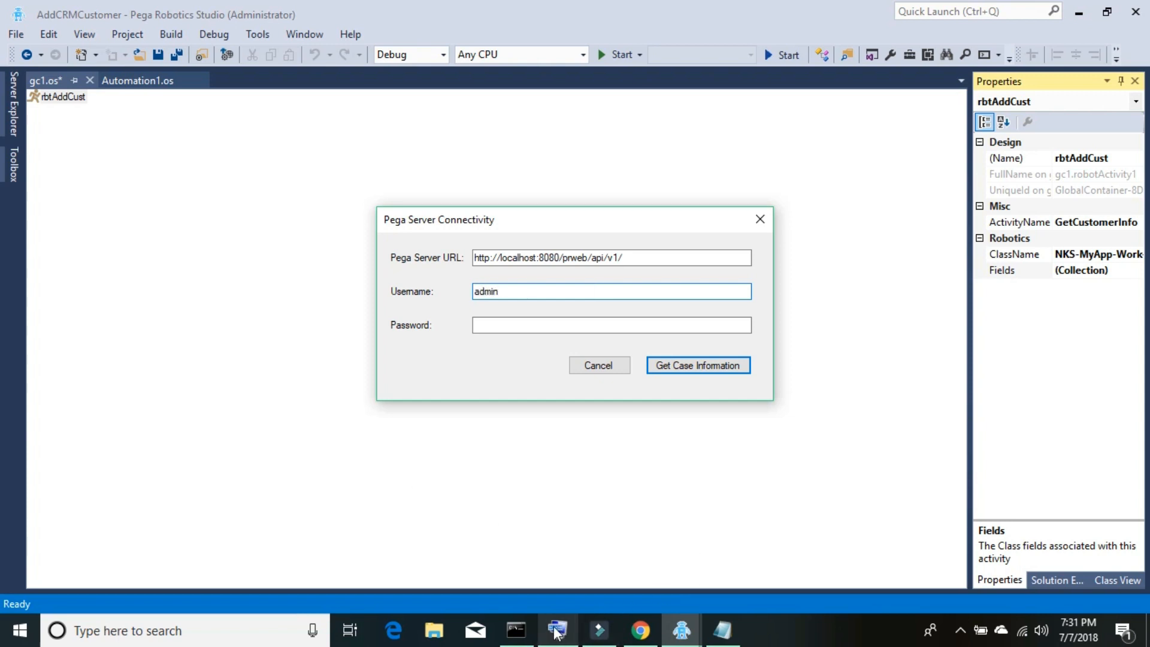
click(591, 294)
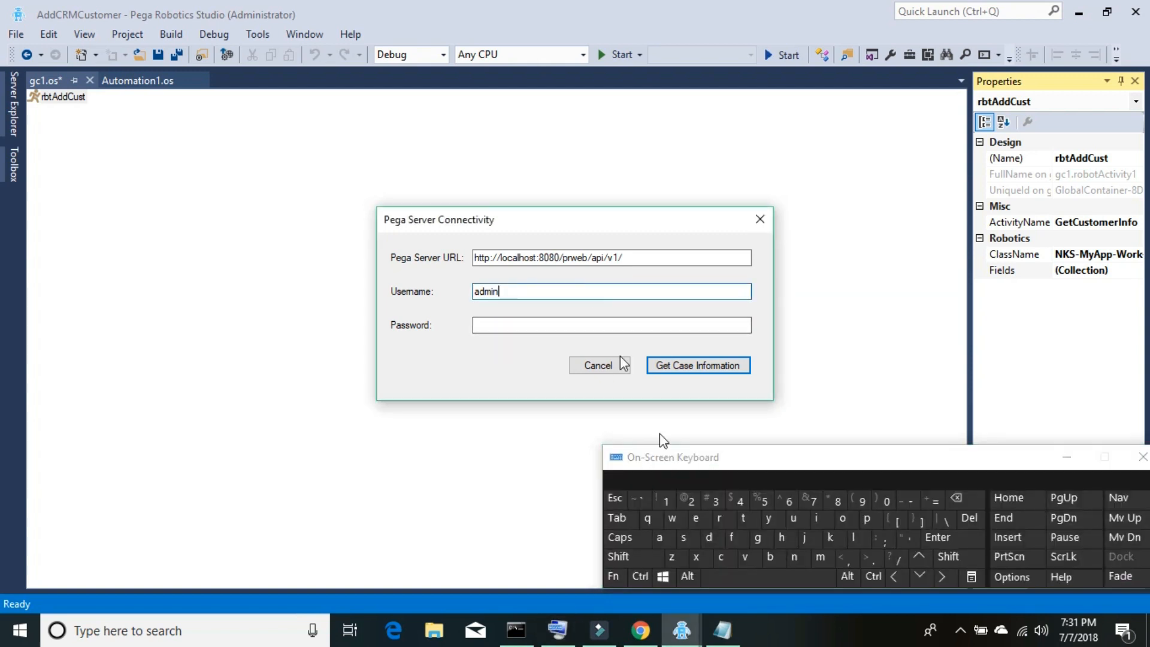
click(648, 555)
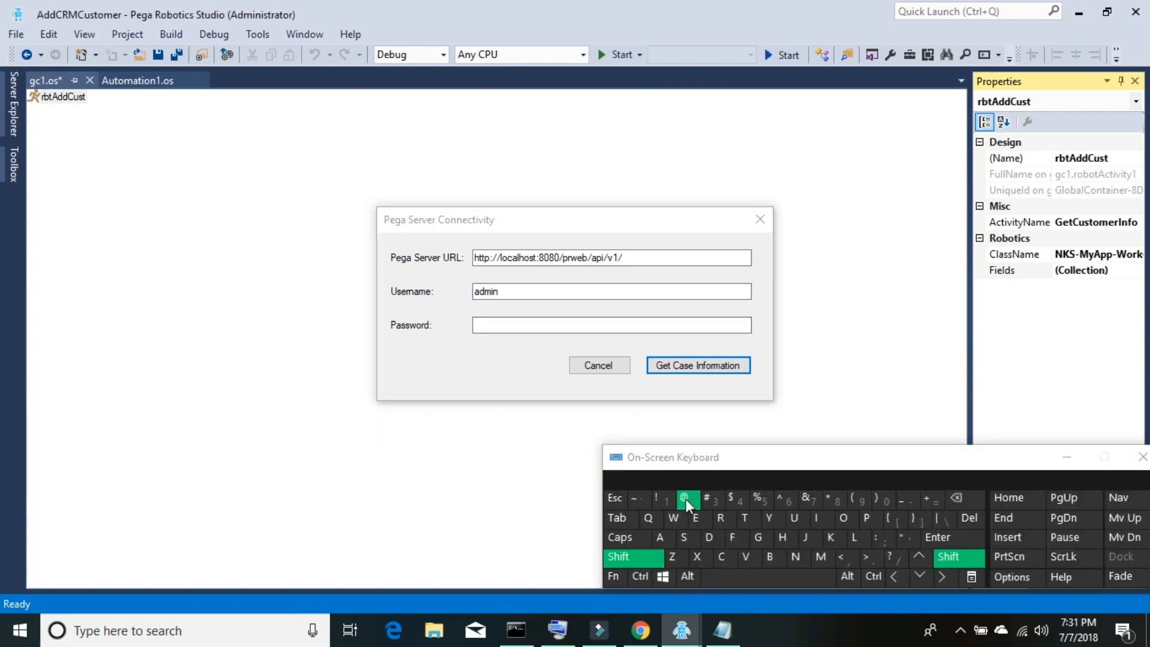
click(686, 499)
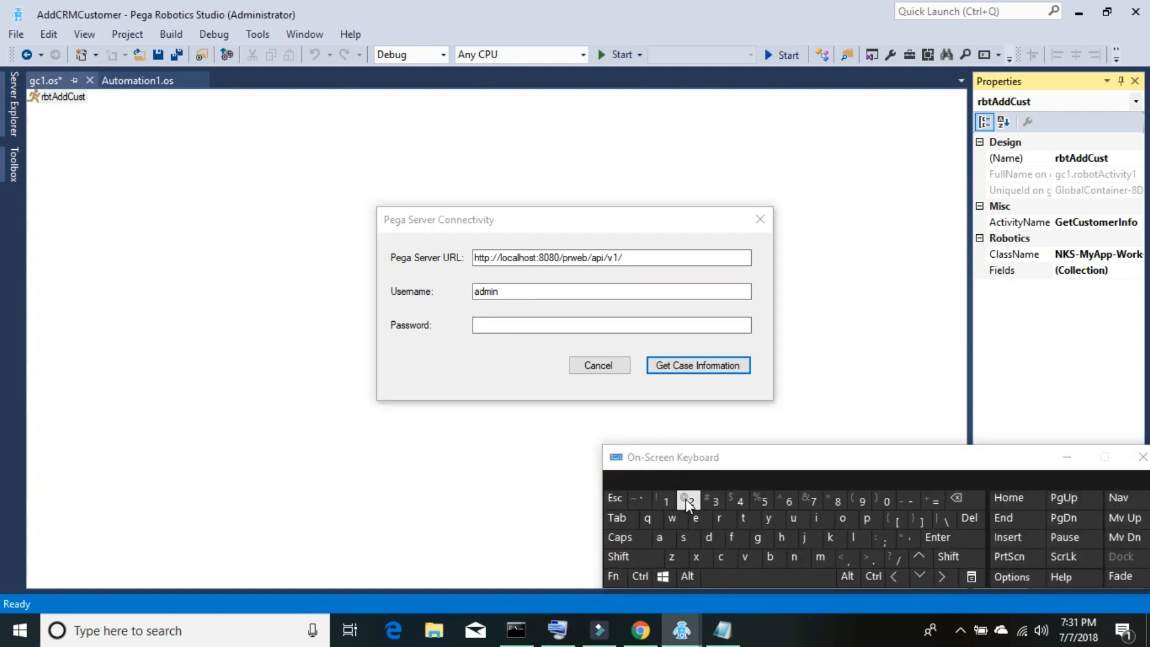
click(570, 291)
click(623, 556)
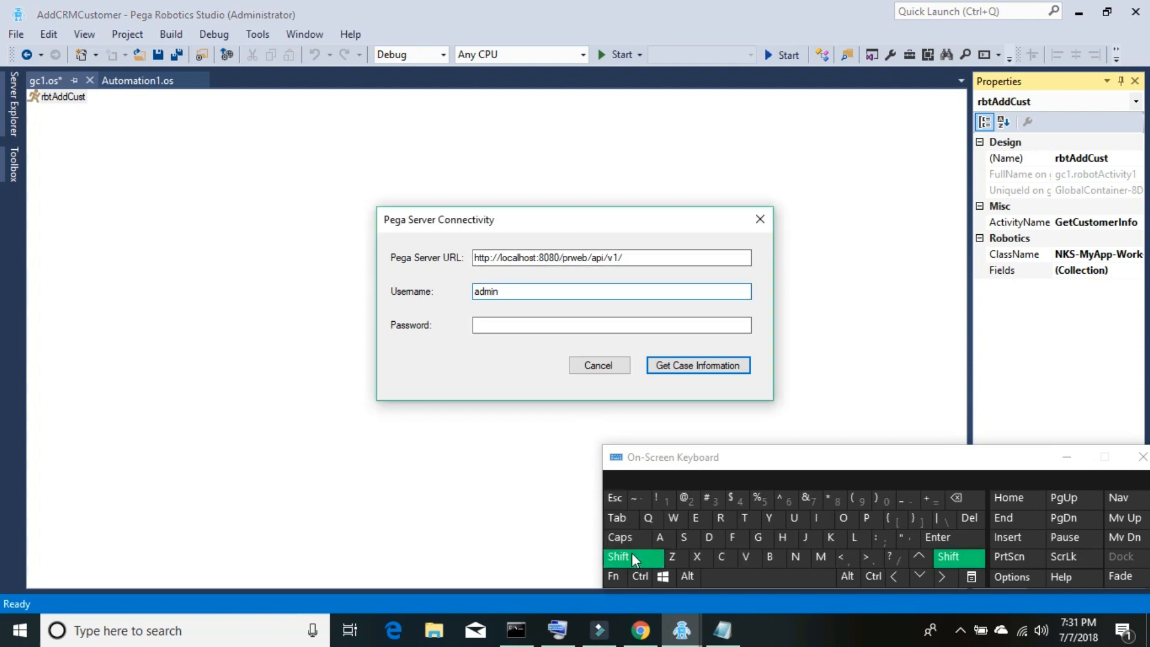
click(687, 499)
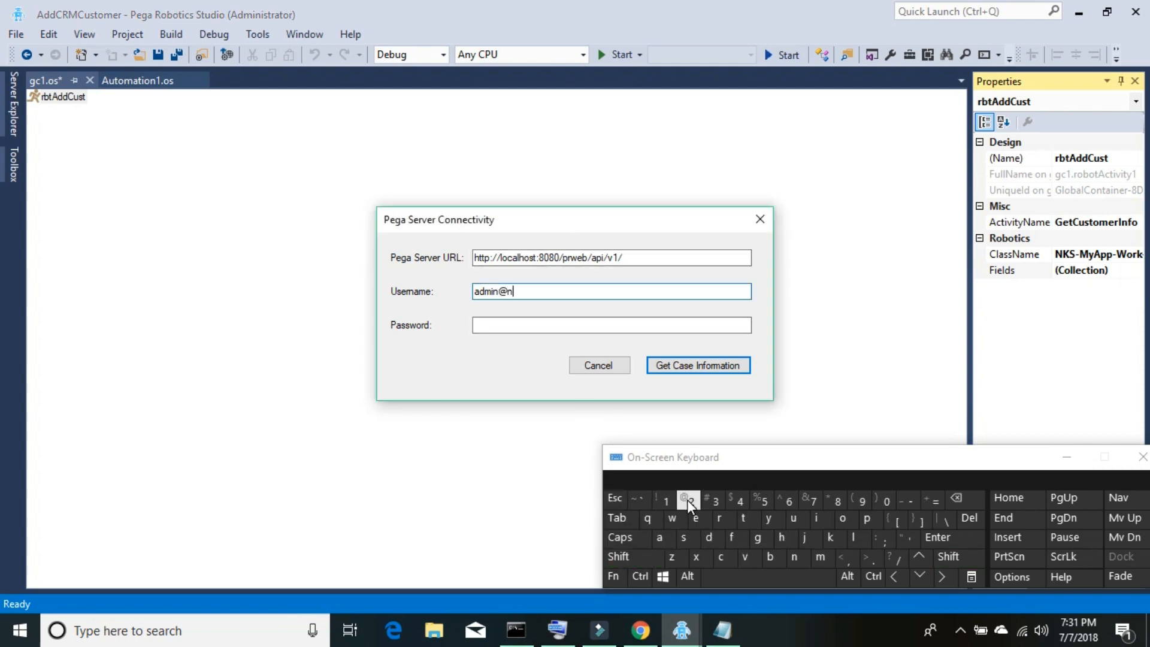
- Type the account password and request case information, which fails with 'Error receiving data from Pega'
click(657, 324)
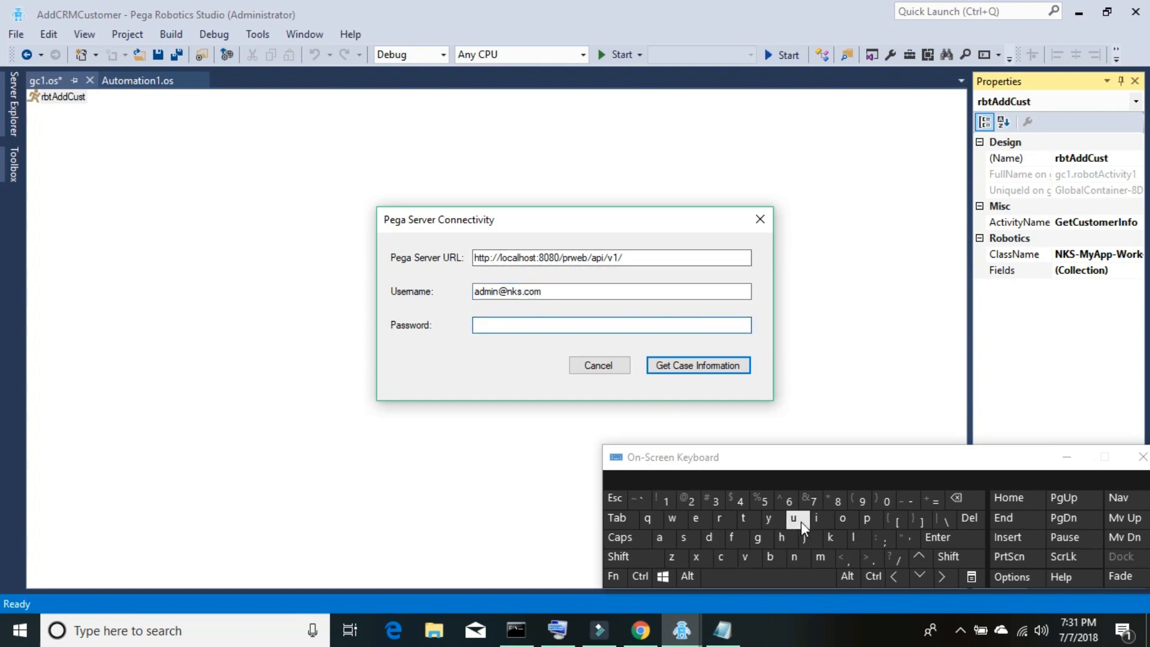
click(747, 519)
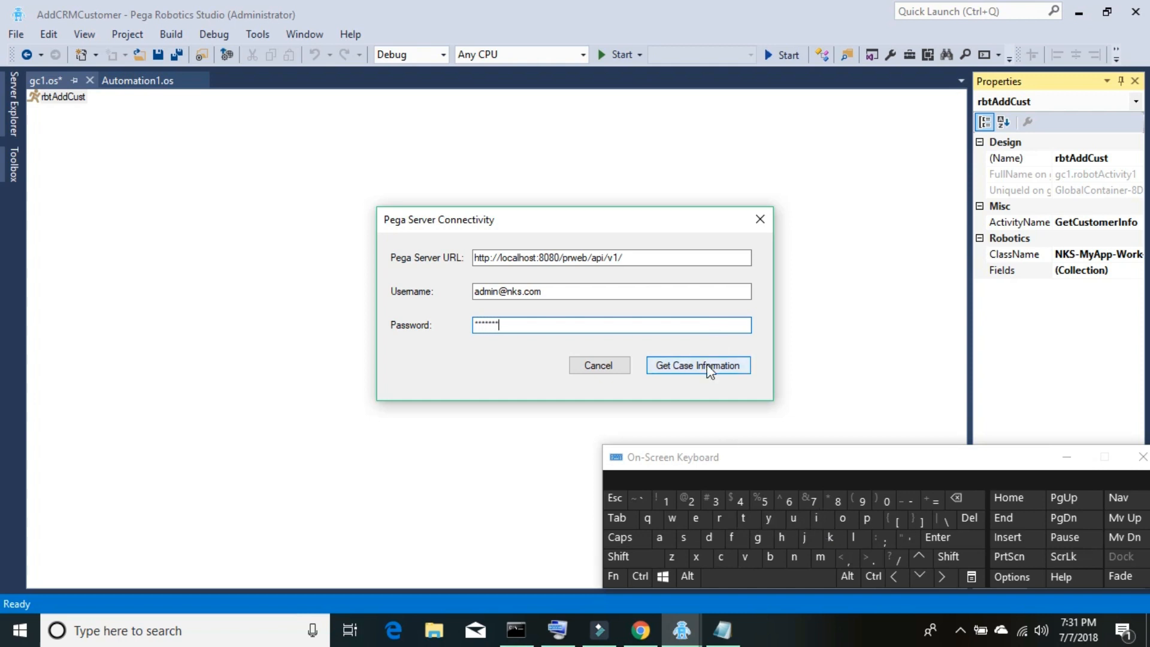
click(709, 370)
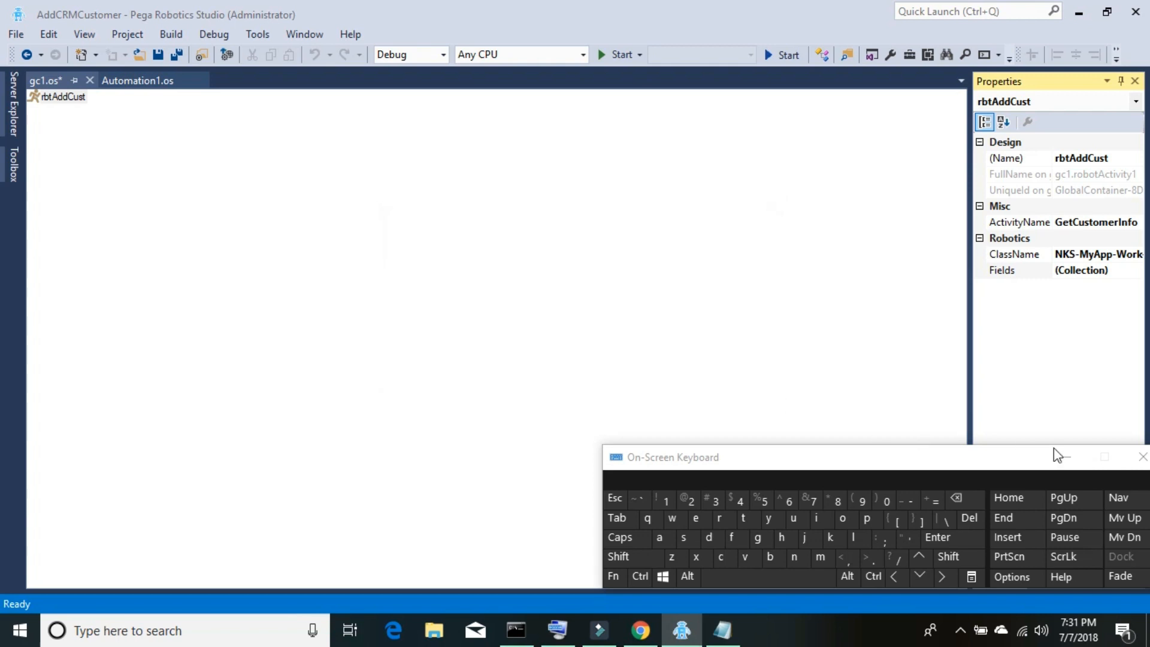
click(1065, 460)
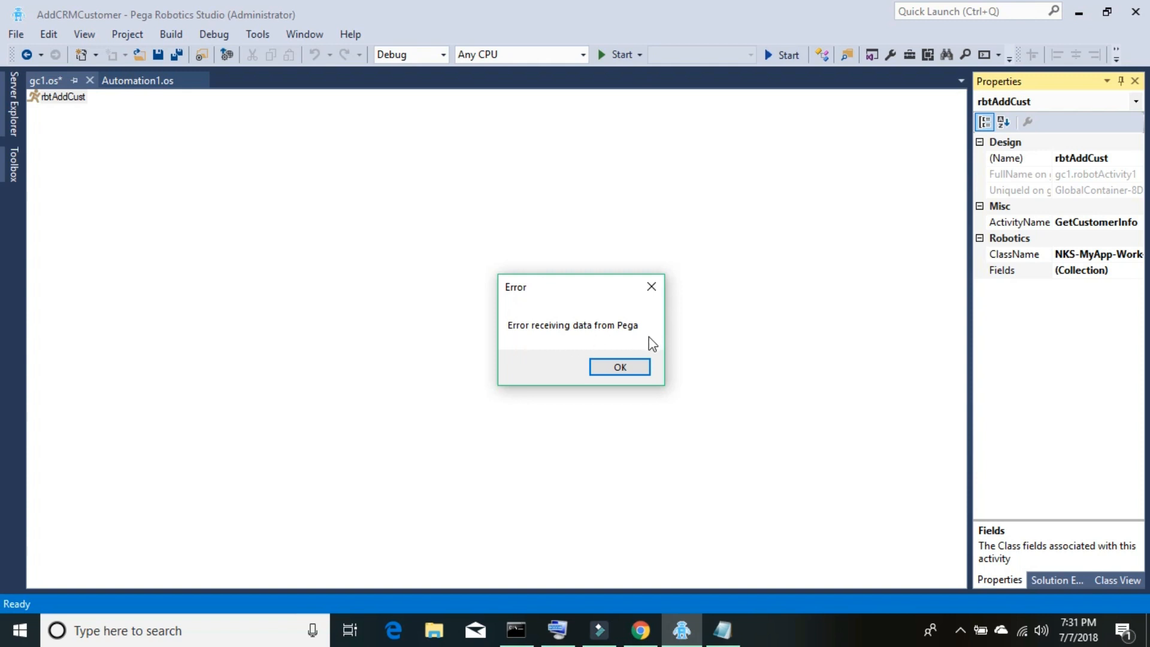
click(640, 632)
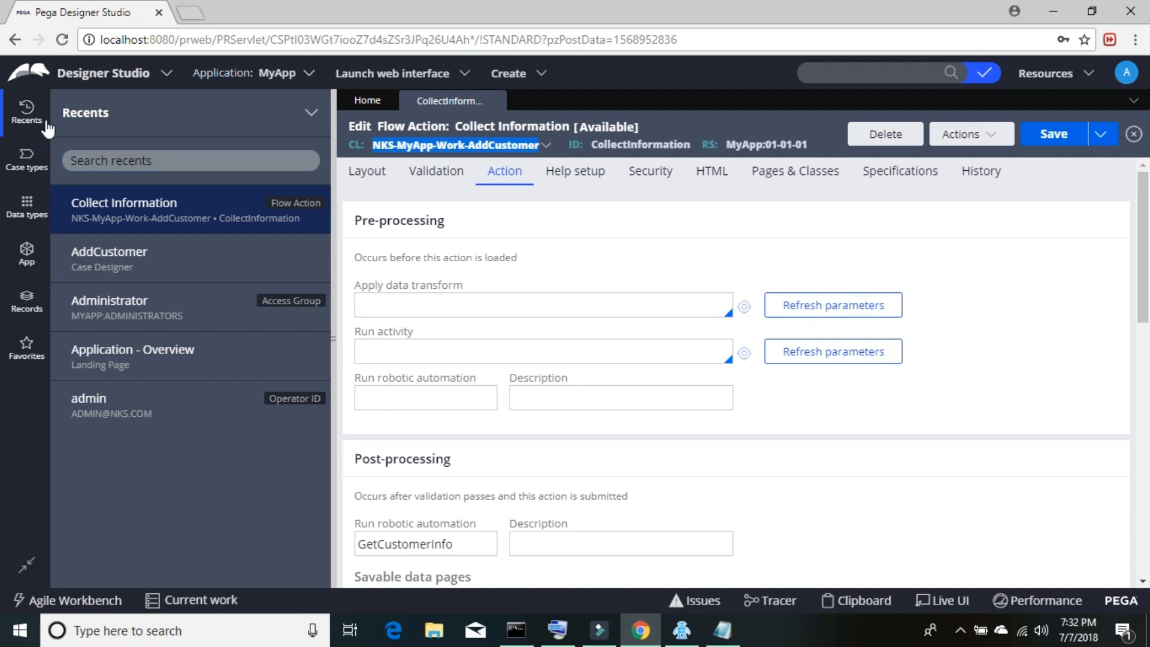
- Browse Records > Integration-Resources > Service Package to list instances such as roboticsSSO and robotics
click(30, 307)
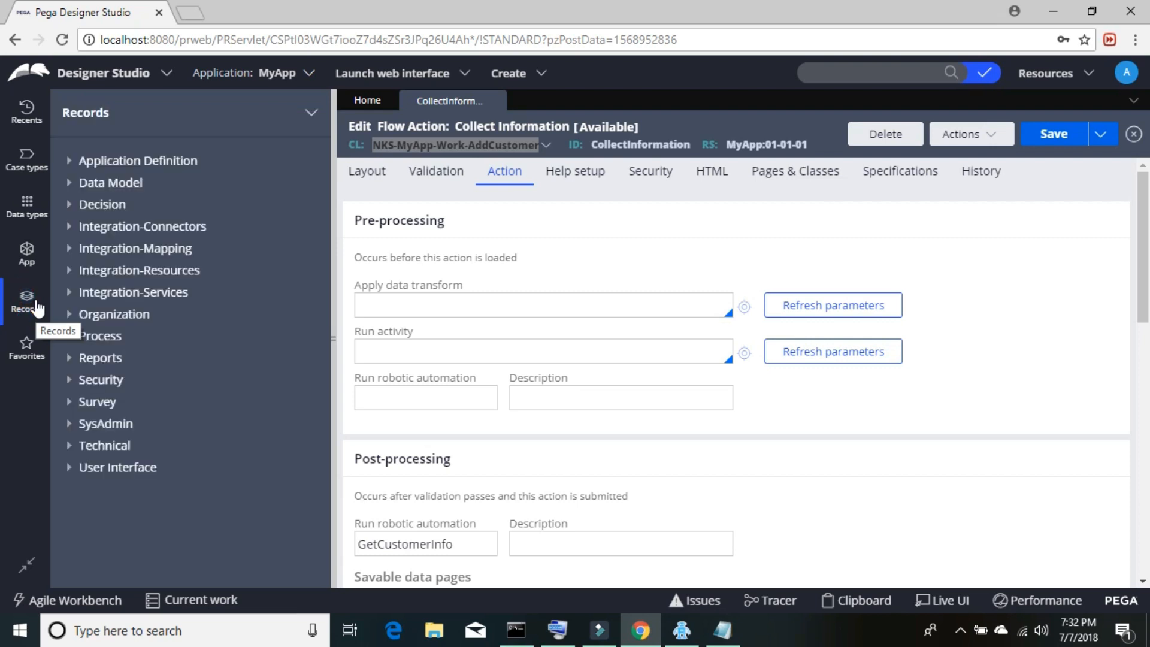
click(70, 271)
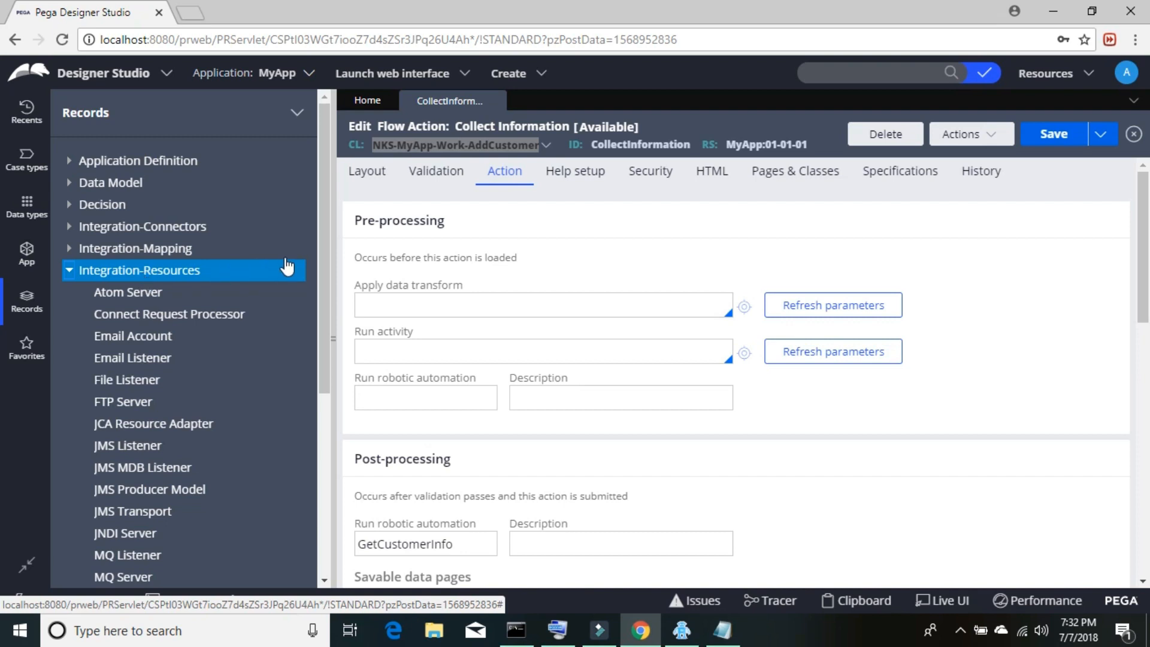
drag(328, 264, 319, 339)
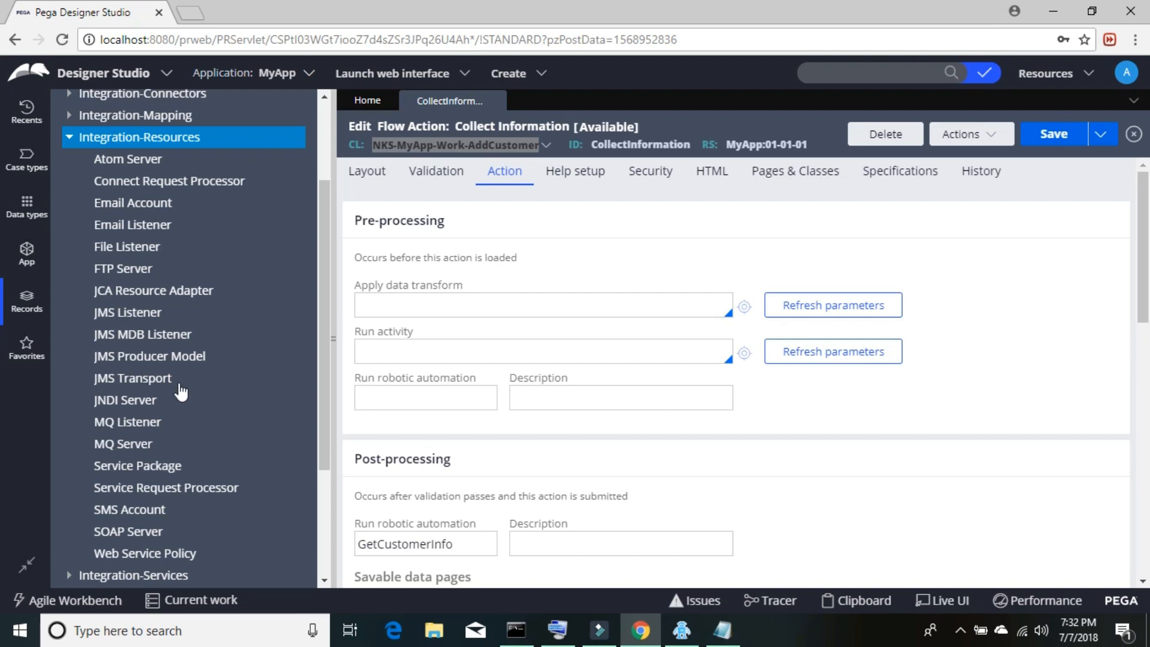
click(146, 470)
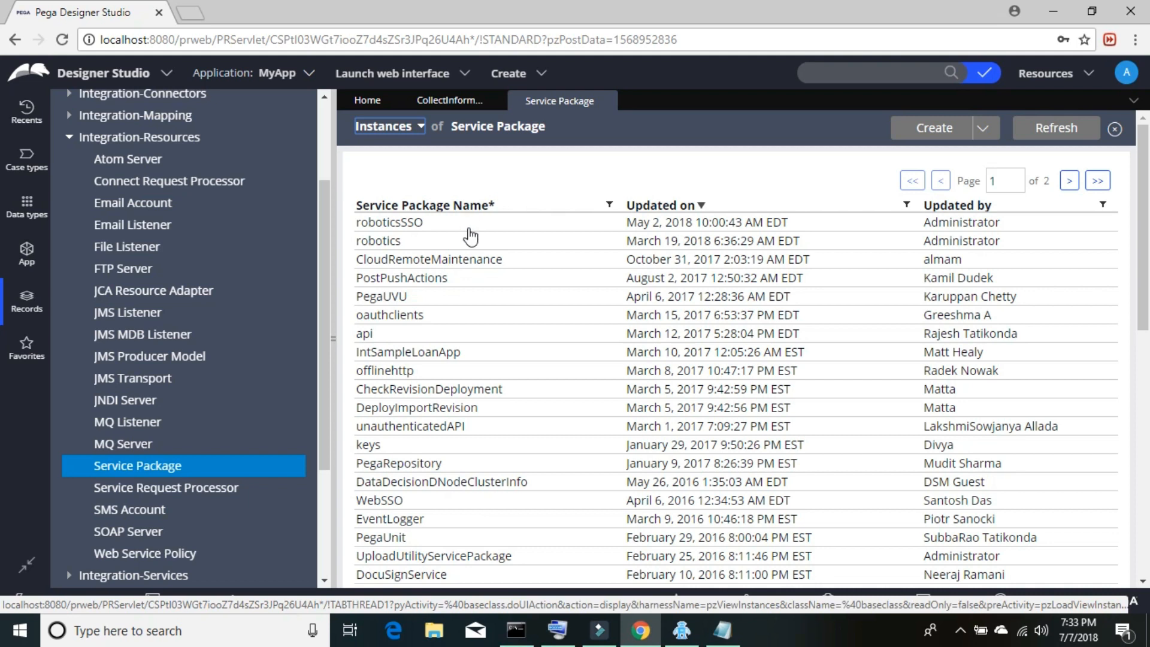
- Uncheck 'Require TLS/SSL for REST services in this package' in the api service package and save it
click(367, 334)
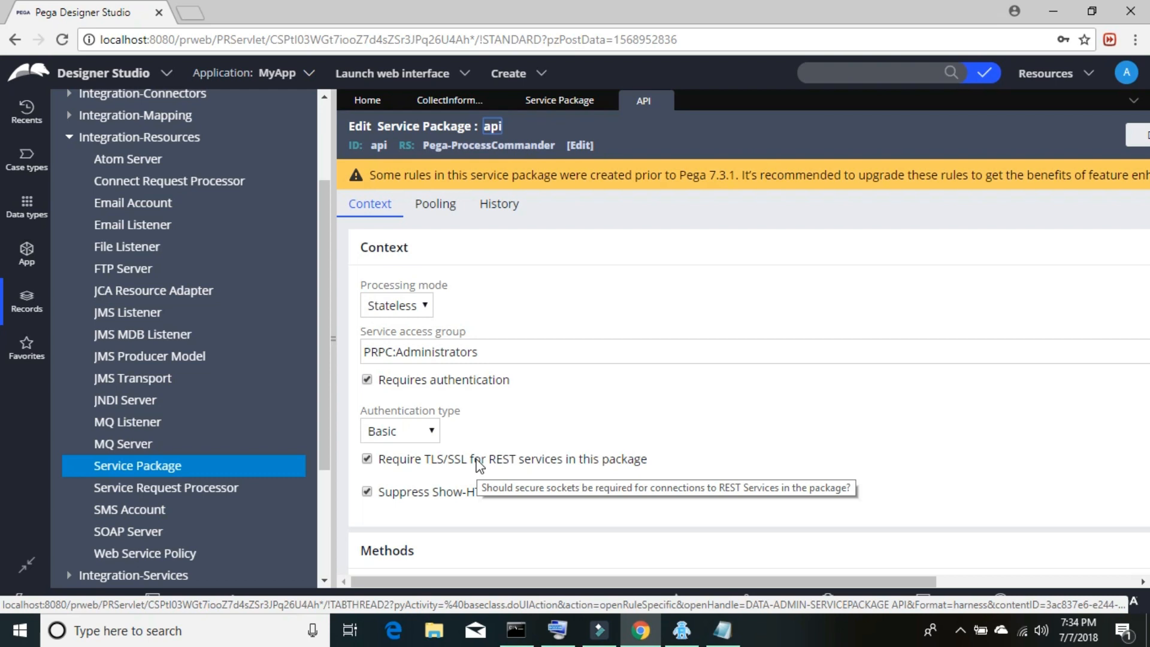
click(367, 460)
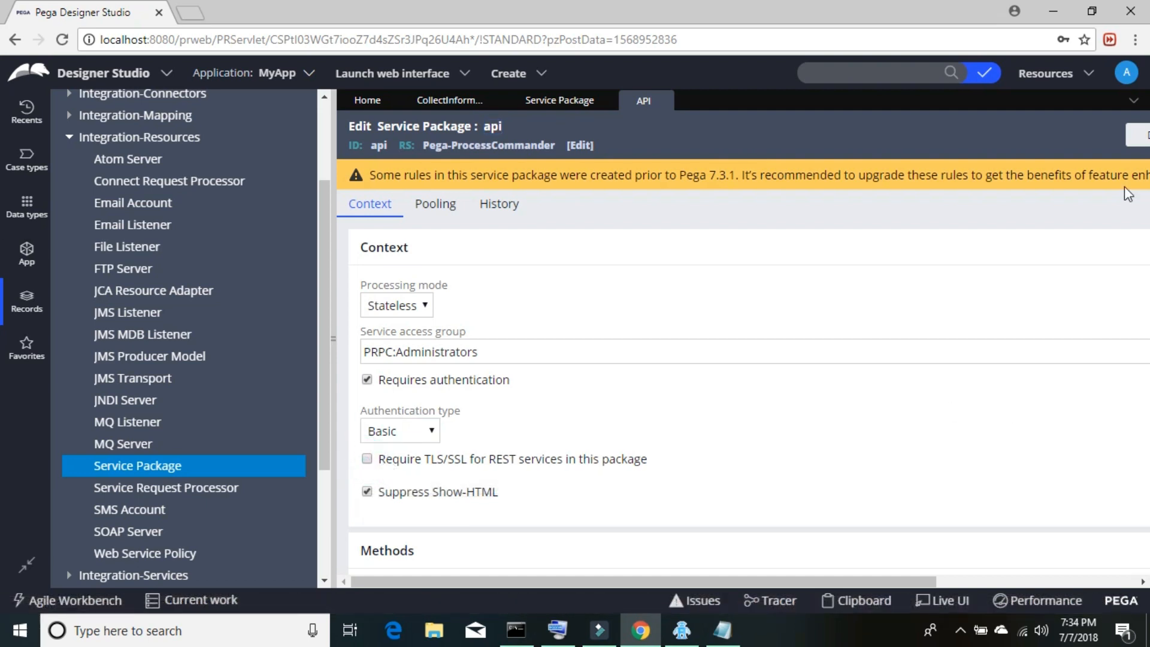
drag(922, 579, 1131, 572)
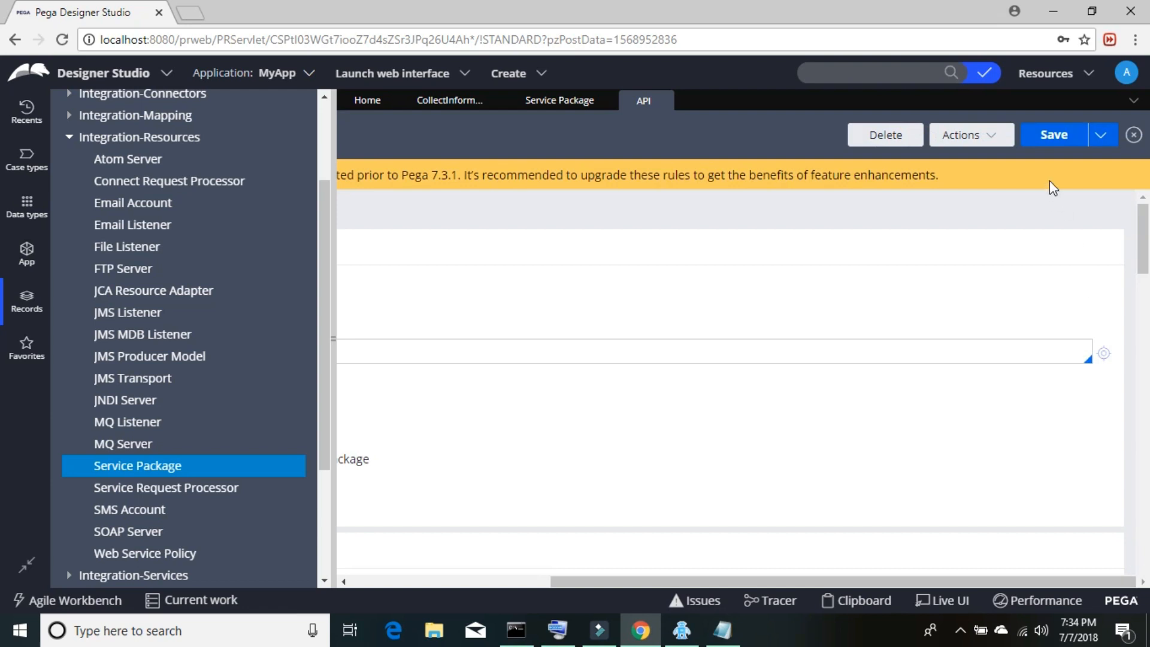
click(1051, 133)
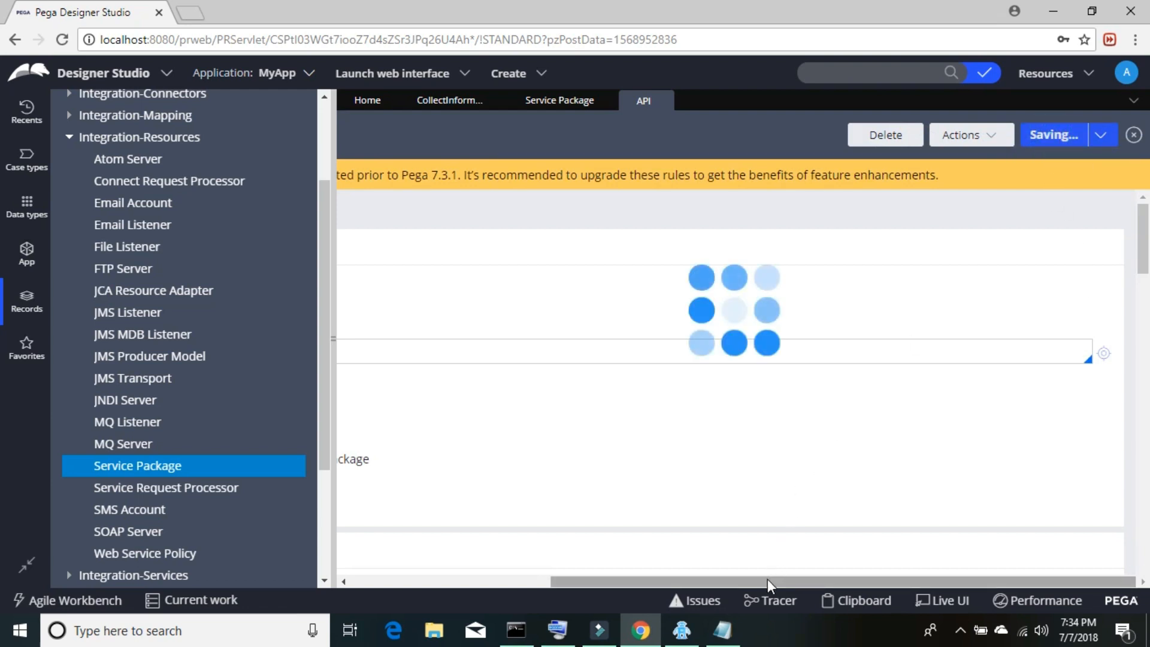
drag(767, 579, 512, 581)
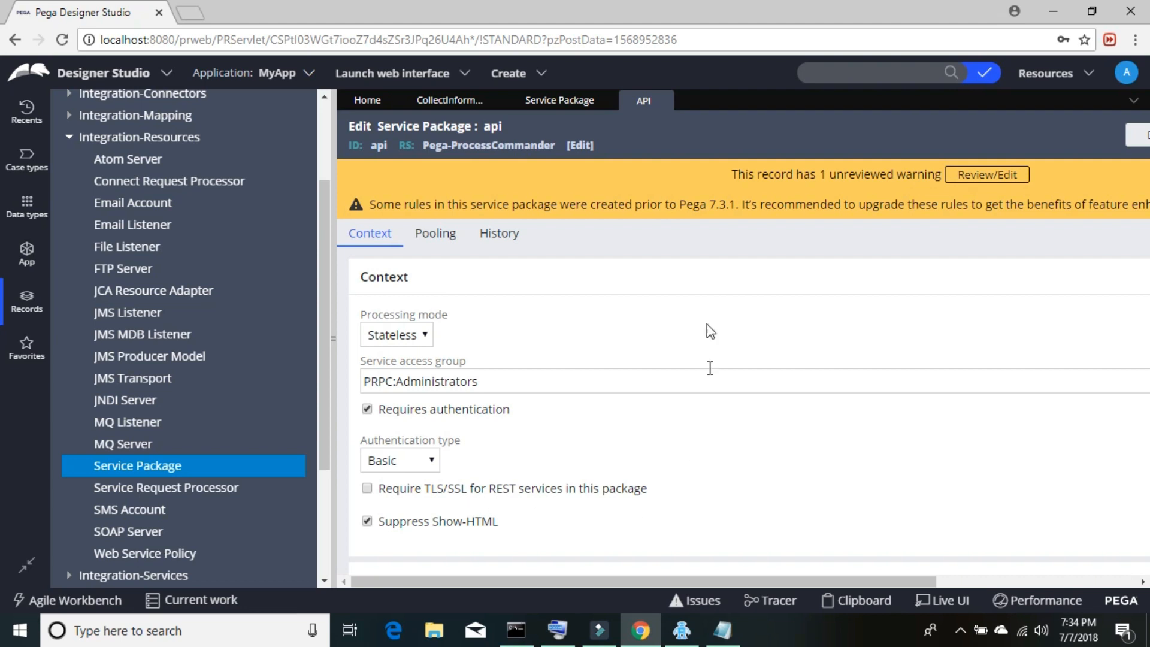
- Dismiss the Pega error and reopen the Fields selector, now listing AddCustomer fields like Address and City
click(1058, 1)
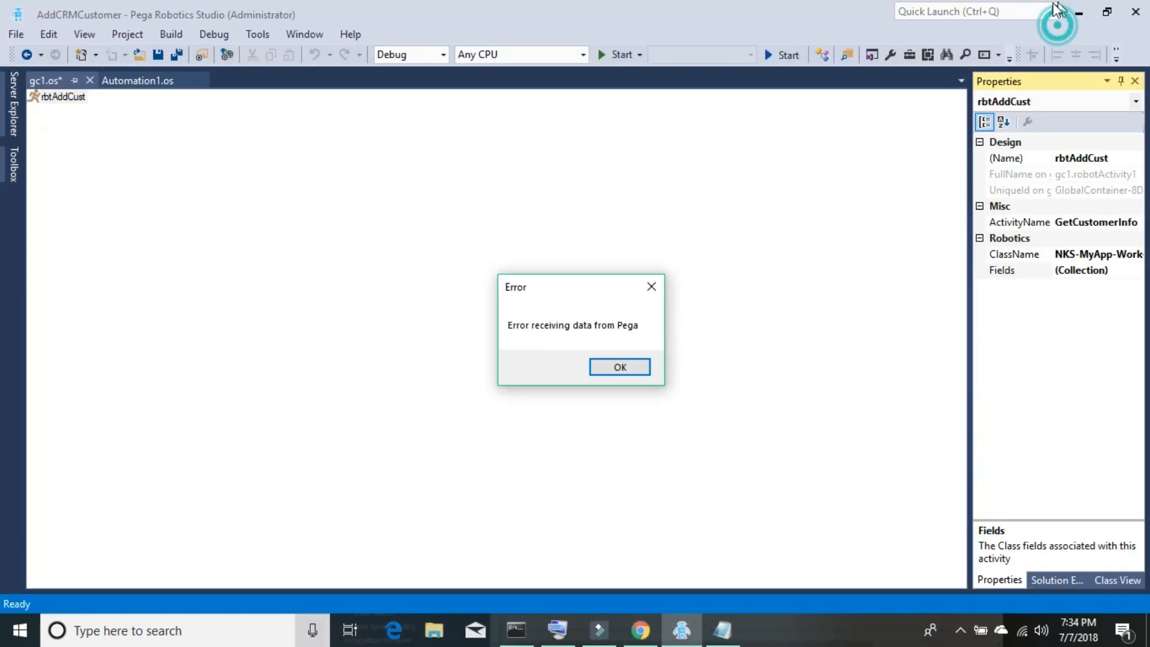
click(621, 366)
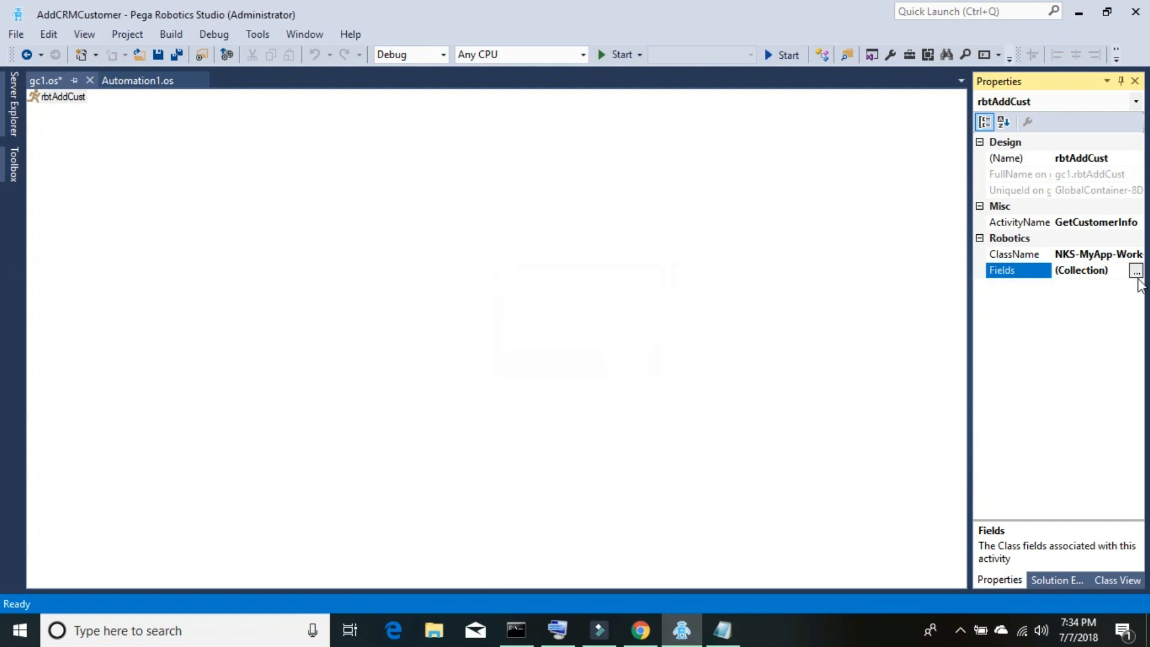
click(1135, 270)
click(709, 373)
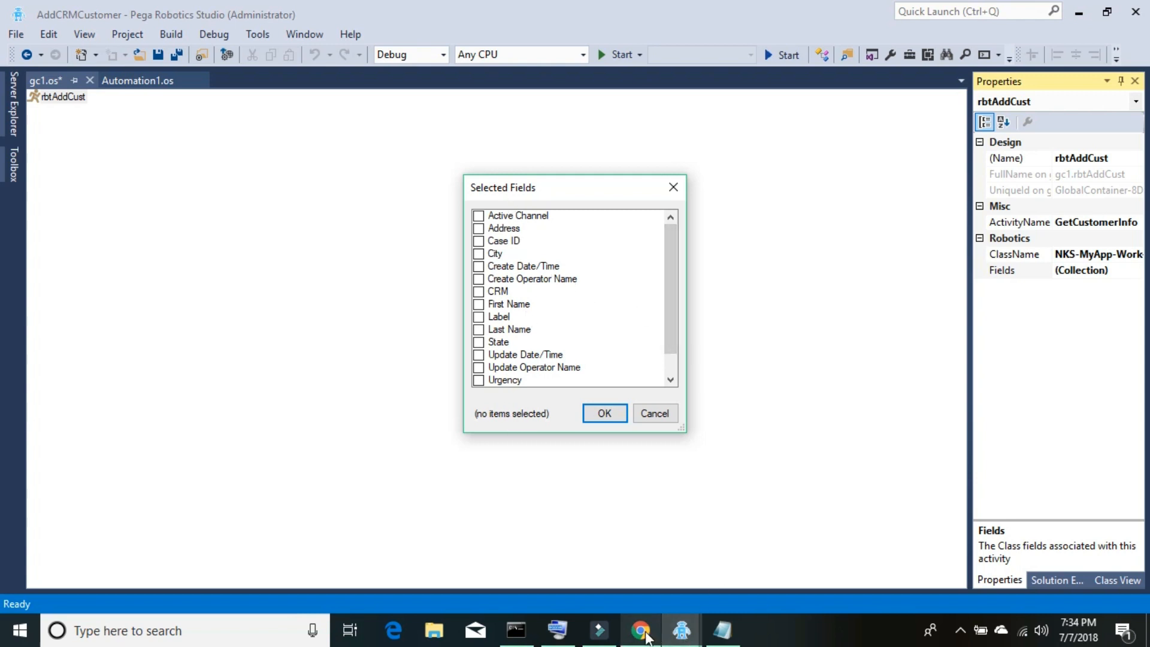
mouse_move(640, 630)
click(630, 578)
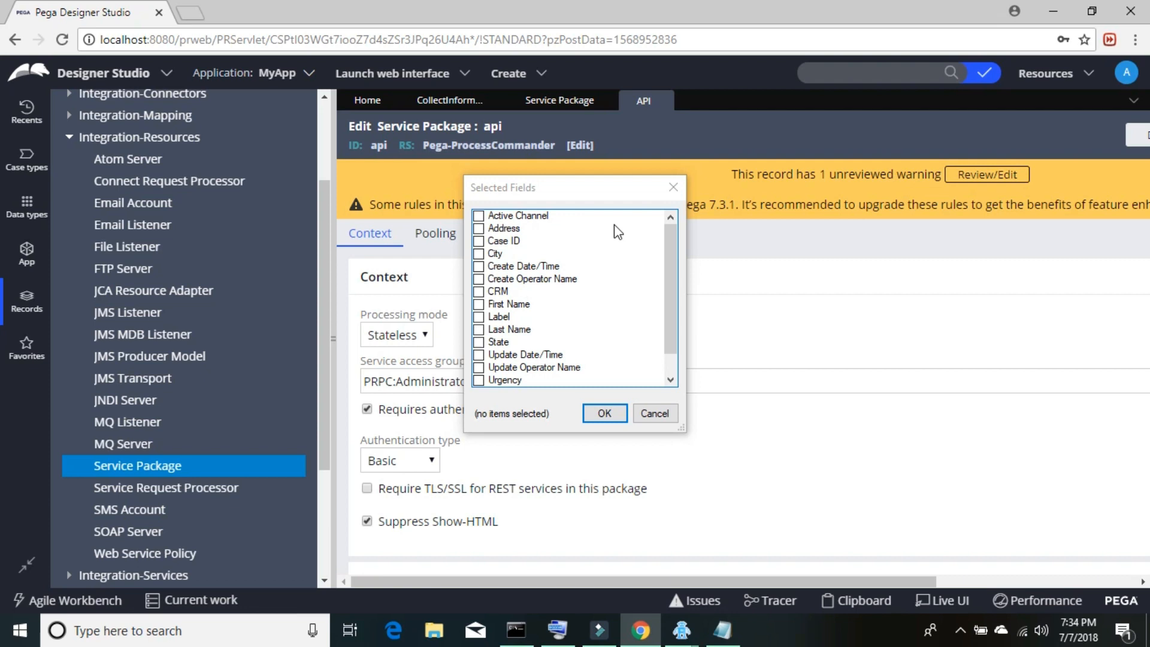
- Close the api, Service Package and CollectInformation tabs and open the AddCustomer case type
click(662, 102)
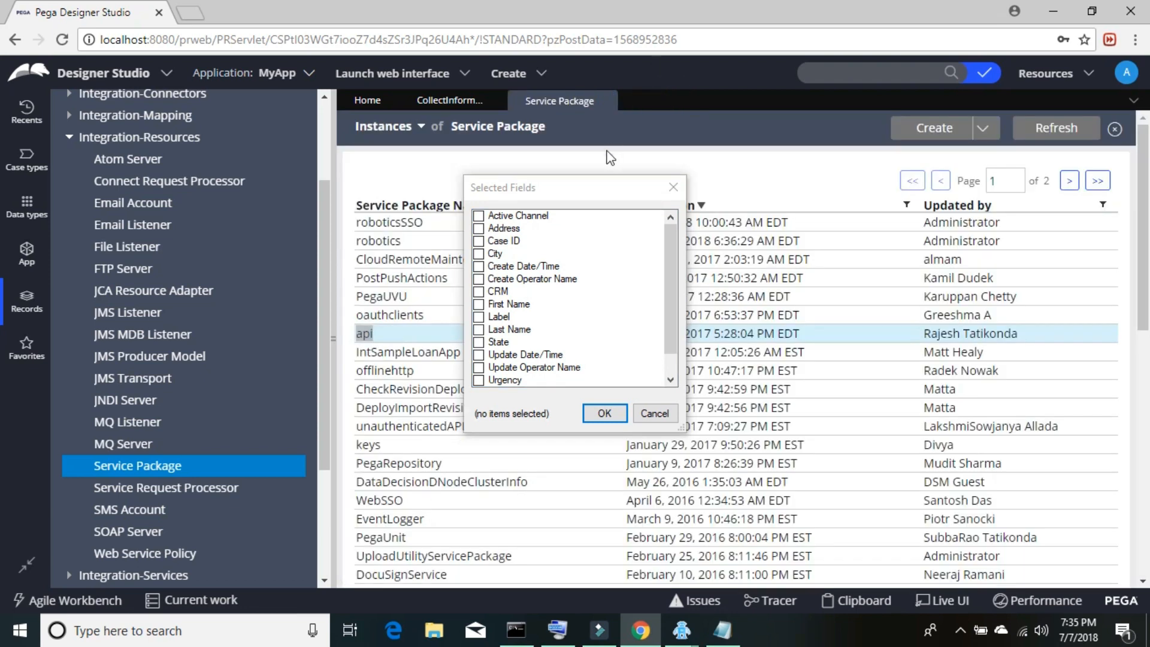
click(606, 103)
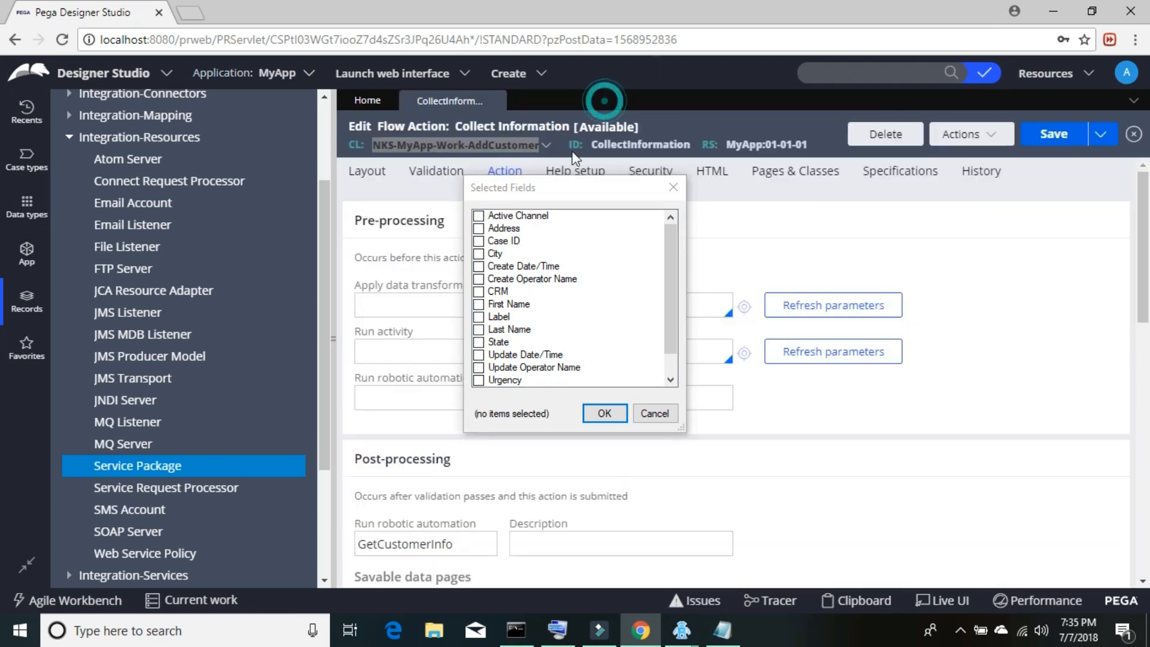
click(494, 102)
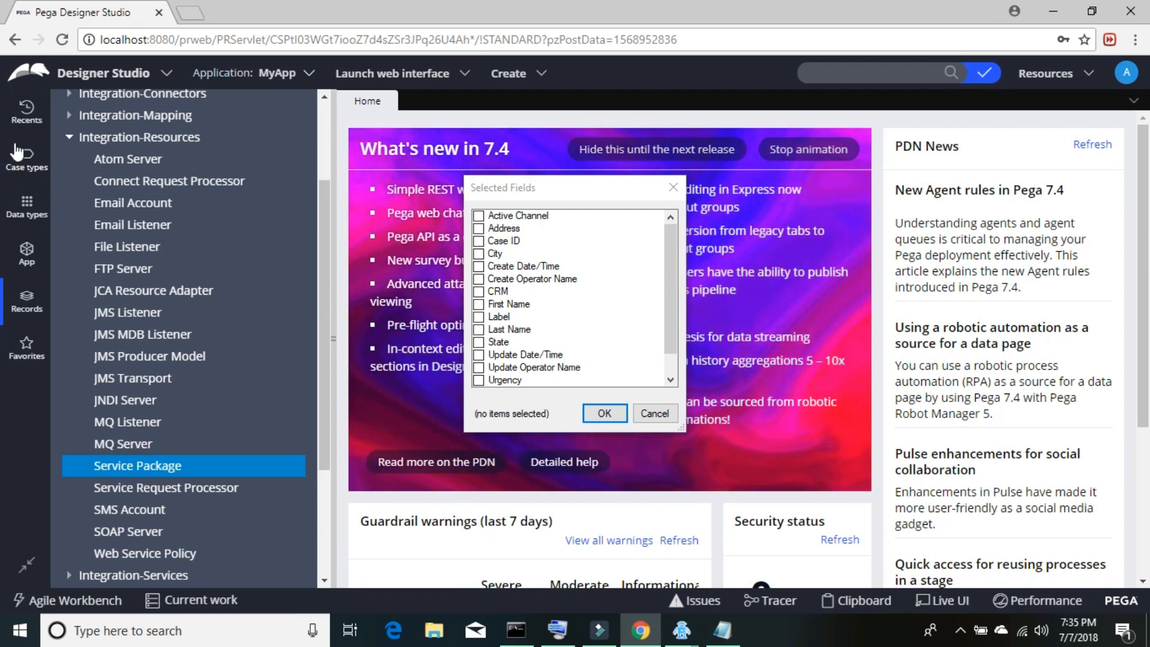
click(28, 129)
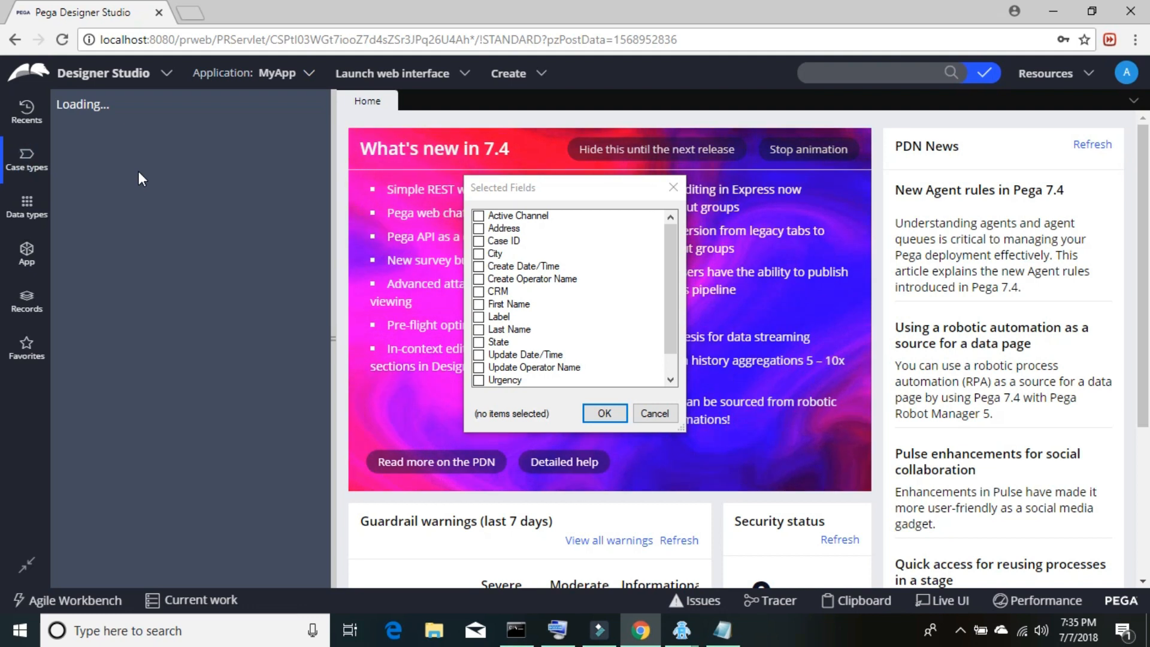
click(120, 203)
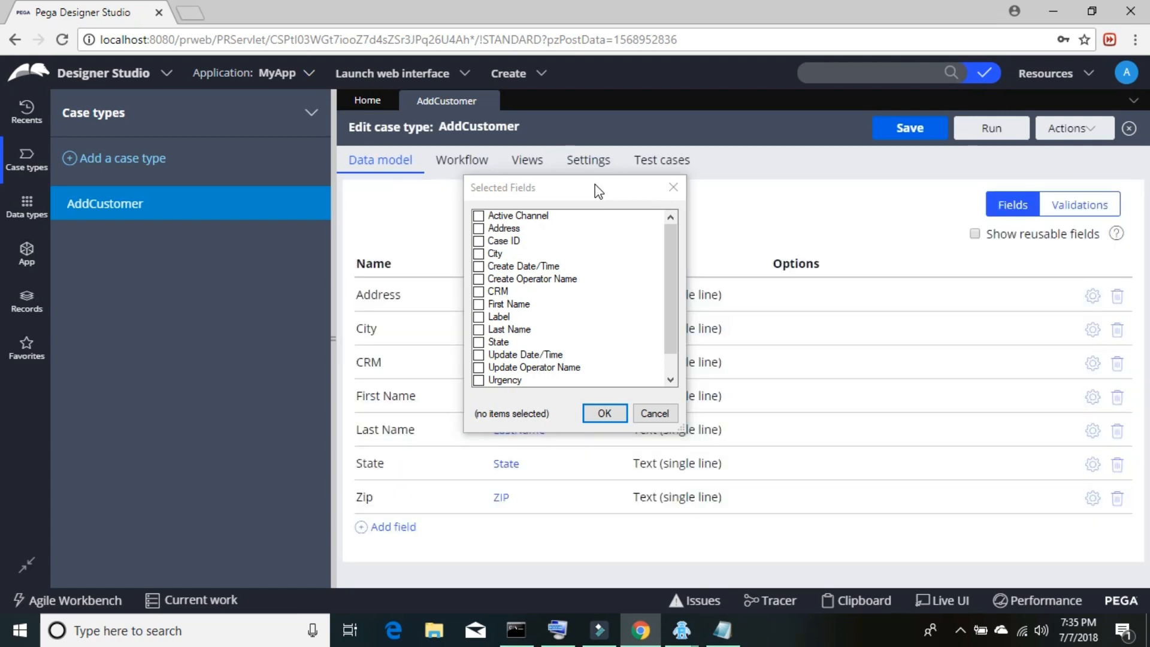
- Compare against the AddCustomer data model and tick Case ID in the Selected Fields list
drag(596, 189, 849, 175)
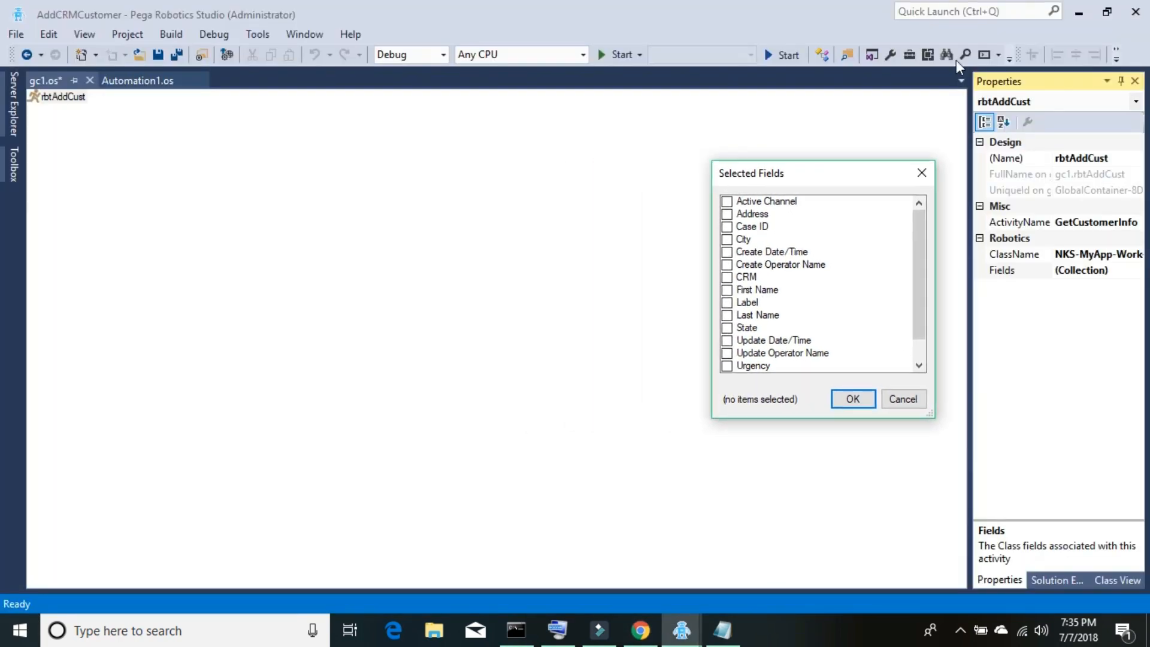
click(1078, 16)
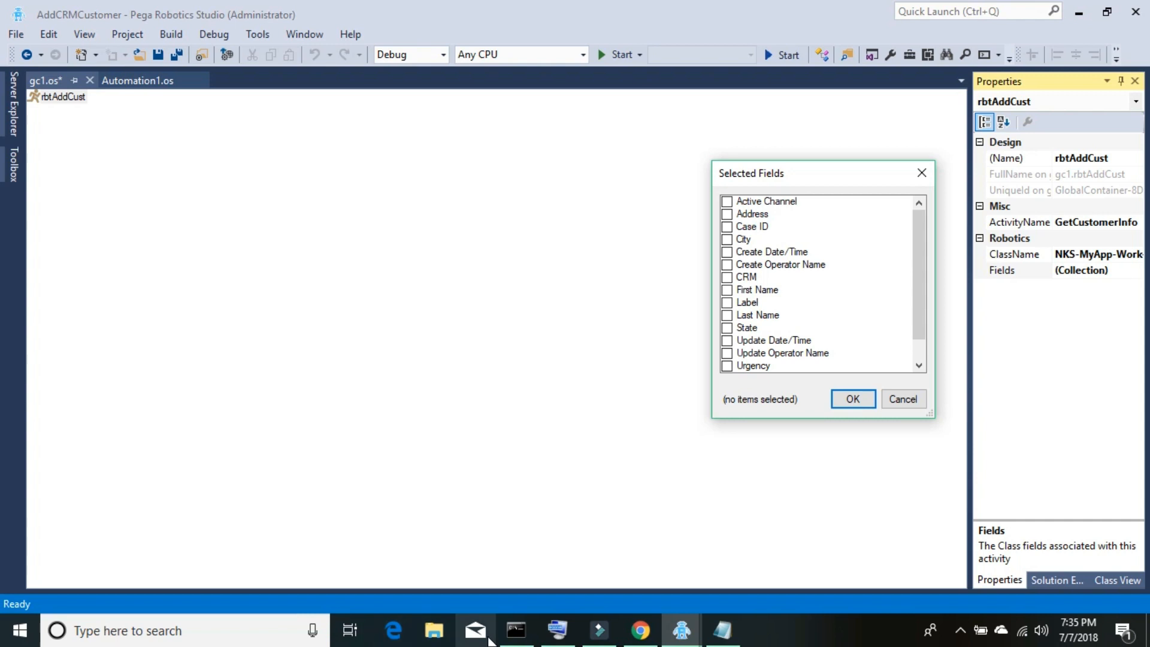
click(636, 634)
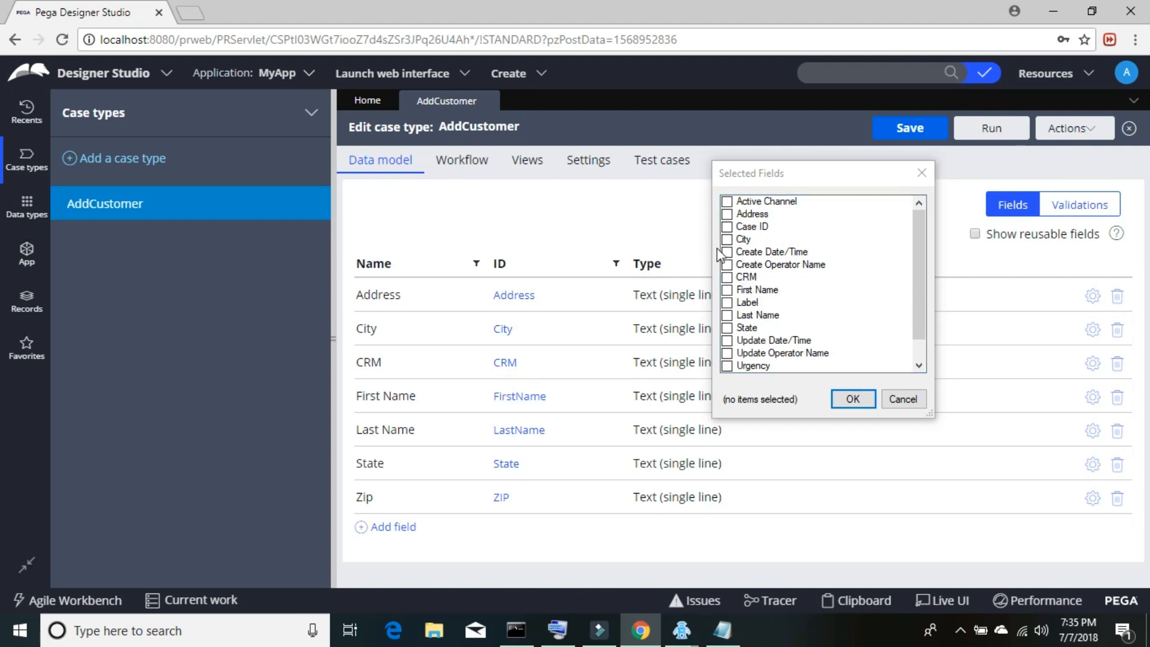
click(727, 227)
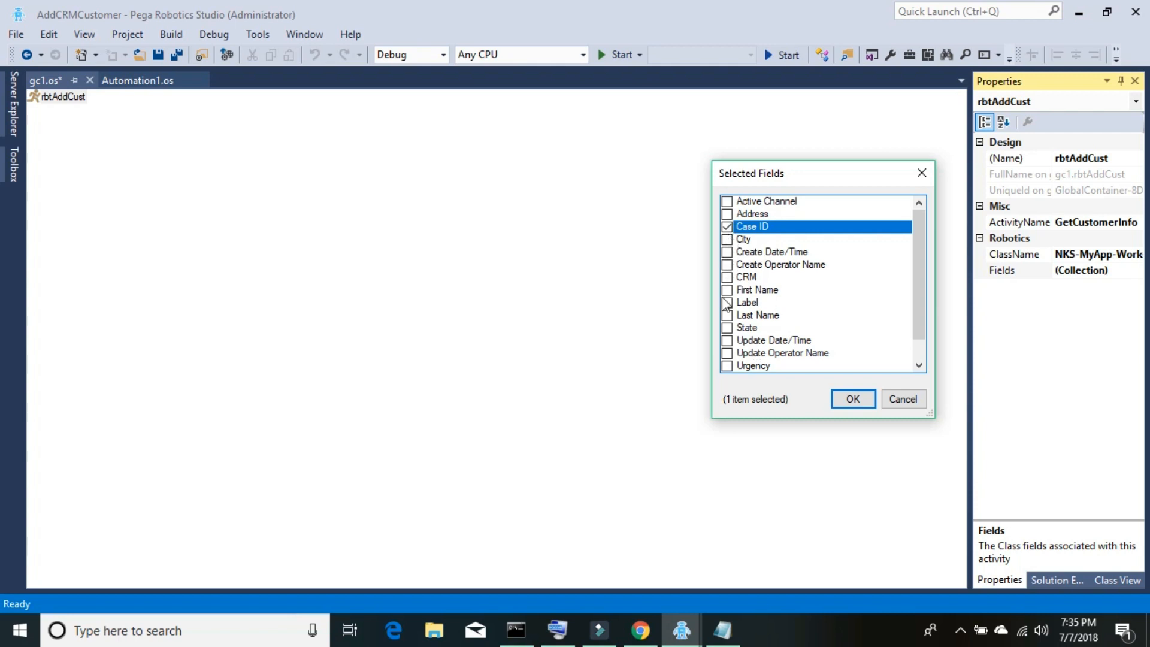
- Confirm Case ID as rbtAddCust's selected field and switch to the Automation1 automation
click(841, 400)
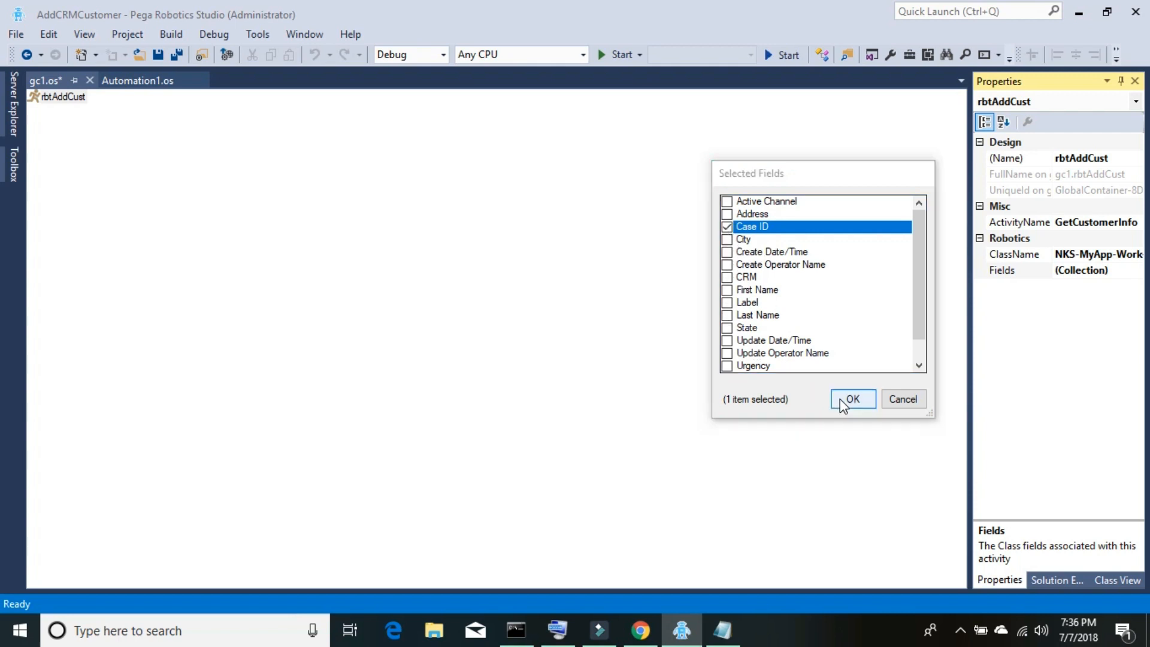
click(135, 81)
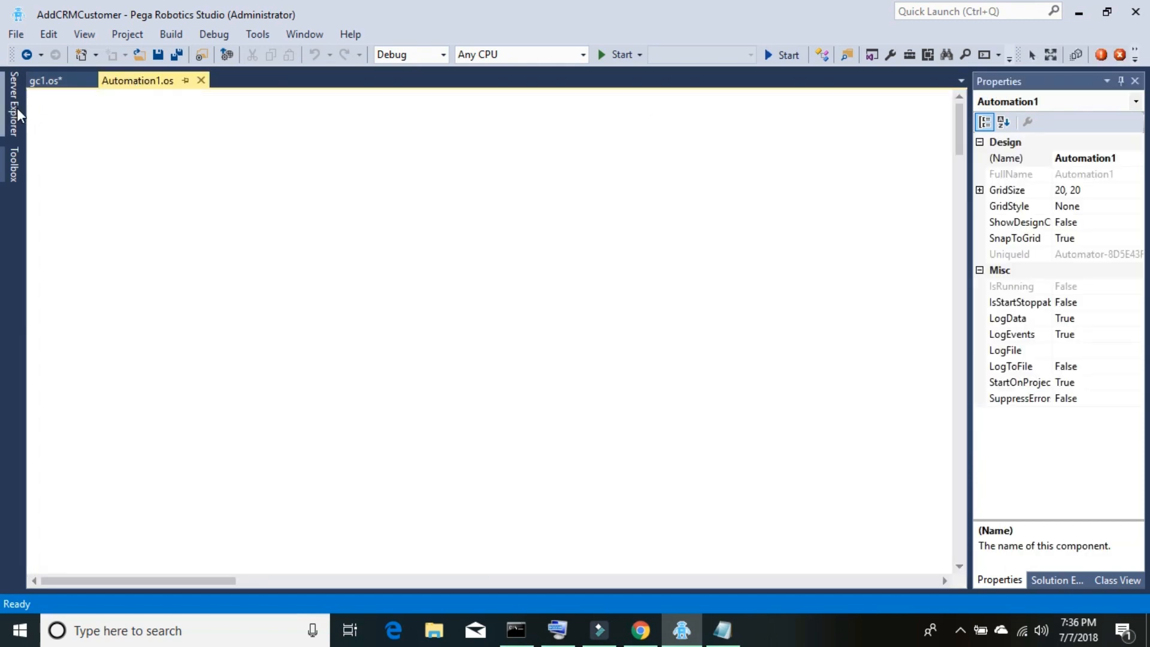
- Place rbtAddCust's ActivityStarted event on the Automation1 canvas
click(84, 34)
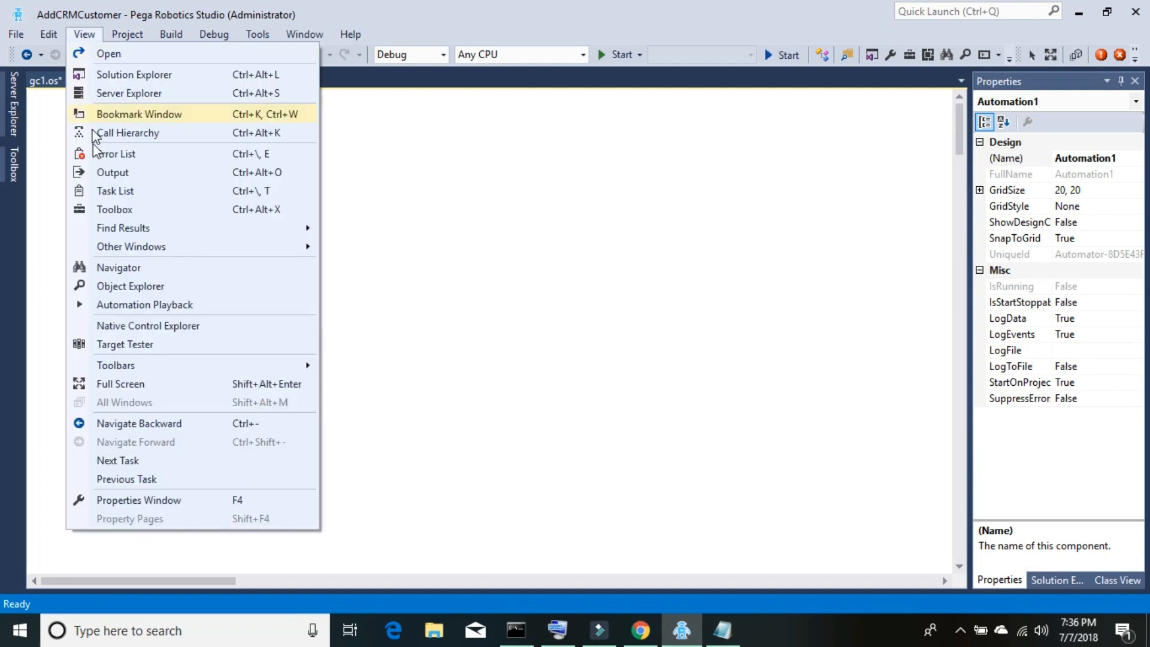
click(143, 290)
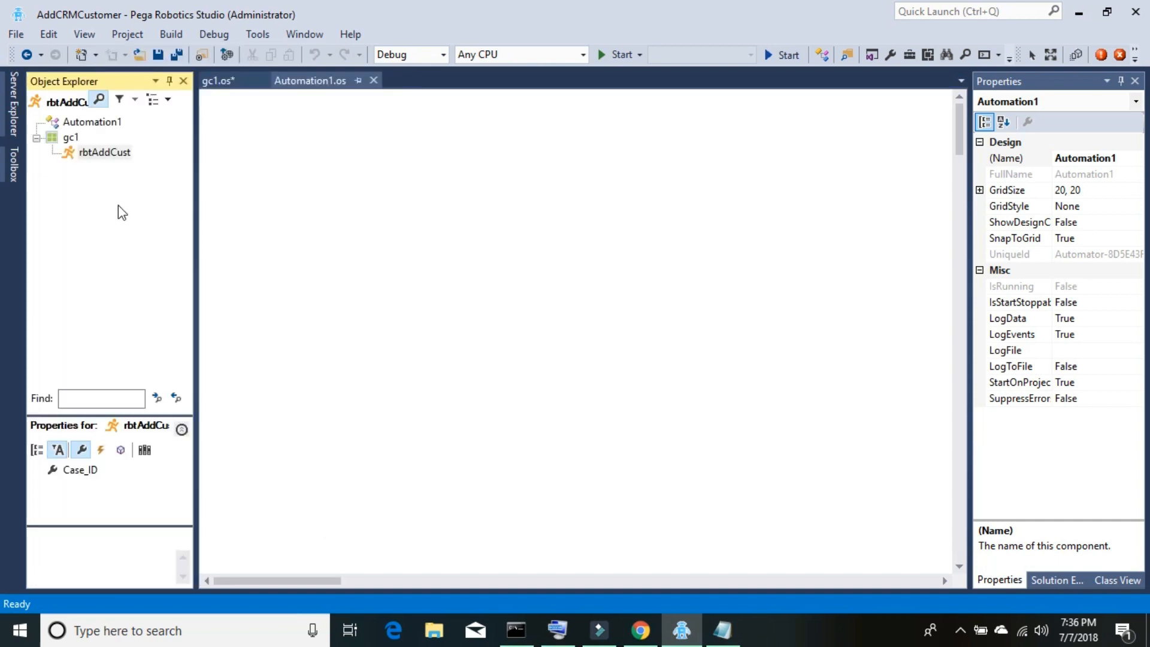
click(90, 157)
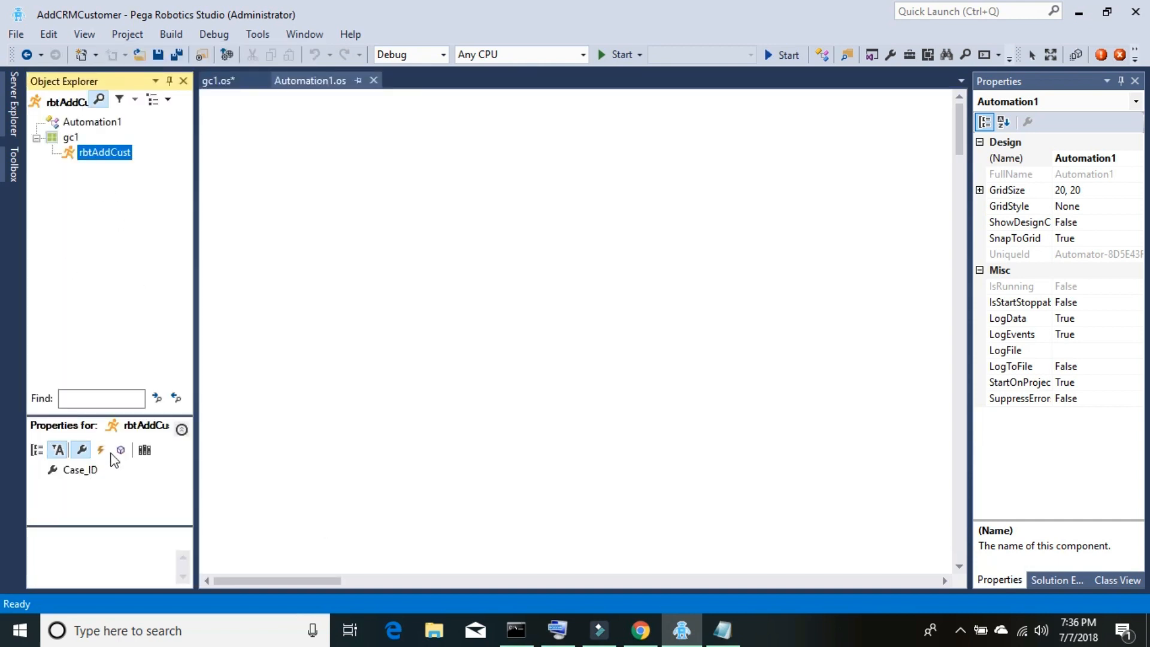
click(101, 450)
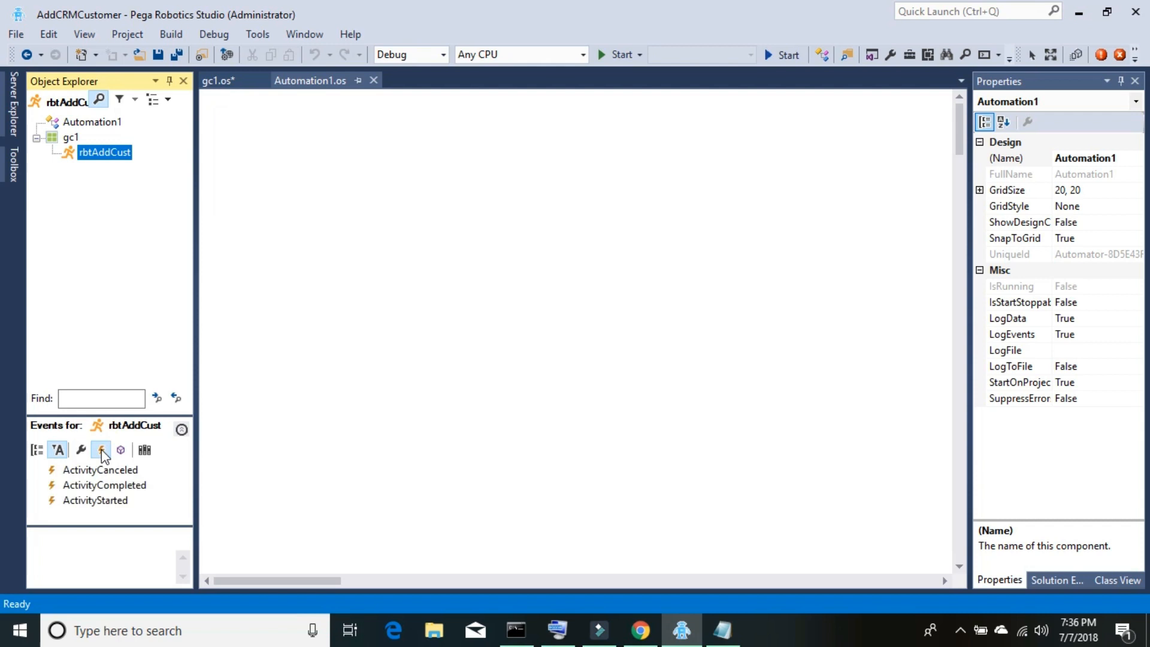
click(97, 503)
drag(98, 505, 234, 184)
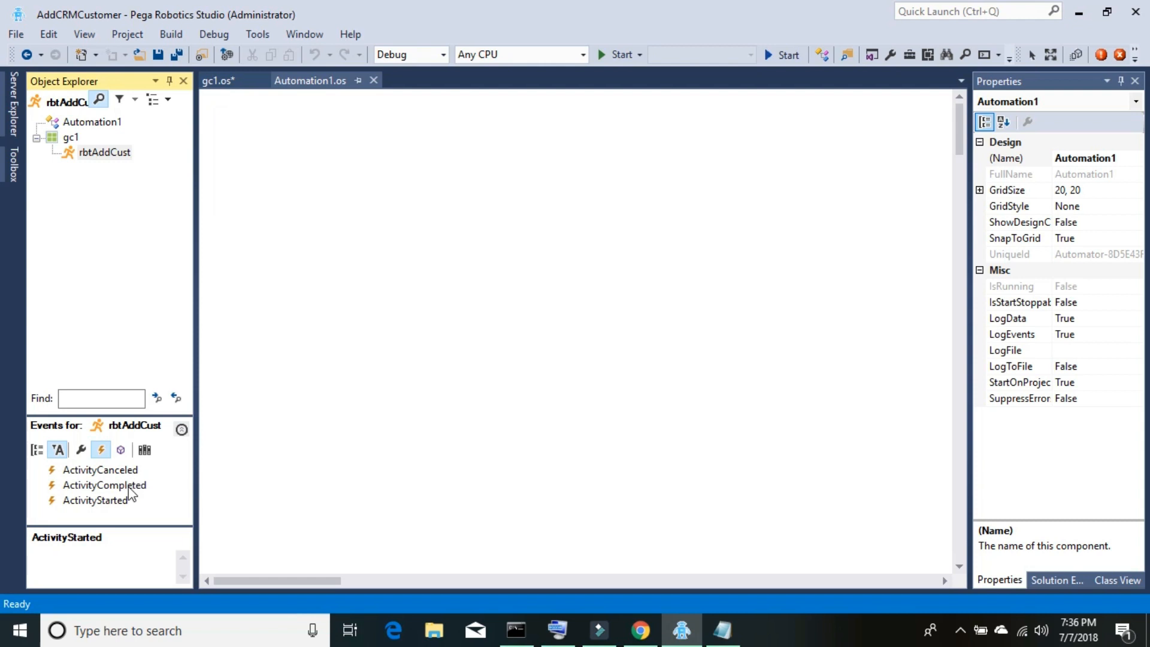
drag(115, 501, 259, 155)
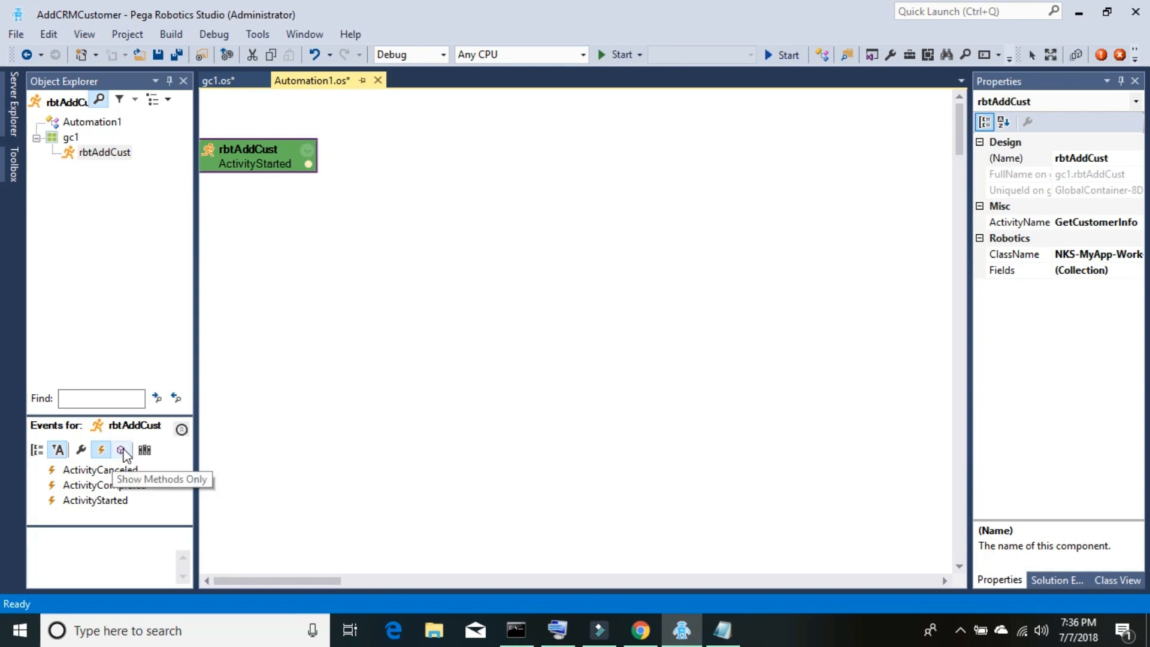
- Add rbtAddCust's Case_ID property to the canvas as a properties block
click(81, 449)
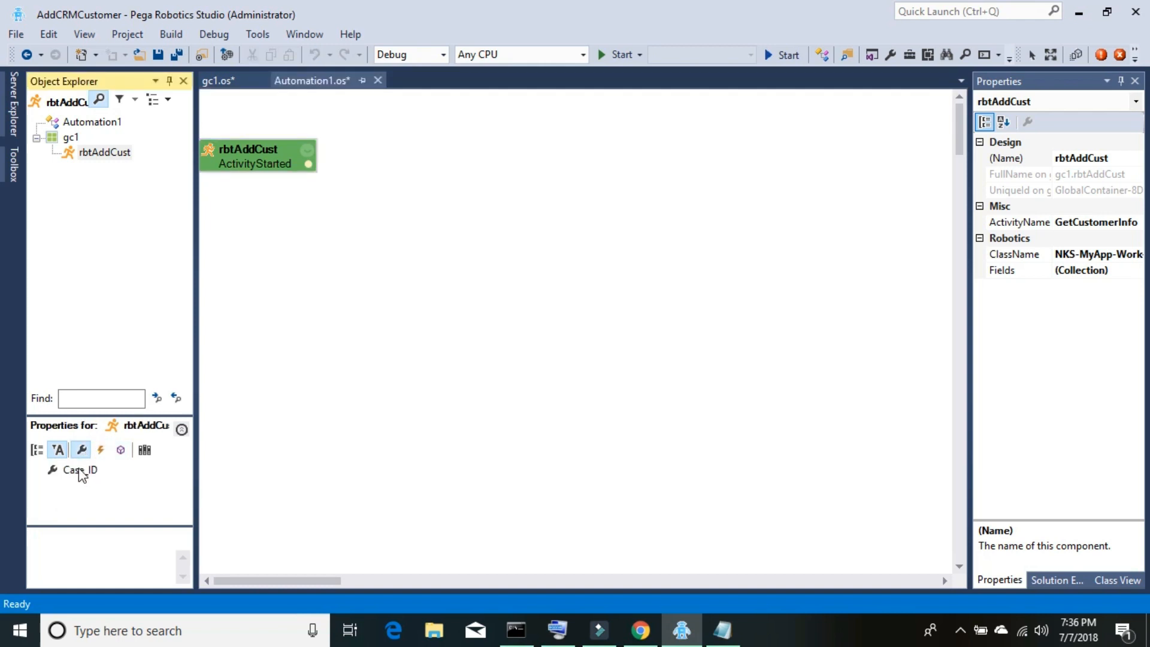
click(81, 472)
drag(80, 473, 242, 201)
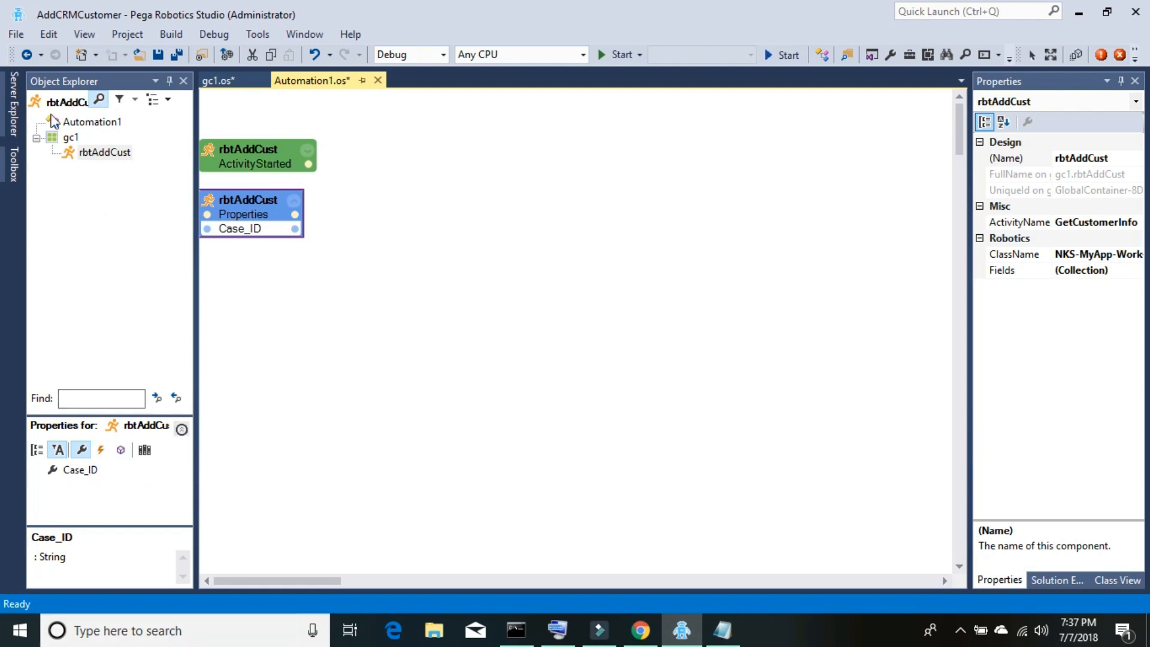
- Add a MessageDialog and its Show(String message) action to the automation canvas
click(13, 164)
click(157, 100)
text(mess)
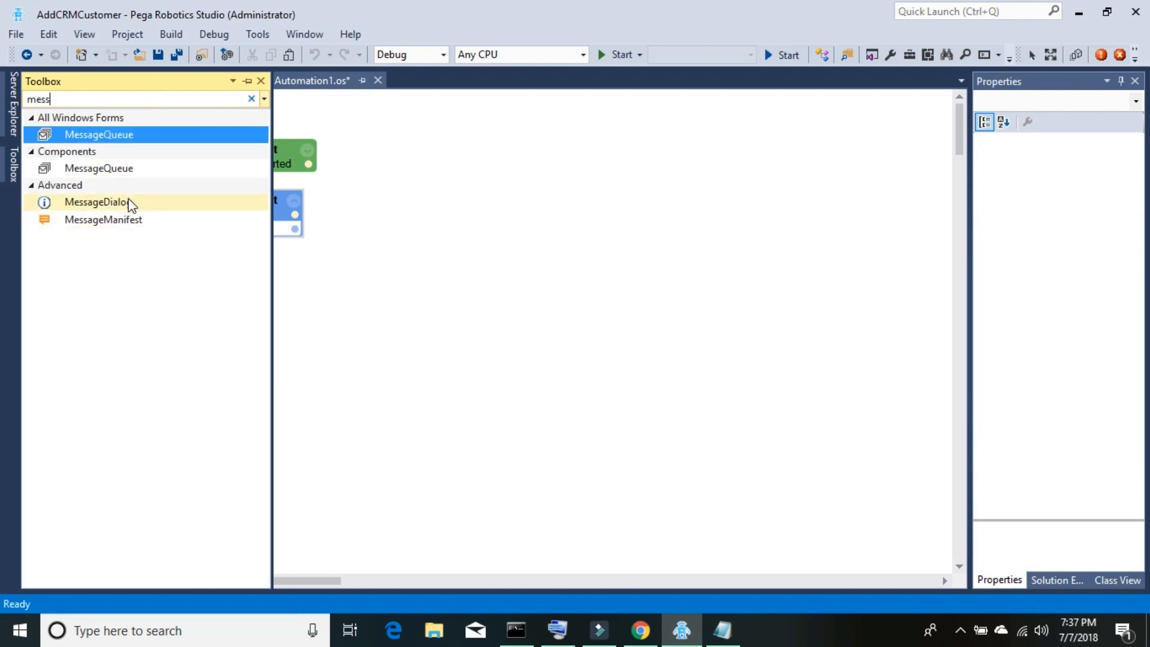
drag(128, 201, 426, 173)
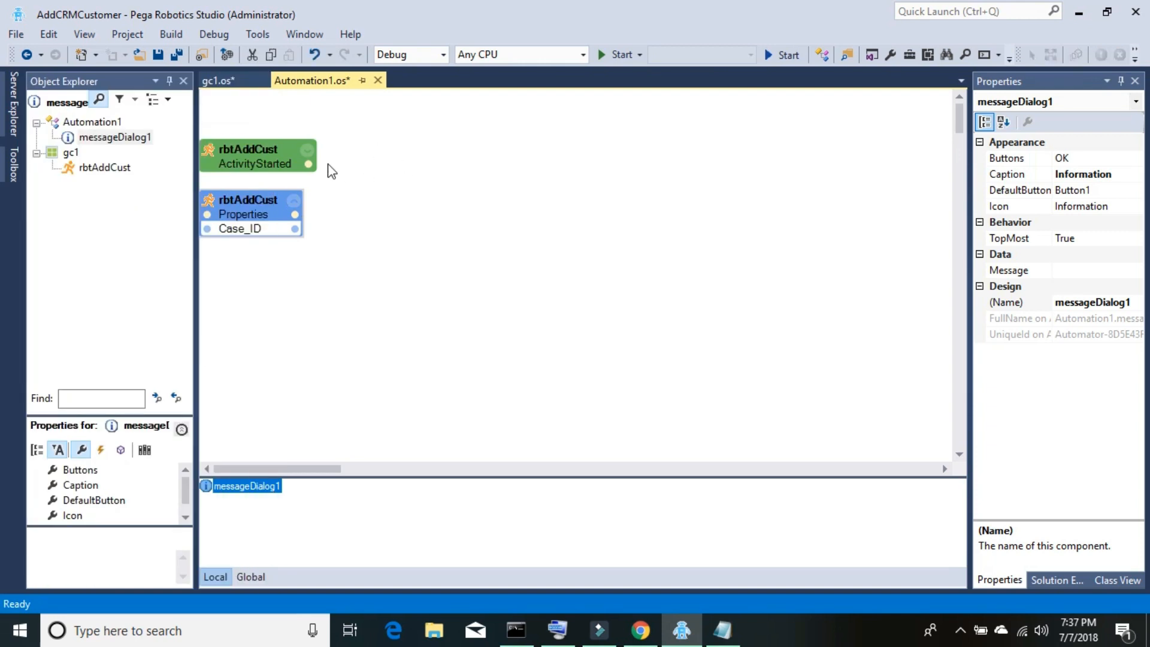
click(17, 168)
drag(88, 354, 349, 182)
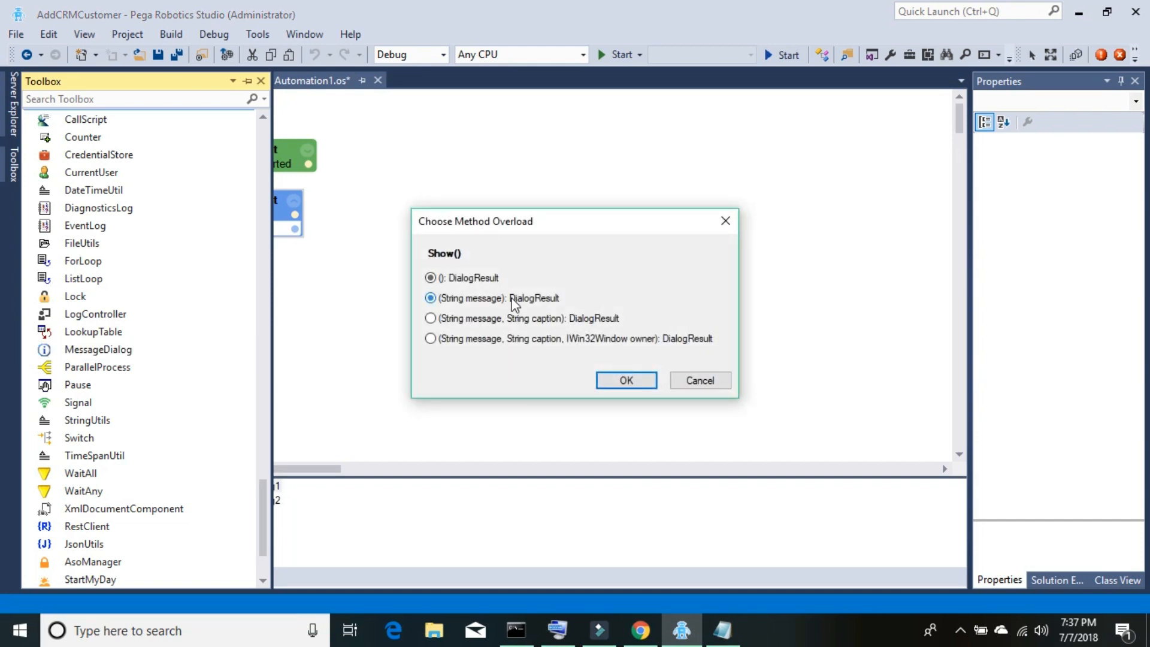
click(624, 383)
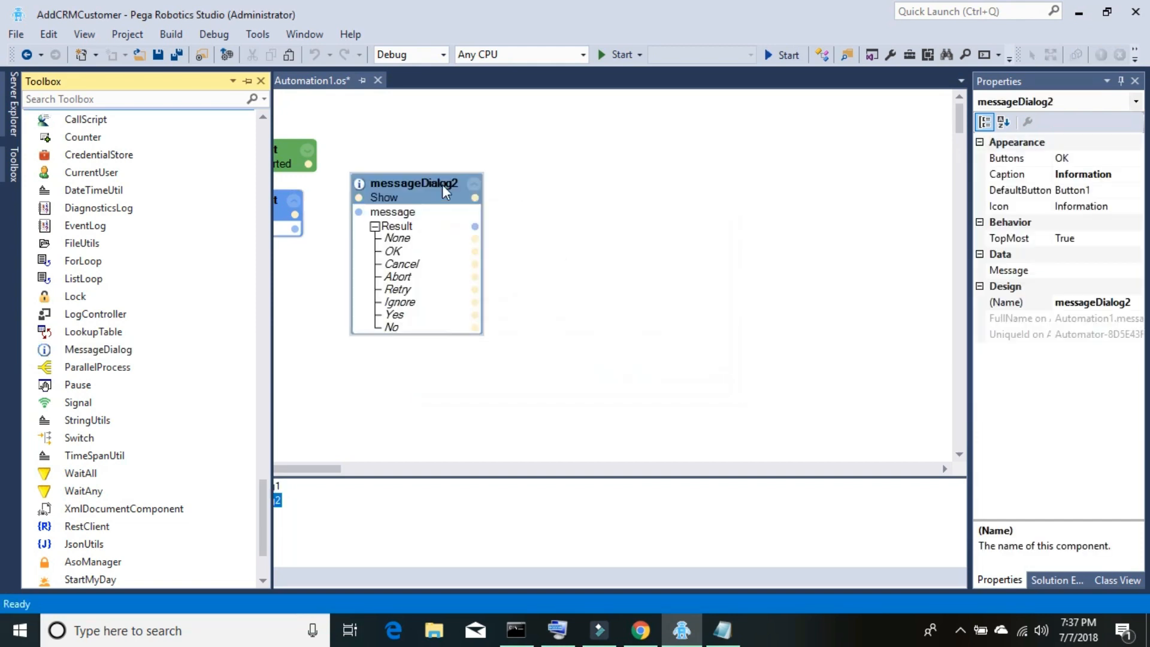
- Wire ActivityStarted to the dialog's Show and Case_ID to its message input
drag(442, 185, 457, 151)
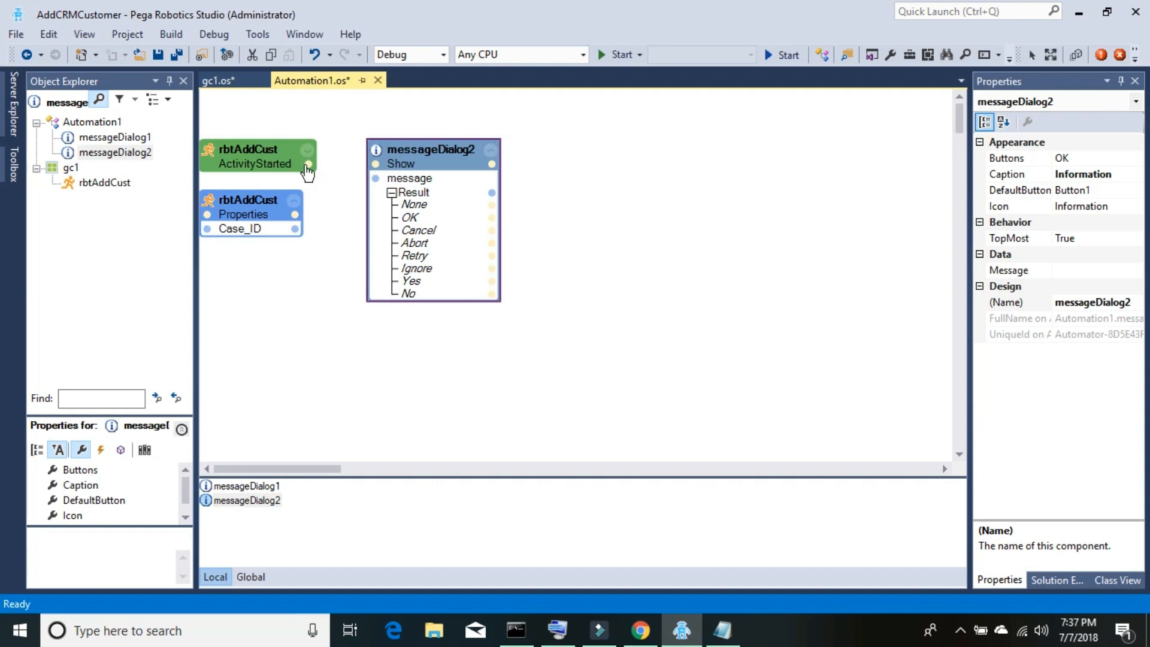
drag(309, 165, 354, 163)
drag(295, 229, 375, 178)
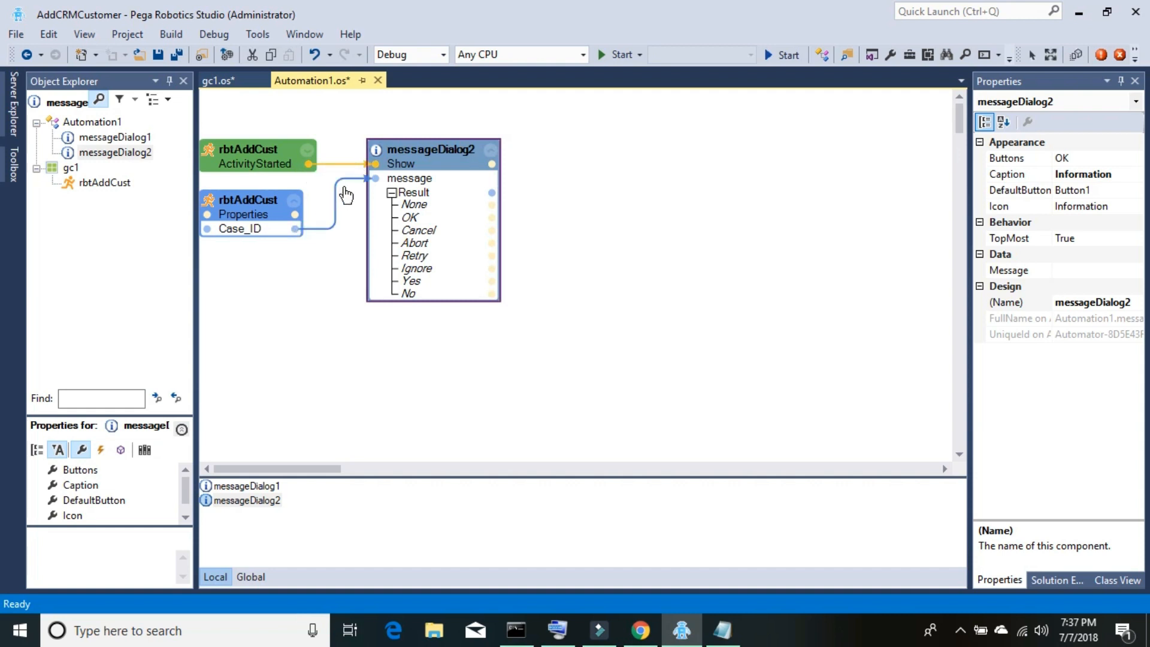
- Save the automation and launch the Case Manager portal from Designer Studio
click(160, 58)
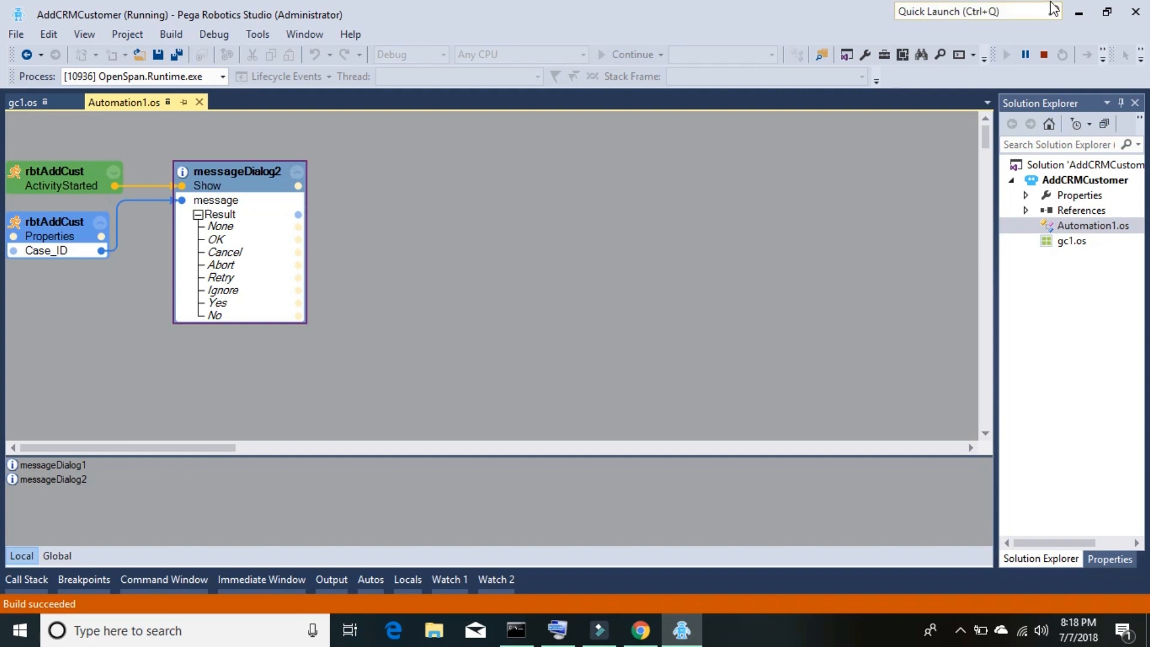
click(1079, 12)
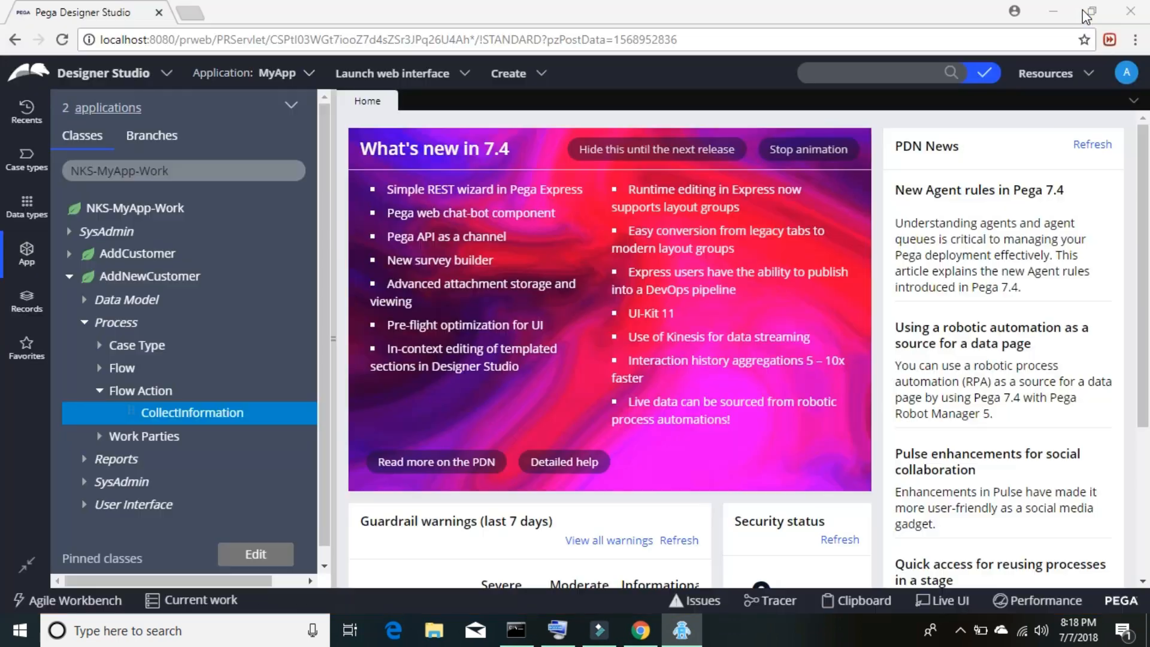
click(426, 72)
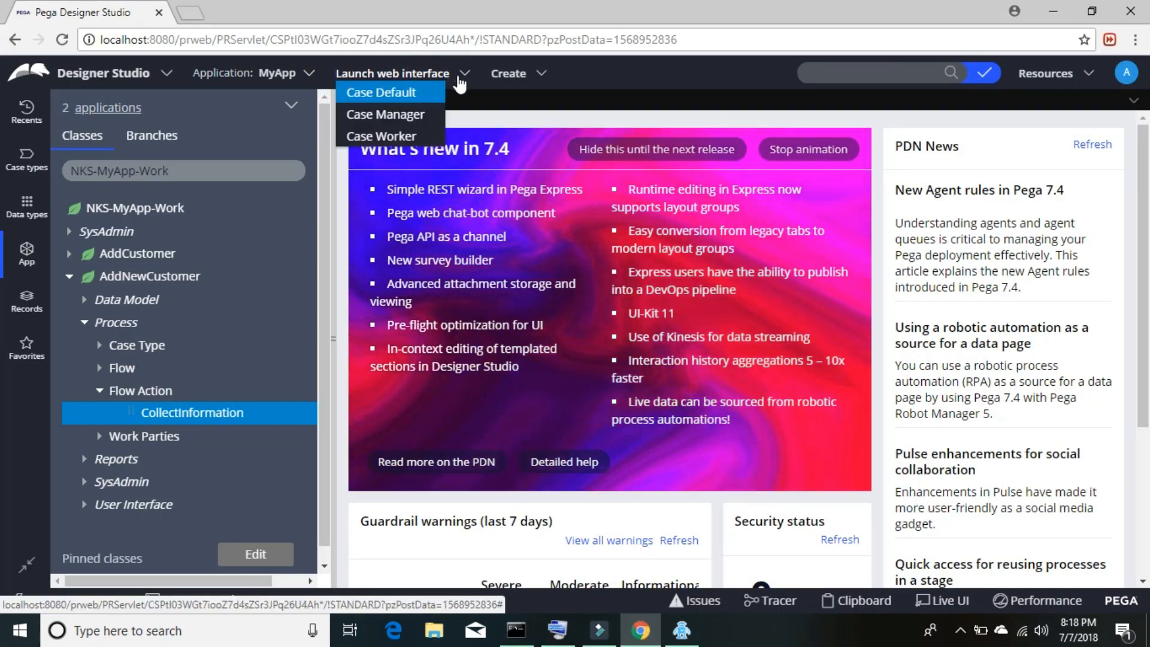
click(400, 113)
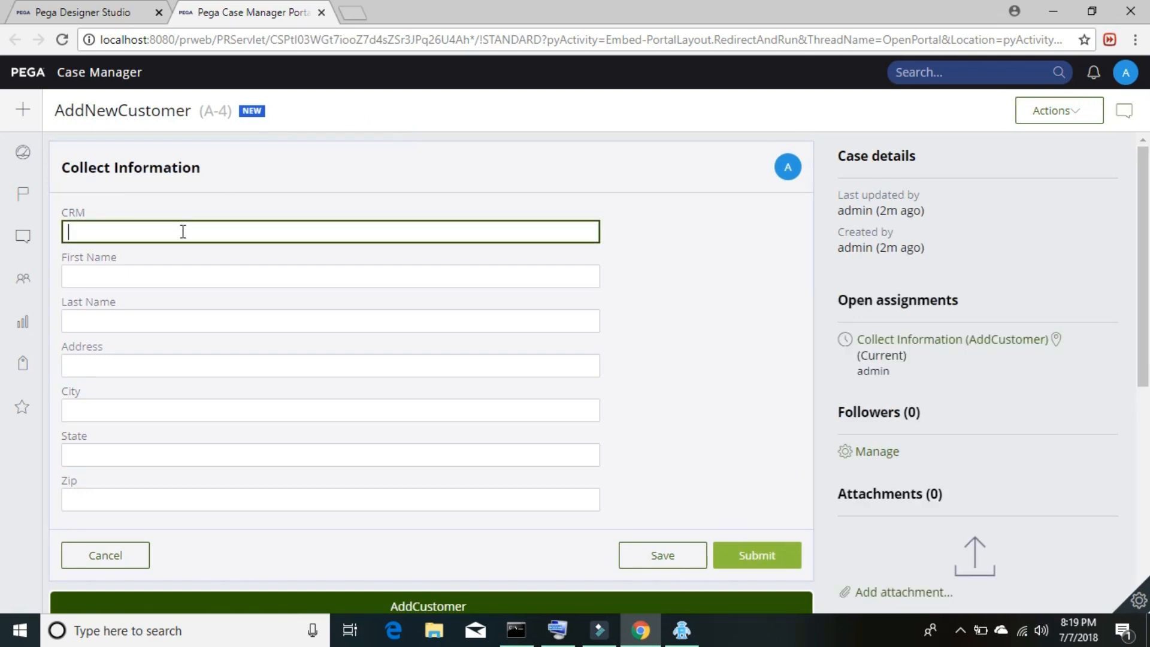
- Enter yes in the CRM field using the on-screen keyboard
mouse_move(25, 111)
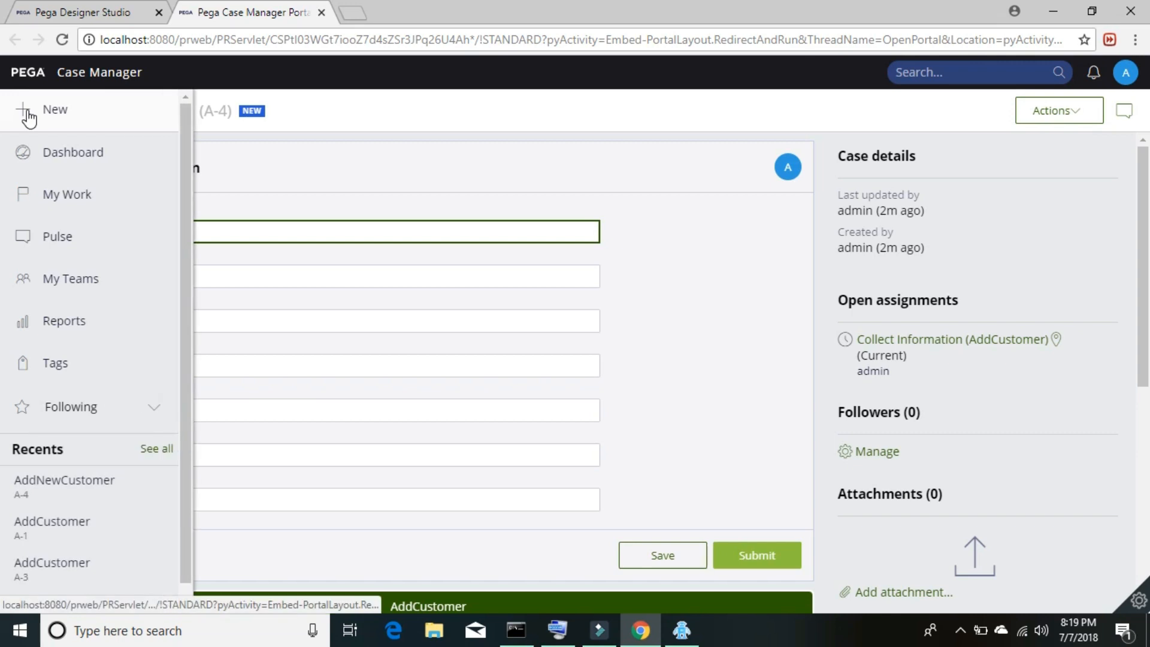
click(235, 227)
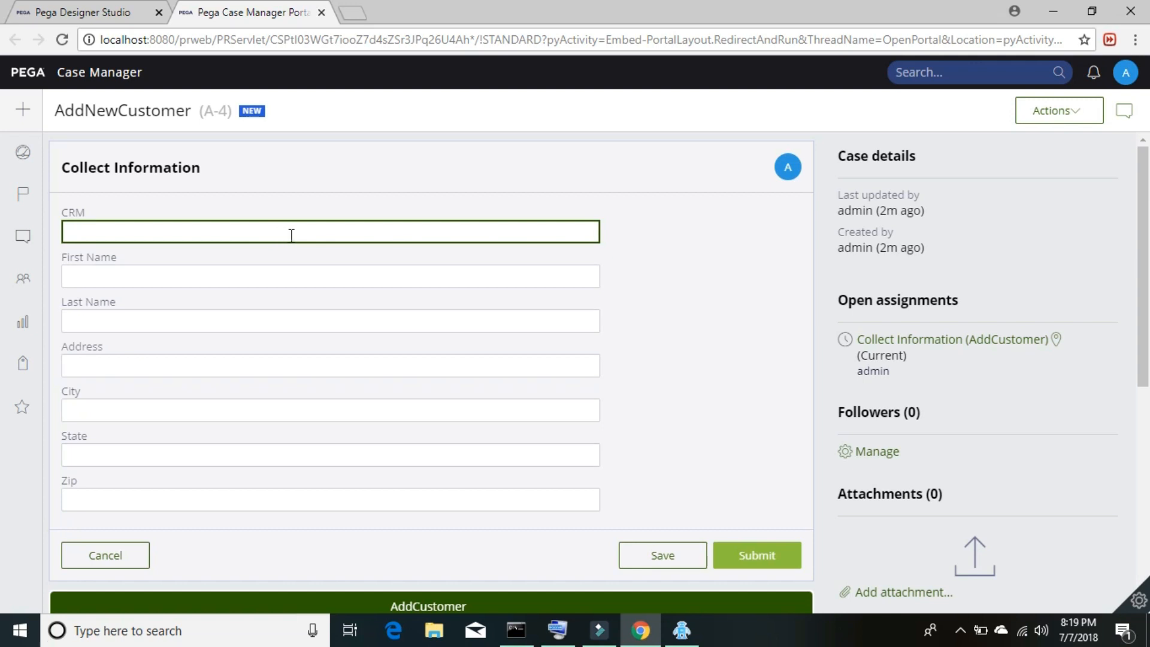
click(557, 630)
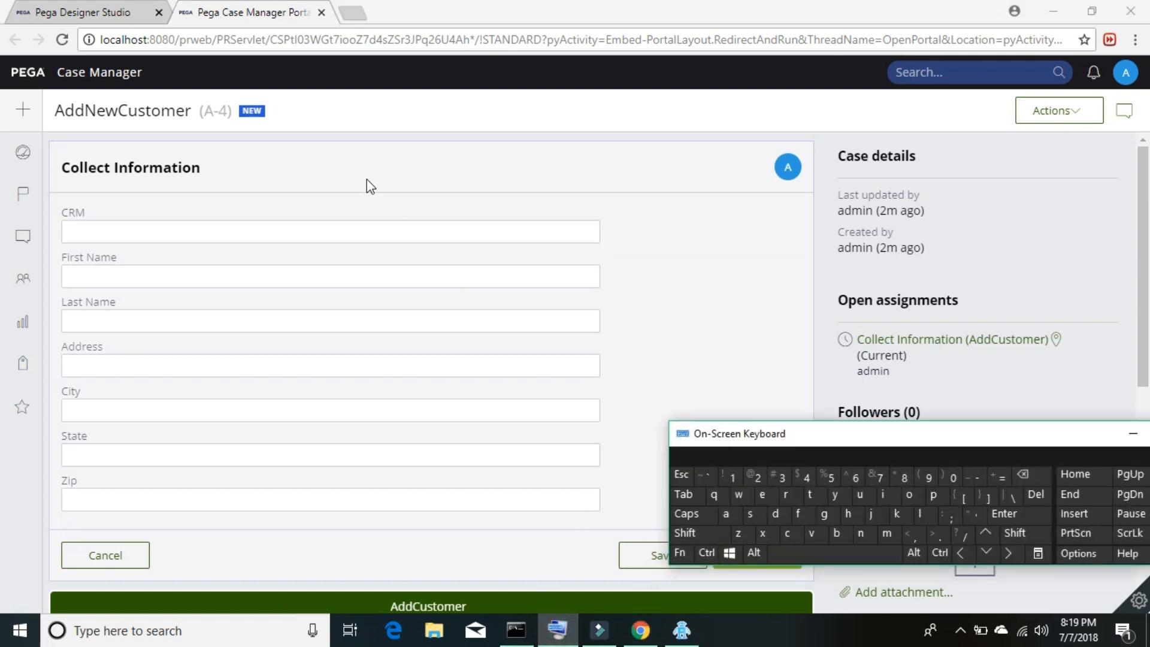
click(373, 234)
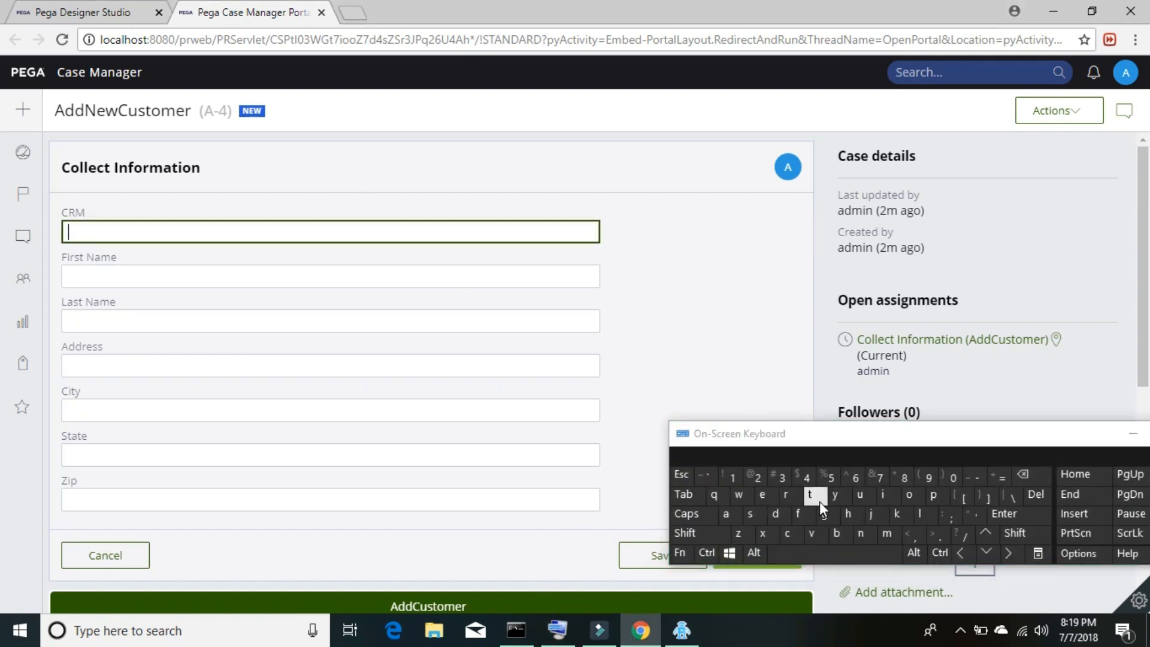
text(yes)
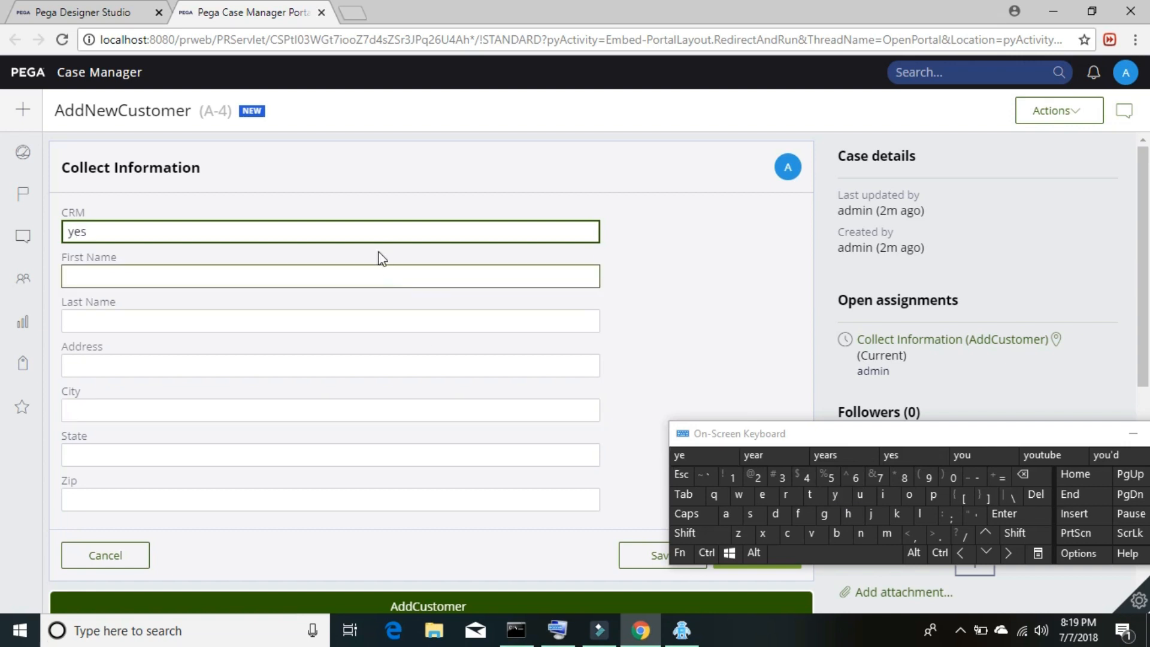
- Fill in the customer's first and last name, address, city, state and zip, then close the keyboard
click(382, 278)
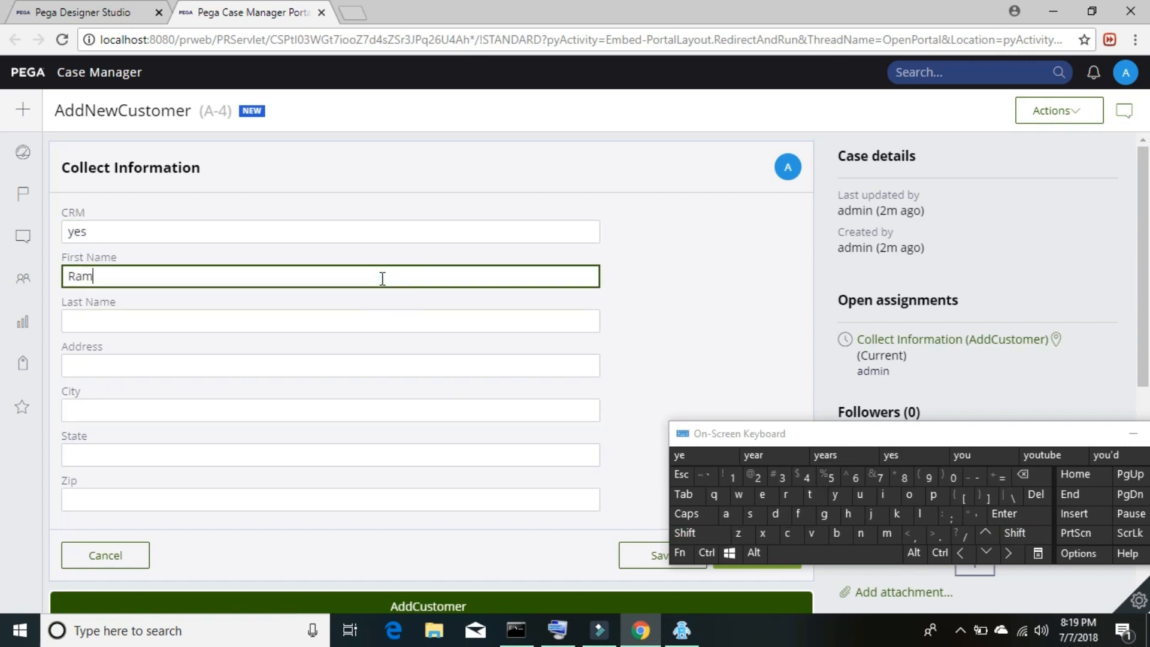
click(334, 321)
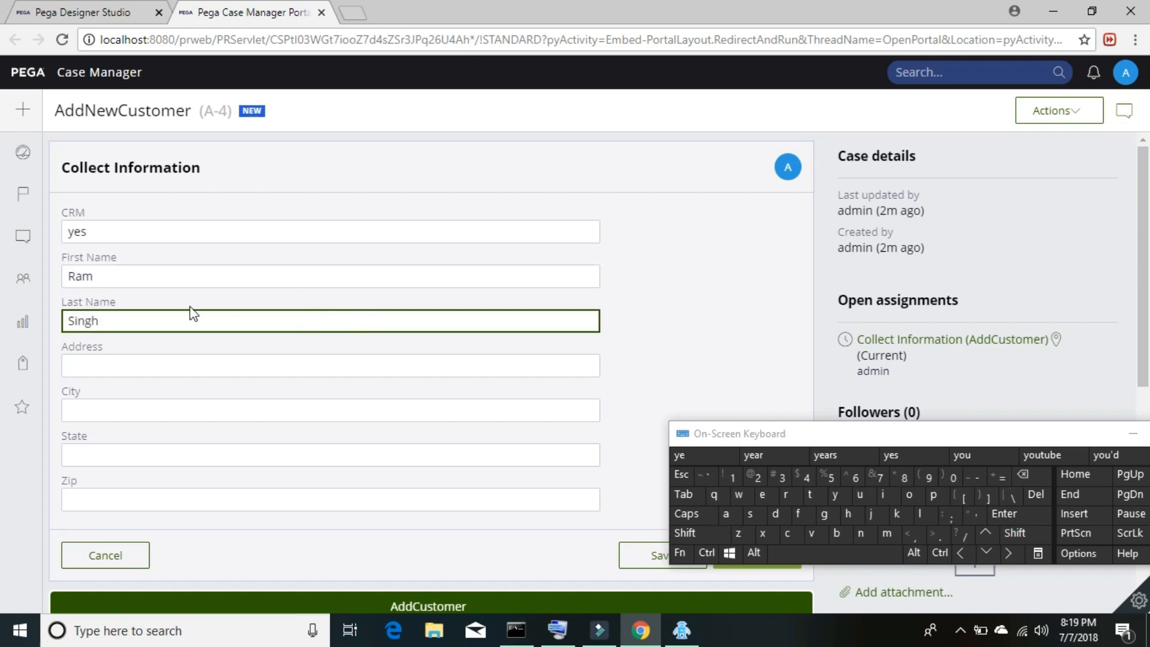
click(188, 367)
text(abc s)
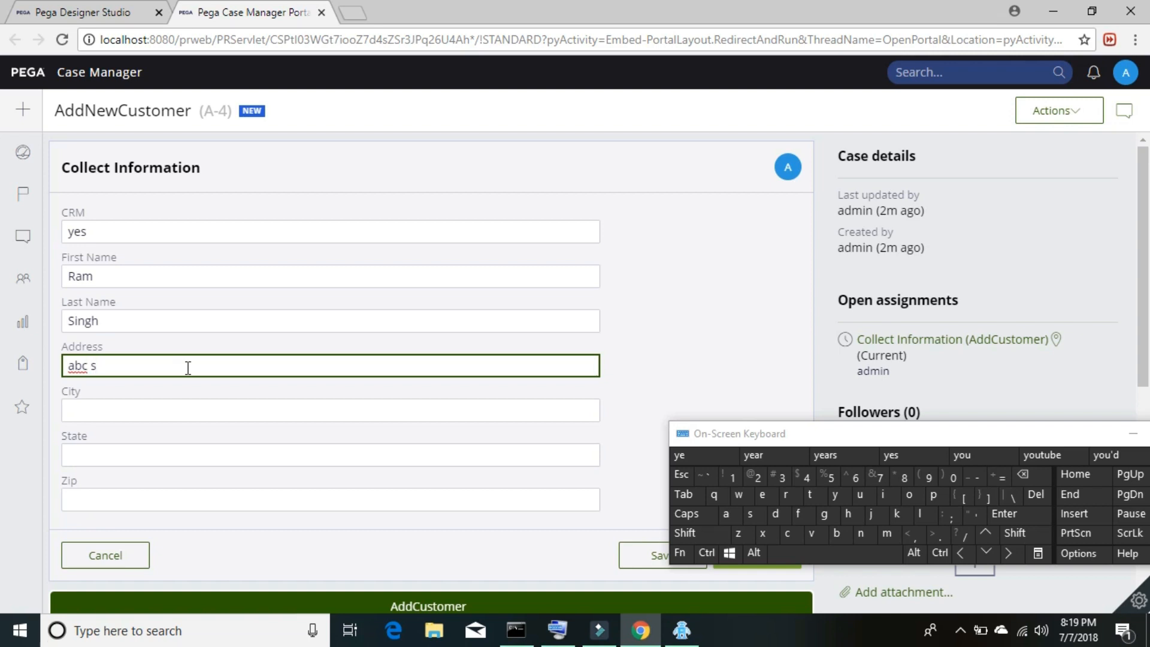
click(160, 407)
text(blr)
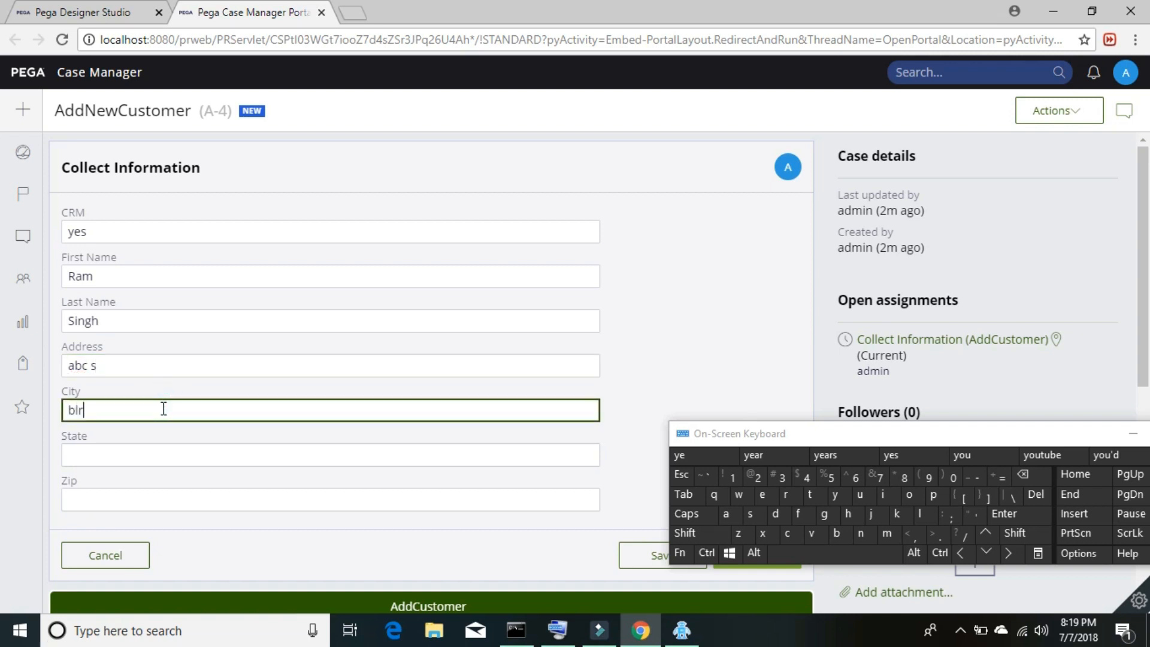
click(160, 458)
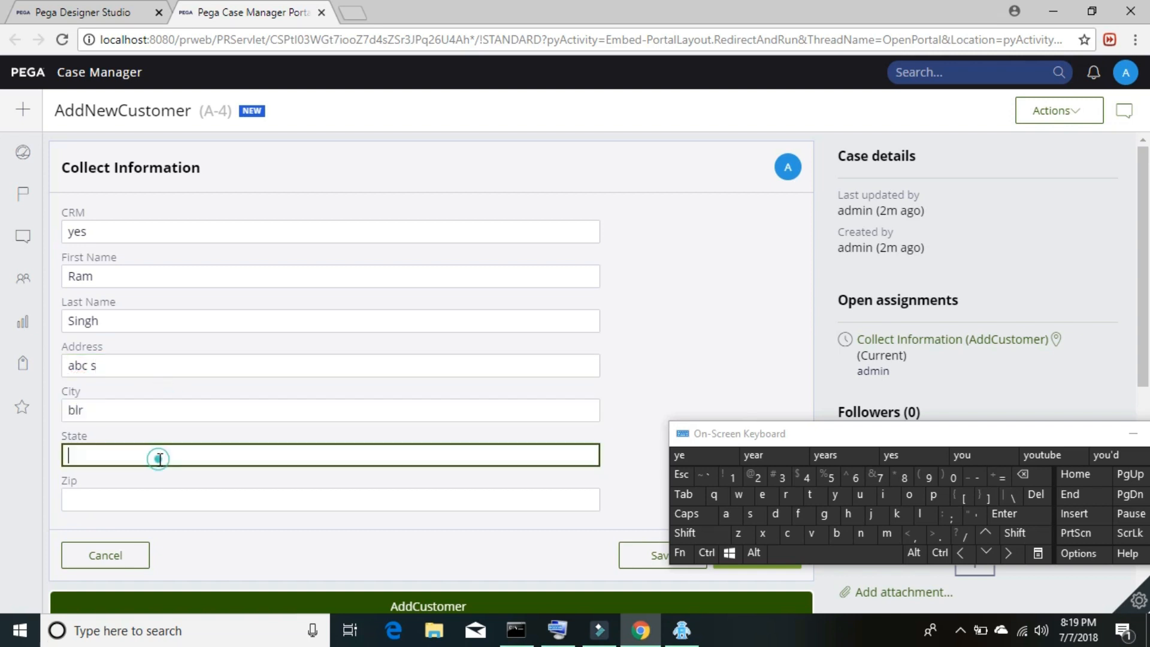
text(Kr)
click(159, 498)
text(123456)
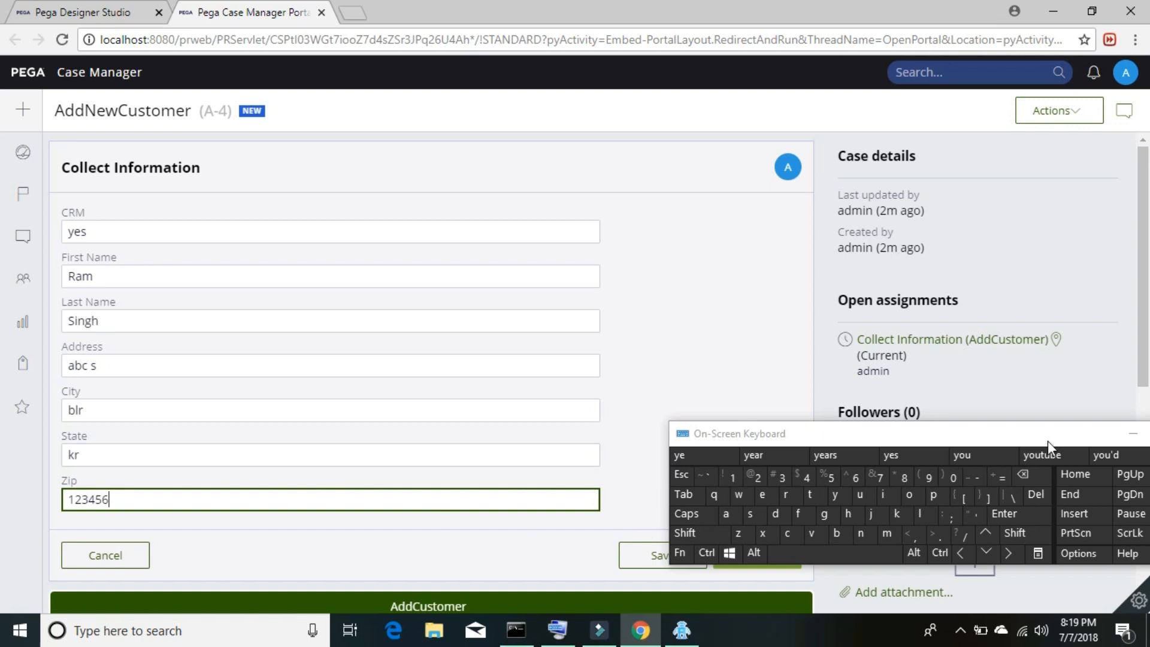
click(1132, 432)
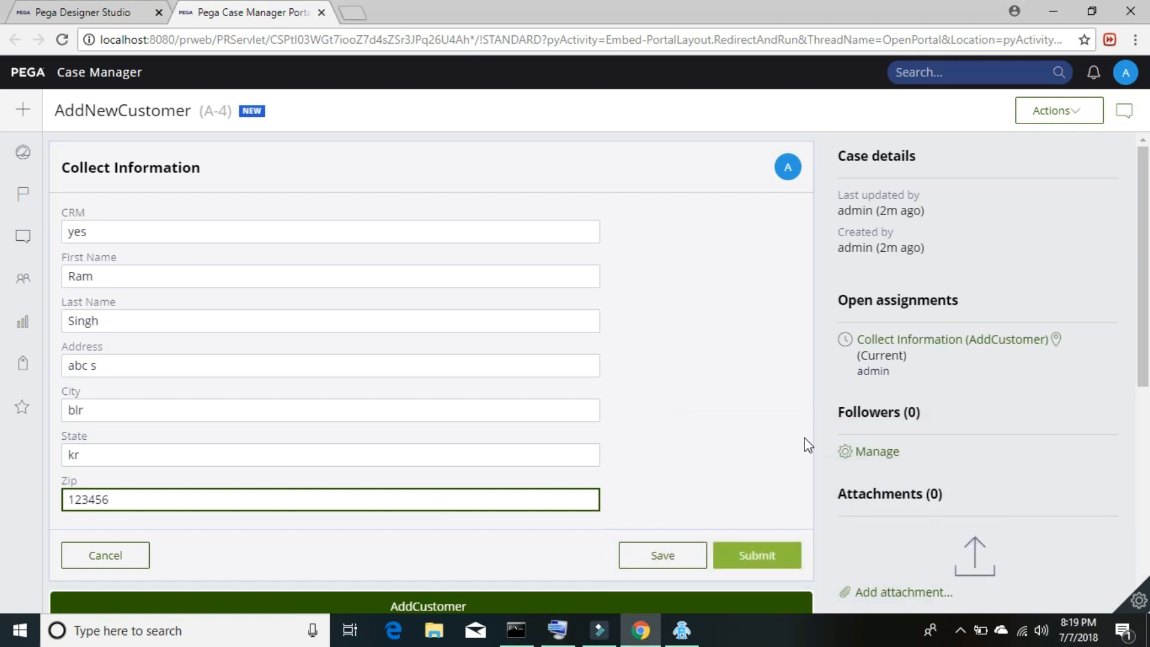
scroll(752, 389, down, 5)
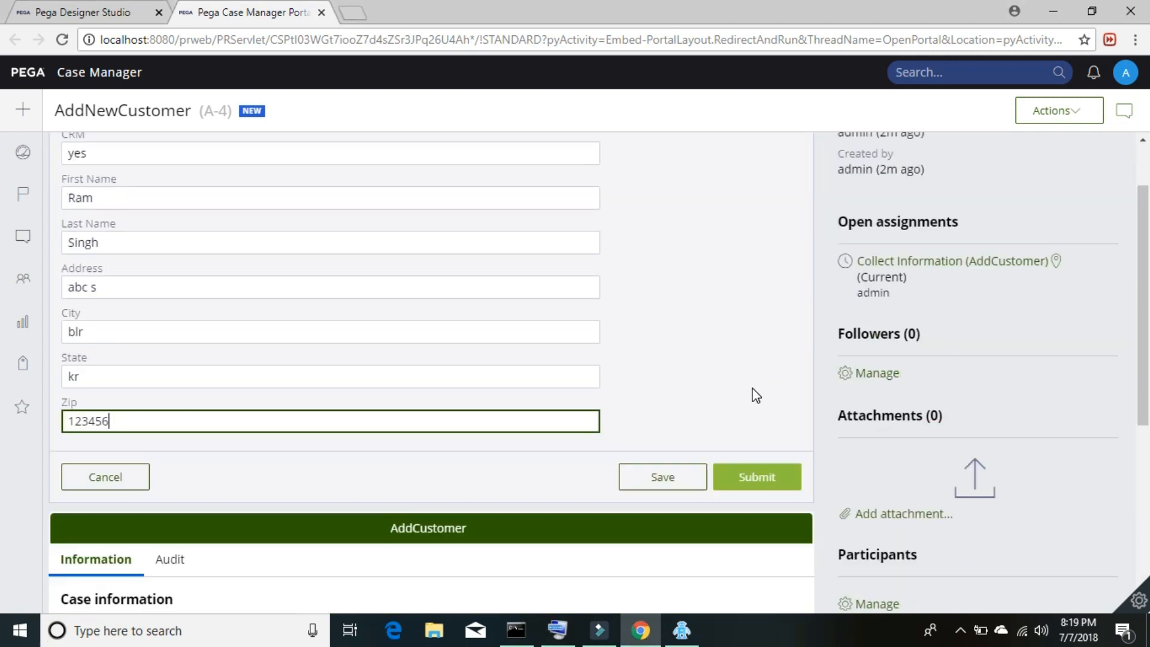
scroll(752, 389, up, 5)
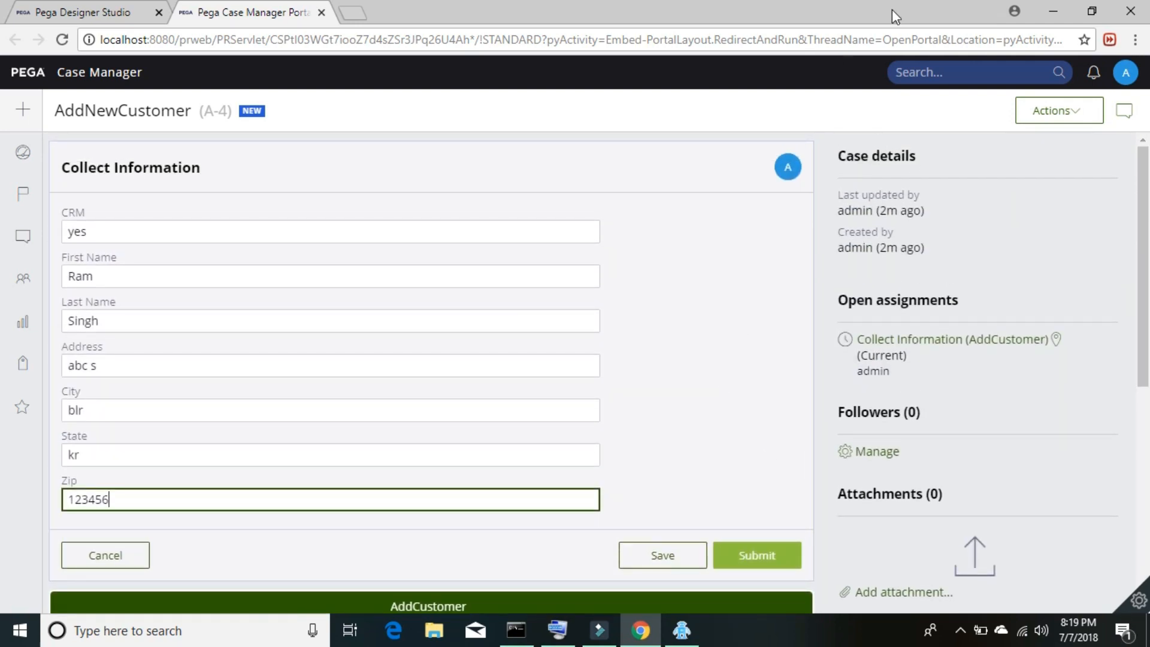
- Submit the form and copy the resulting 'Unable to invoke robotic automation' error text
click(755, 557)
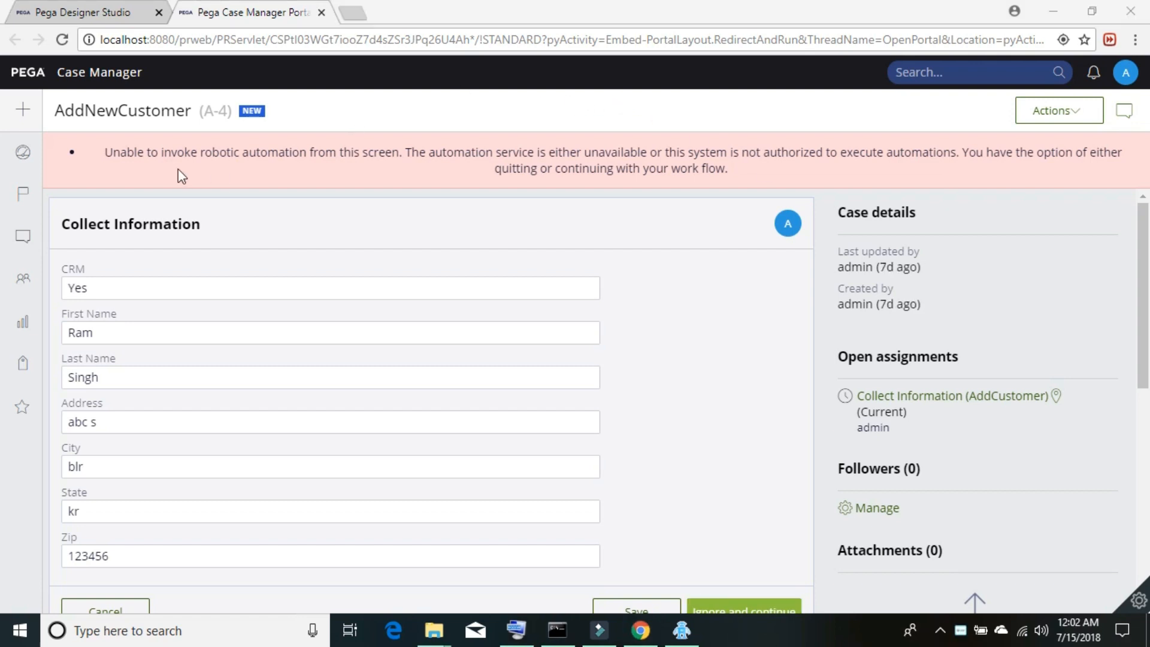
drag(105, 152, 718, 170)
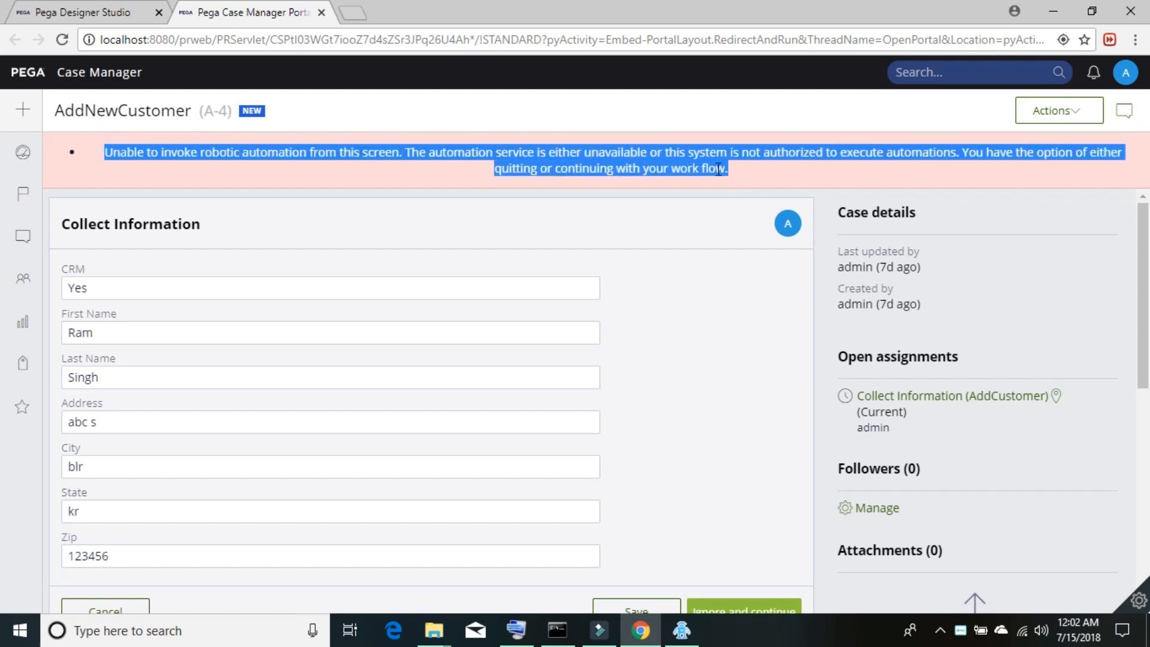
right_click(714, 169)
click(732, 181)
- Search Google for the pasted robotic automation error message in a new tab
click(364, 13)
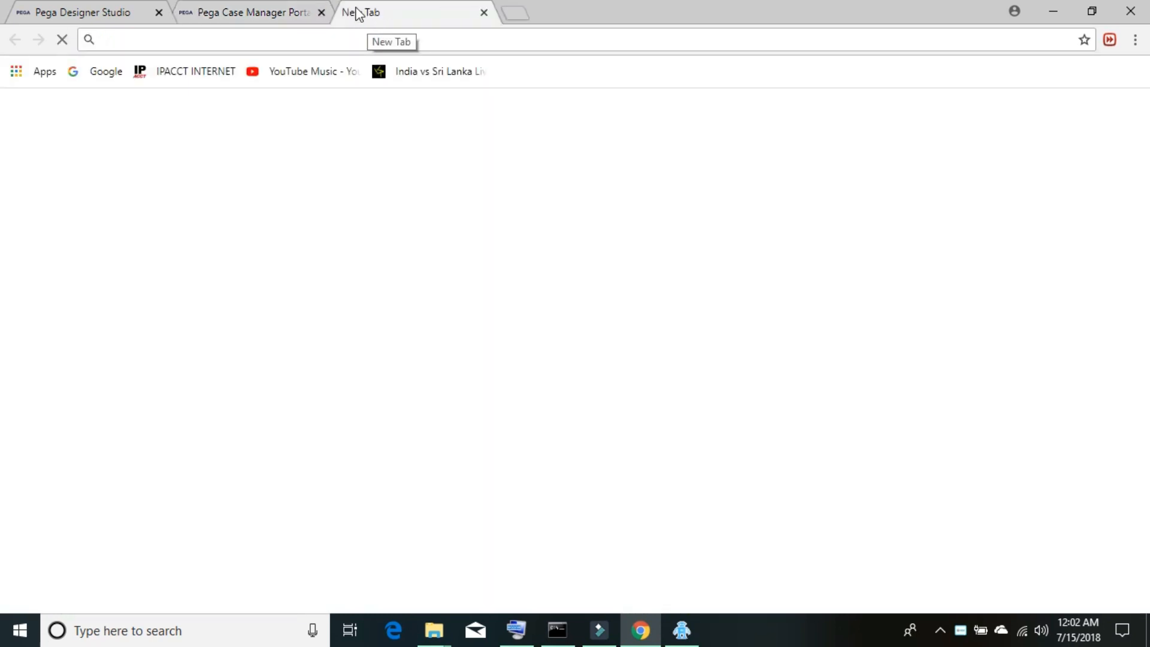
text(g)
key(Return)
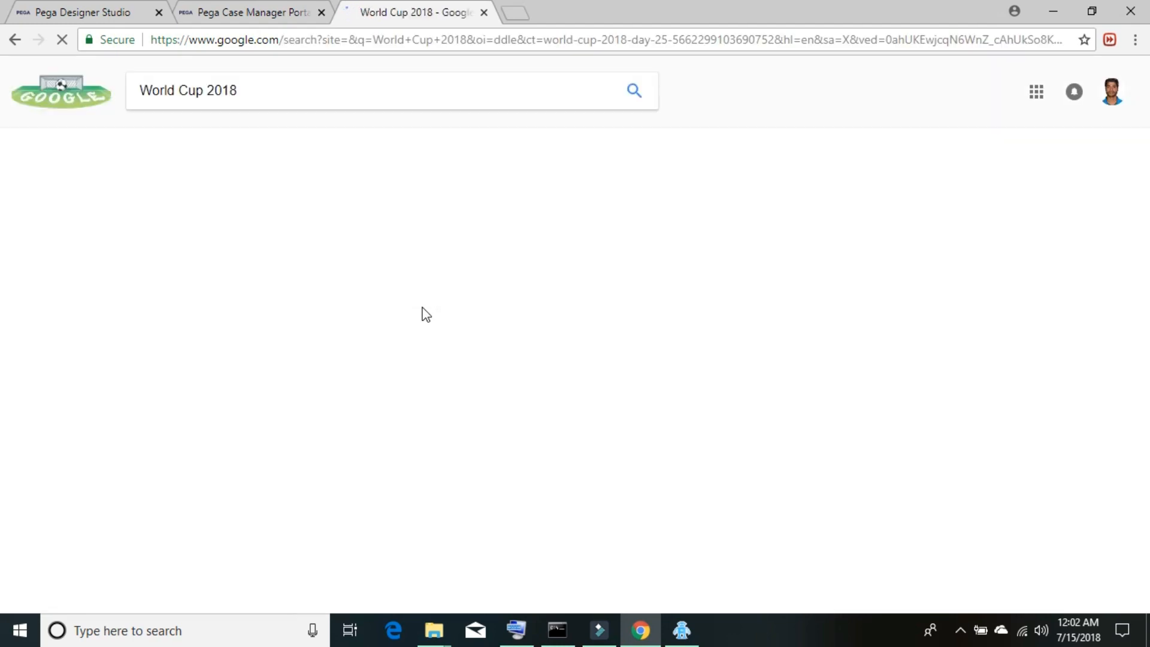
click(283, 90)
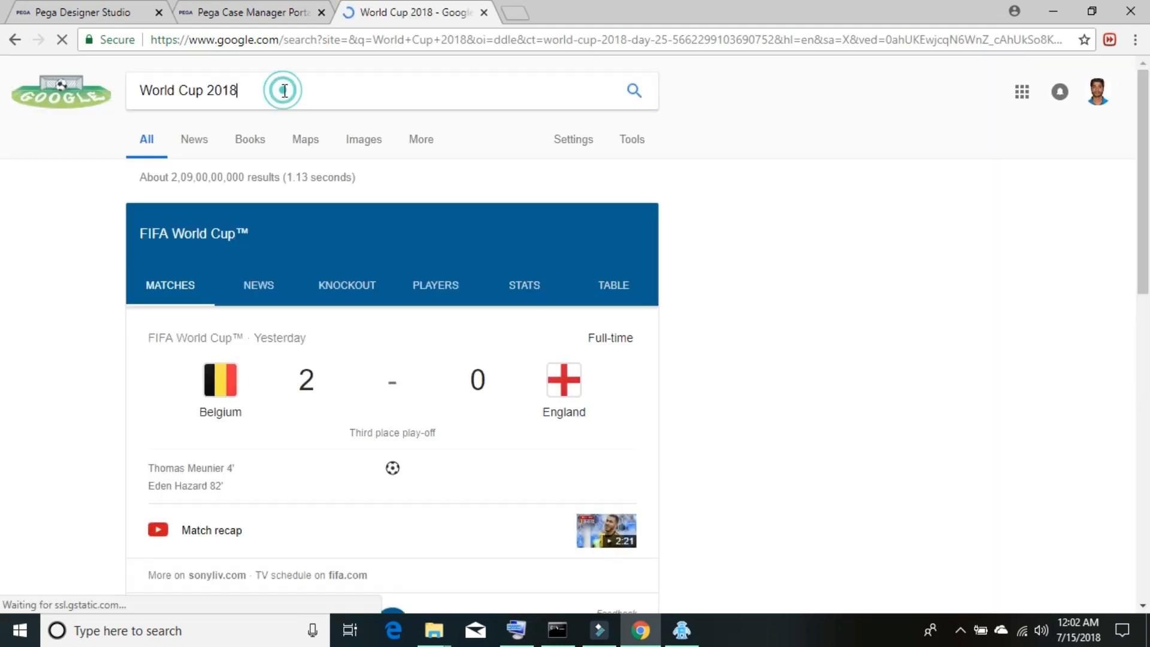
key(shift+Left)
key(shift+Left)
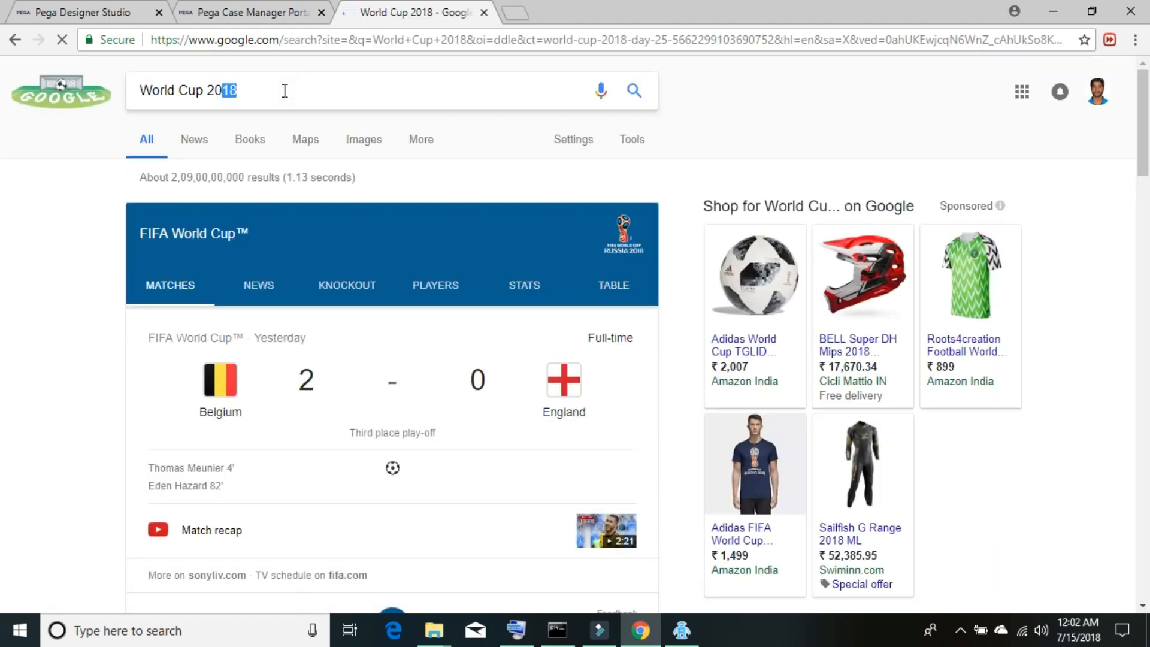
key(shift+Home)
key(Home)
key(ctrl+v)
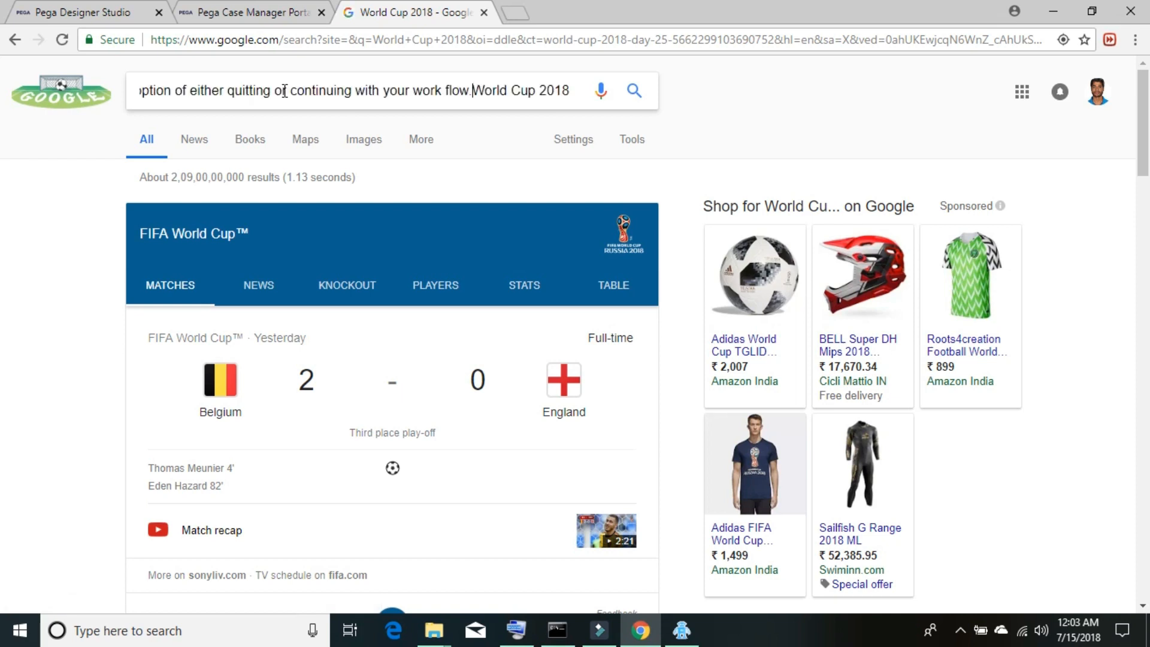
key(Return)
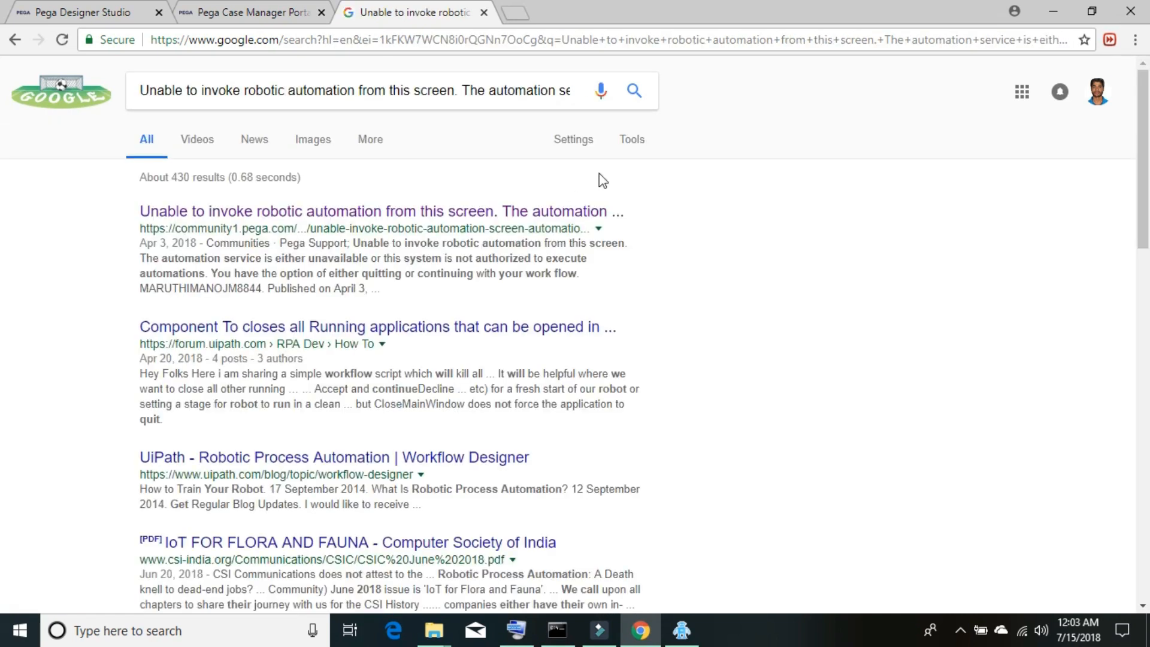
- Open the top Pega Community result in a new tab and view it
right_click(350, 213)
click(359, 218)
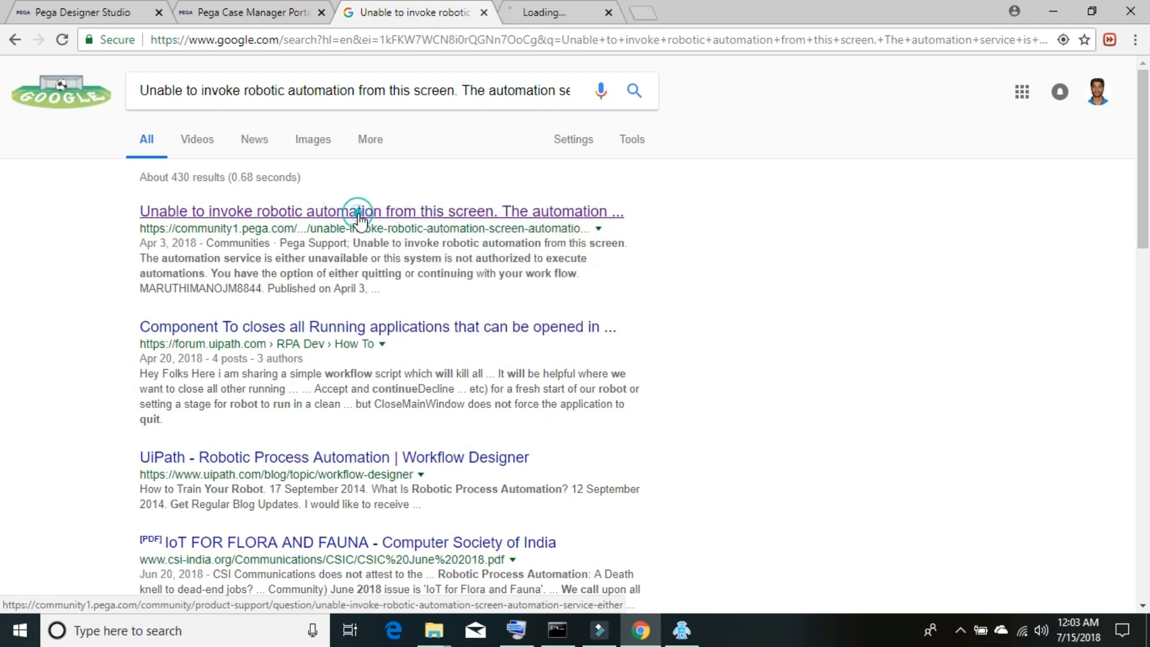
click(547, 8)
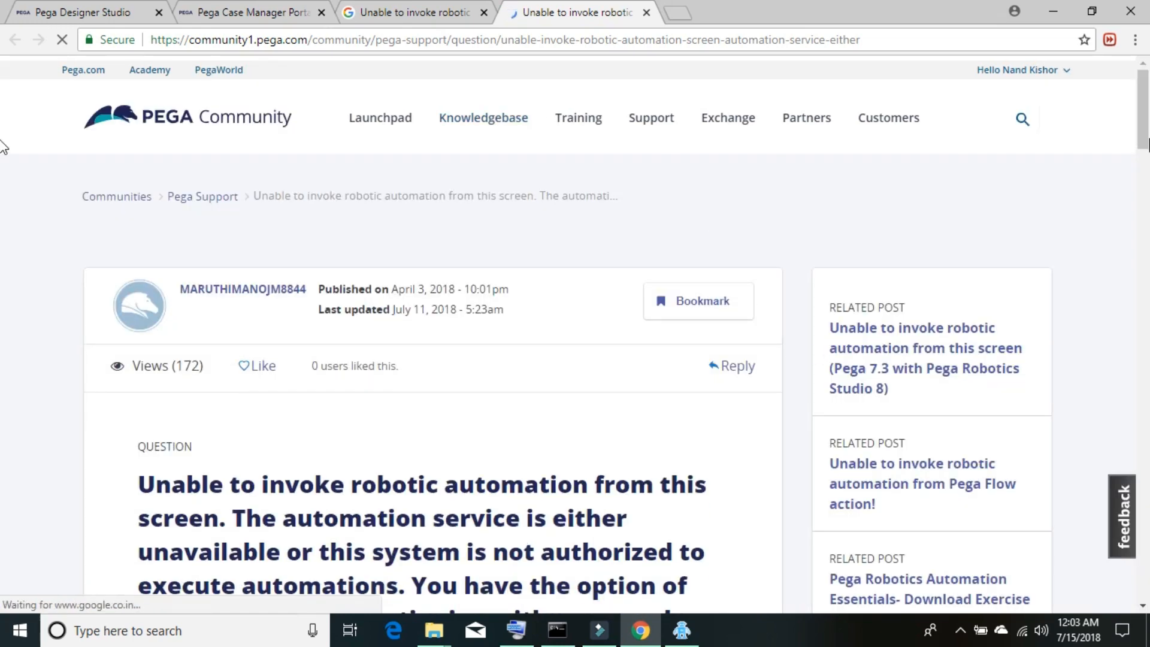
drag(1145, 143, 1145, 314)
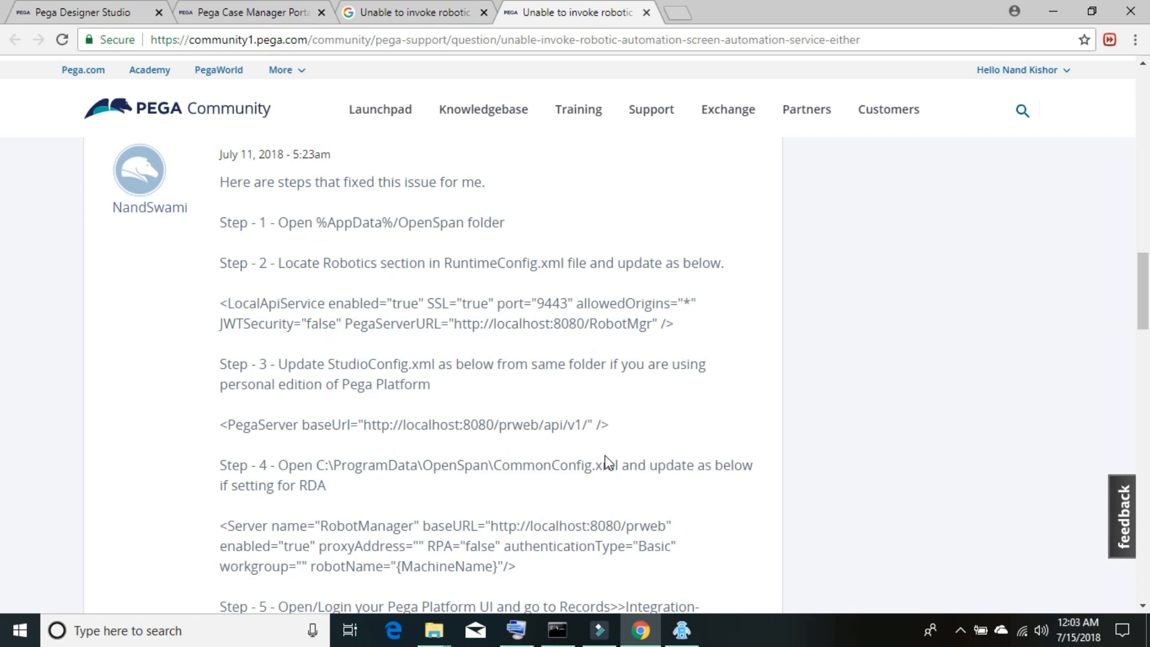
drag(1141, 299, 1142, 339)
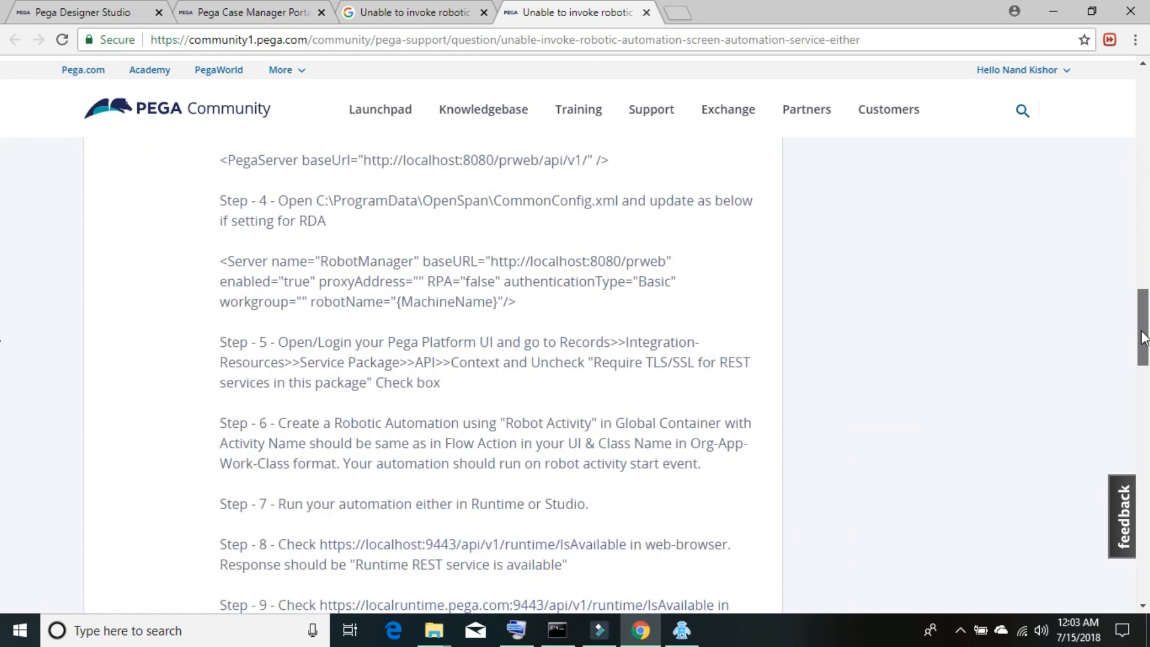
drag(1142, 339, 1146, 372)
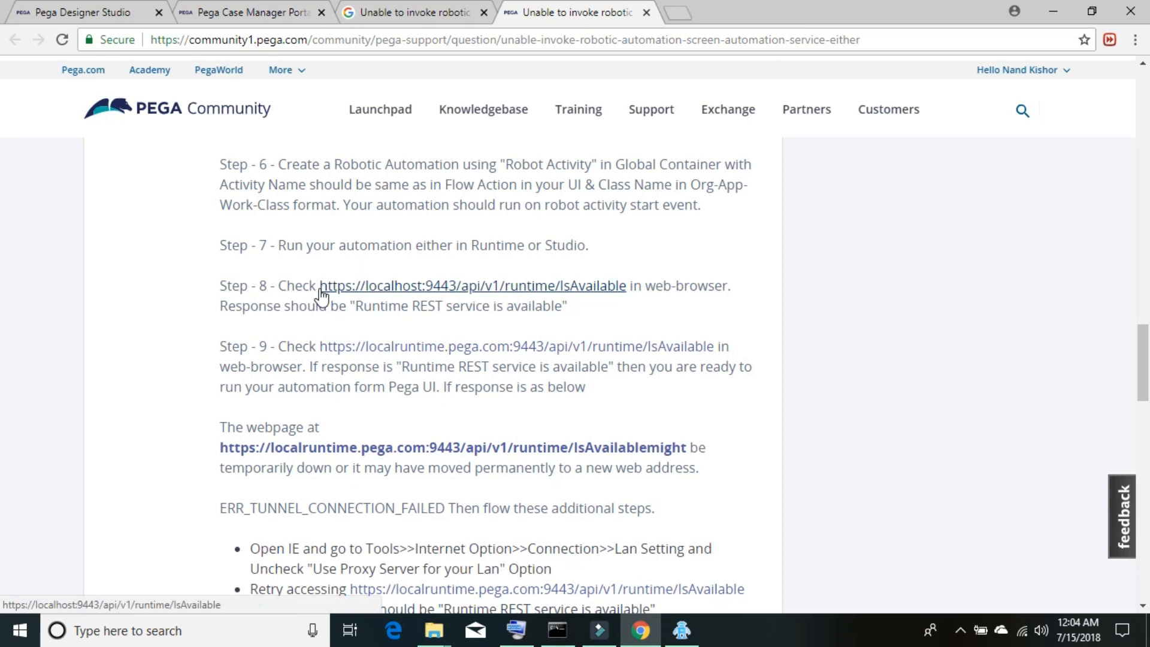
drag(318, 287, 623, 299)
key(ctrl+c)
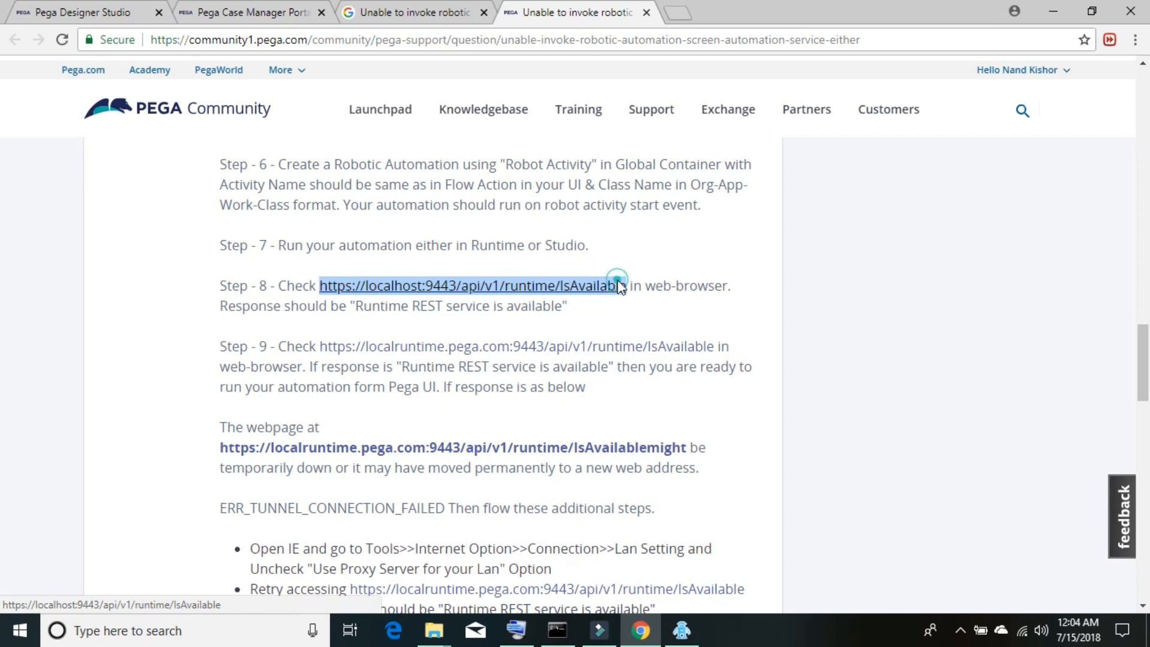
right_click(619, 282)
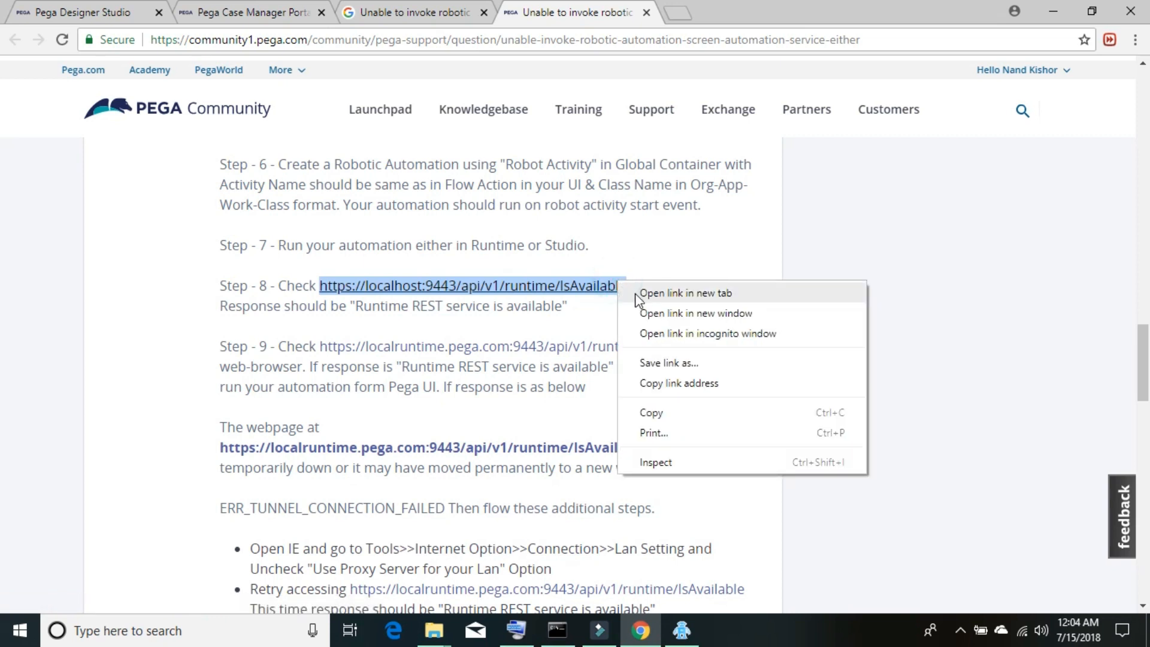
click(669, 415)
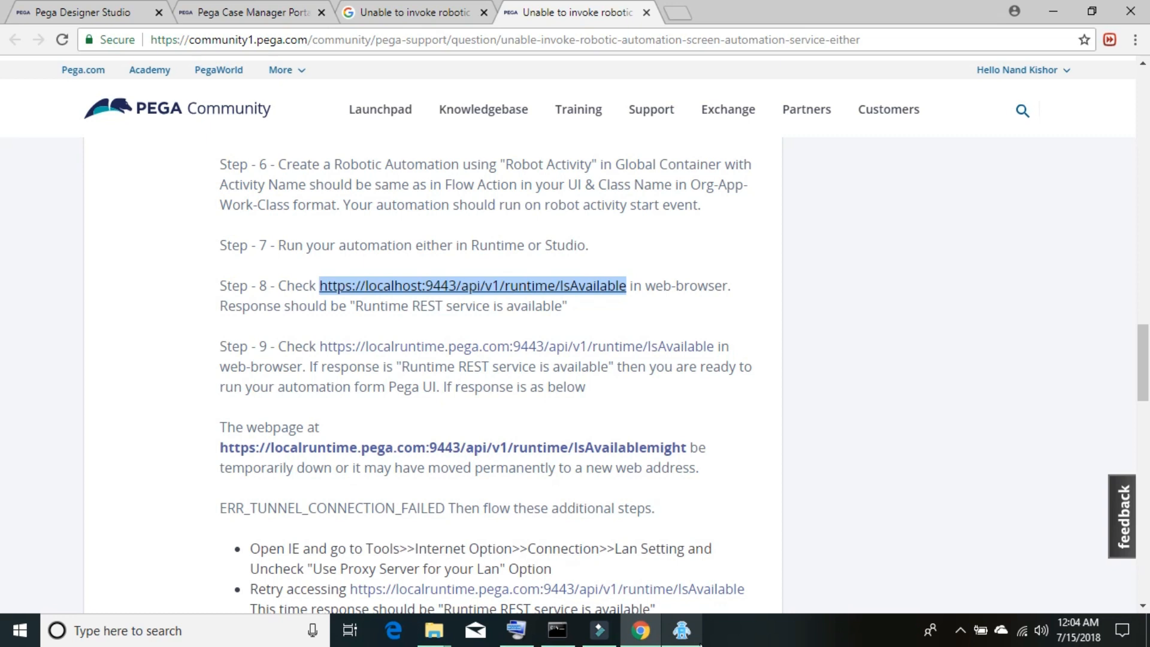
click(960, 631)
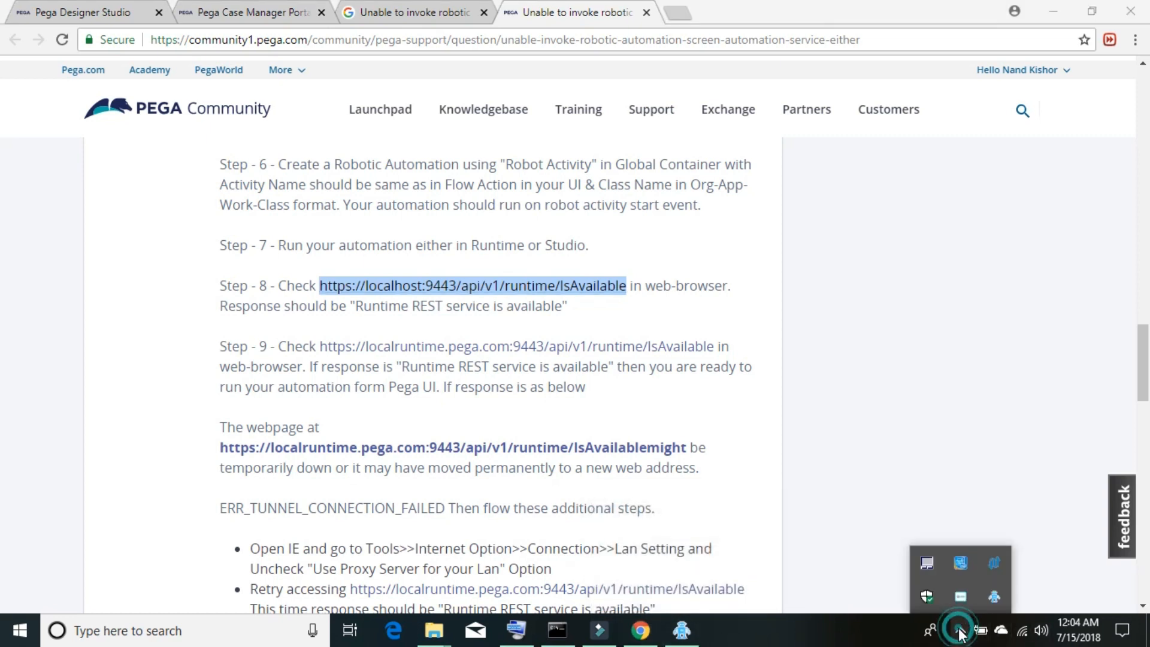
- Load the localhost IsAvailable URL in a new tab, proceeding past the security warning
click(679, 12)
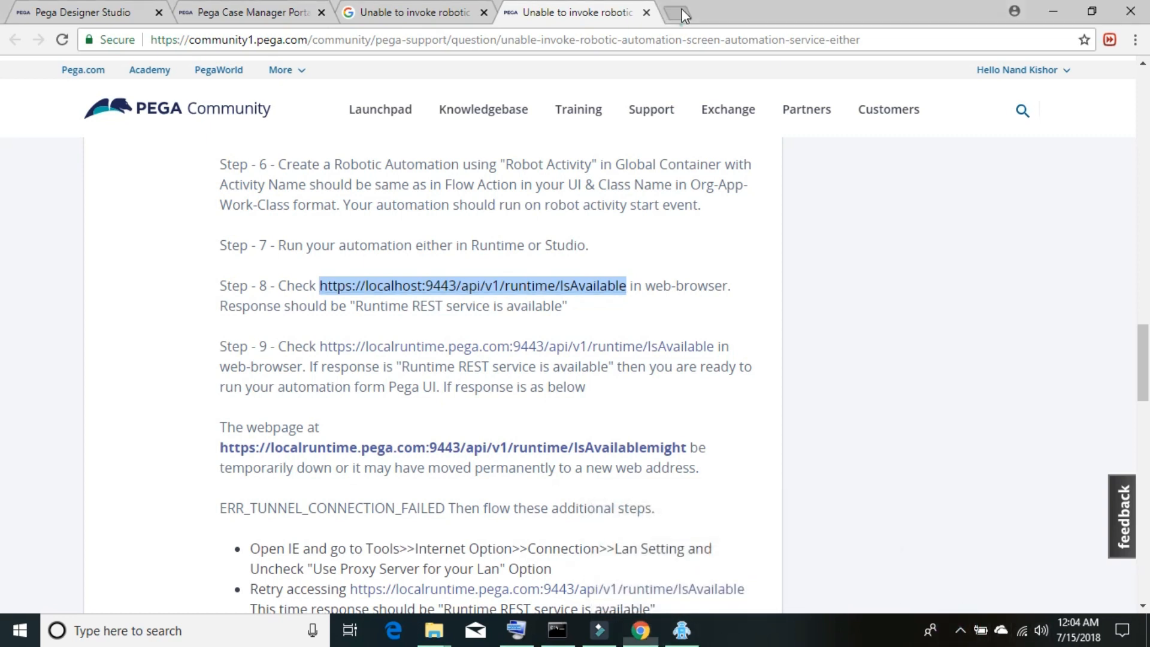
key(ctrl+v)
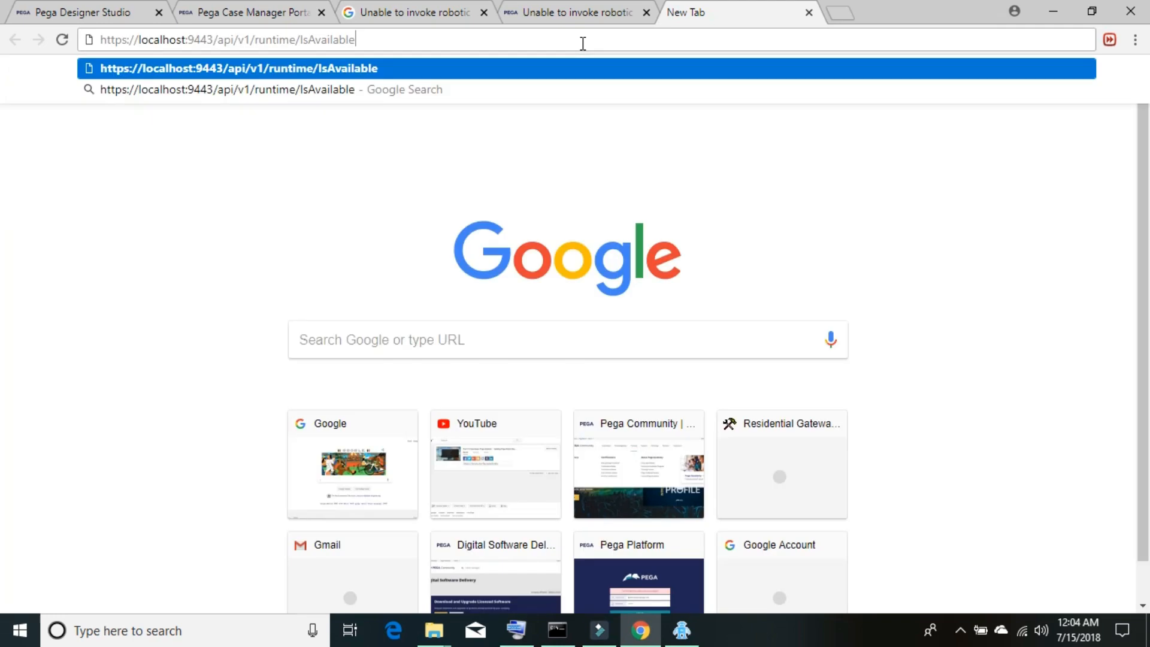
key(Return)
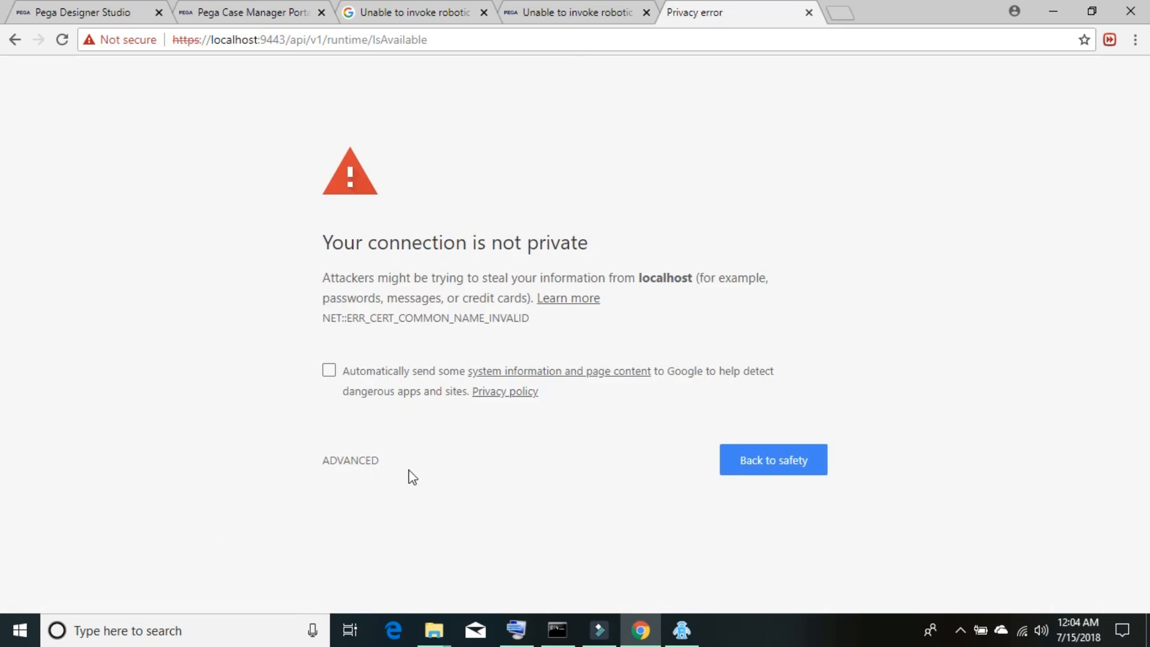
click(361, 464)
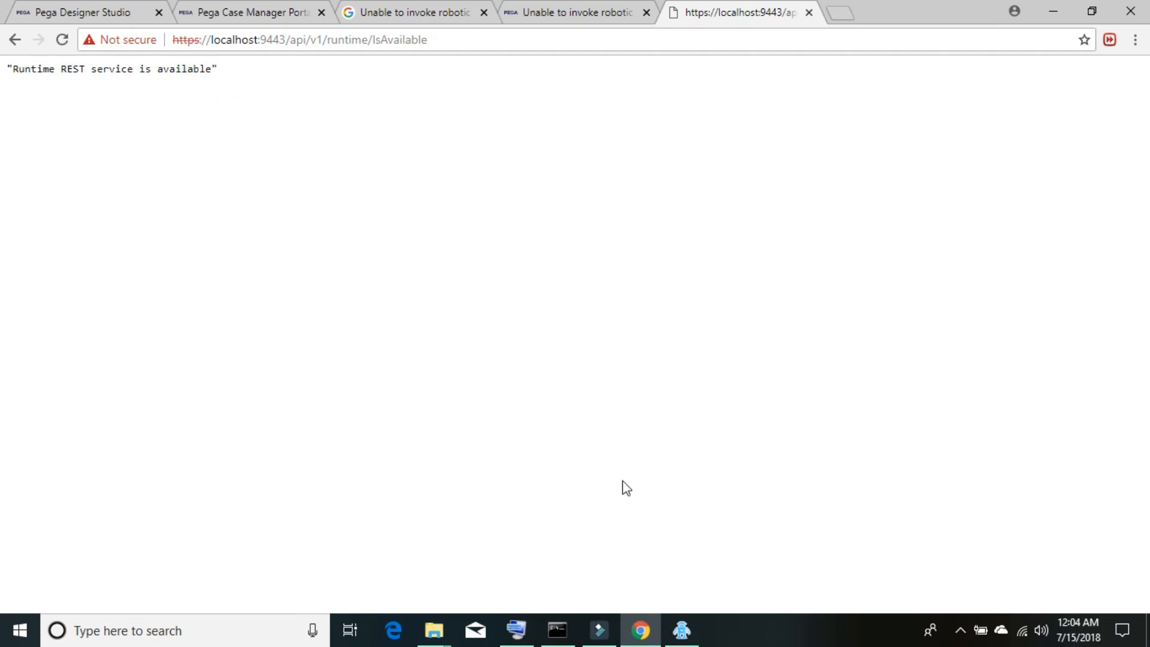
- Check Pega Robotics Runtime is running in the system tray, then return to the Community answer
mouse_move(684, 634)
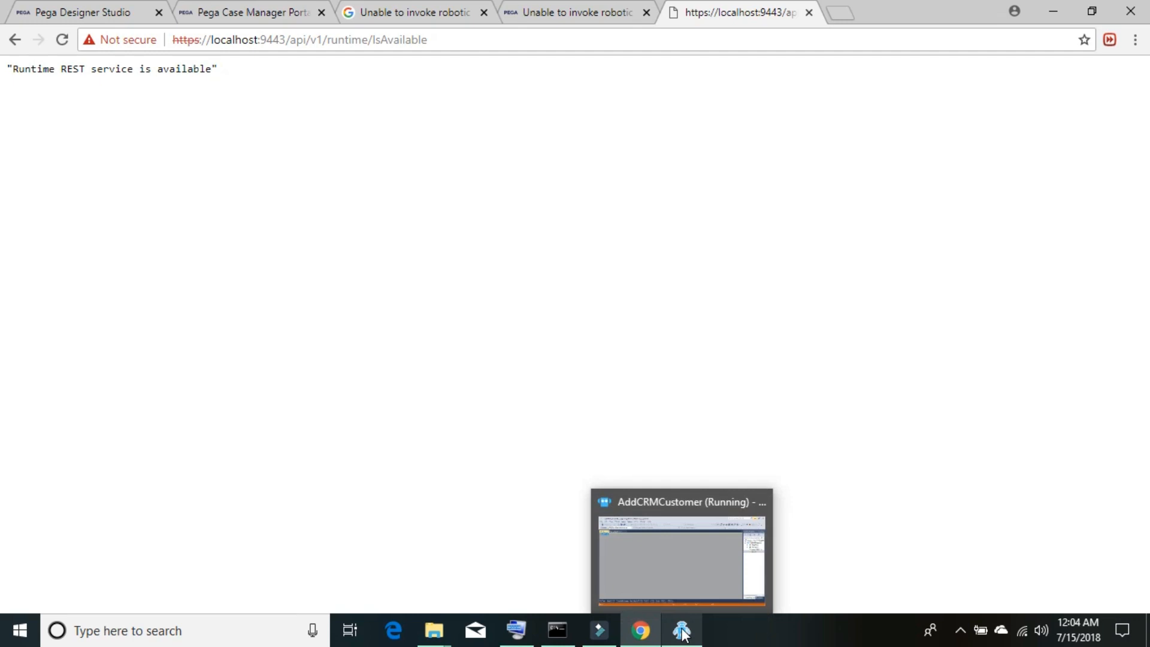
mouse_move(674, 573)
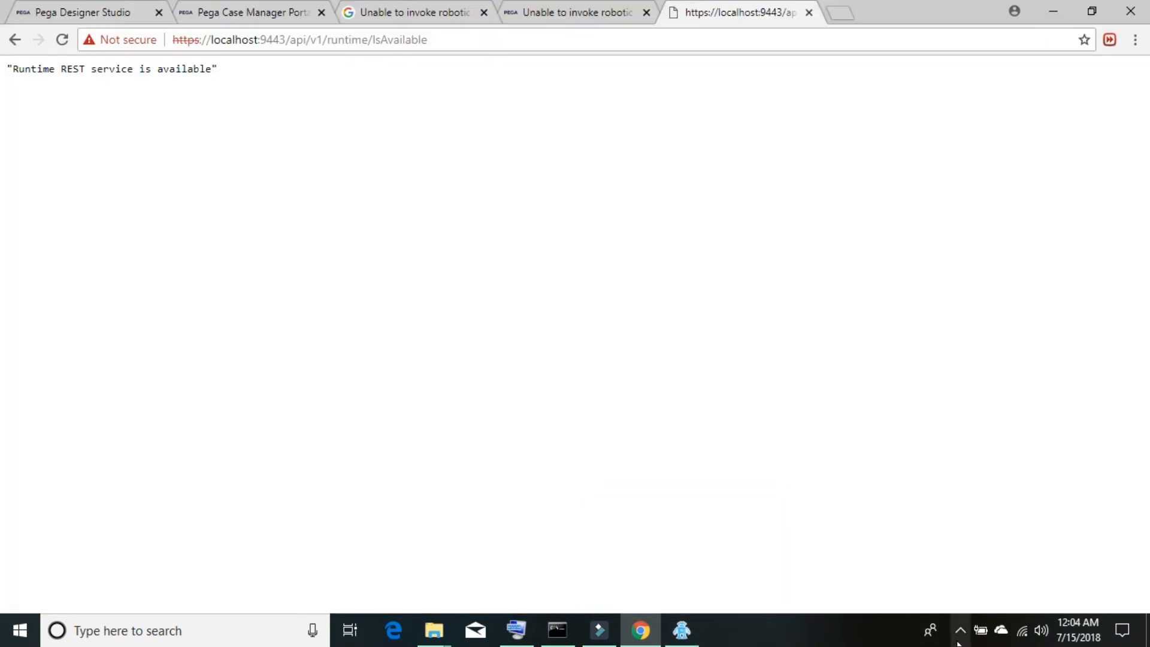
click(958, 635)
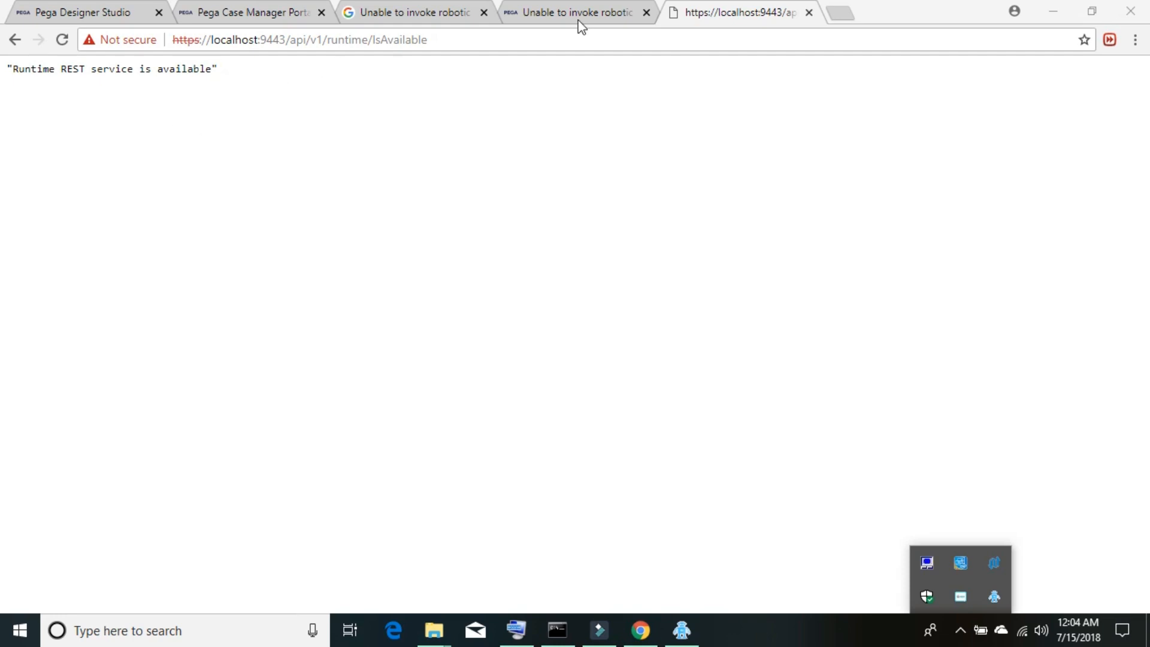
click(561, 13)
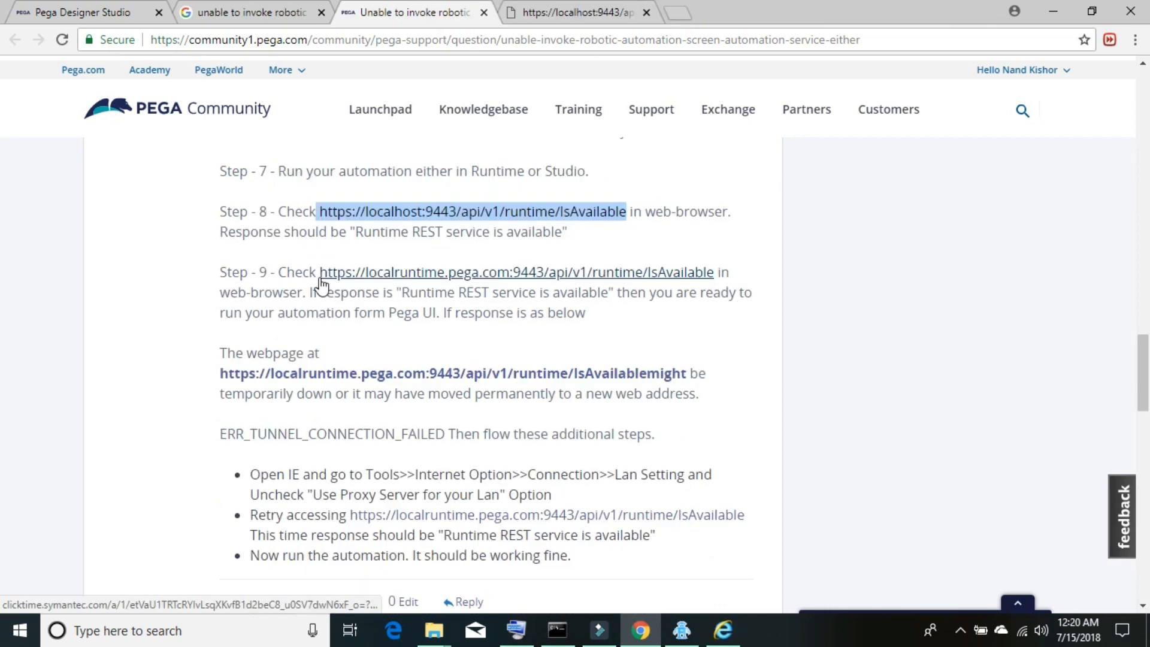
- Copy the Step 9 localruntime.pega.com:9443 IsAvailable URL and load it in a new tab
click(322, 279)
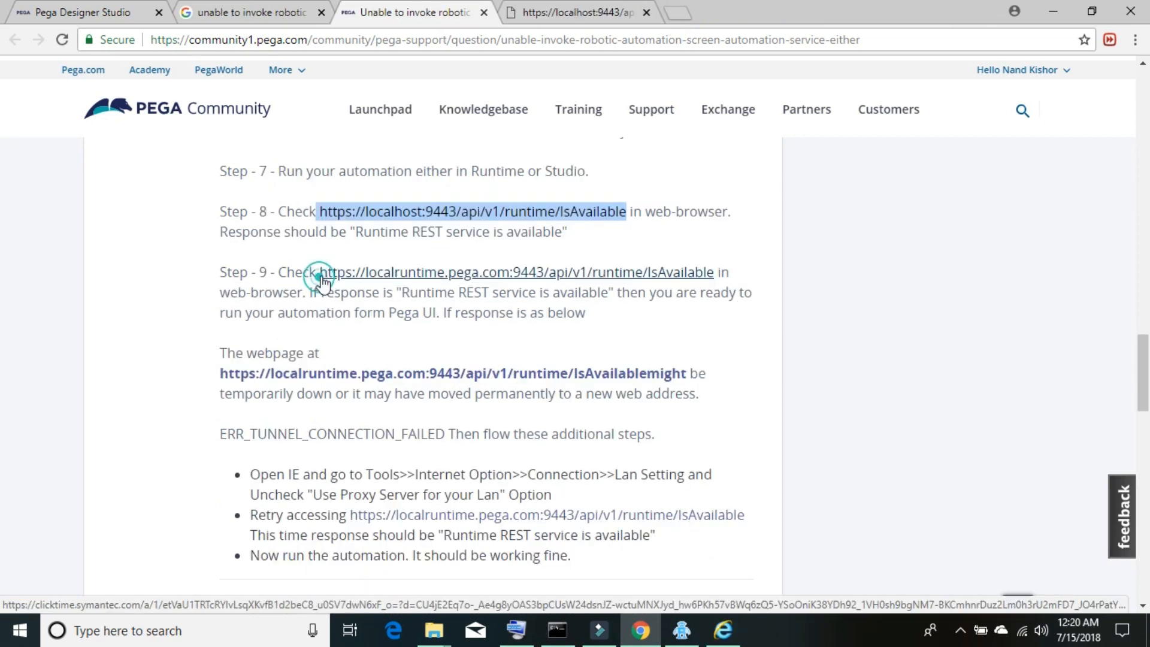
drag(318, 274, 716, 274)
key(ctrl+c)
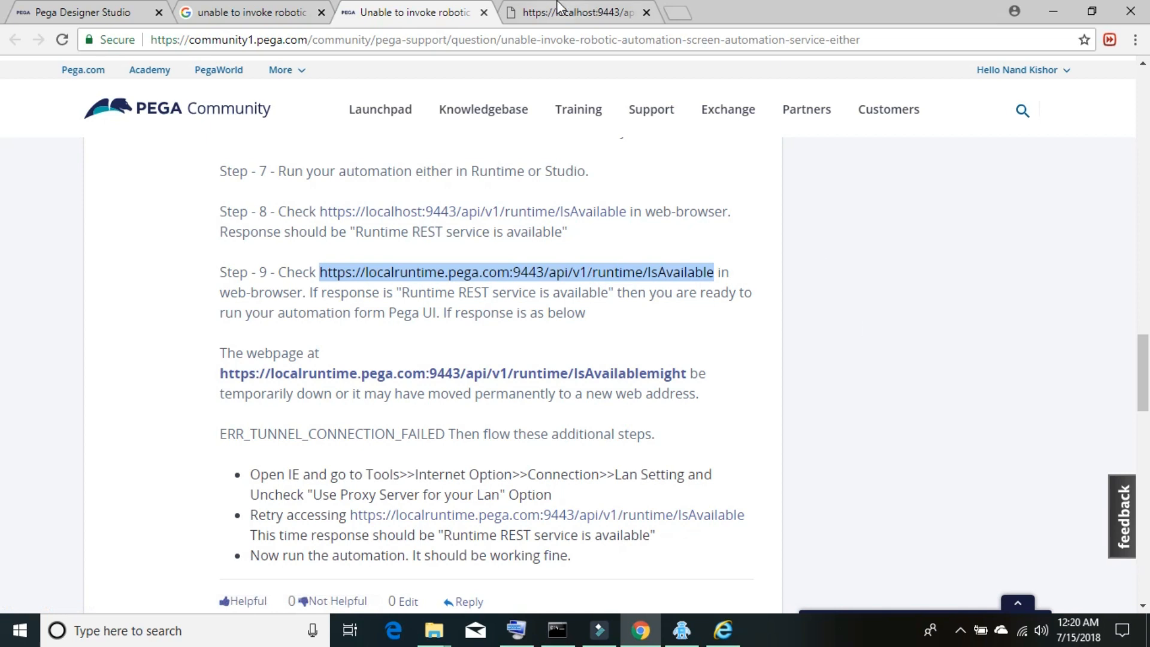
click(688, 21)
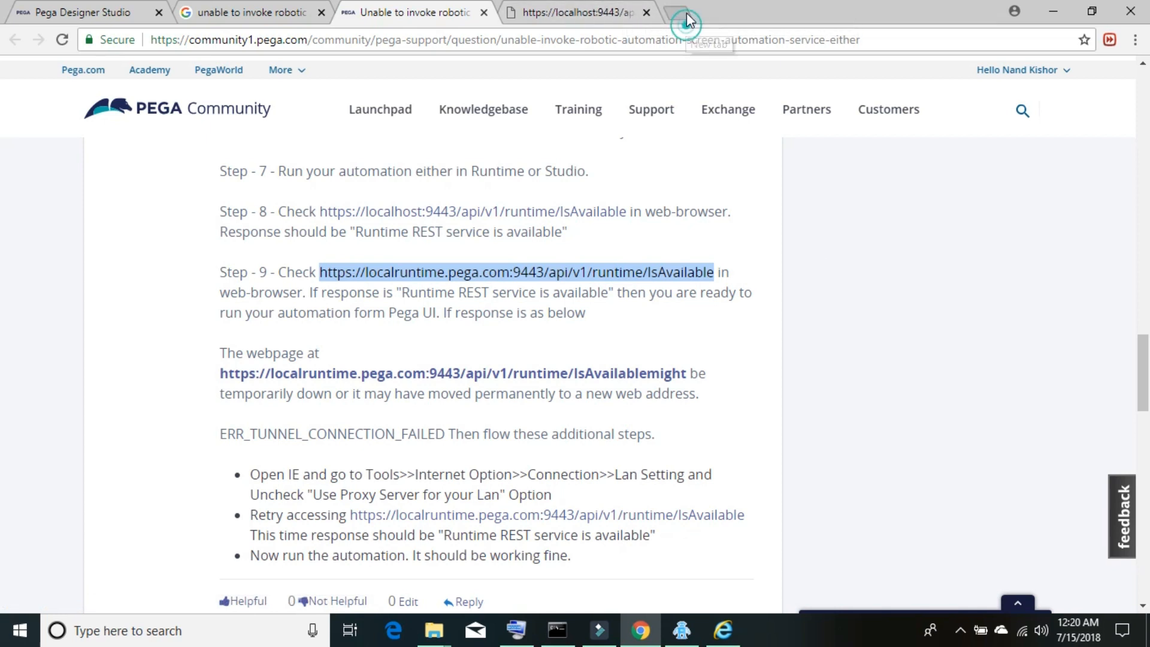
key(ctrl+v)
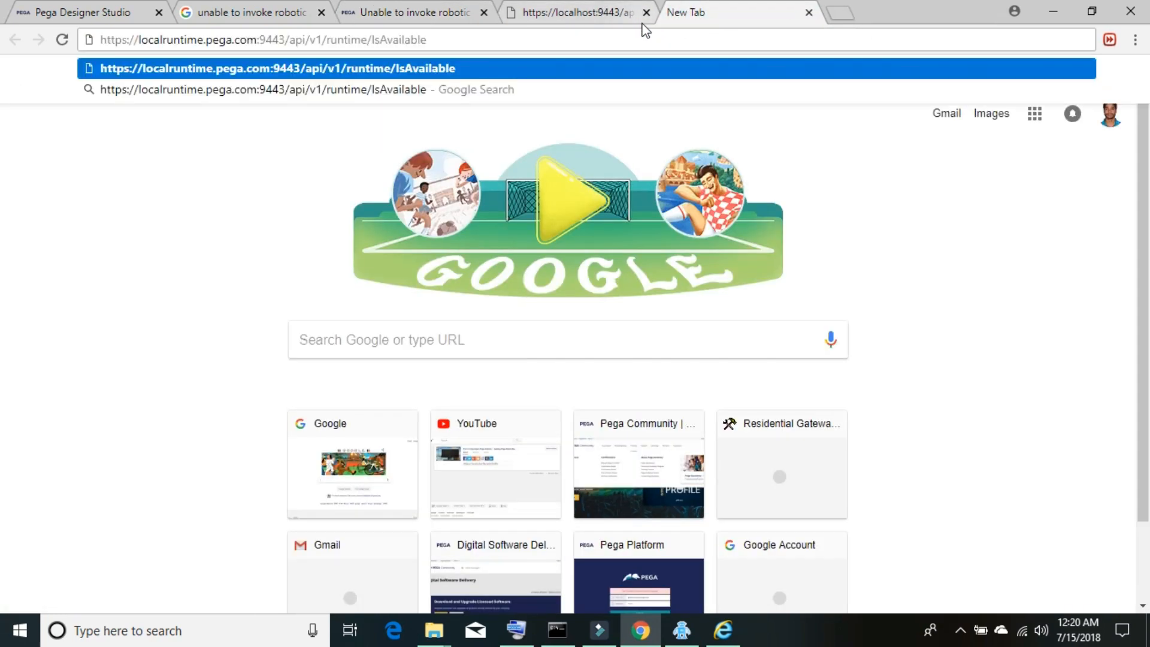
key(Return)
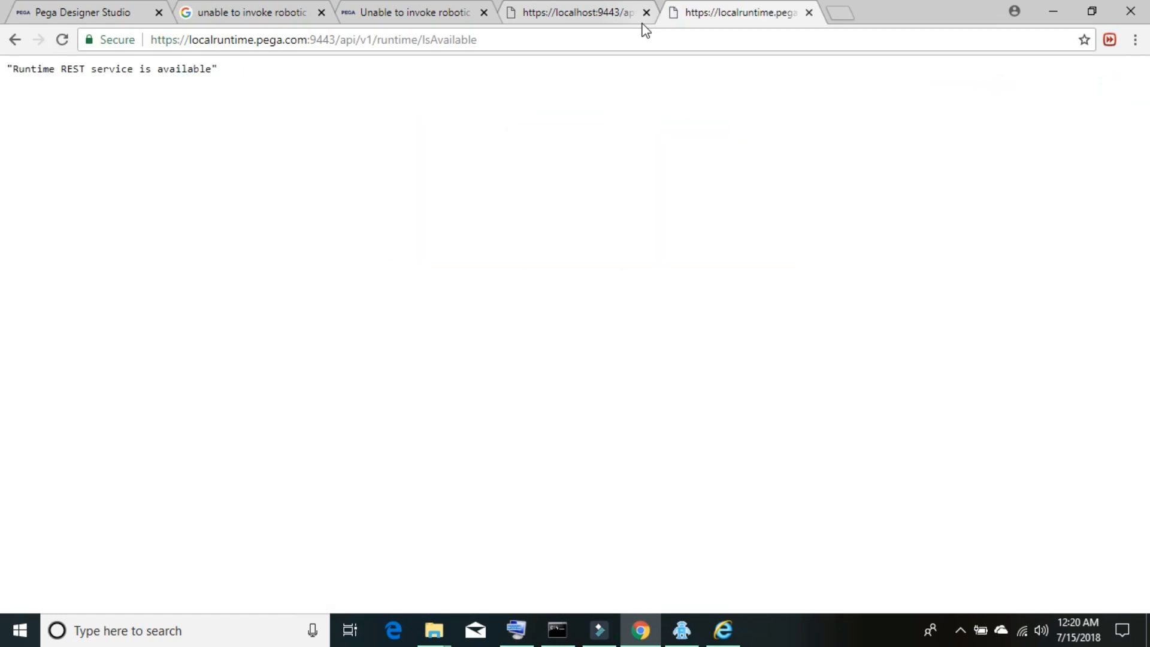